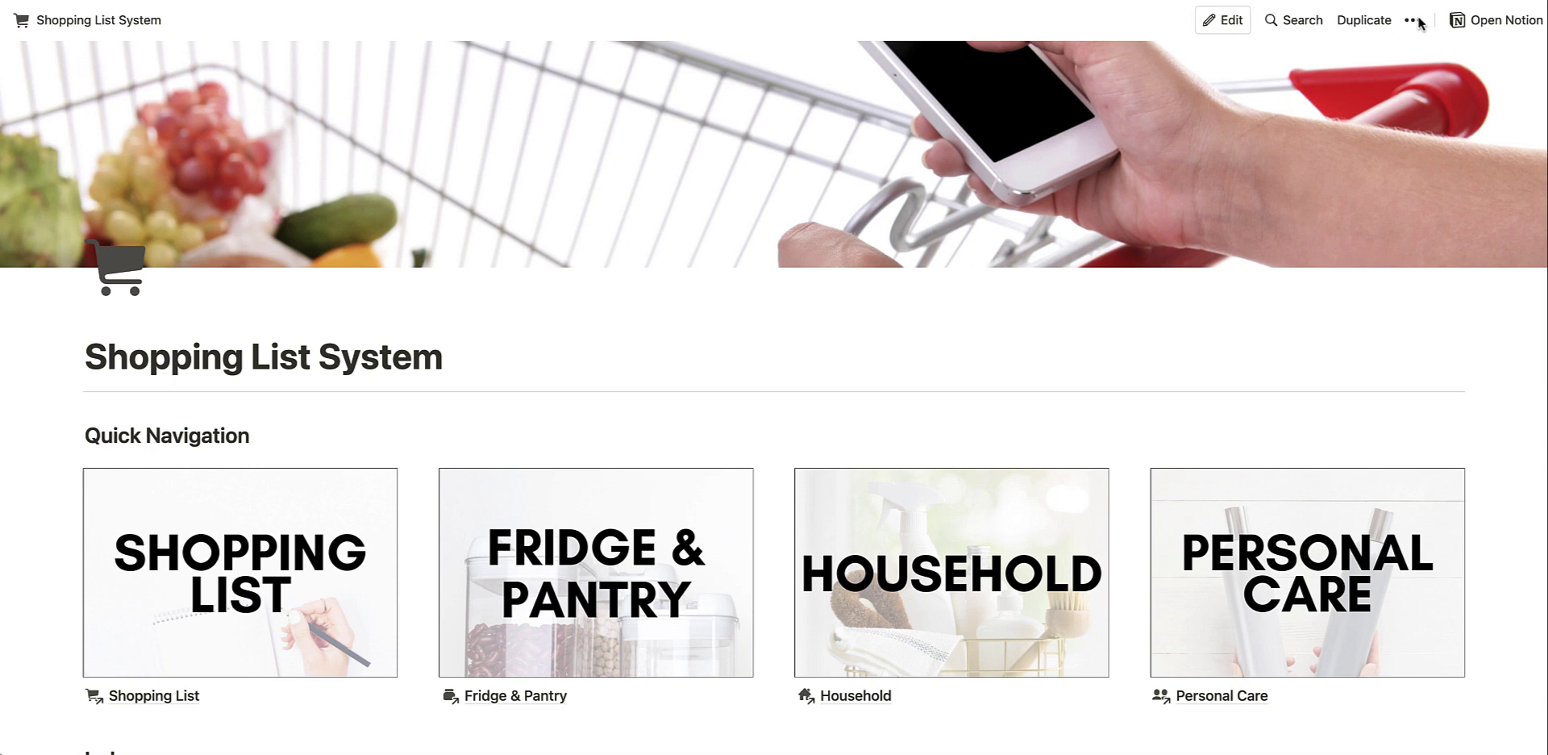
# - Duplicate the Shopping List System template into the personal Notion workspace
pyautogui.click(1365, 22)
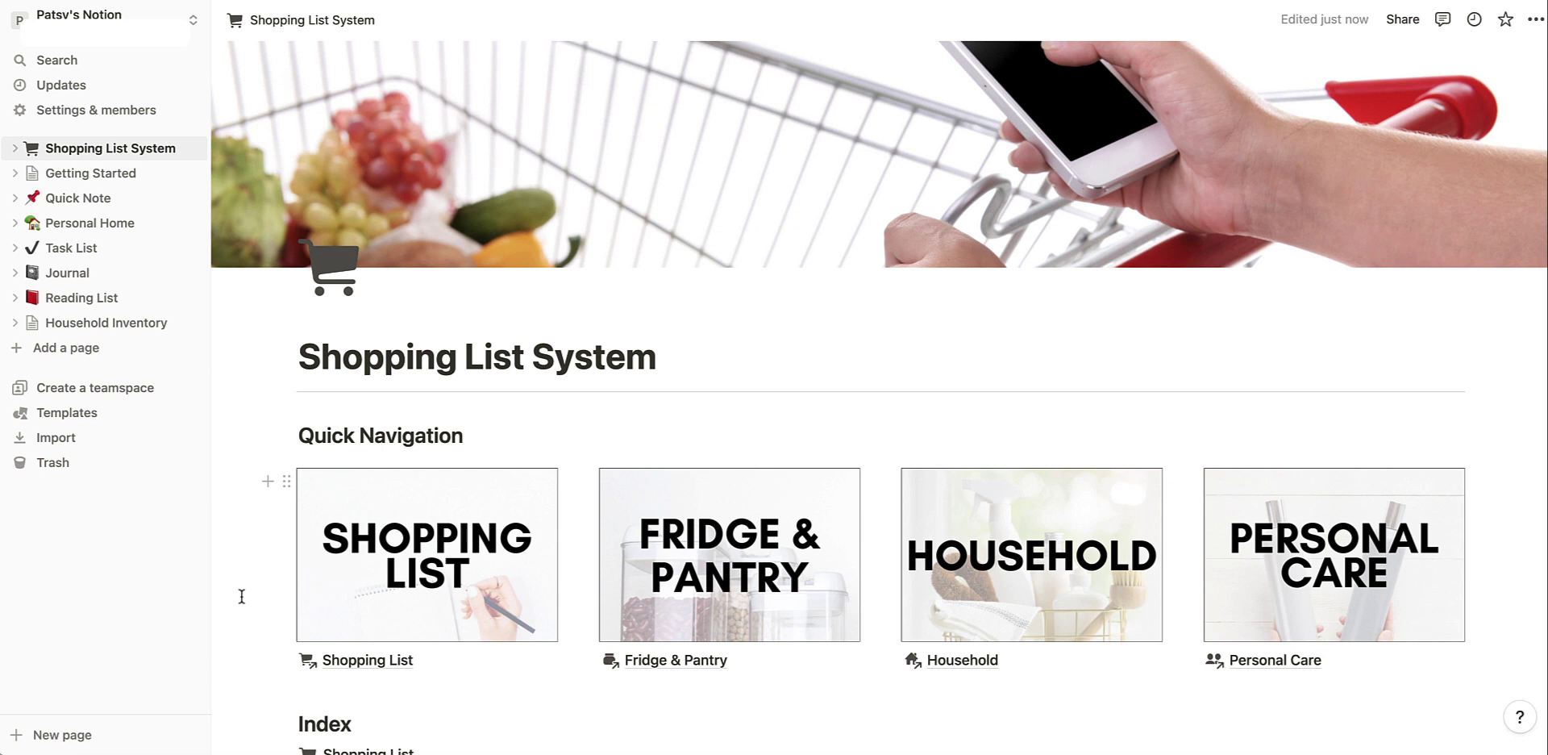
pyautogui.scroll(-1, 241, 595)
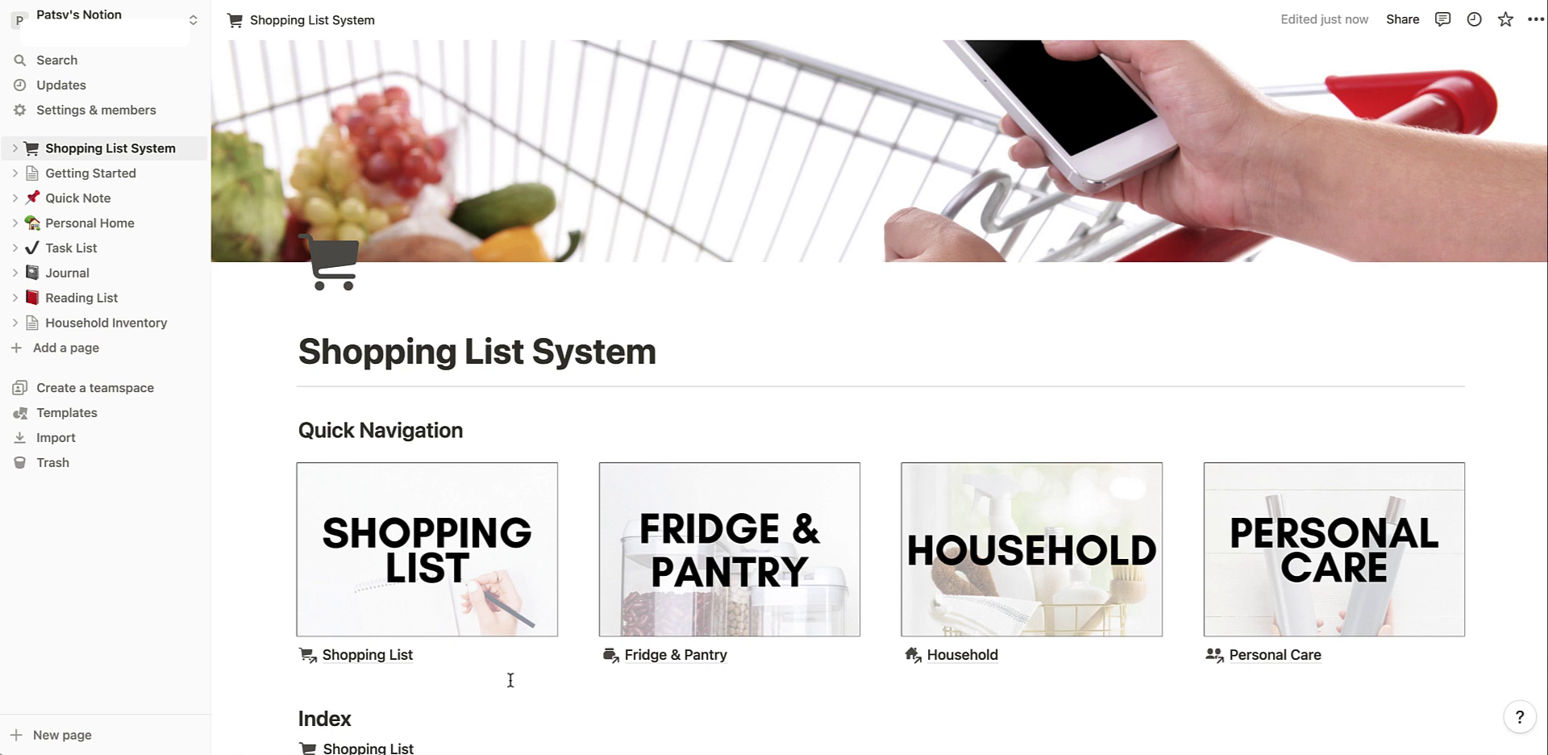
# - Open the Shopping List page and review its List by Store and List by Department views, returning to the main Shopping List view
pyautogui.click(387, 654)
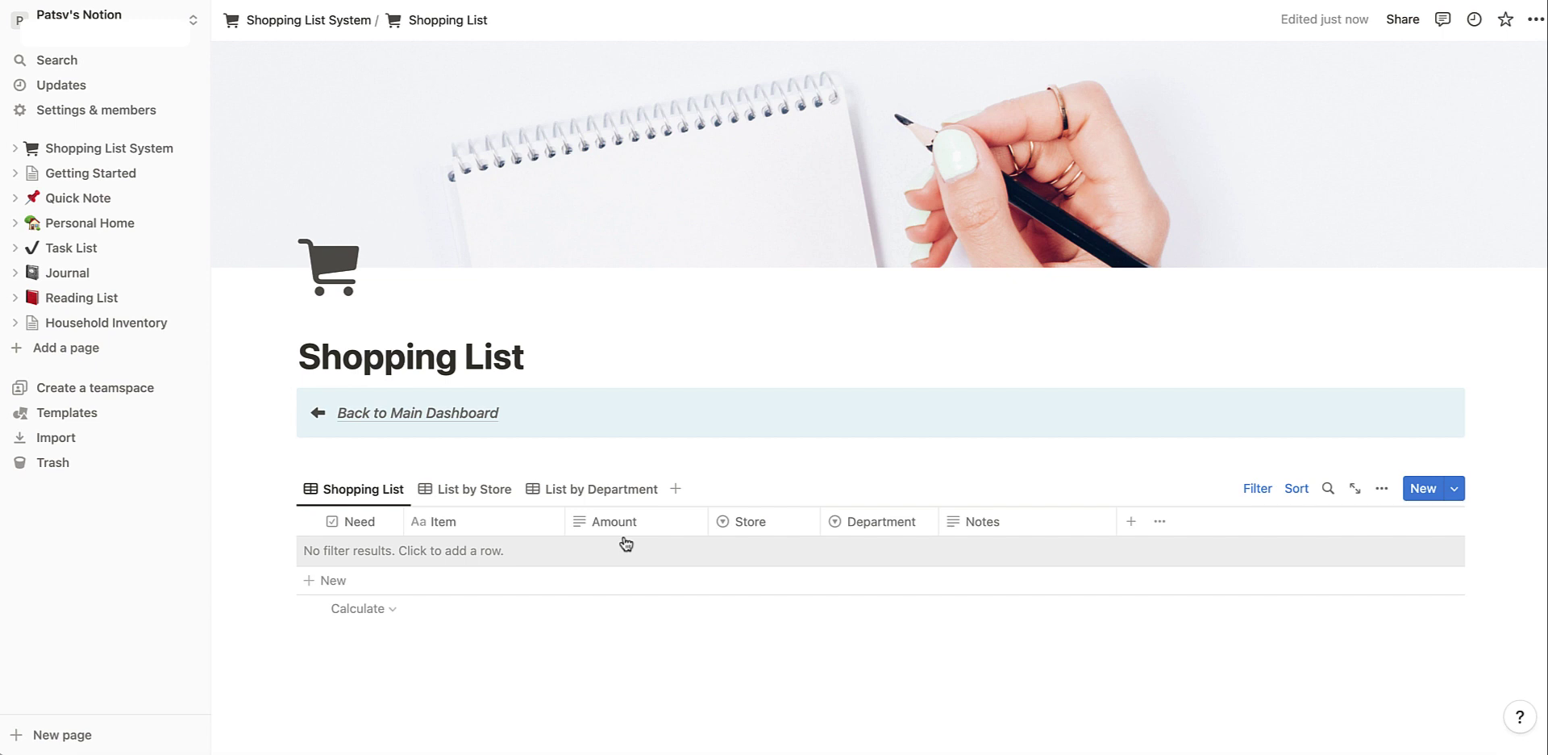
pyautogui.click(475, 494)
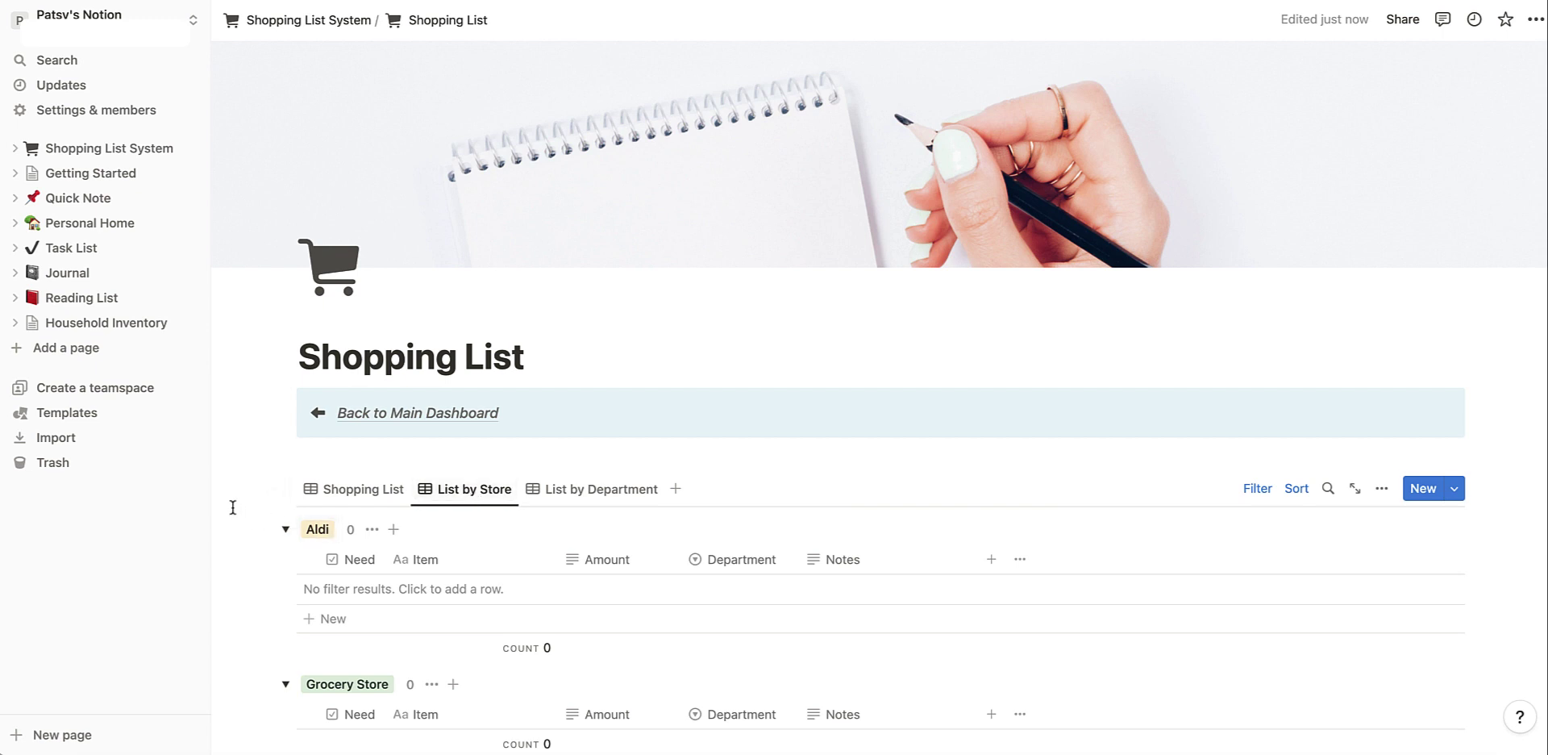
pyautogui.scroll(-5, 232, 508)
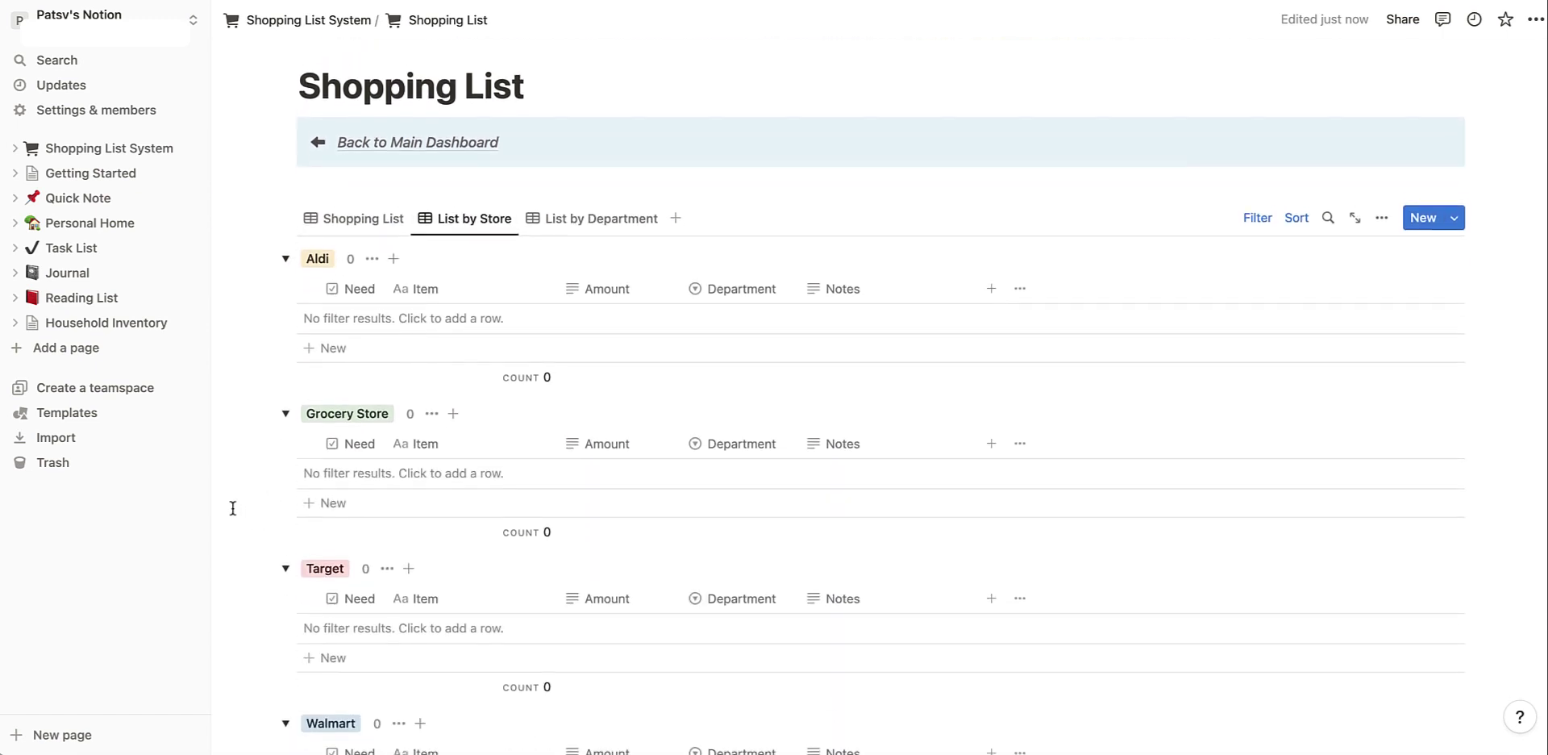
pyautogui.scroll(2, 232, 508)
pyautogui.scroll(1, 232, 508)
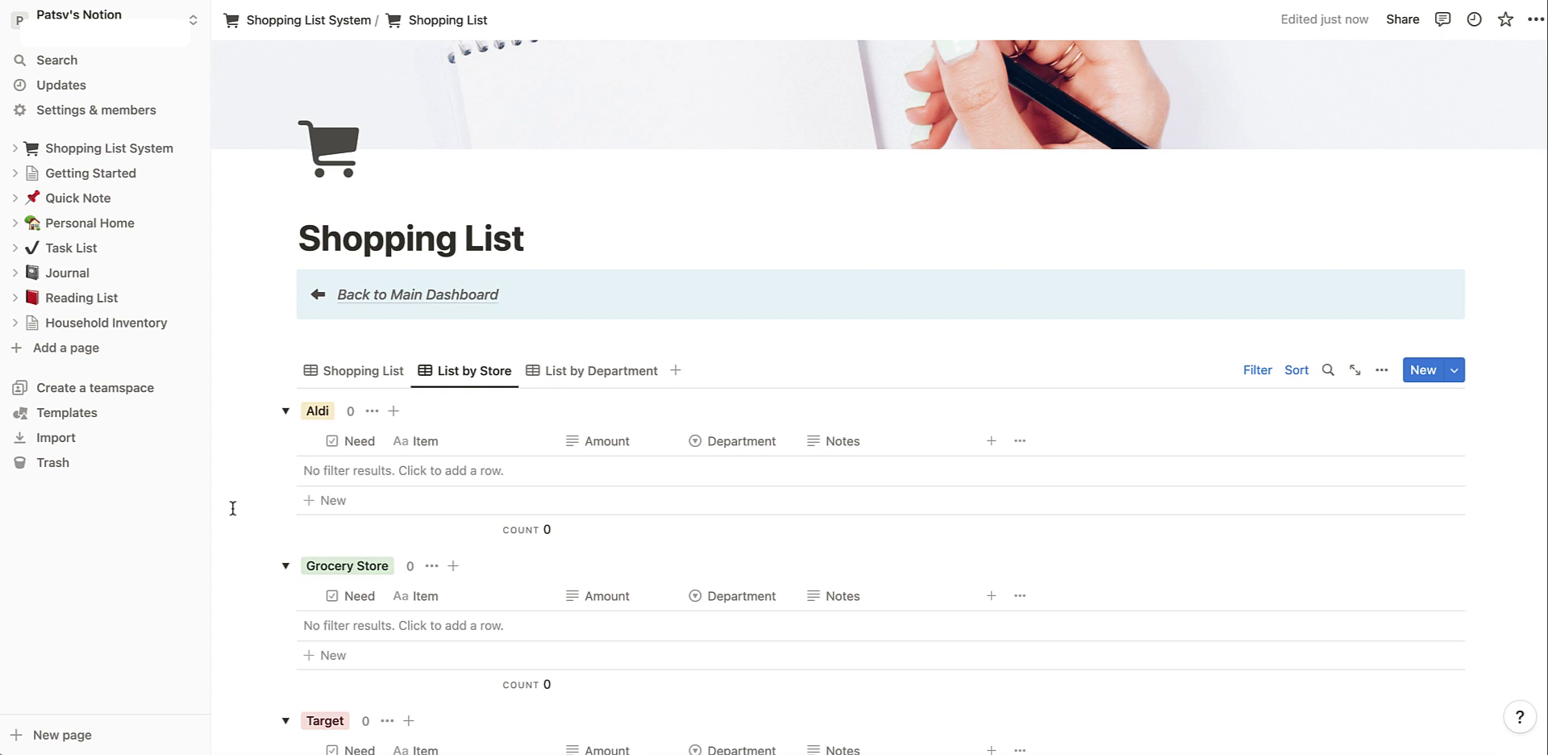
pyautogui.click(580, 370)
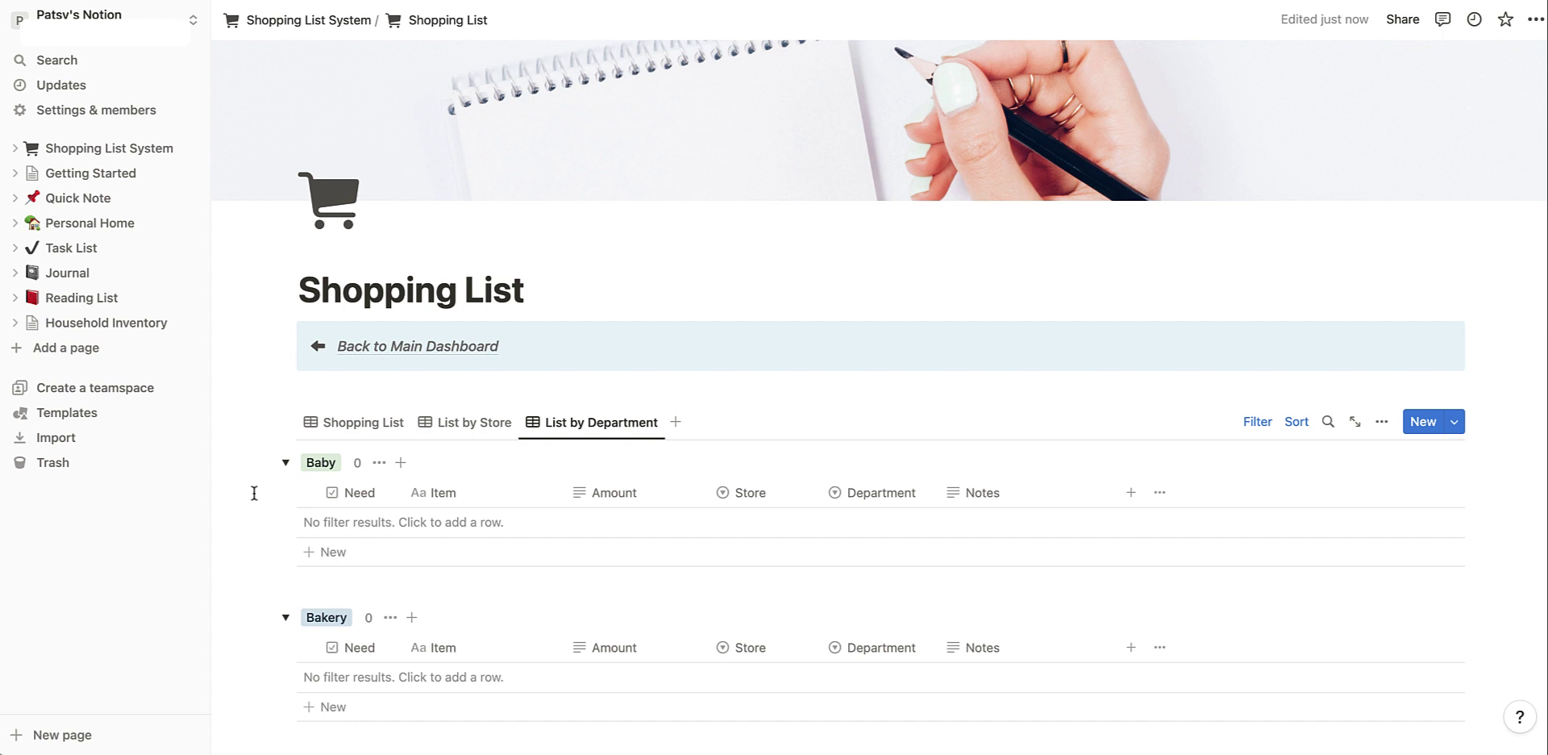
pyautogui.click(363, 425)
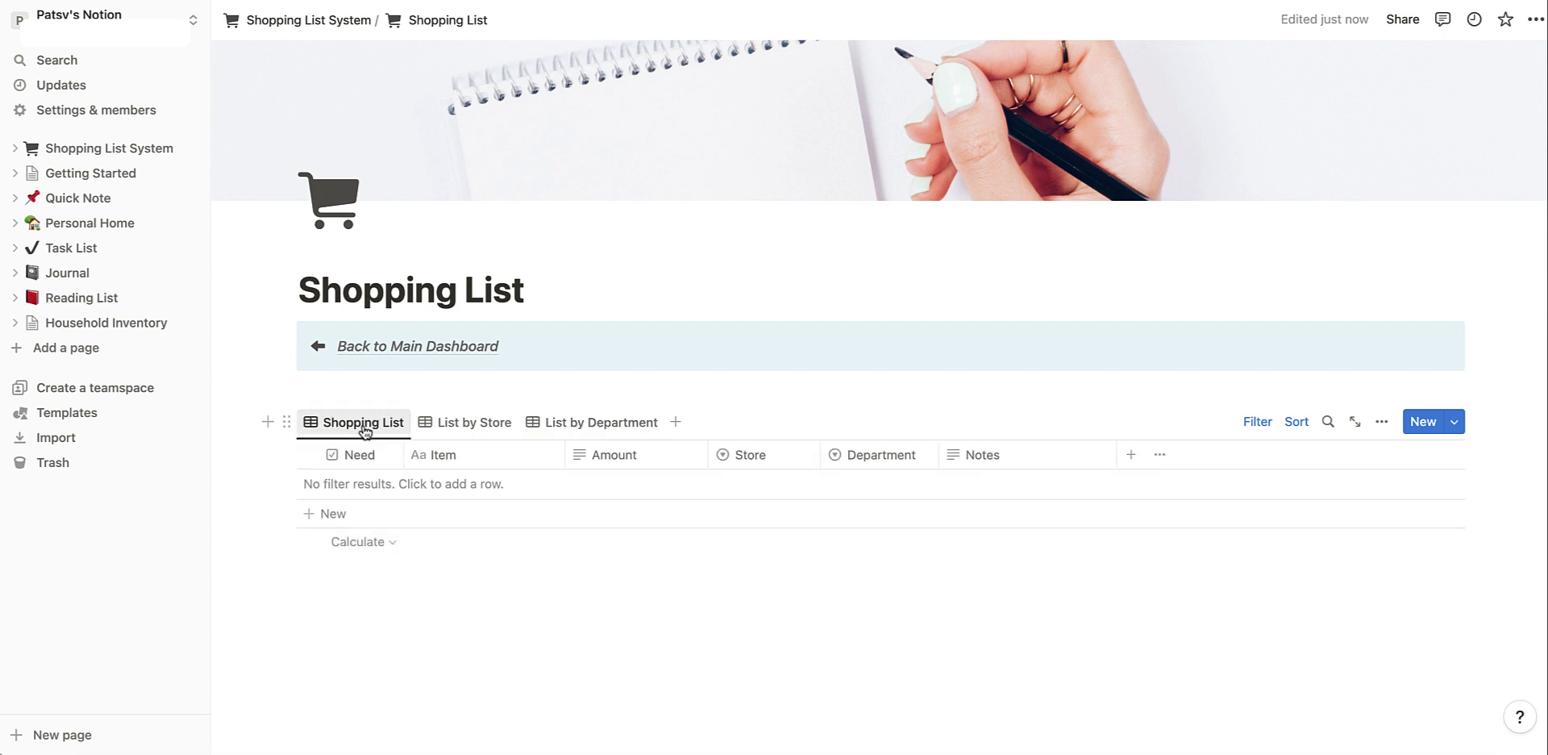
# - Go from the main dashboard to the Fridge & Pantry page, read its Instructions and look over its food categories
pyautogui.click(448, 348)
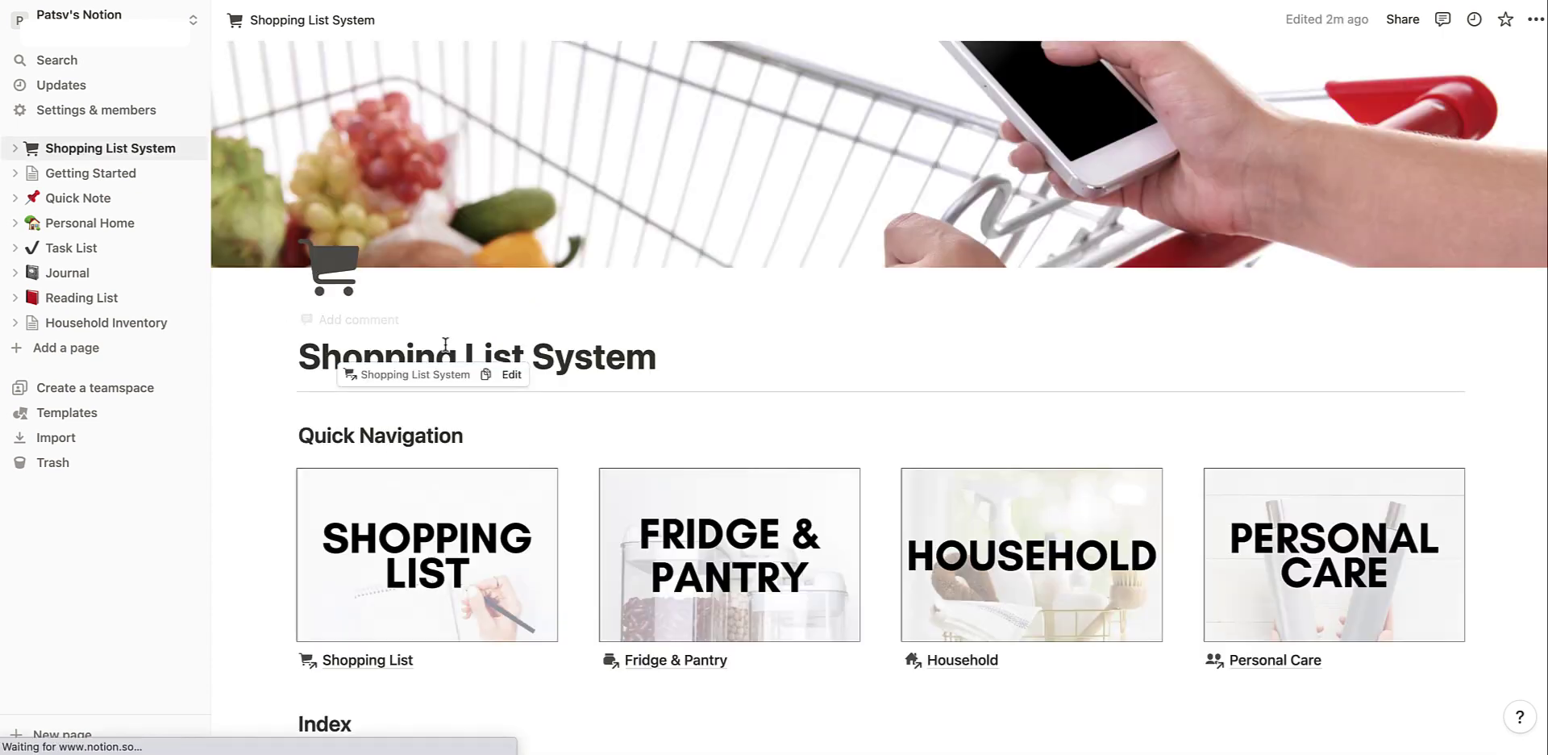
pyautogui.click(681, 666)
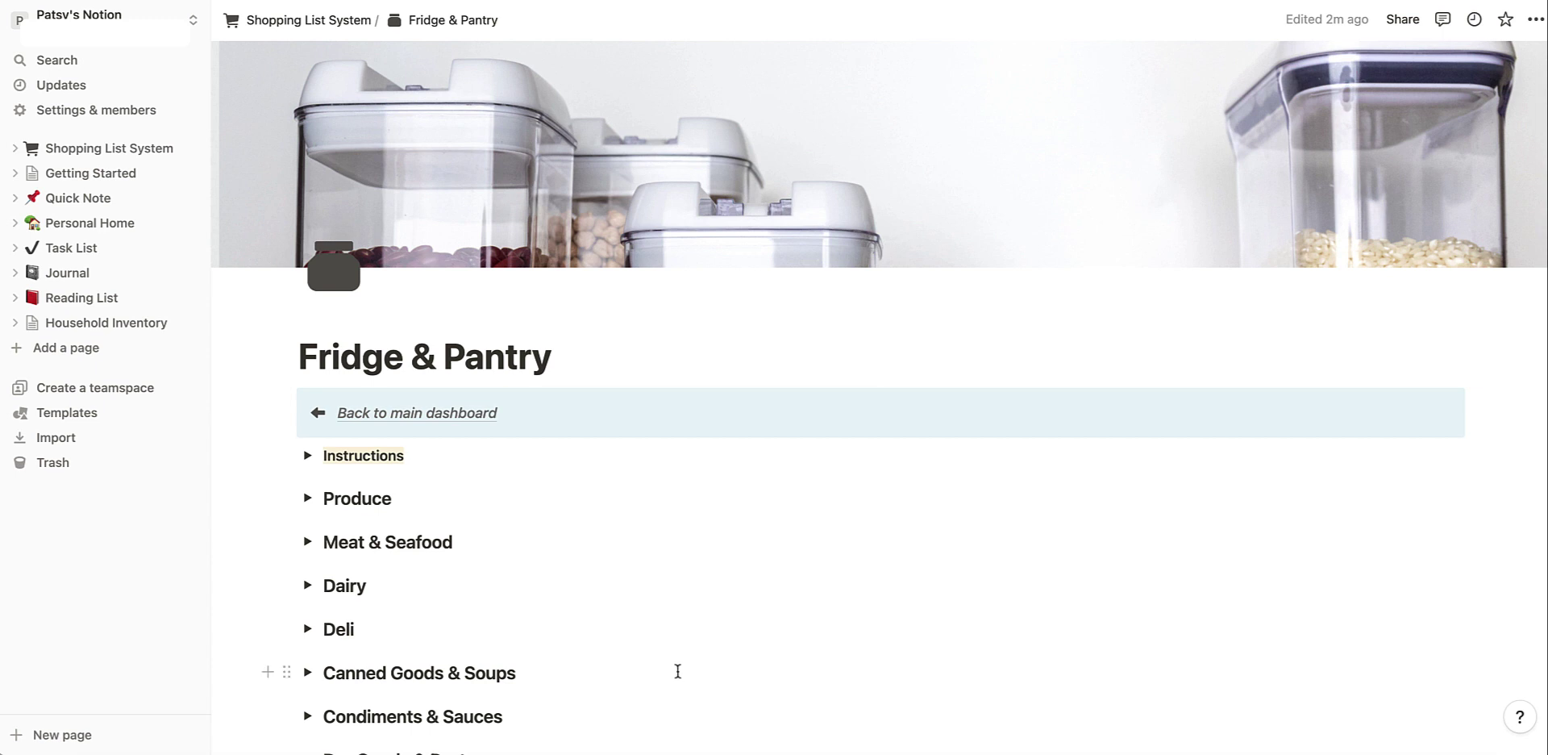
pyautogui.click(307, 458)
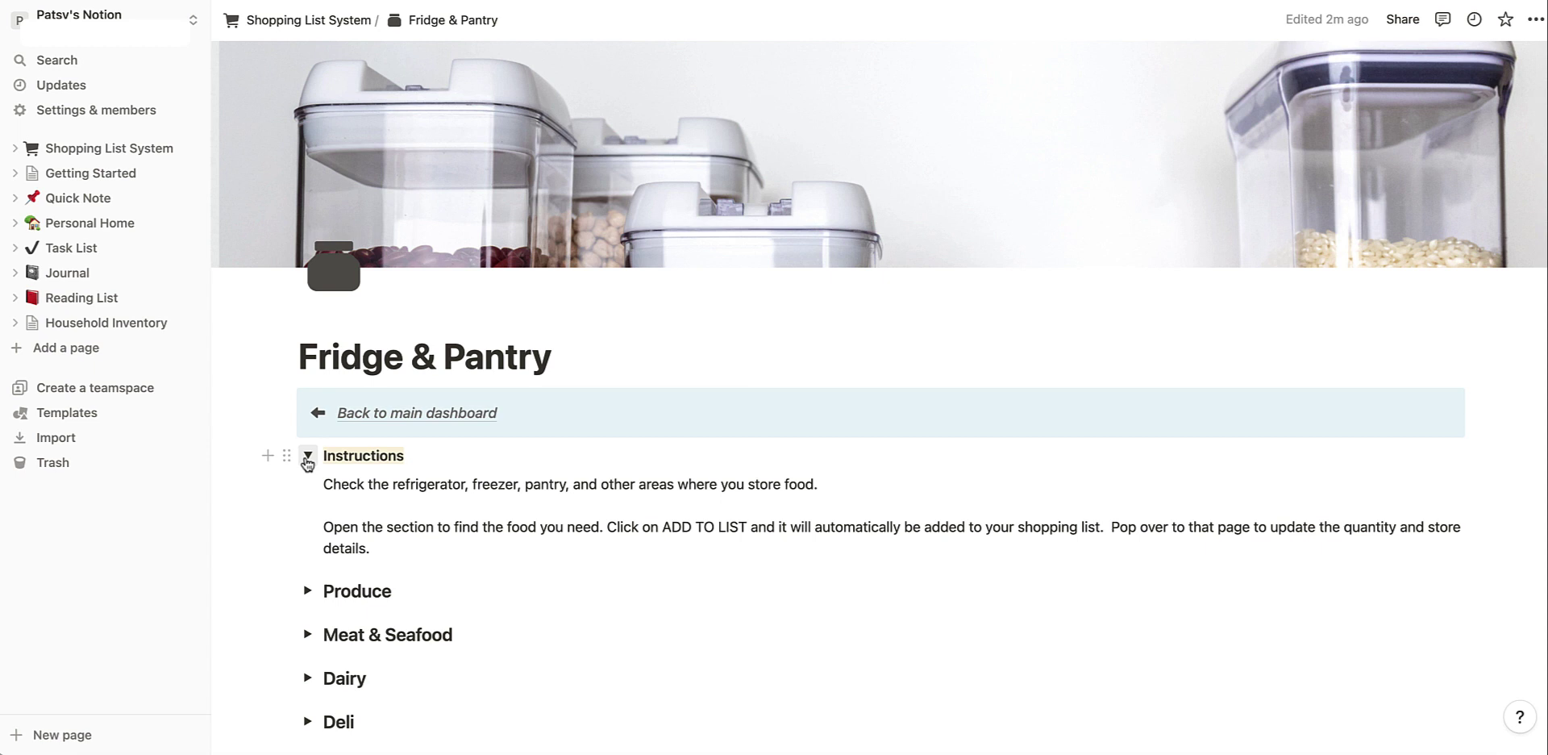
pyautogui.click(307, 457)
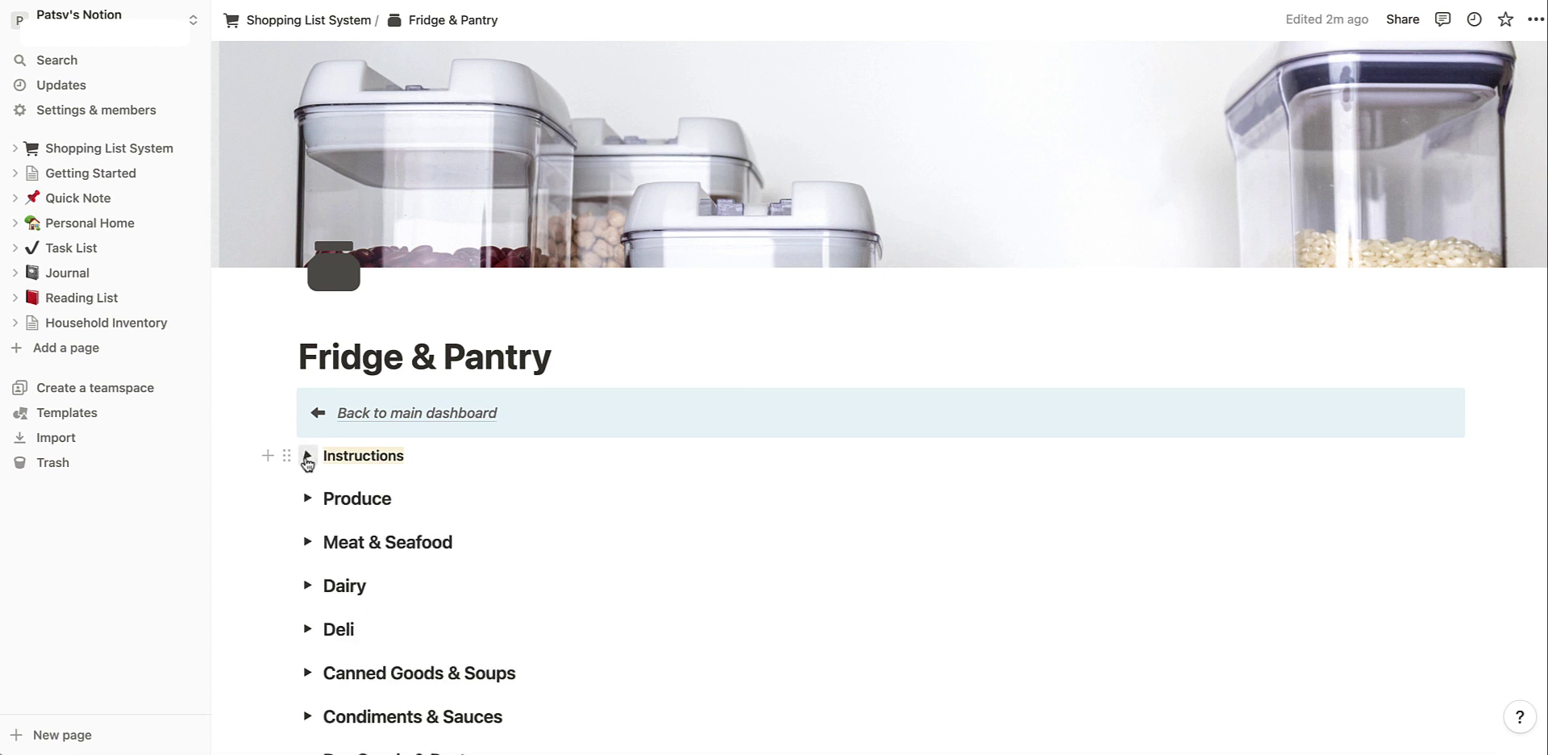
pyautogui.scroll(-7, 598, 561)
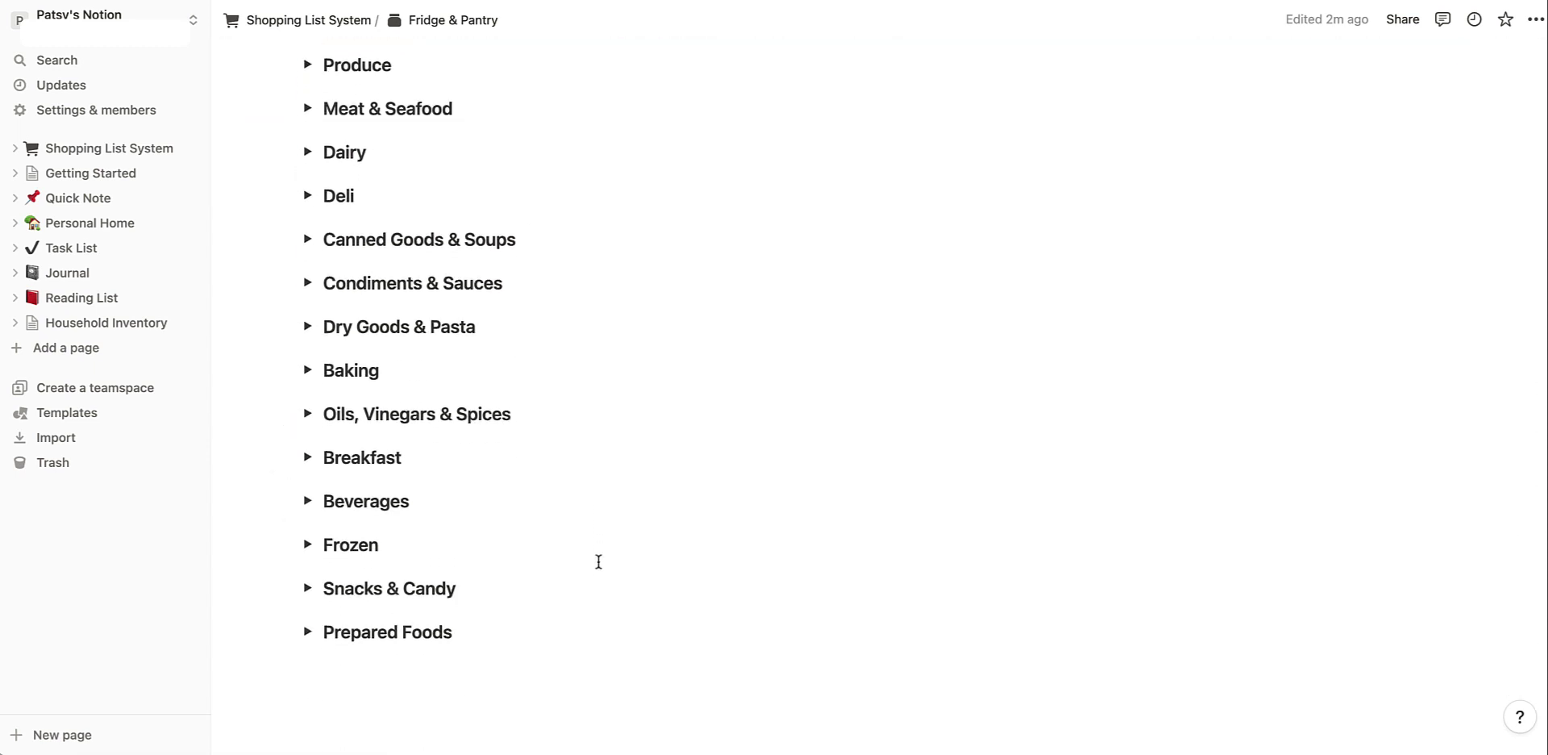
pyautogui.scroll(7, 598, 562)
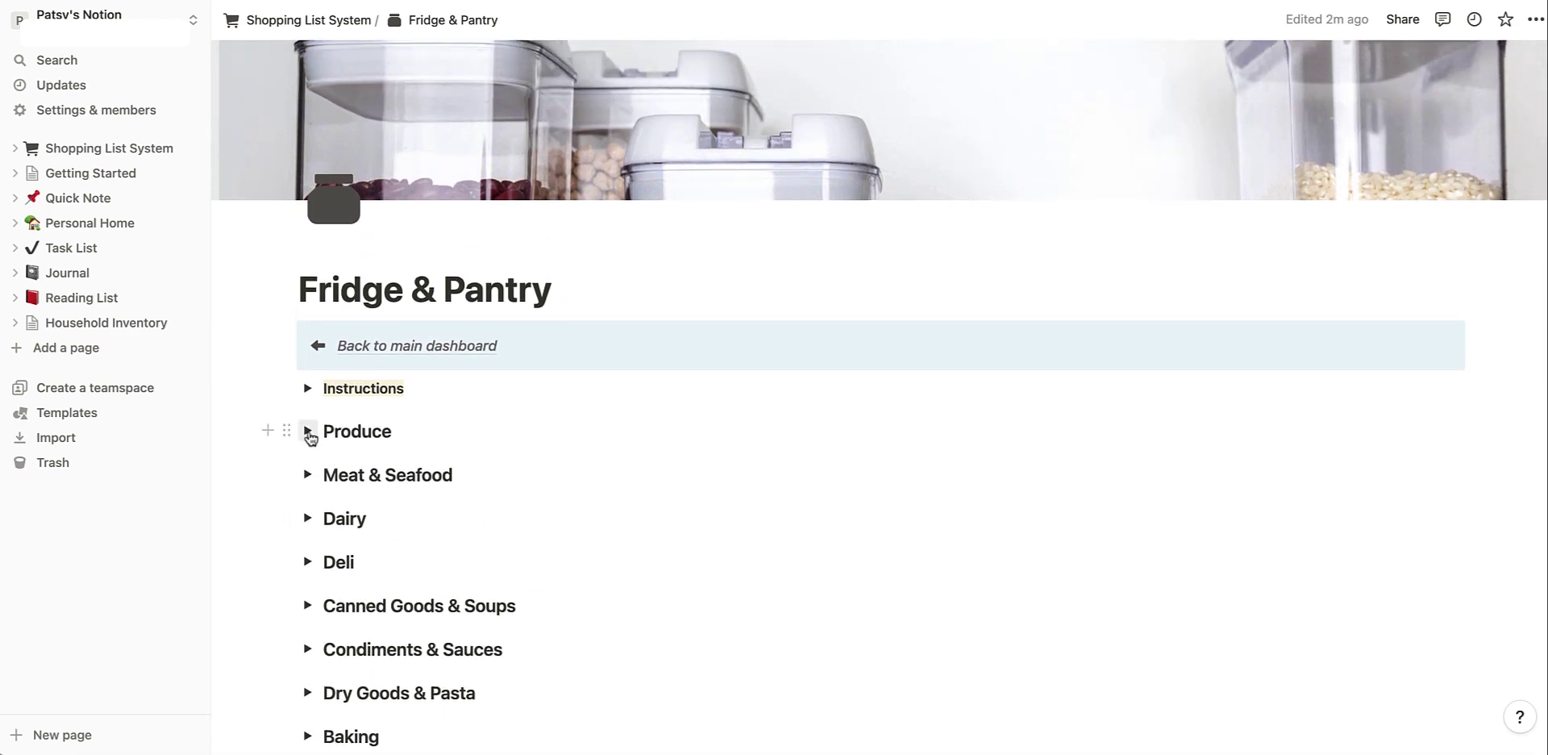
# - Expand the Produce section, look through its fruit and vegetable items, and collapse it again
pyautogui.click(308, 431)
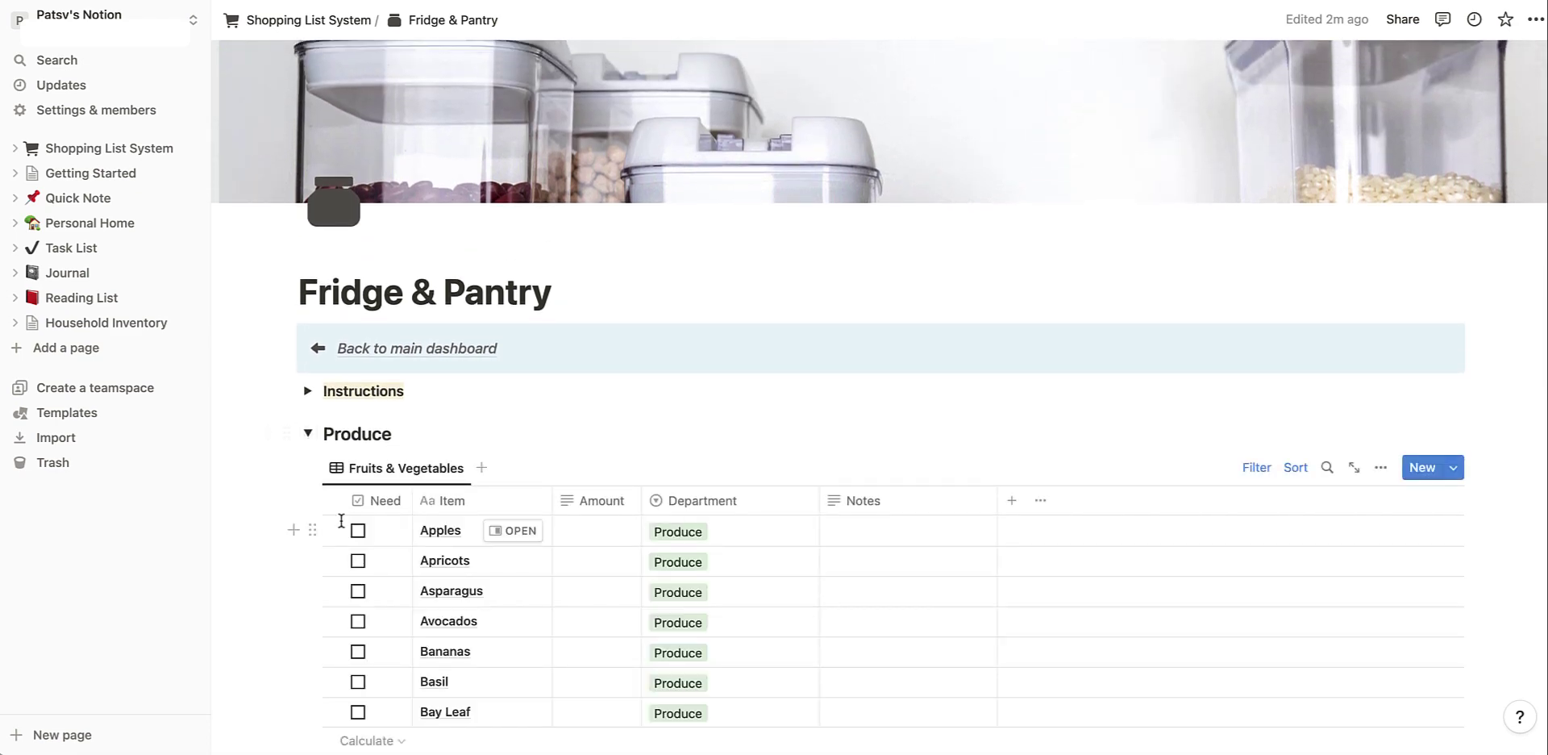
pyautogui.scroll(-6, 342, 525)
pyautogui.scroll(-13, 340, 526)
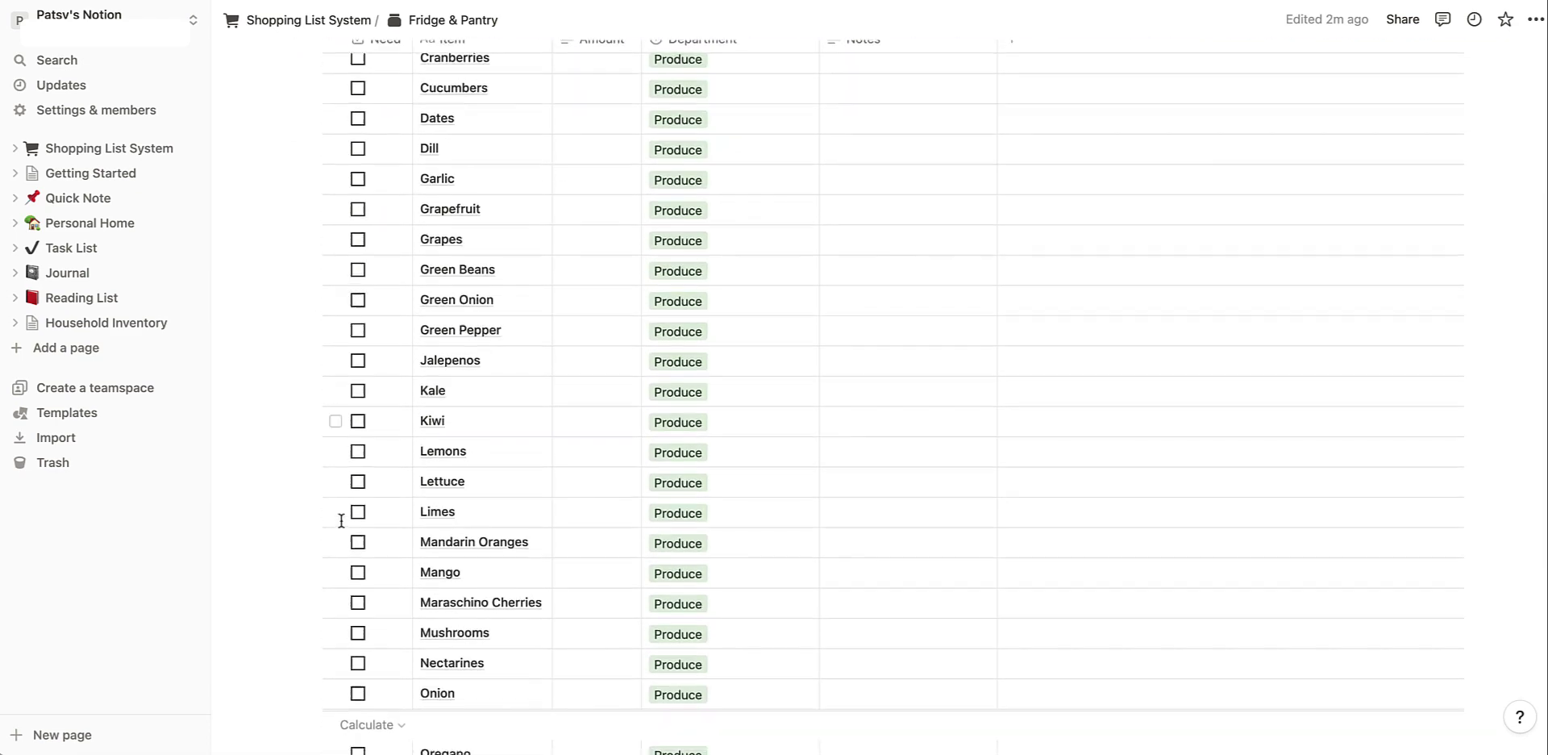
pyautogui.scroll(15, 340, 519)
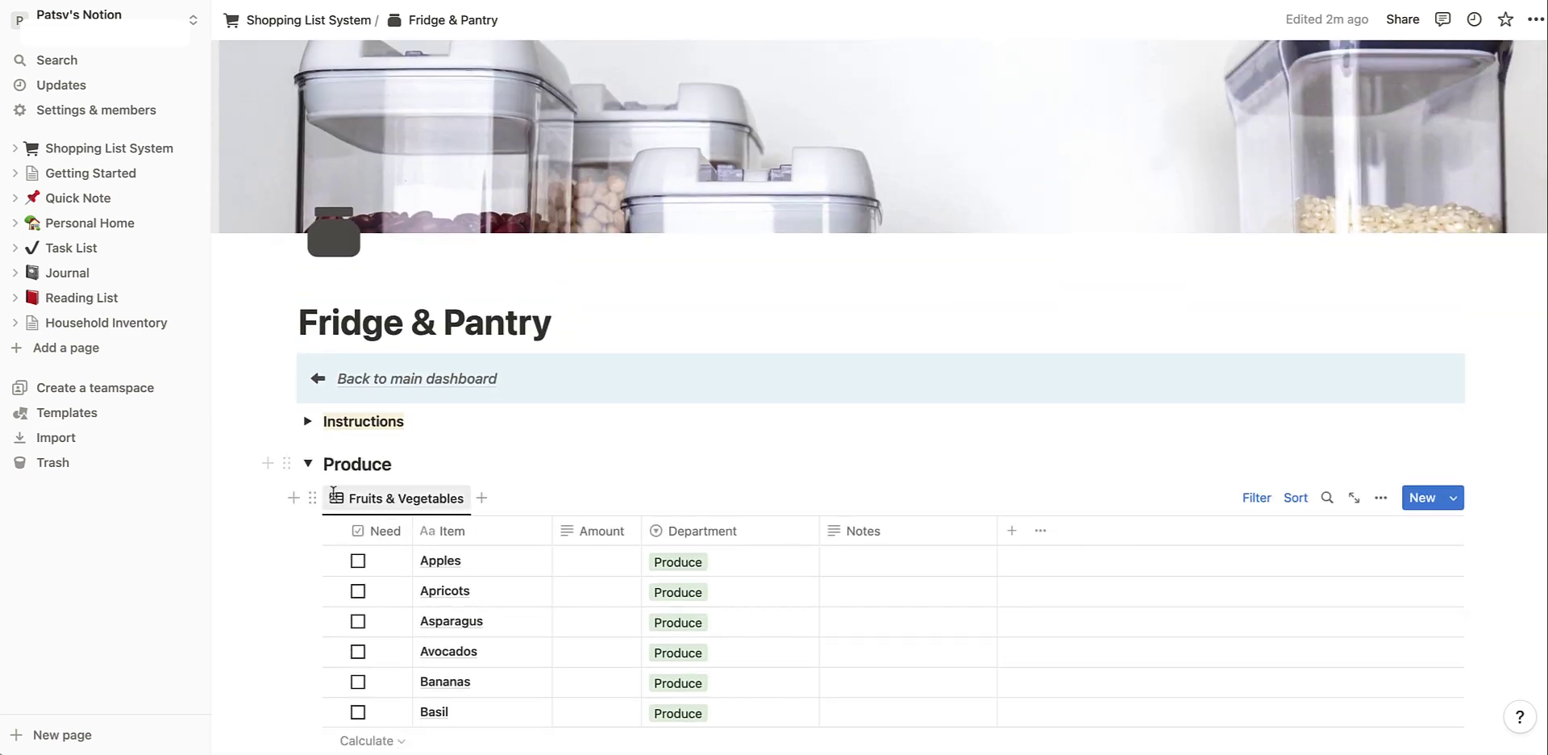
pyautogui.click(308, 464)
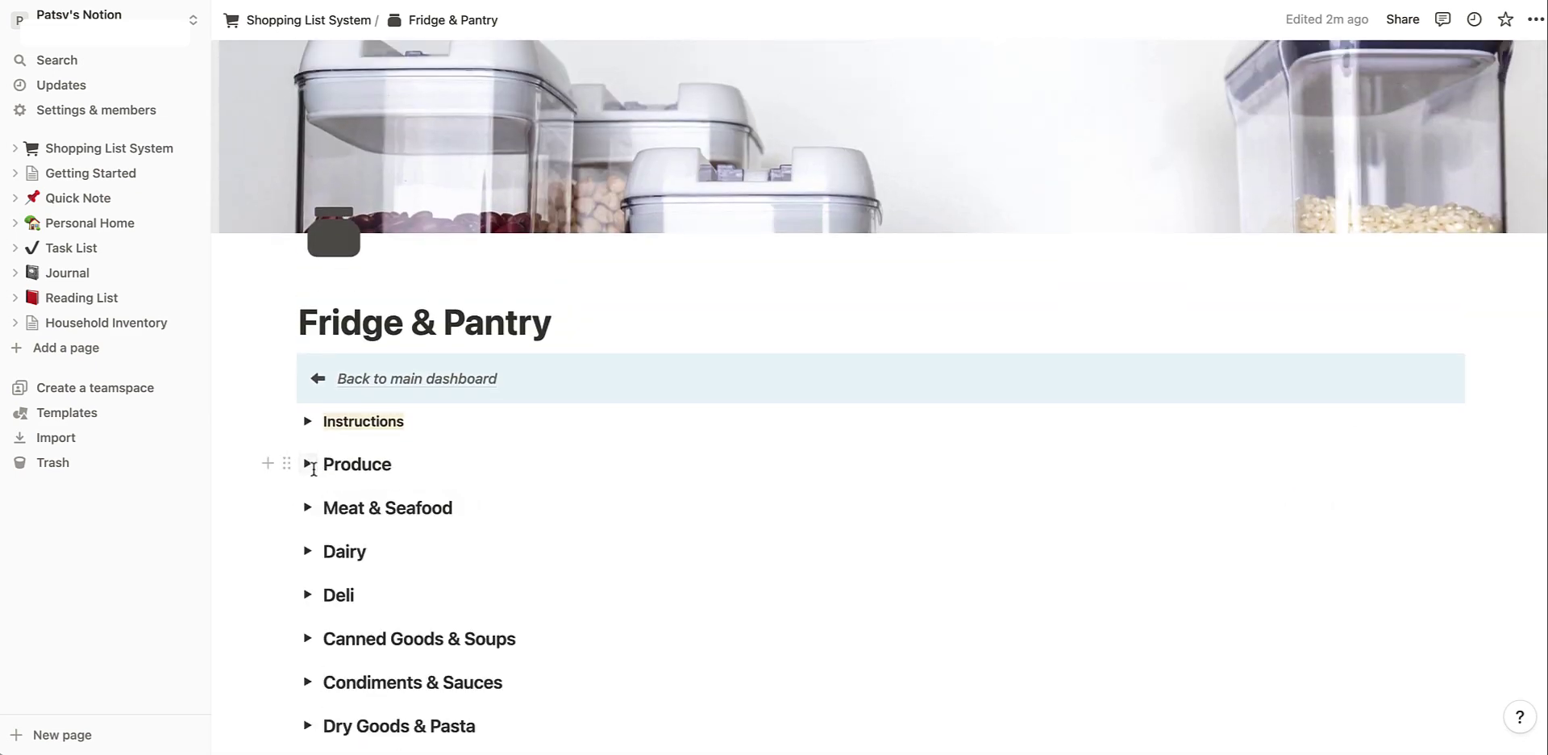
# - View the Household page's categories by way of the main dashboard and return to the dashboard
pyautogui.click(418, 379)
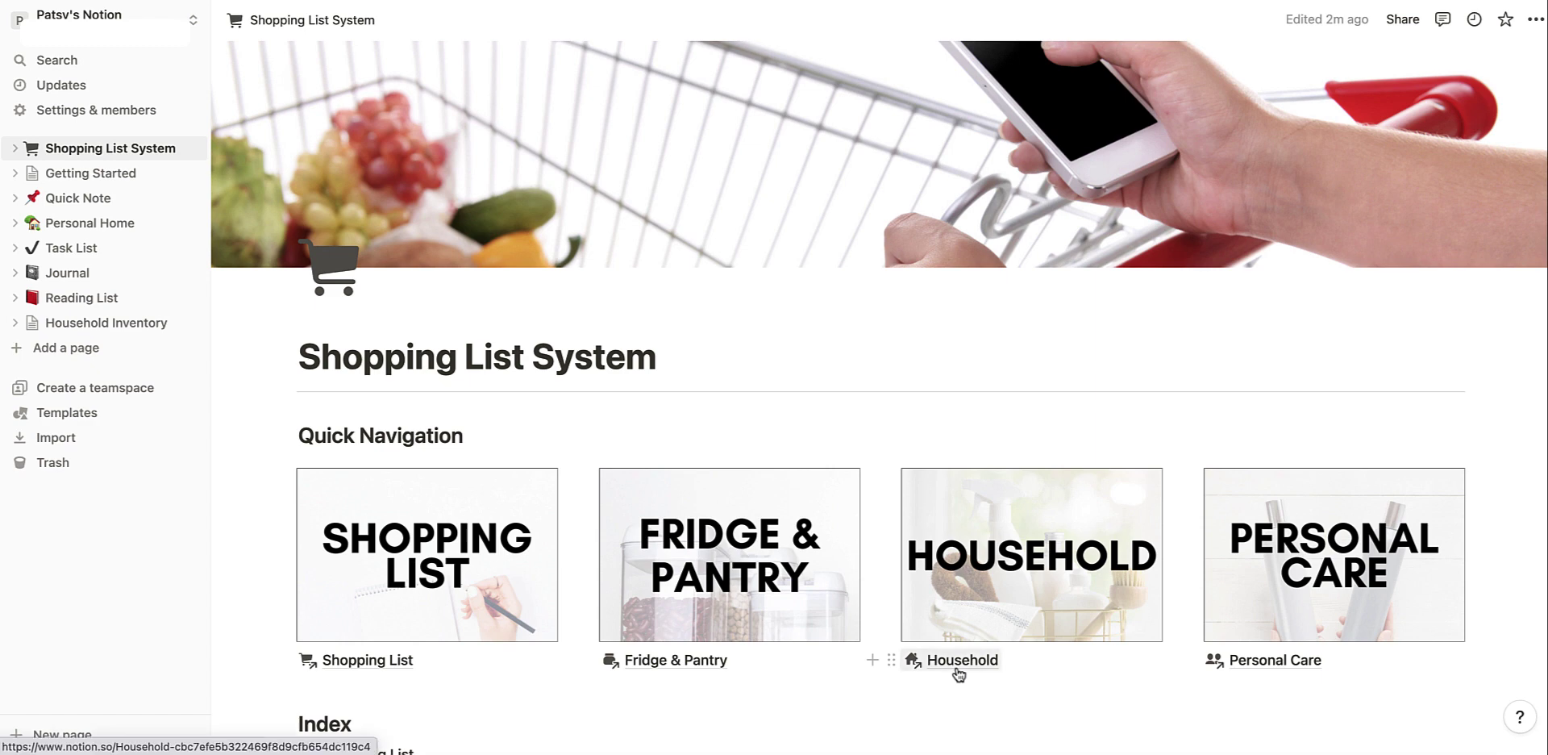
pyautogui.click(955, 672)
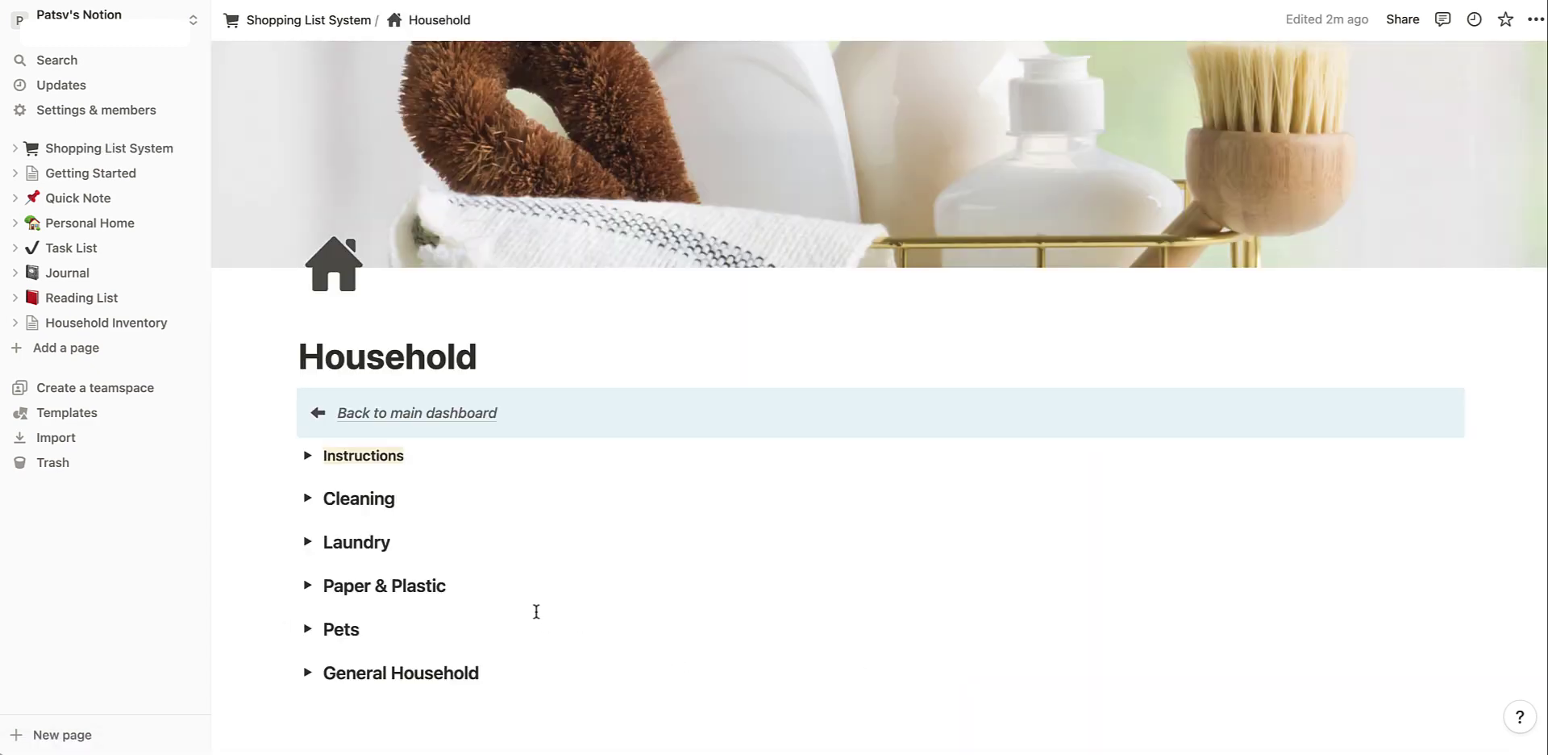
pyautogui.click(457, 416)
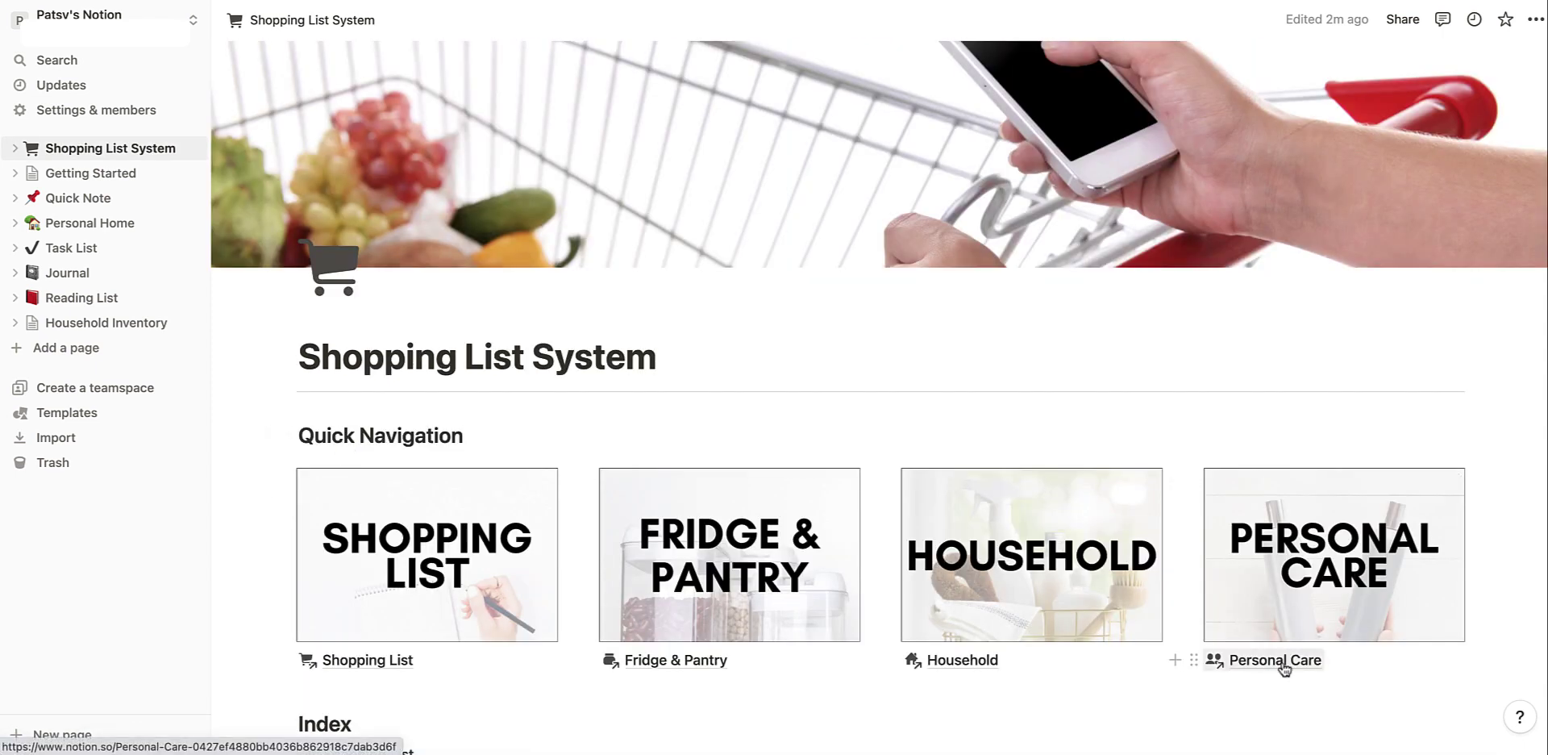
# - Open the Personal Care page, look over the items in its Body Care section, and collapse the section
pyautogui.click(1278, 660)
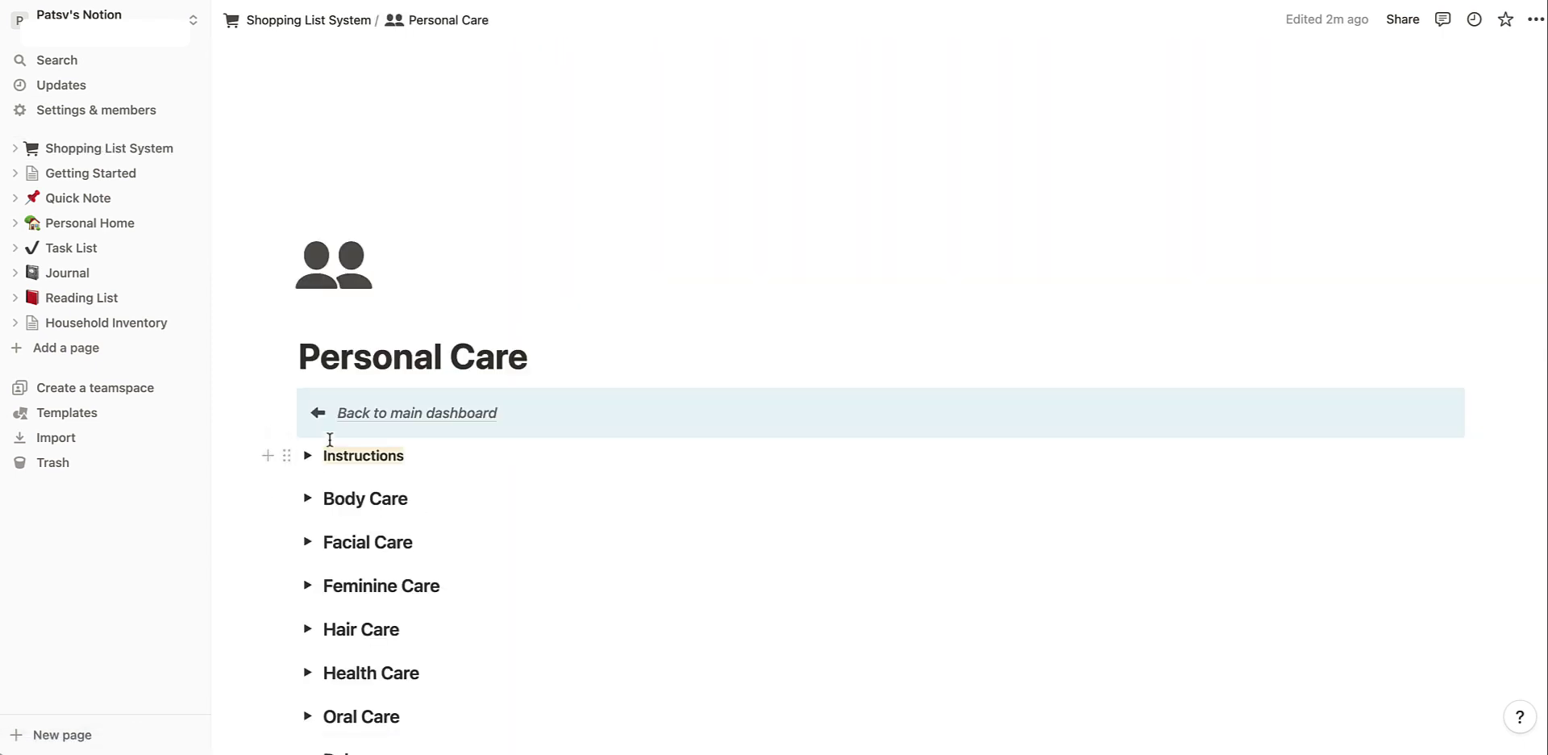
pyautogui.click(308, 500)
pyautogui.scroll(-3, 315, 516)
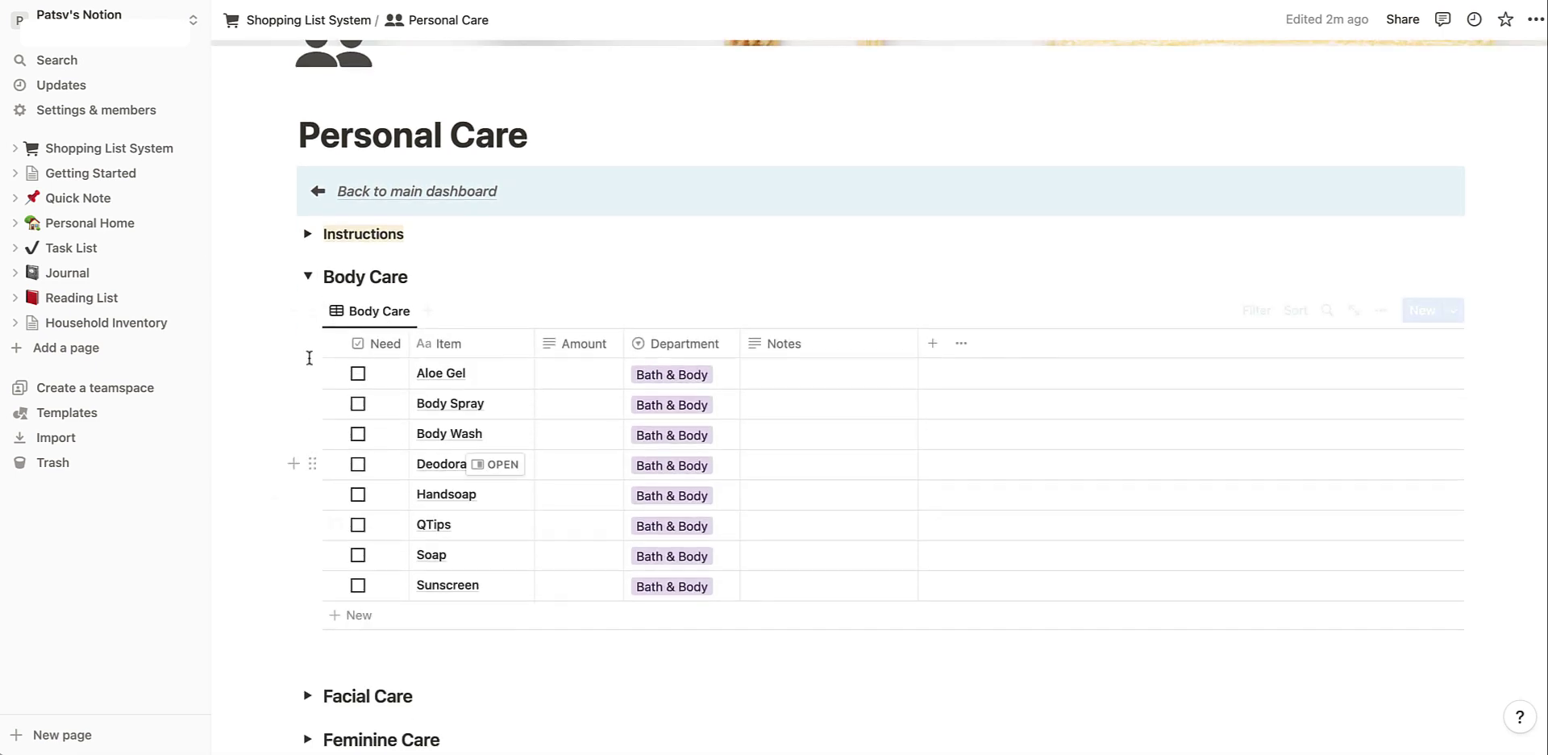
pyautogui.click(307, 277)
pyautogui.scroll(3, 308, 280)
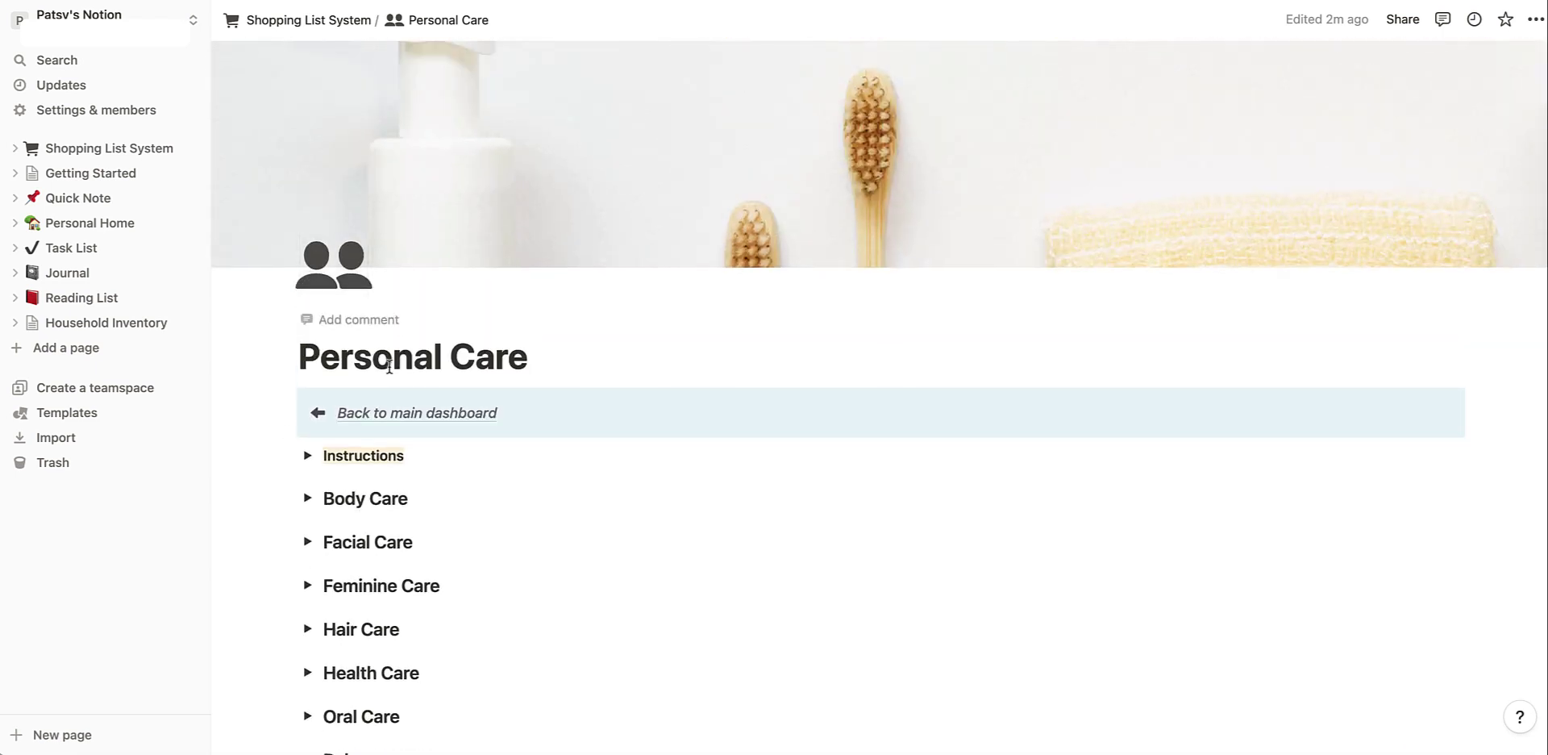
# - Return to the main dashboard and examine the page links in its Index section
pyautogui.click(436, 416)
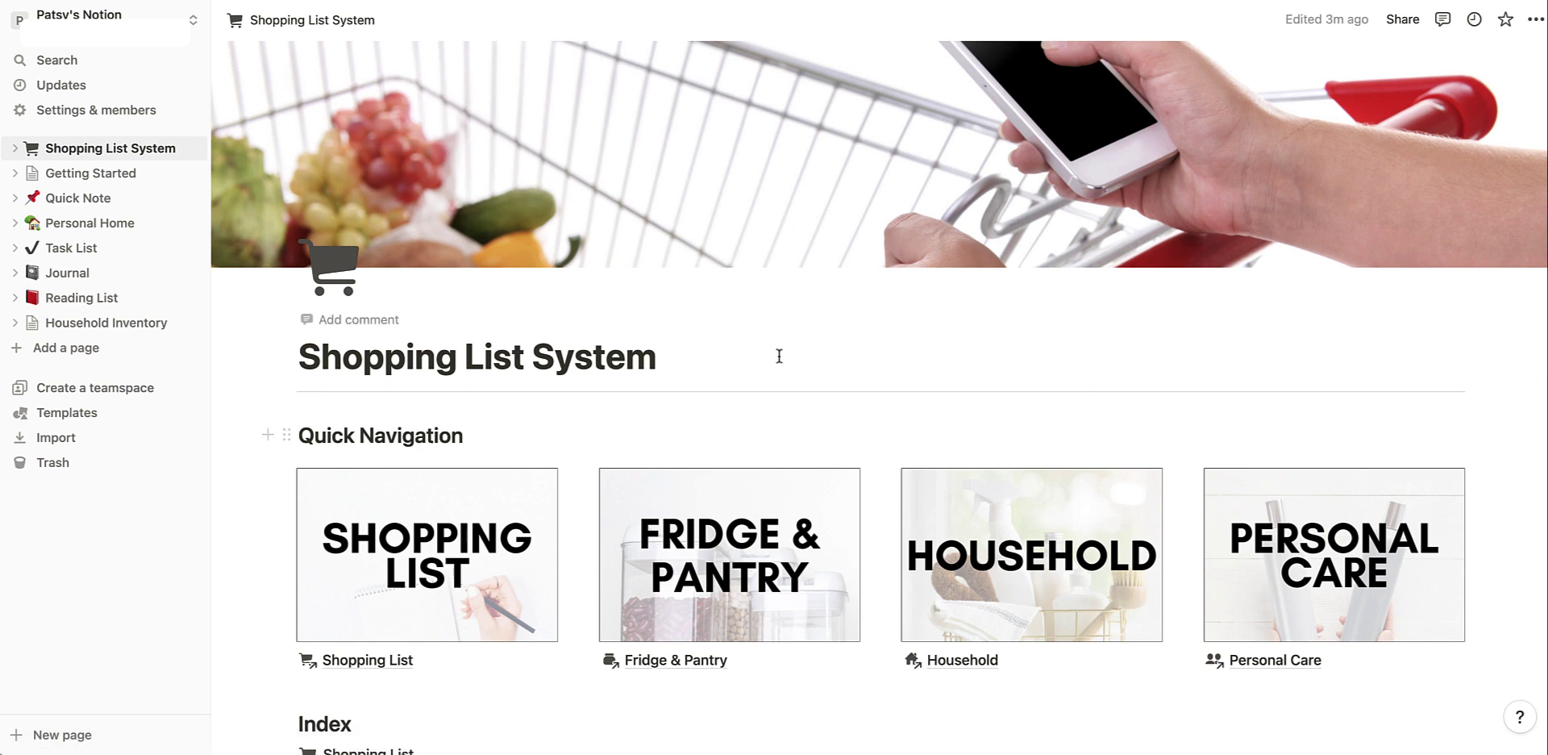
pyautogui.scroll(-4, 779, 356)
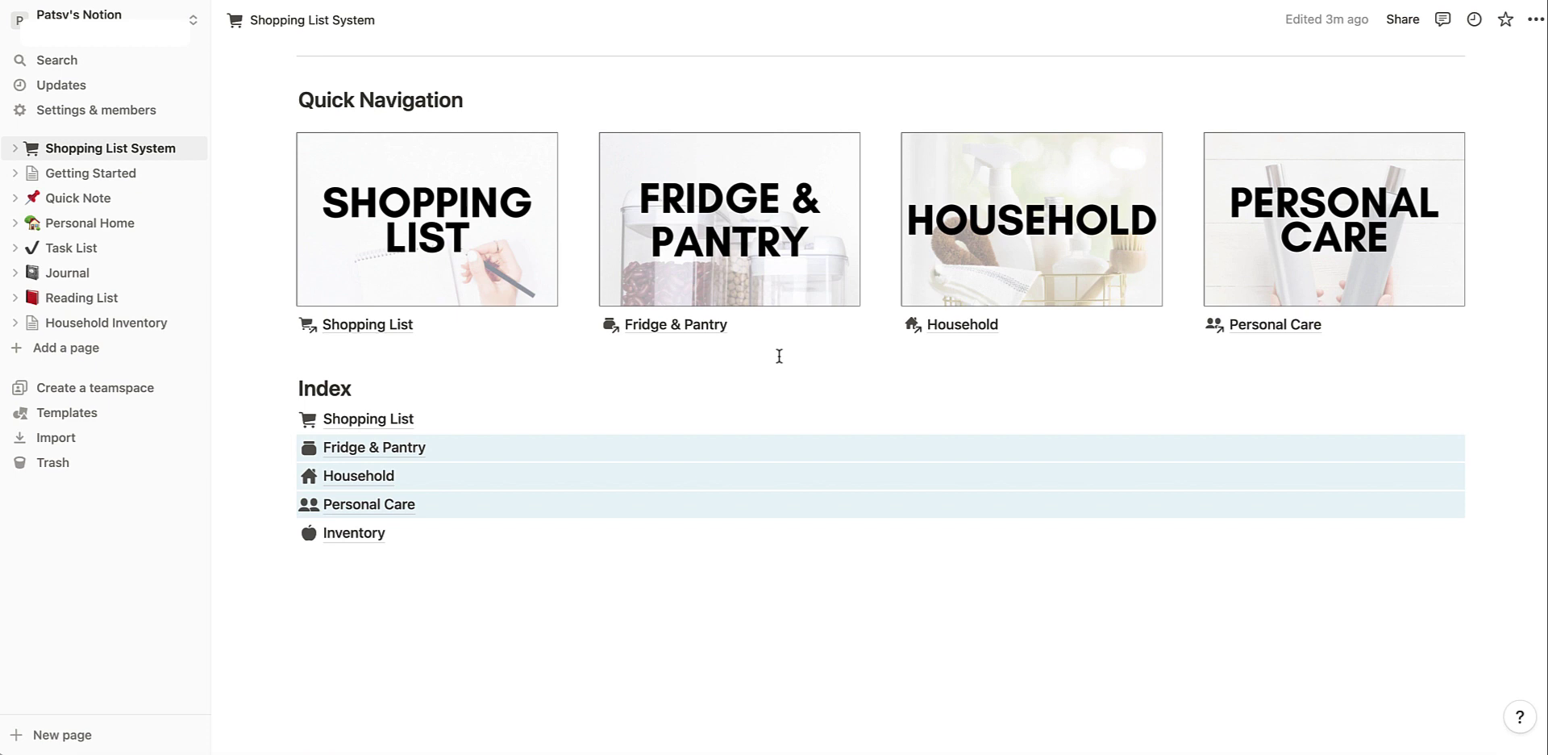
pyautogui.scroll(-1, 766, 354)
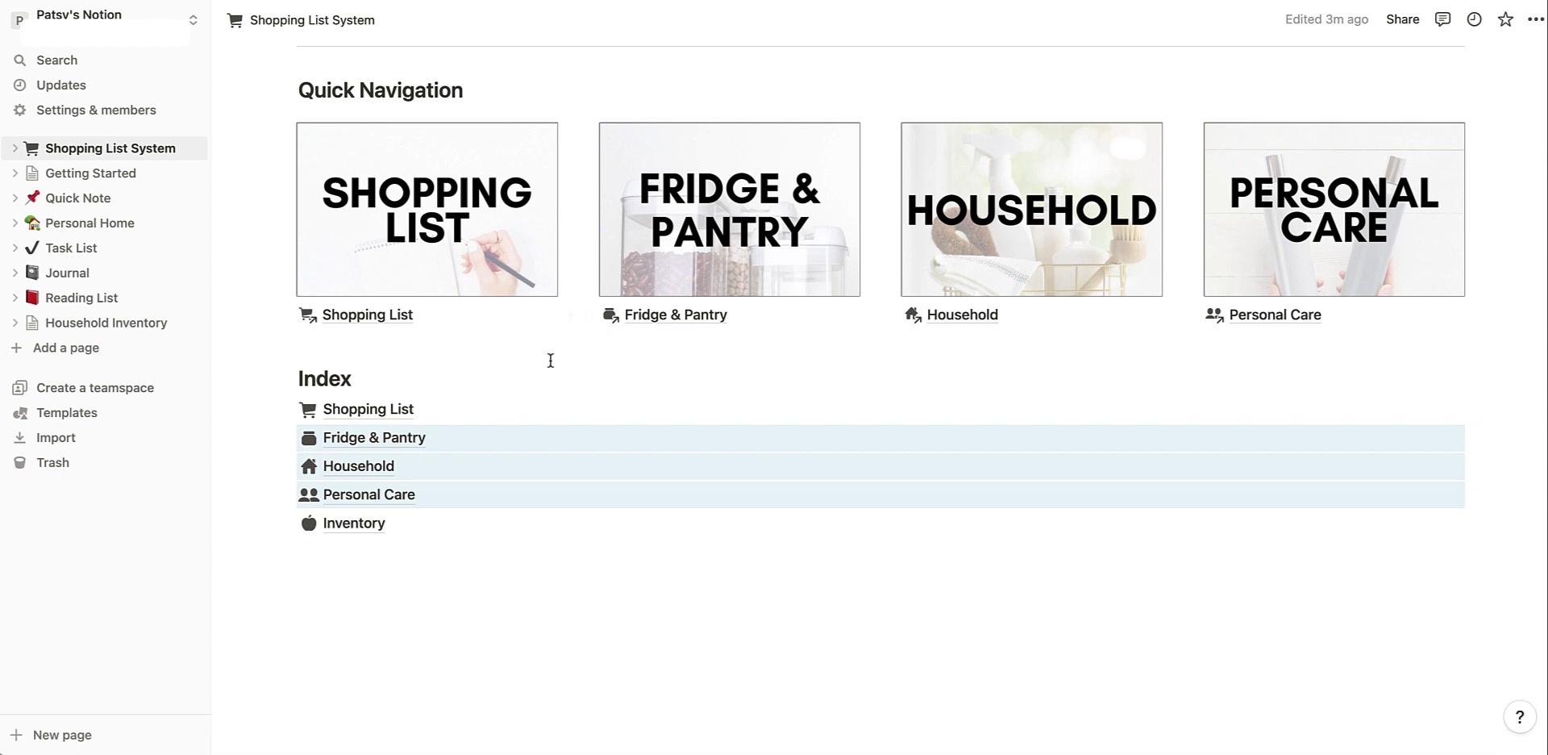
pyautogui.scroll(5, 549, 359)
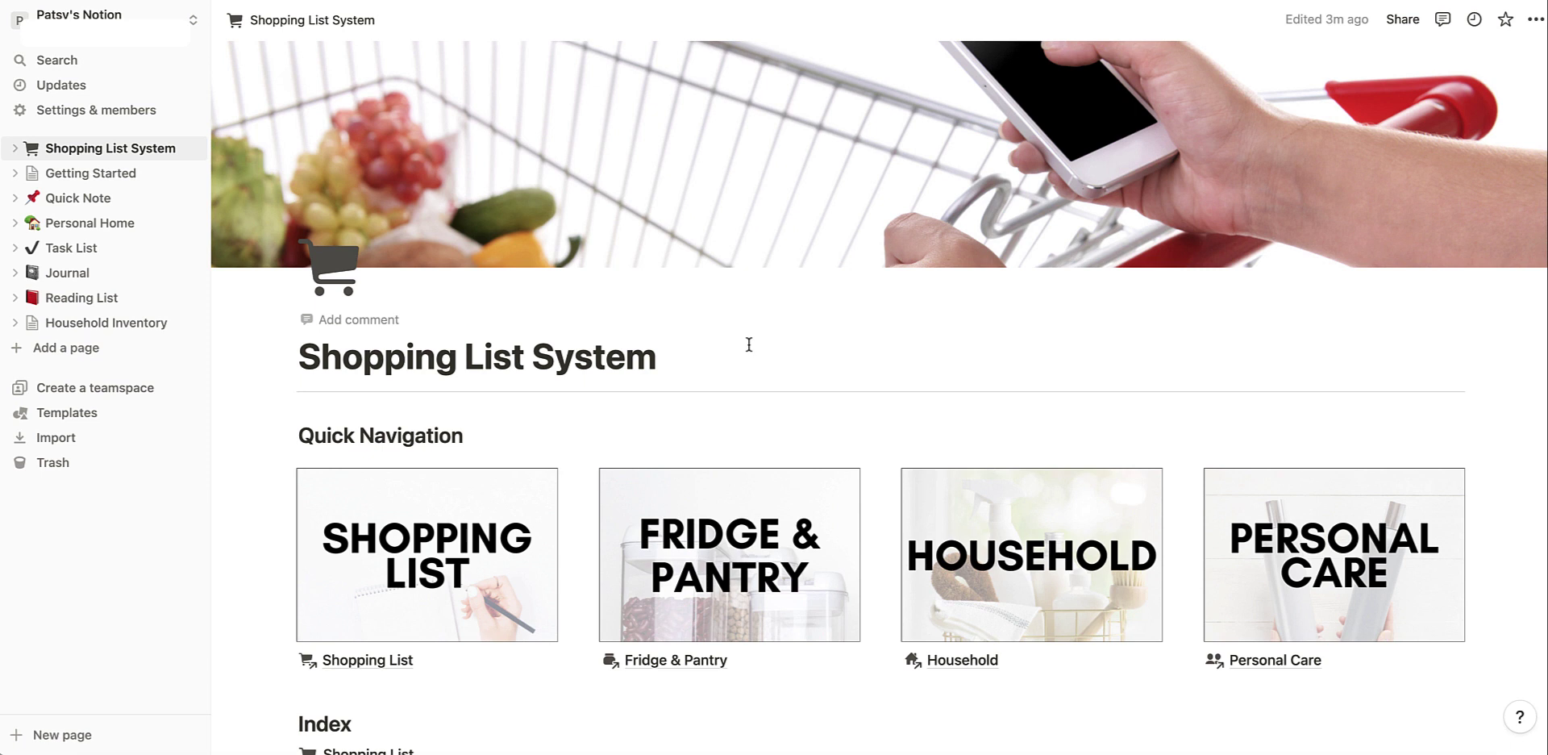
# - Open the Personal Care page from the dashboard's Quick Navigation
pyautogui.click(1255, 662)
pyautogui.scroll(-3, 802, 557)
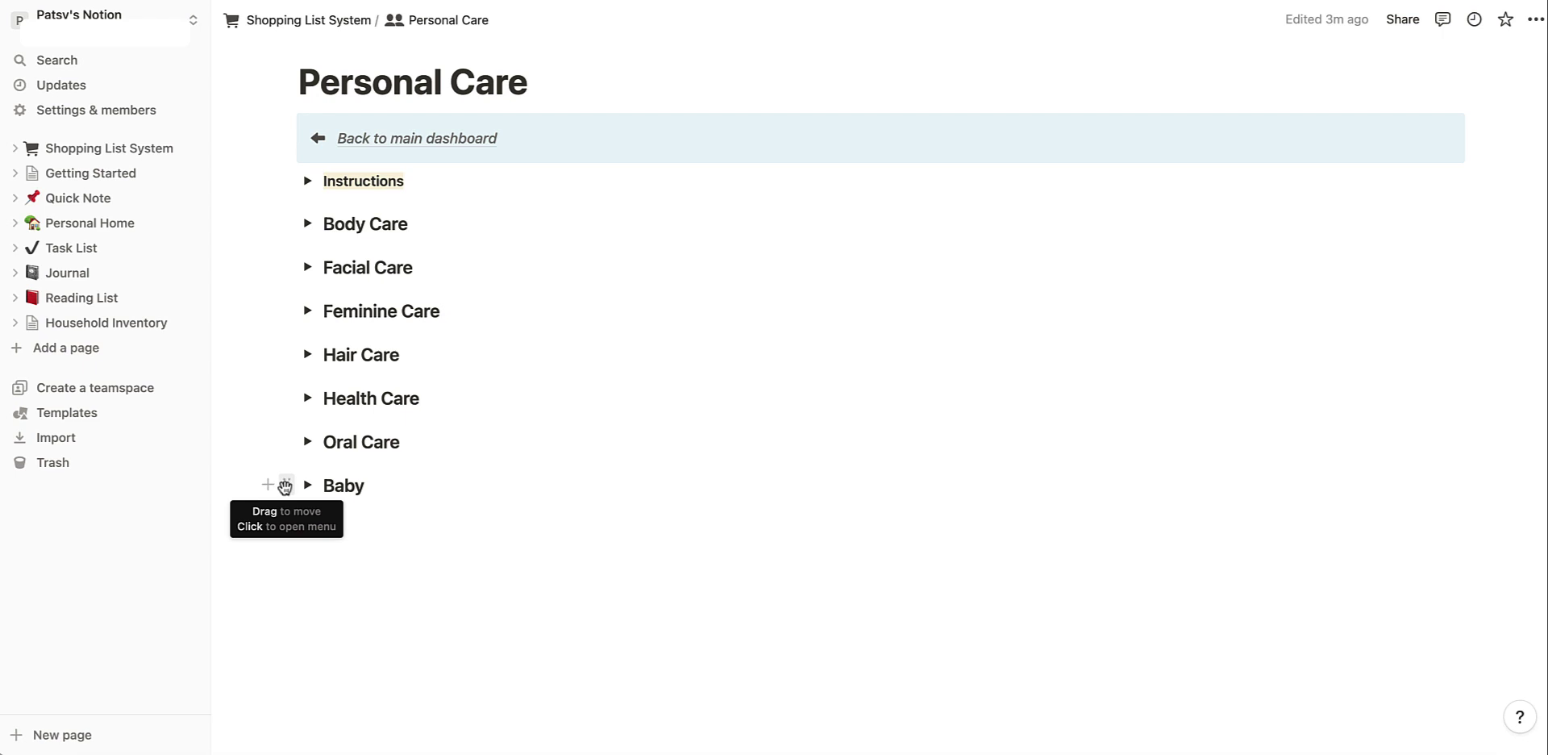
# - Delete the Baby section from the Personal Care page and undo that deletion
pyautogui.click(285, 485)
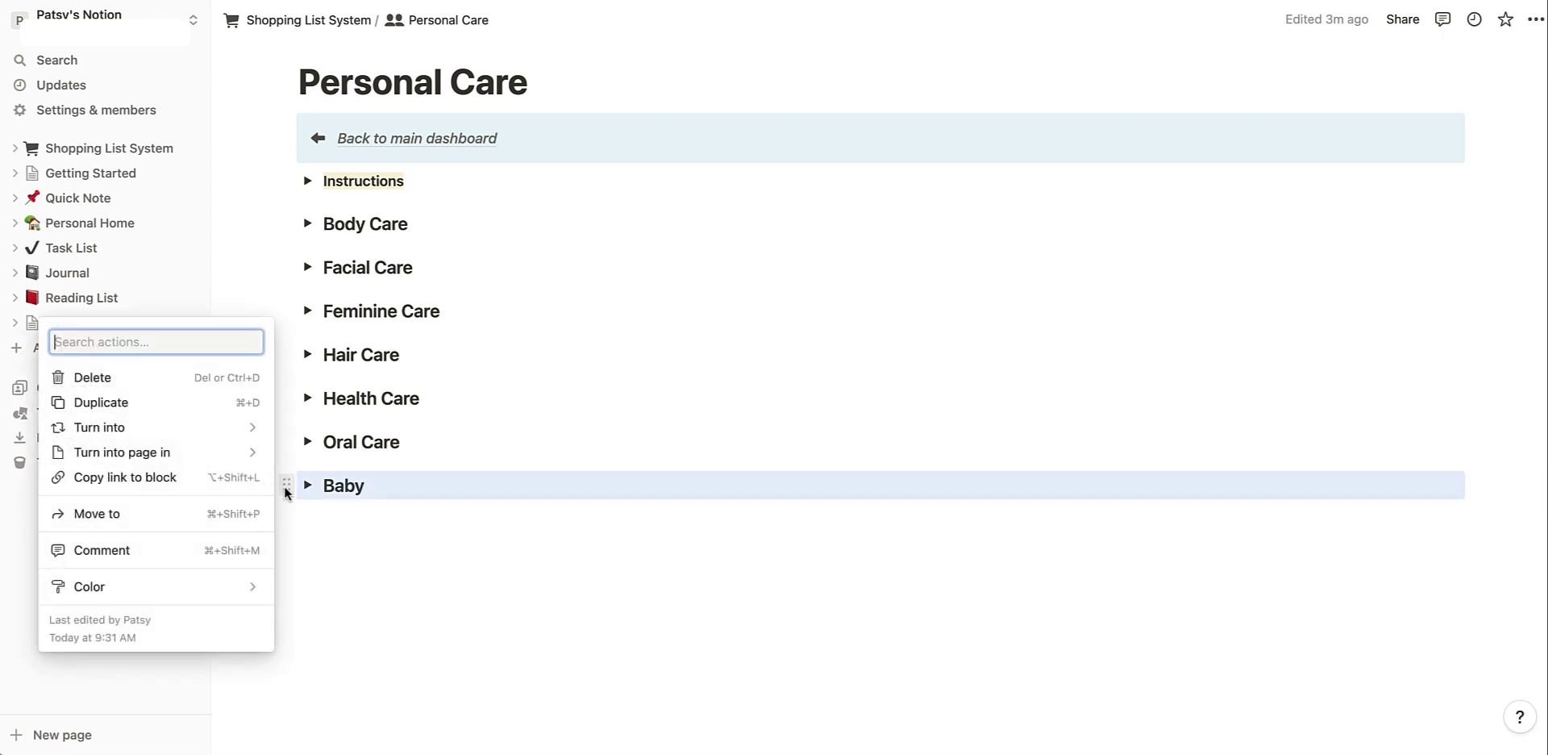
pyautogui.click(101, 377)
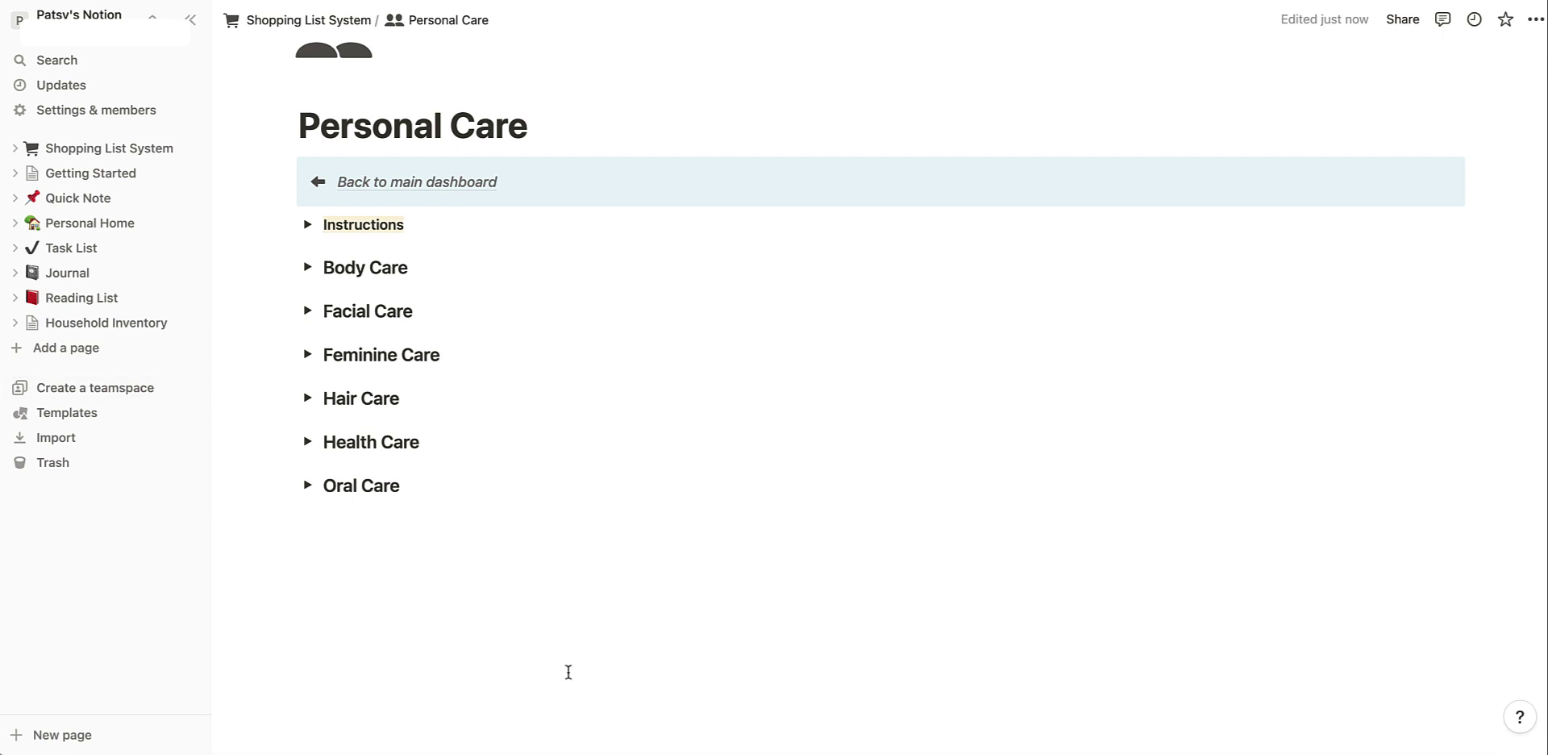
pyautogui.click(1535, 19)
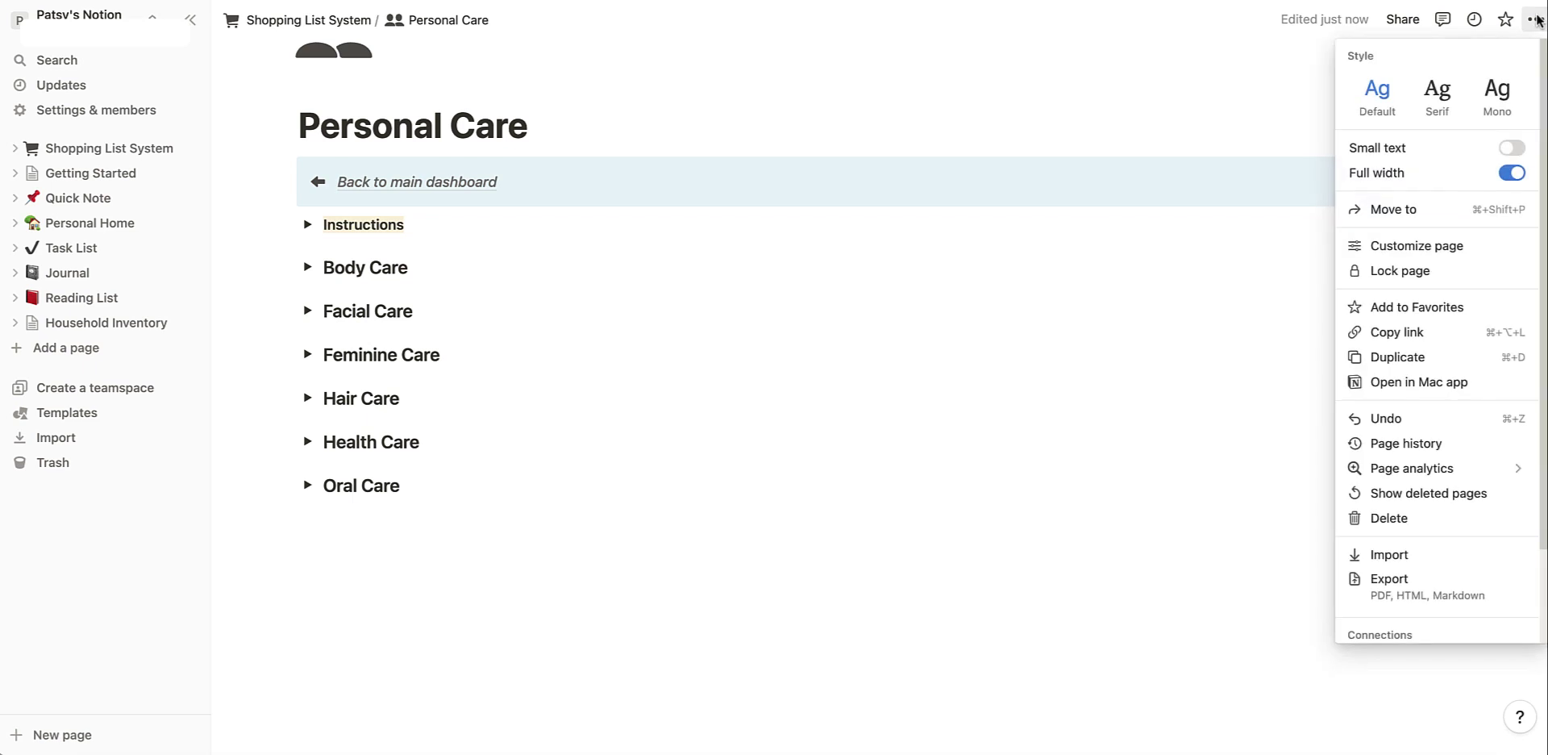
pyautogui.click(1391, 419)
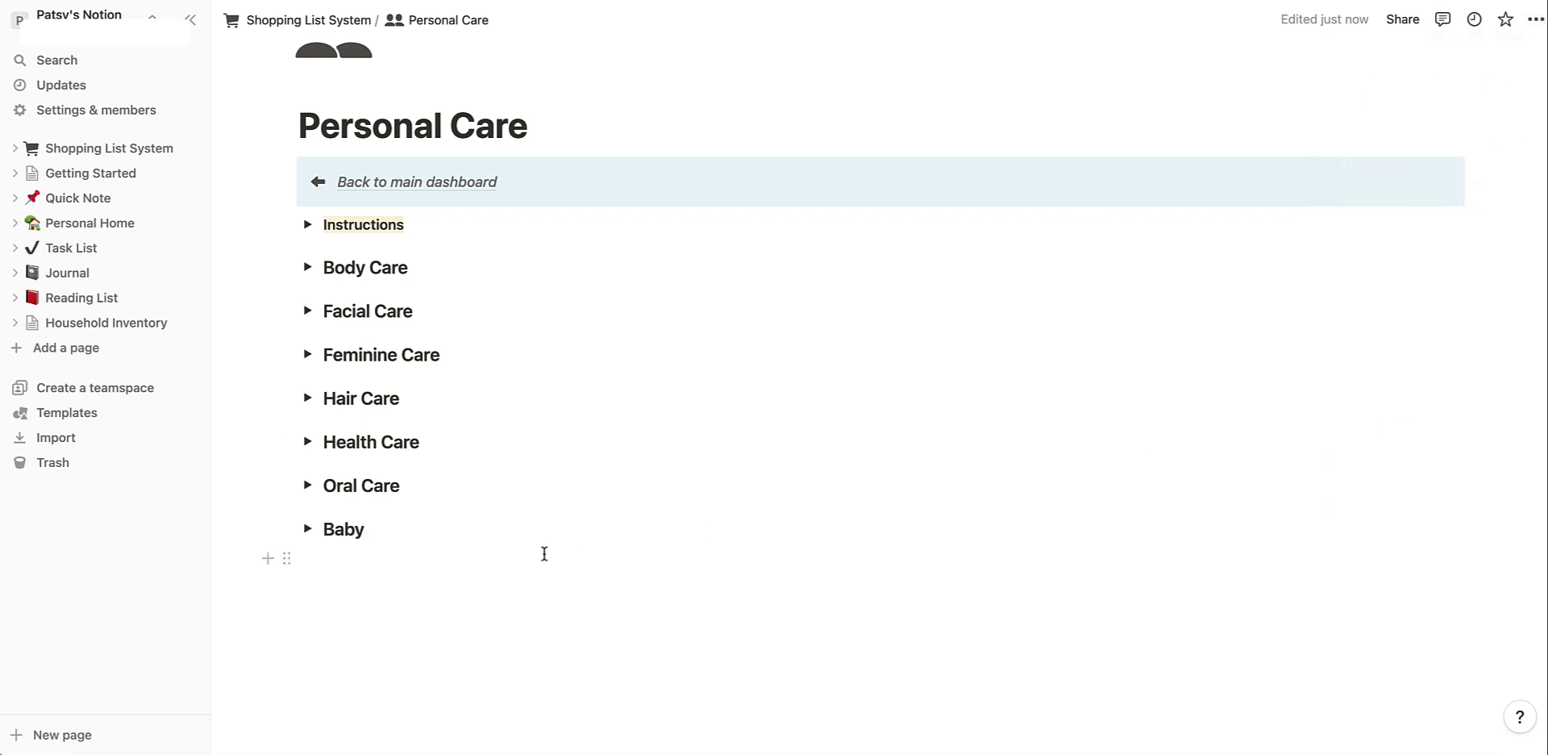
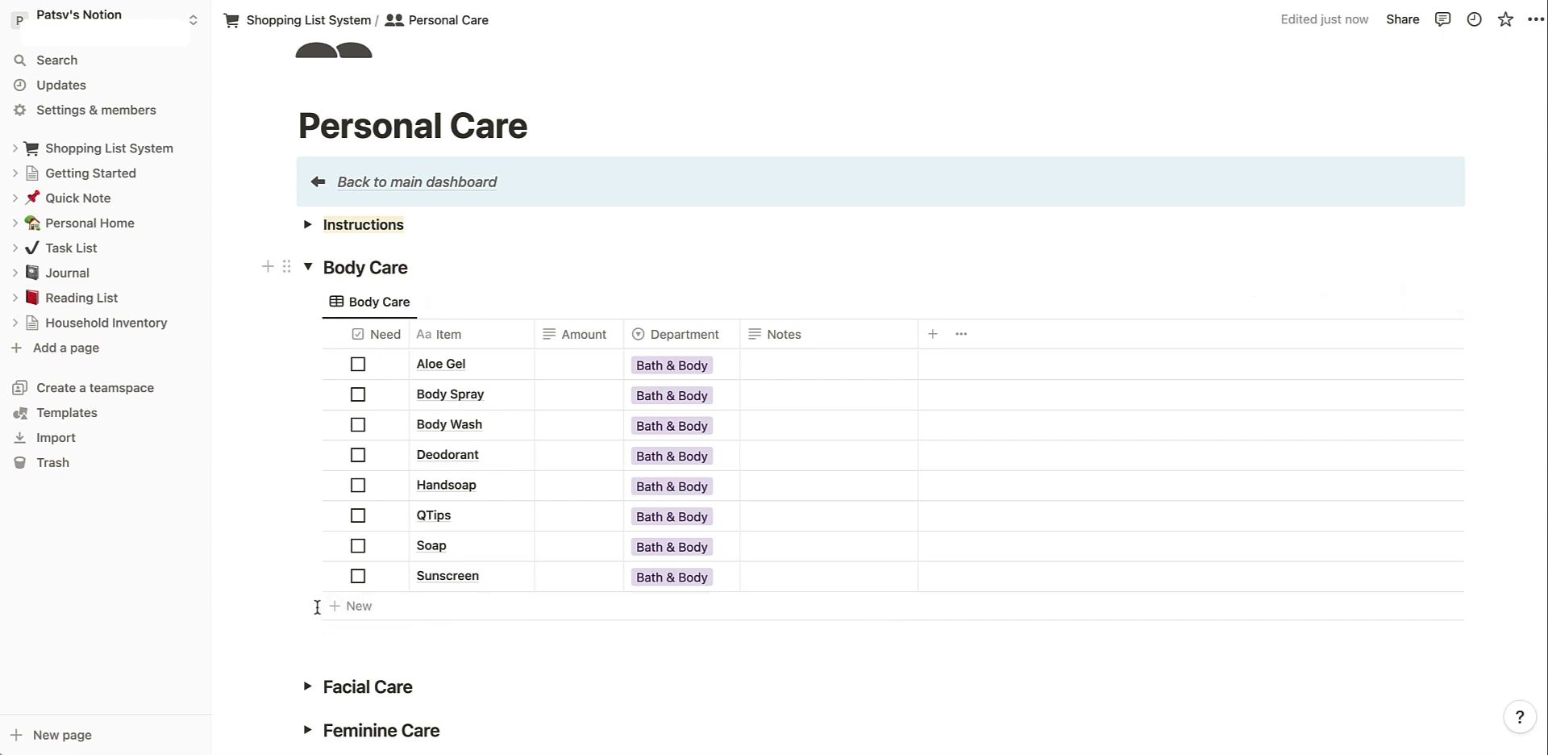
# - Add a new item named Dove Cucumber Deodorant to the Body Care table
pyautogui.click(359, 611)
pyautogui.write('Dove C')
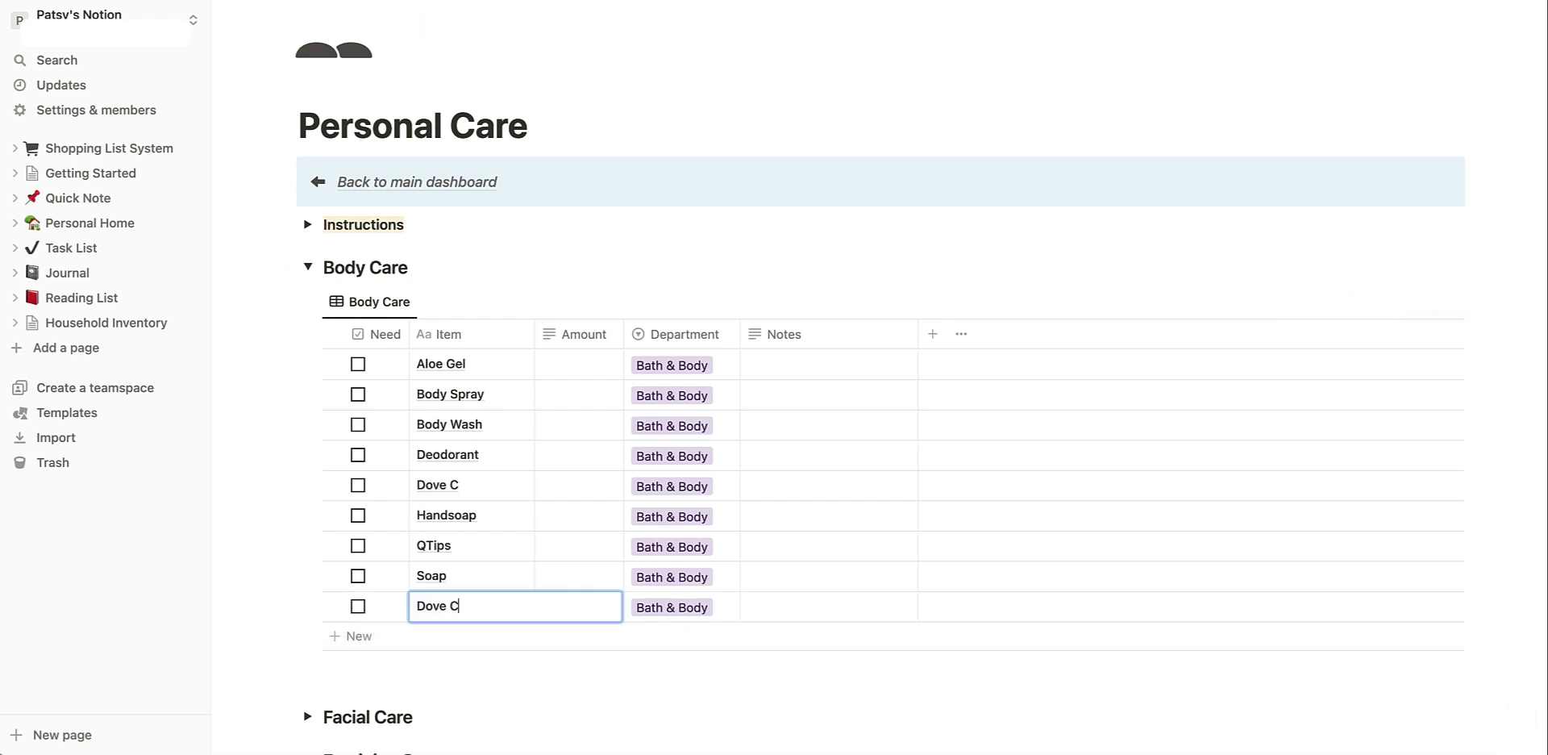
pyautogui.write('ucumber De')
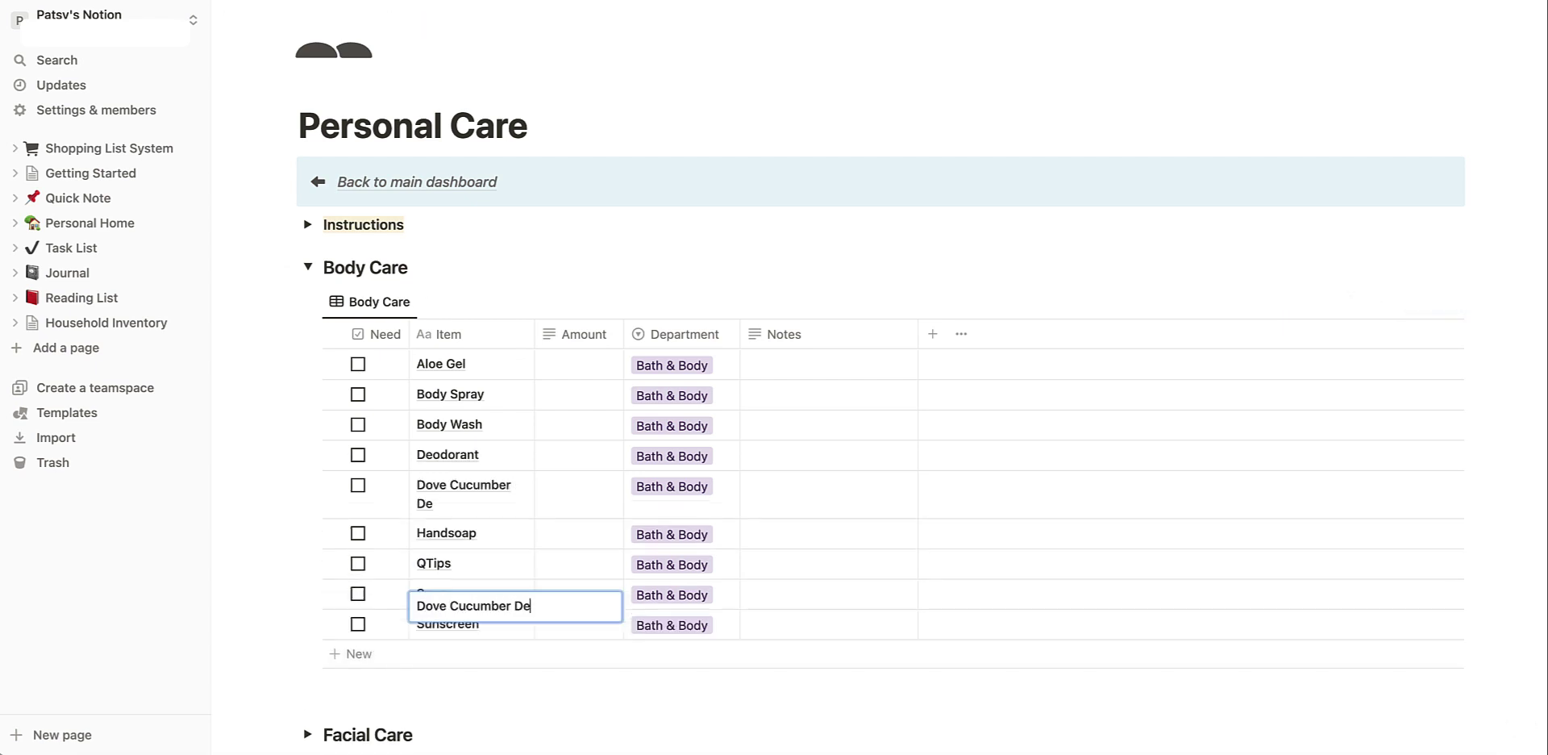
pyautogui.write('odorant')
pyautogui.press('Escape')
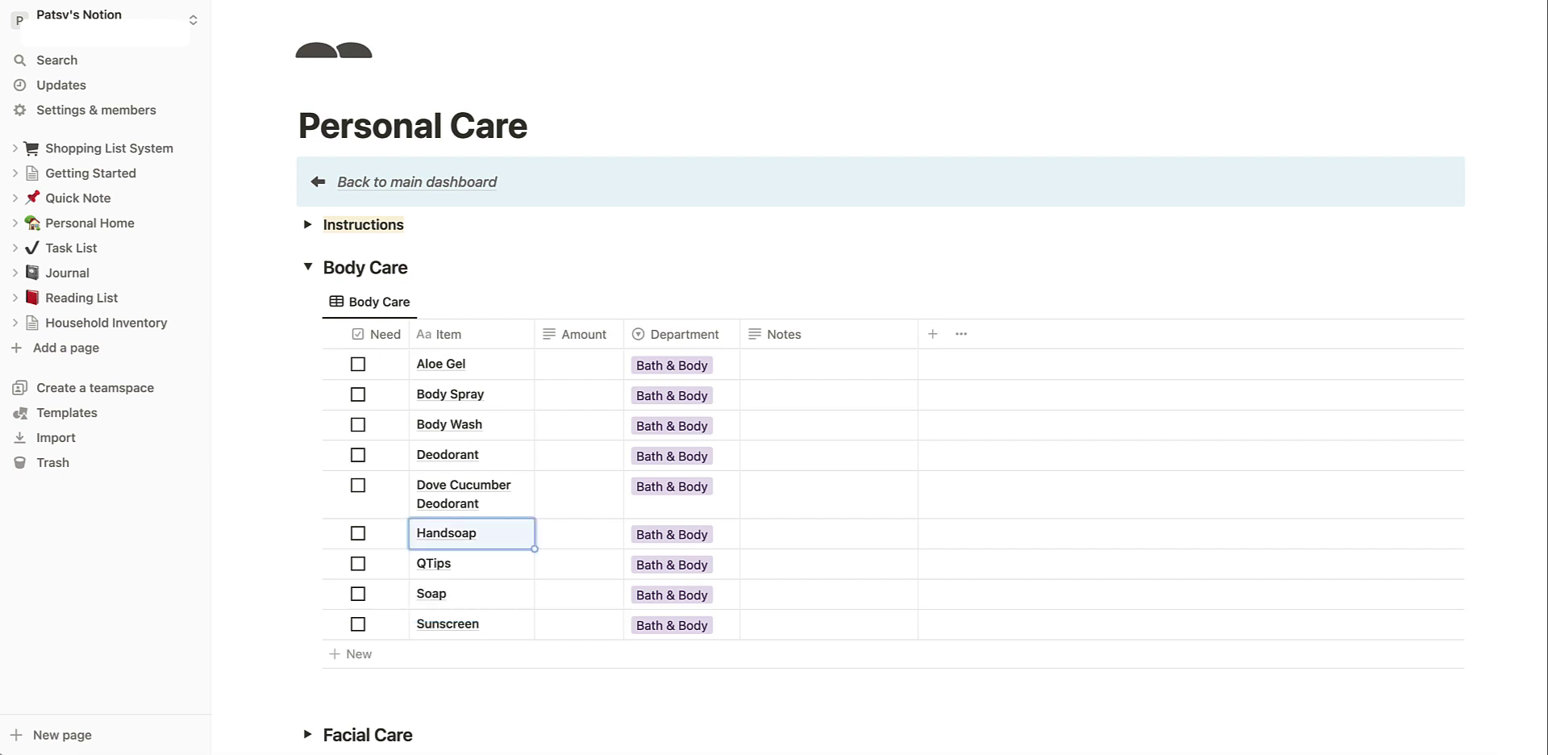
# - Add another Body Care item named Dove Powder Deoderant
pyautogui.click(348, 655)
pyautogui.write('Dov')
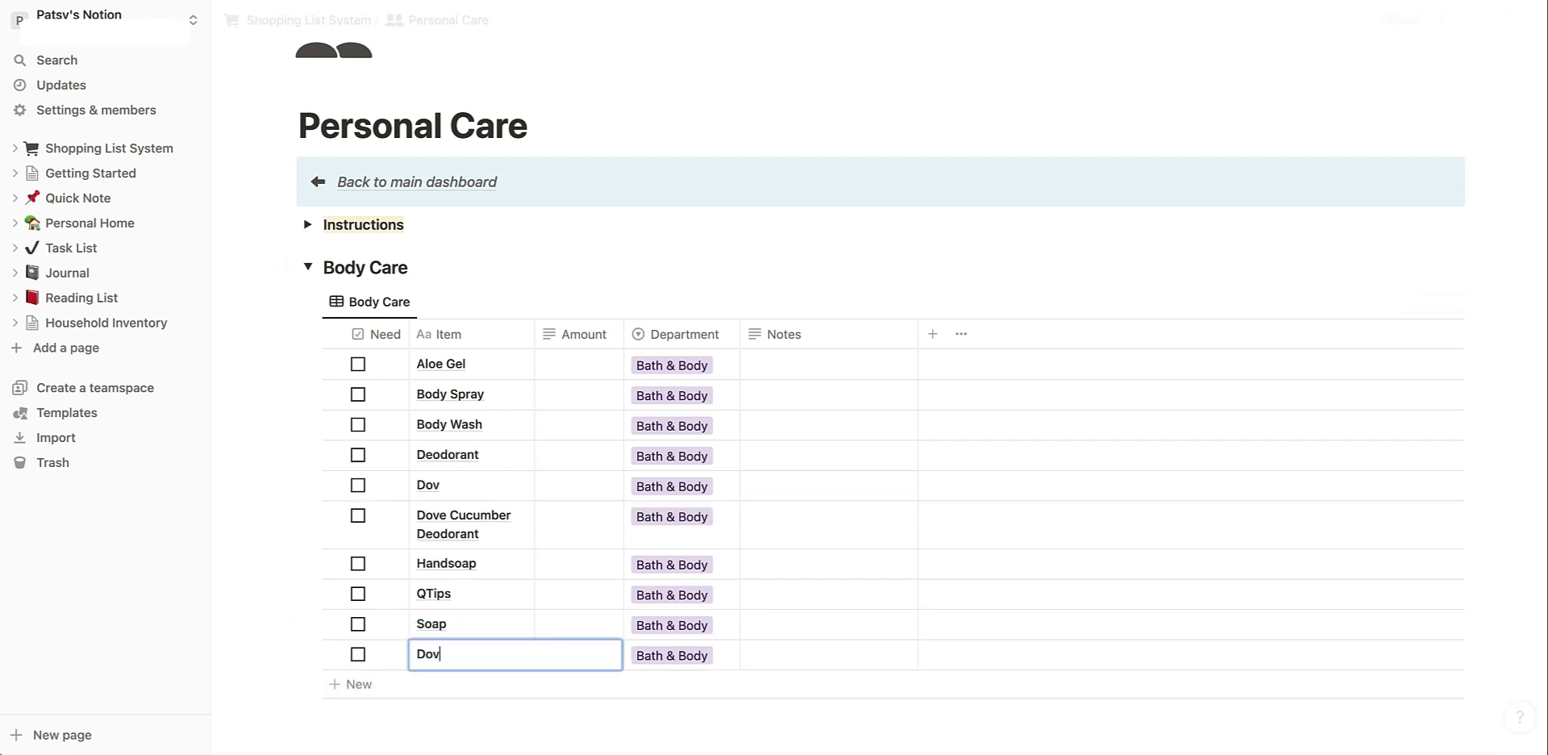
pyautogui.write('e Powder Deocer')
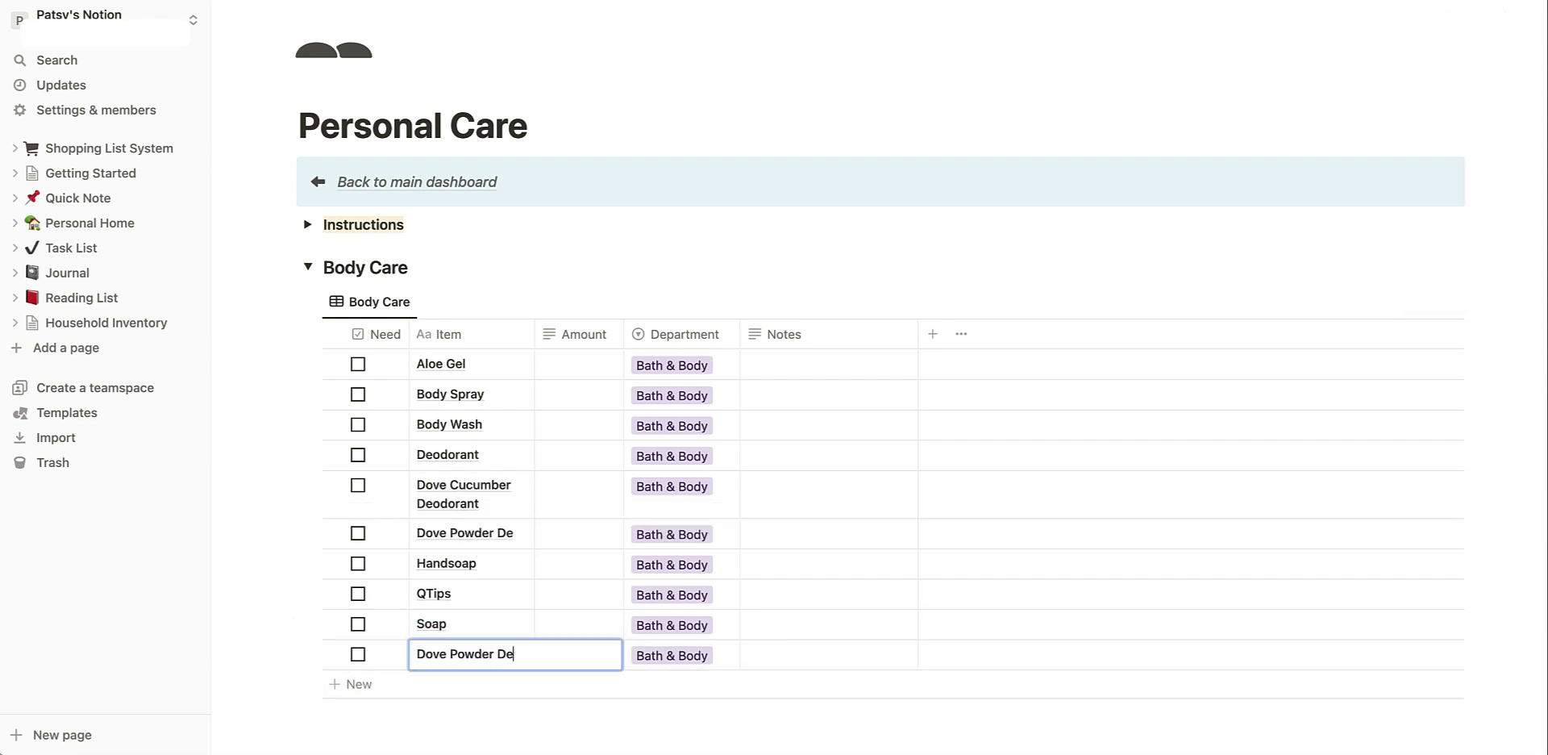
pyautogui.press('BackSpace')
pyautogui.press('BackSpace')
pyautogui.press('BackSpace')
pyautogui.write('derant')
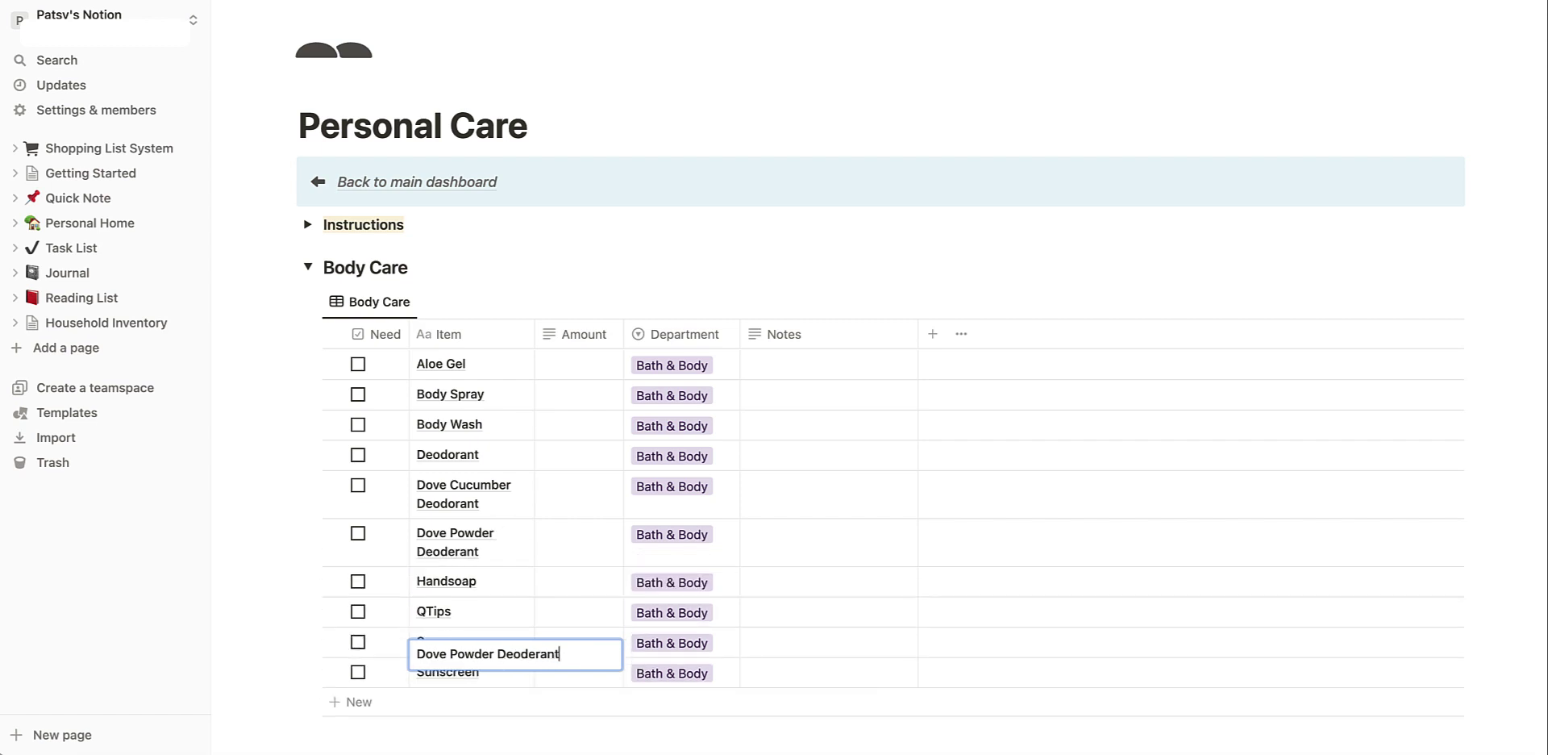
pyautogui.press('Escape')
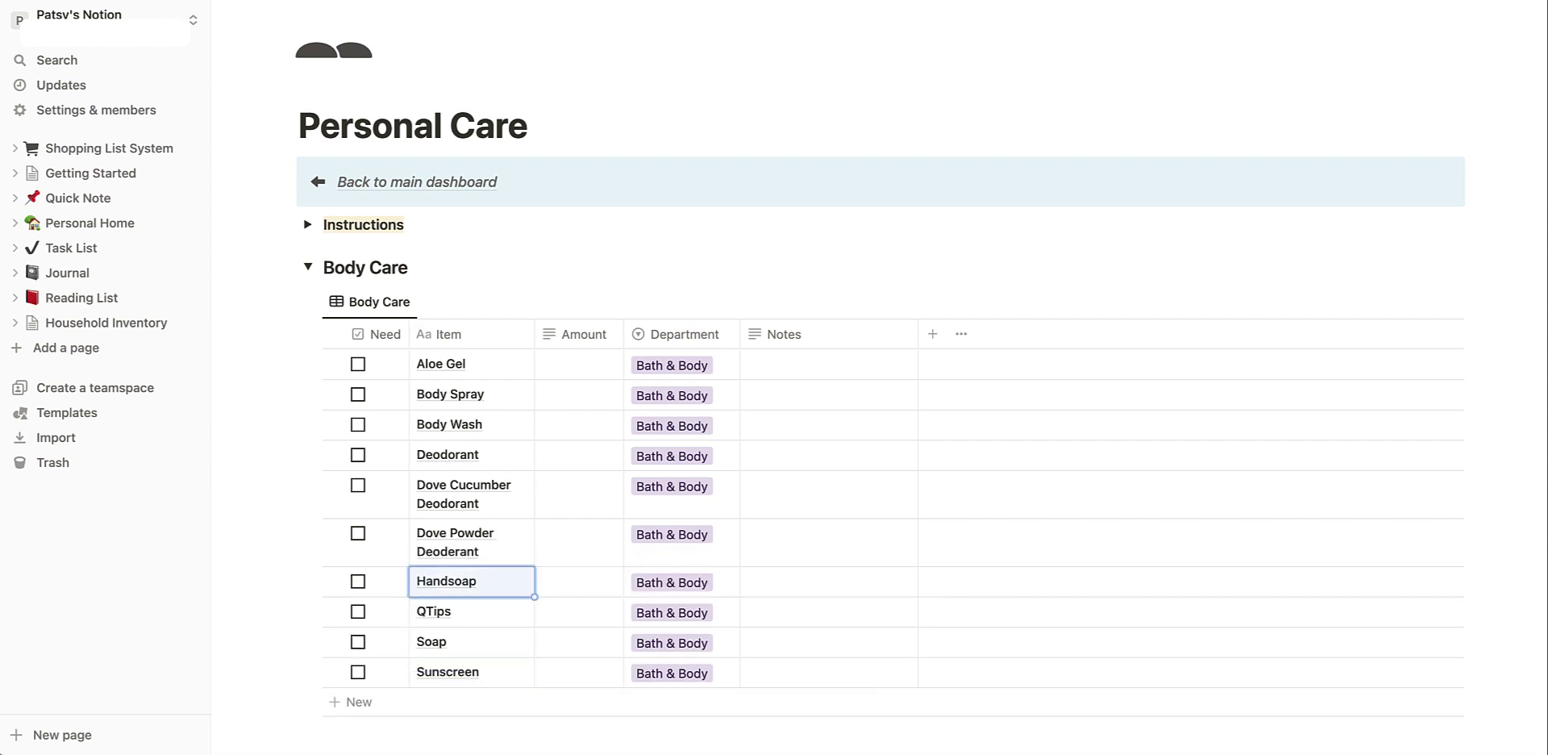
# - Widen the Item column of the Body Care table and delete the Body Spray row
pyautogui.scroll(-1, 532, 331)
pyautogui.moveTo(535, 326); pyautogui.dragTo(592, 332)
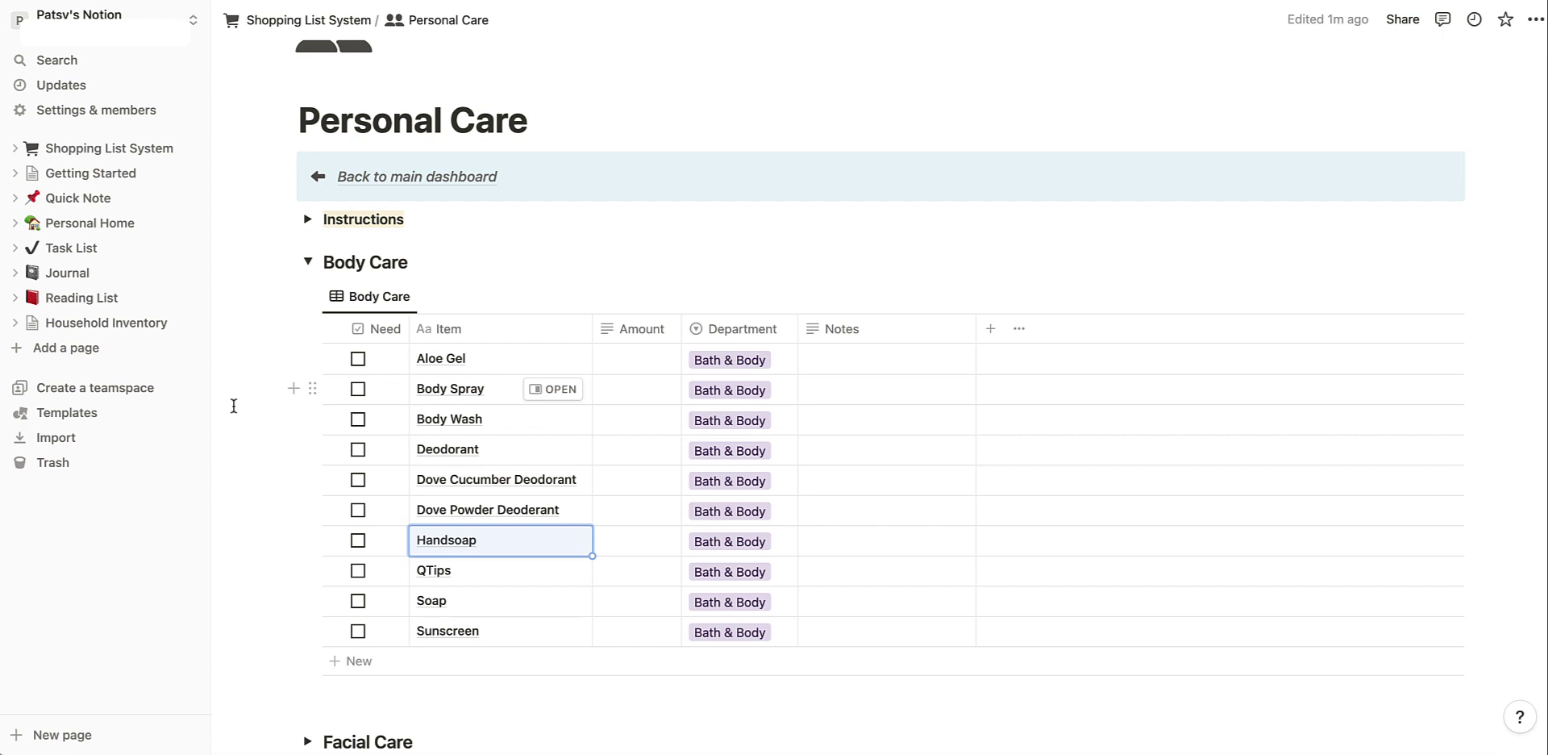
pyautogui.click(314, 393)
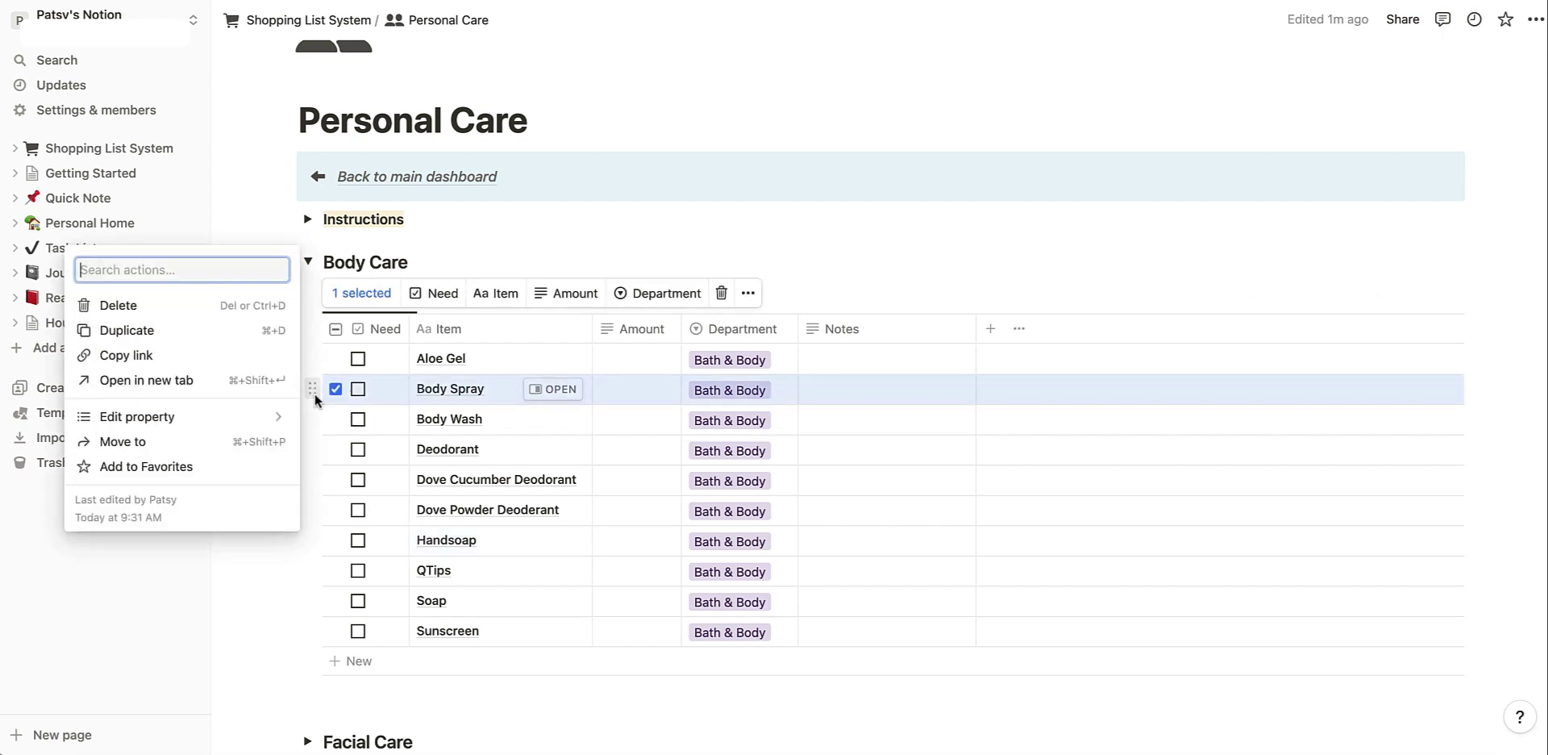
pyautogui.click(172, 307)
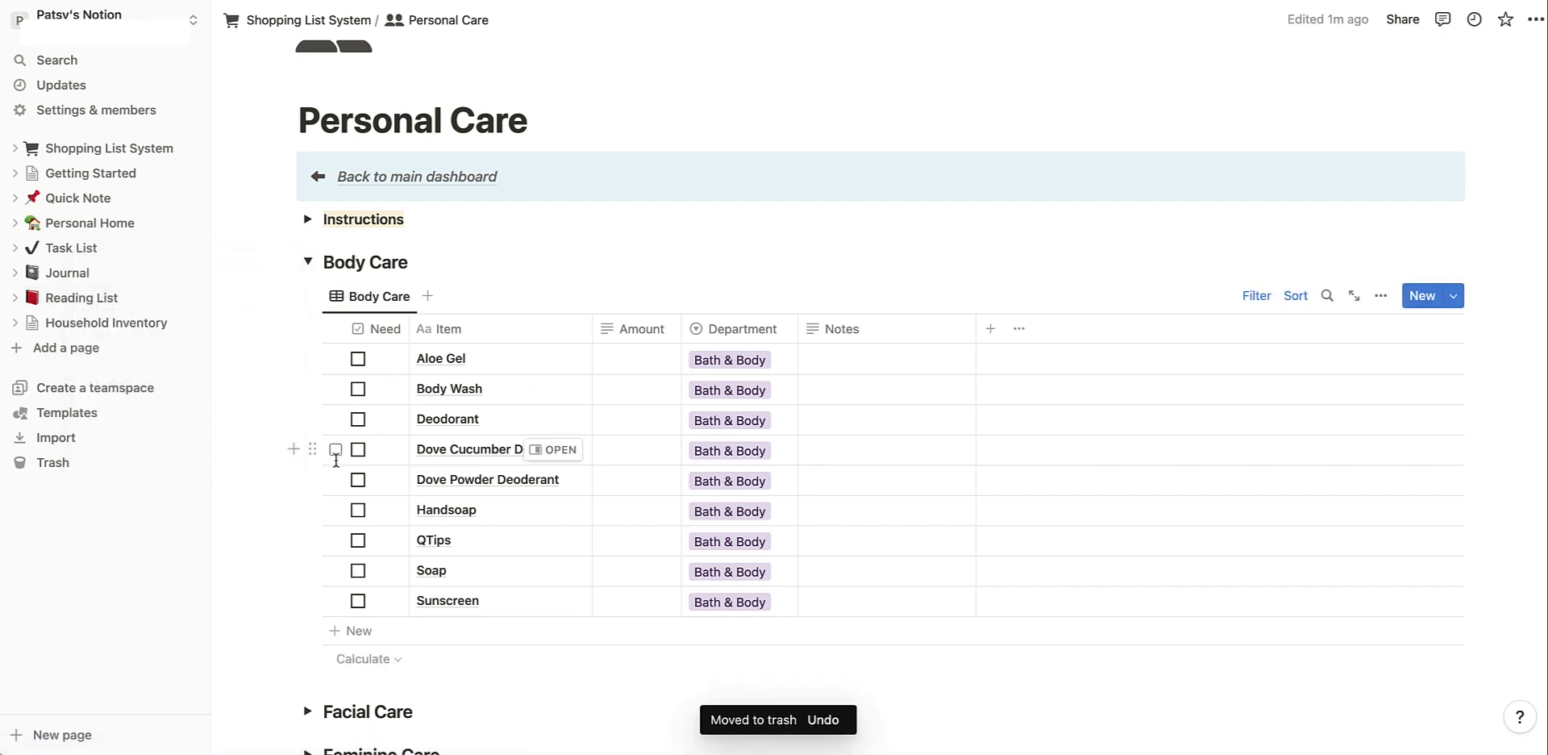
# - Rename the Body Wash item in the Body Care table as Suave Body Wash
pyautogui.click(489, 398)
pyautogui.press('Left')
pyautogui.press('Left')
pyautogui.press('Left')
pyautogui.press('Left')
pyautogui.press('Left')
pyautogui.press('Left')
pyautogui.press('Left')
pyautogui.press('Left')
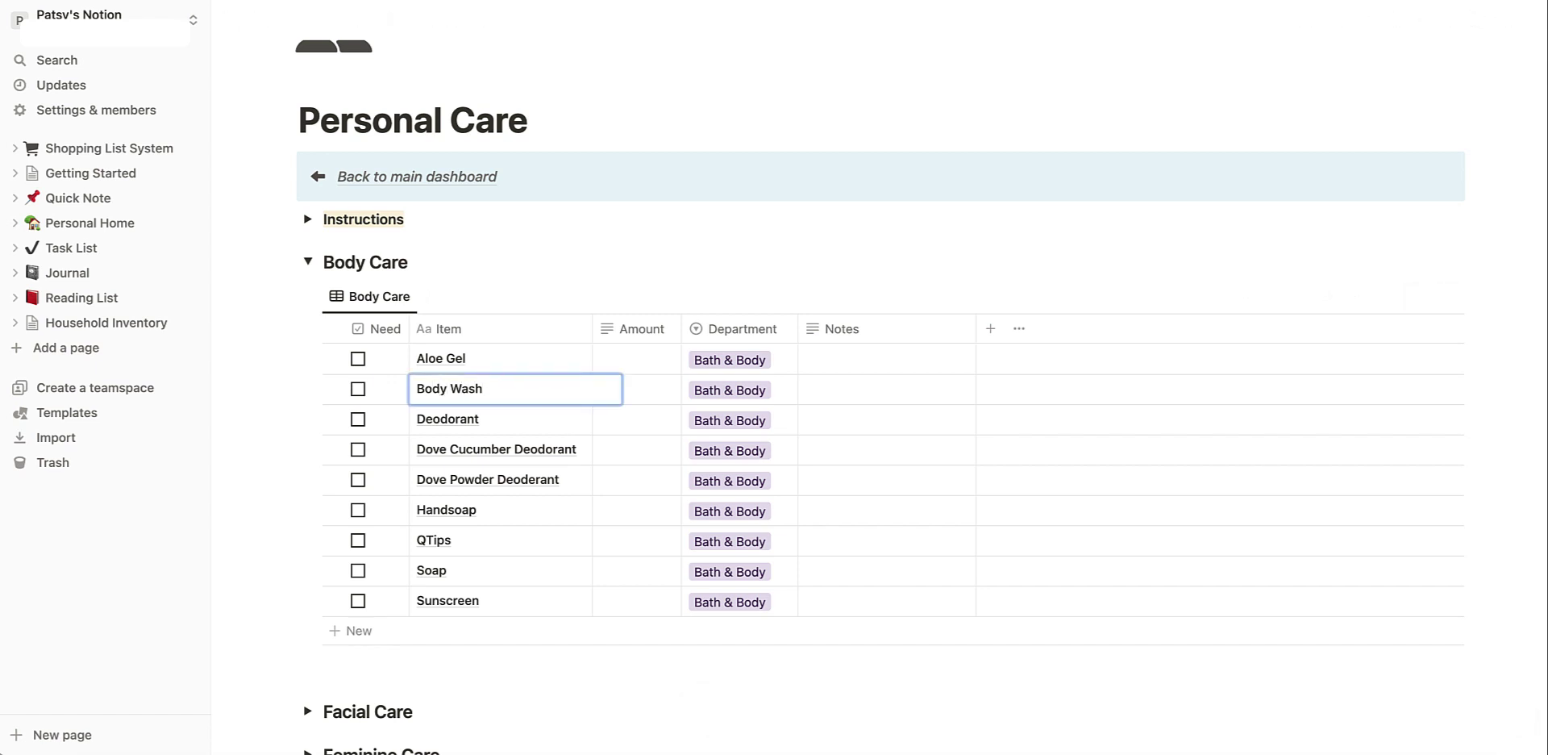
pyautogui.write('Suave')
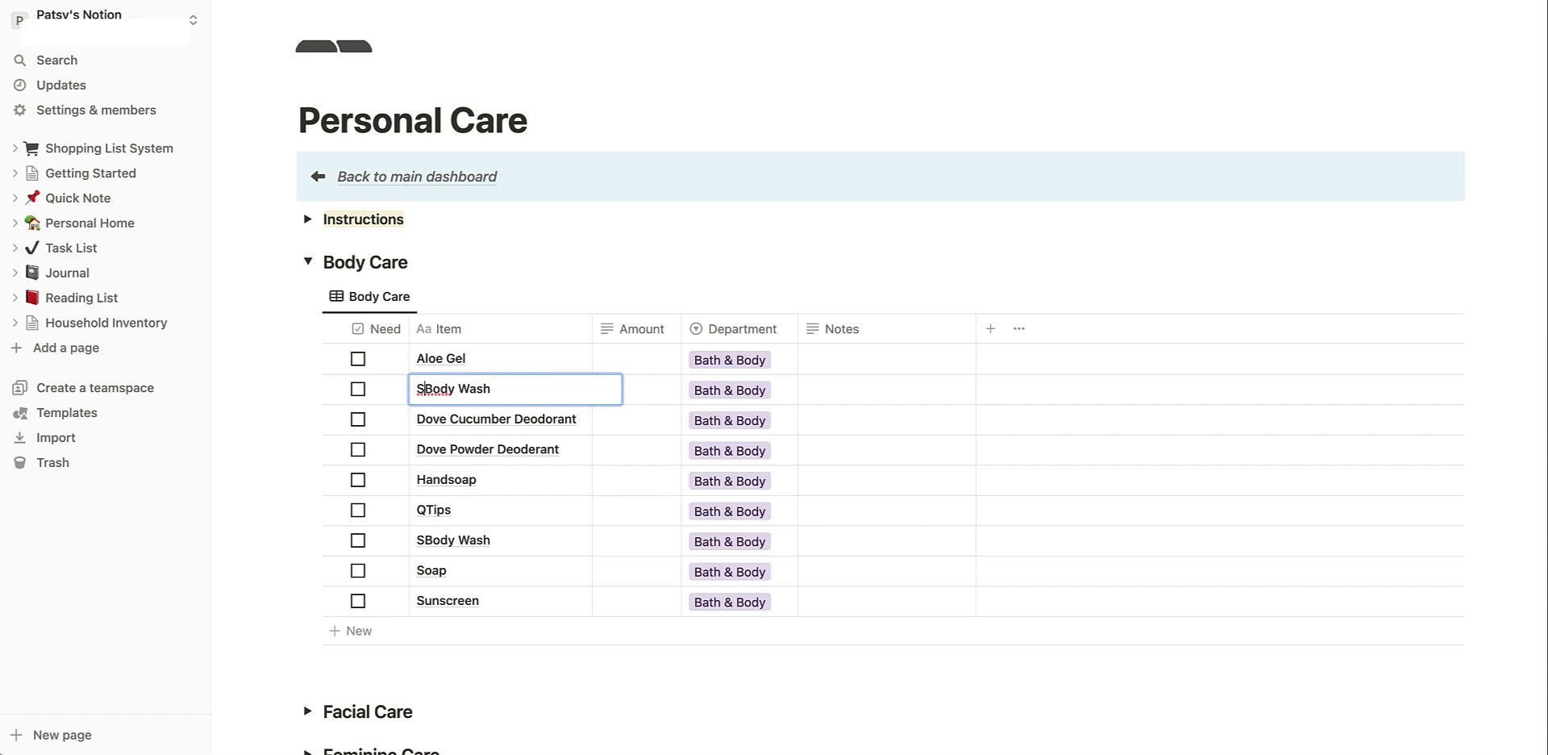
pyautogui.press('Return')
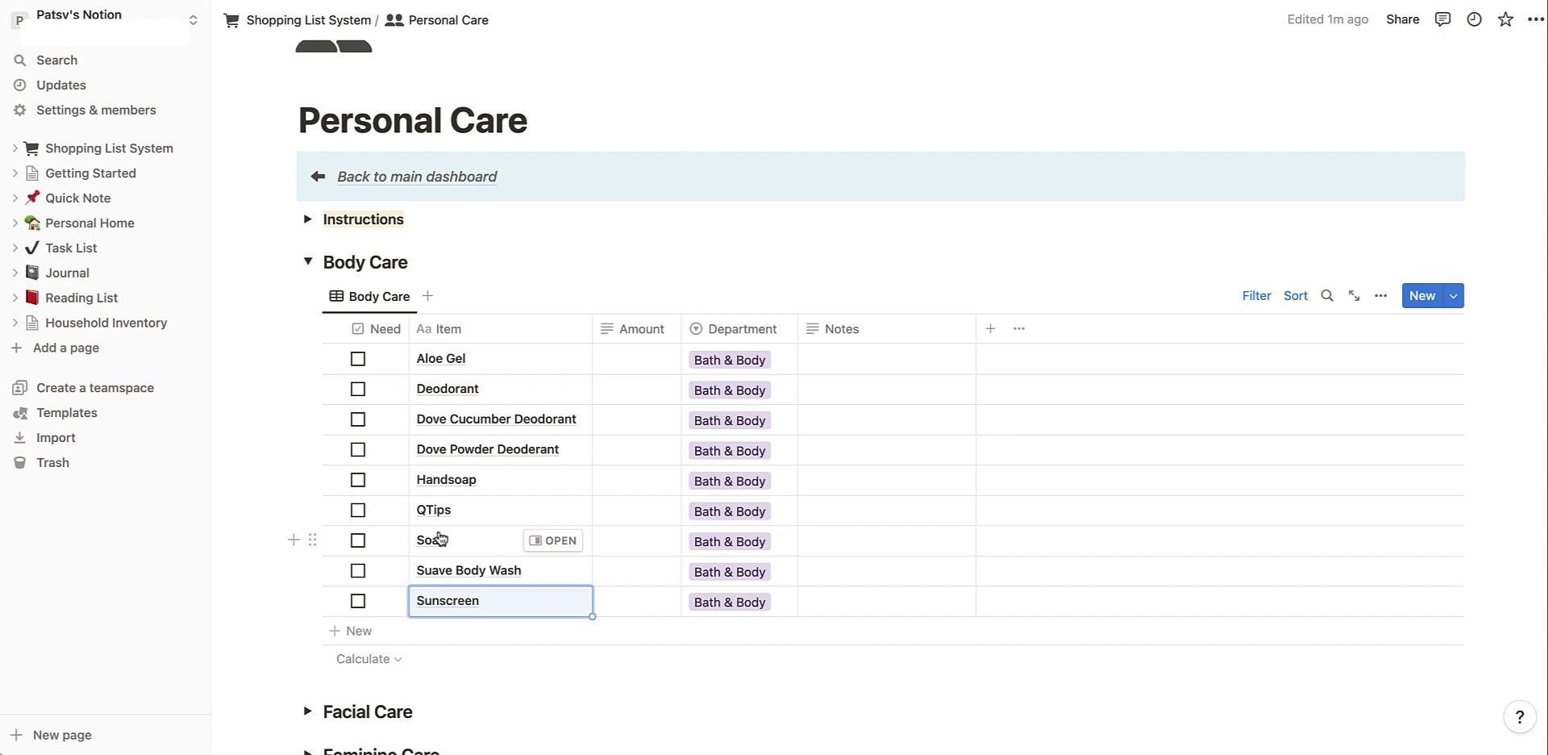
# - Rename the Feminine Care section heading as Personal Products, leaving no extra blank line below it
pyautogui.scroll(-3, 440, 536)
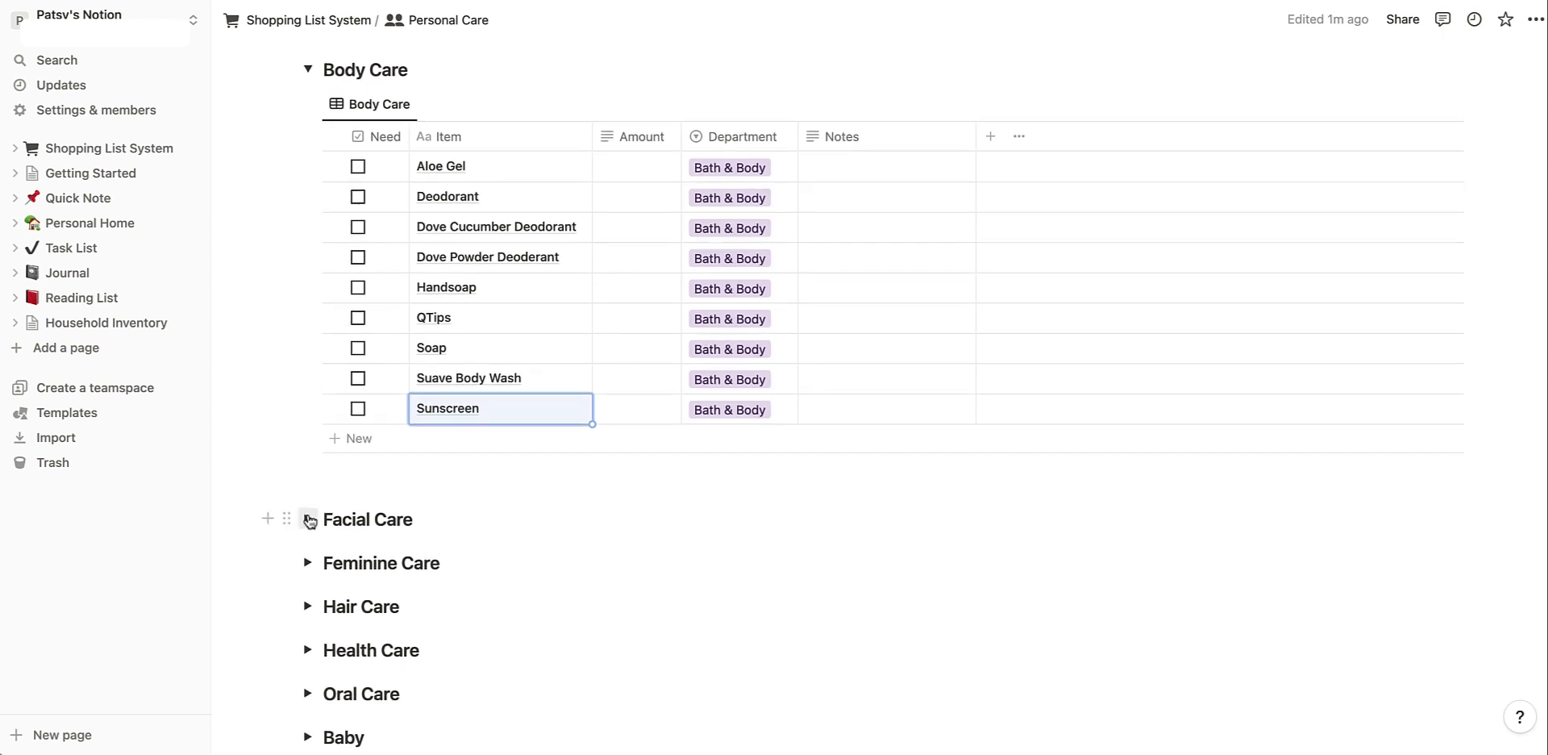
pyautogui.scroll(1, 309, 548)
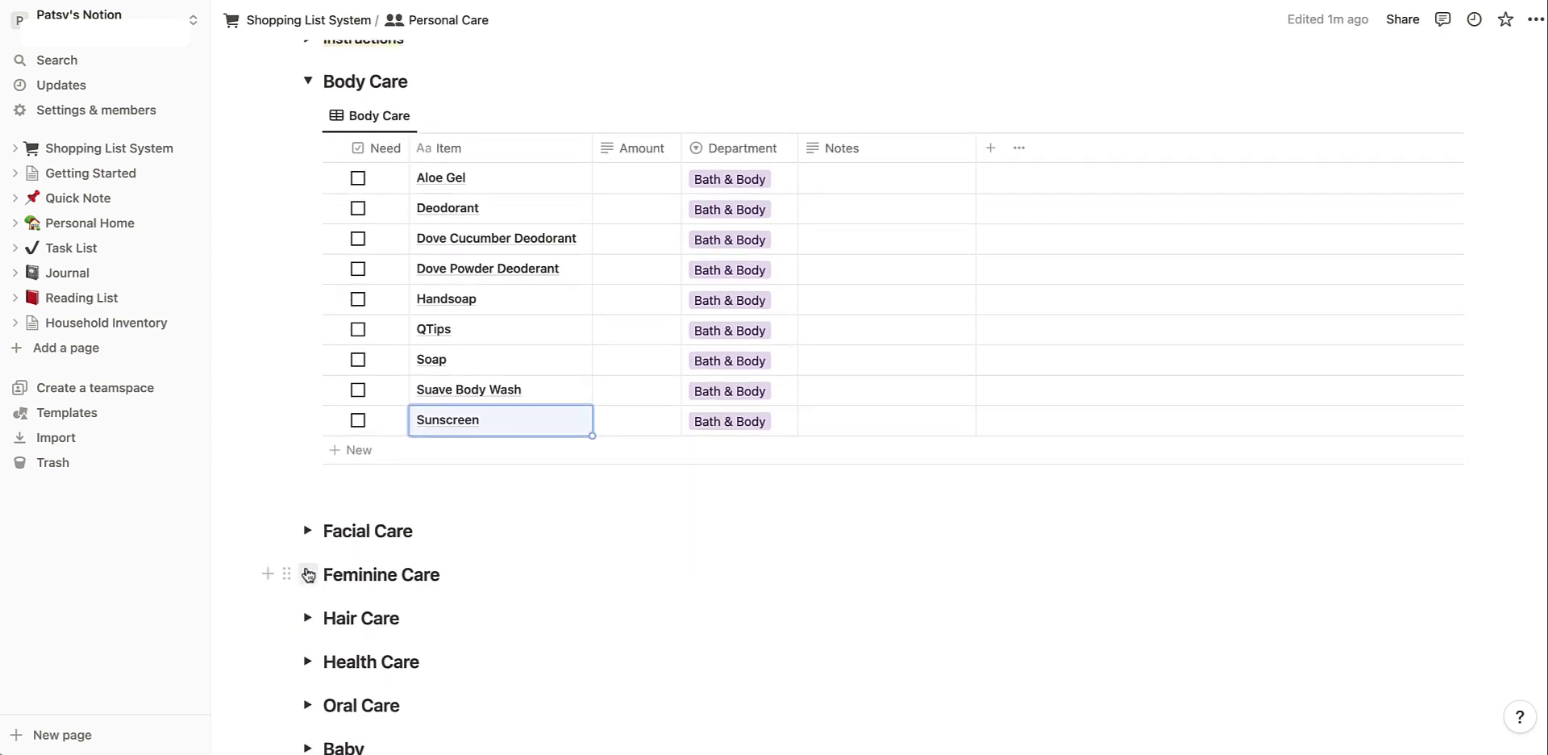
pyautogui.click(448, 576)
pyautogui.press('BackSpace')
pyautogui.press('BackSpace')
pyautogui.press('BackSpace')
pyautogui.press('BackSpace')
pyautogui.press('BackSpace')
pyautogui.press('BackSpace')
pyautogui.press('BackSpace')
pyautogui.press('BackSpace')
pyautogui.press('BackSpace')
pyautogui.press('BackSpace')
pyautogui.press('BackSpace')
pyautogui.press('BackSpace')
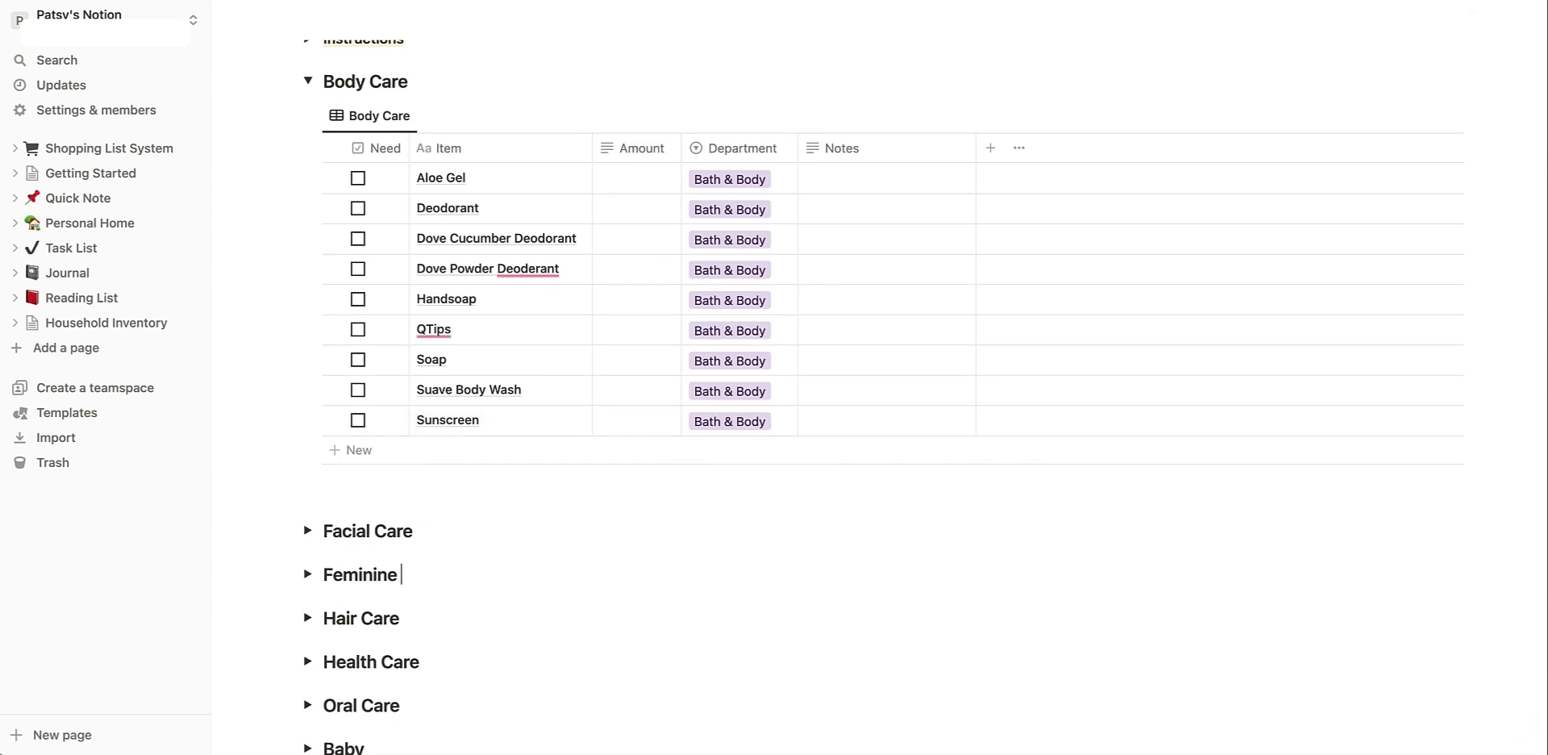
pyautogui.press('BackSpace')
pyautogui.write('Personal Products')
pyautogui.press('Return')
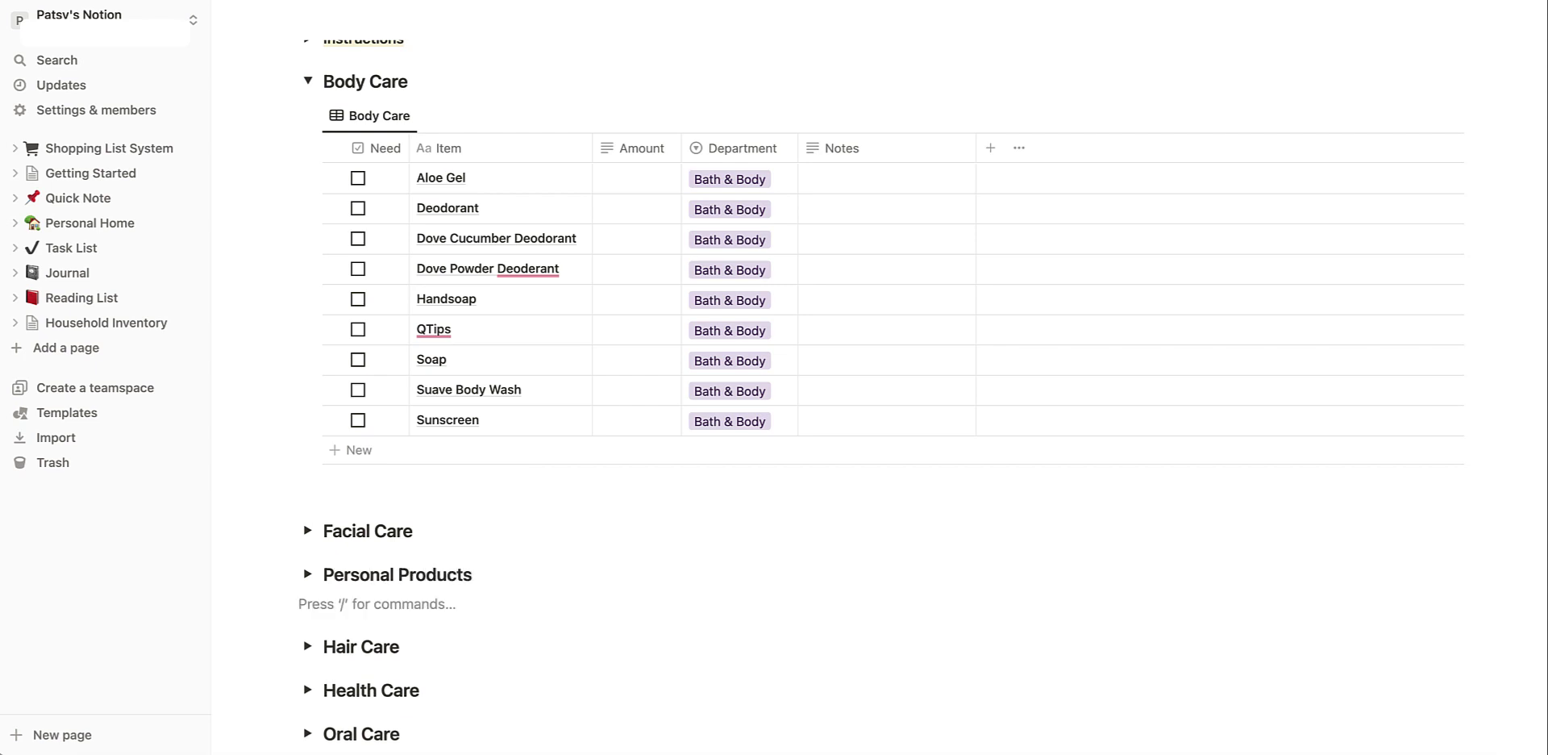
pyautogui.press('BackSpace')
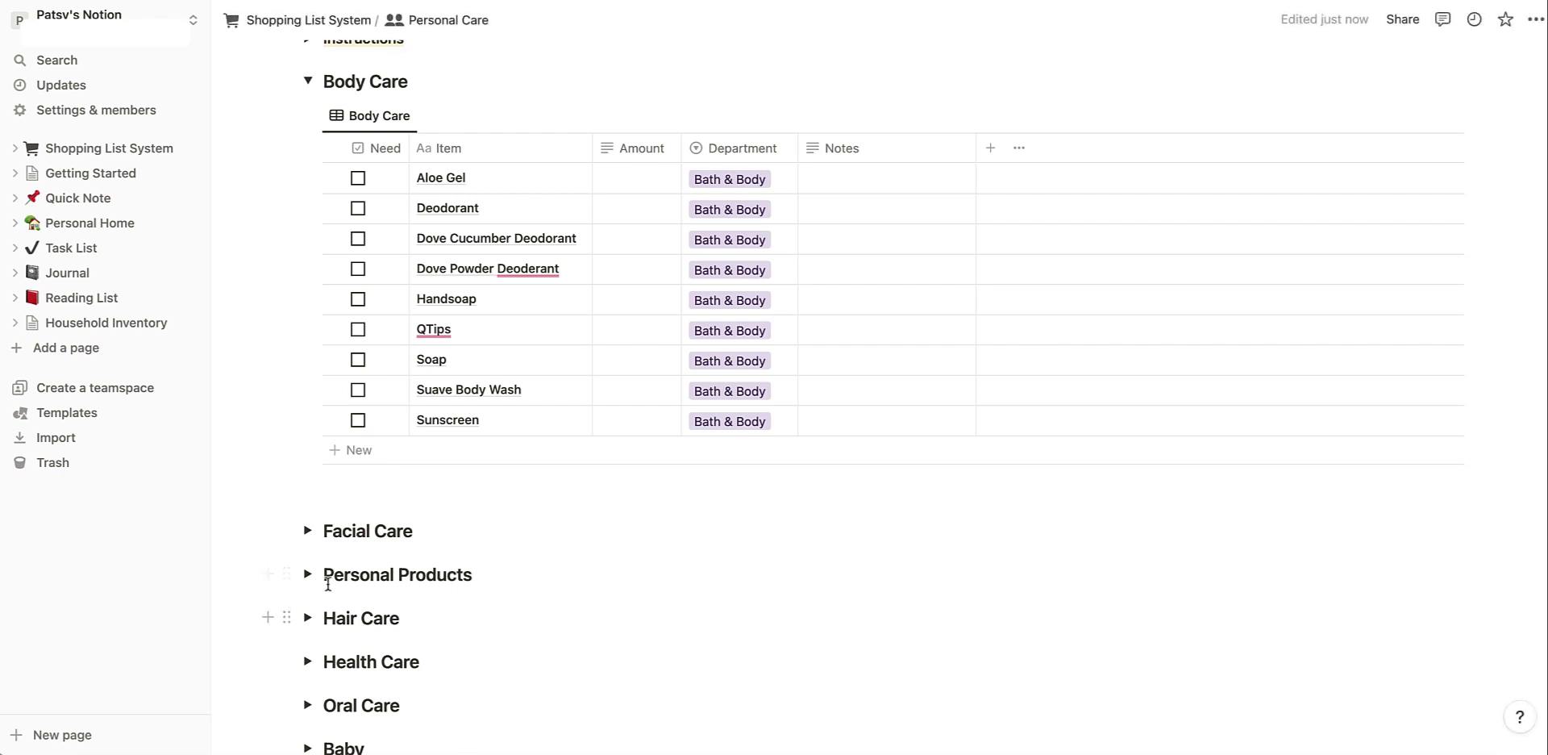
# - Expand the Personal Products section to look over its items and departments, and collapse it again
pyautogui.click(307, 574)
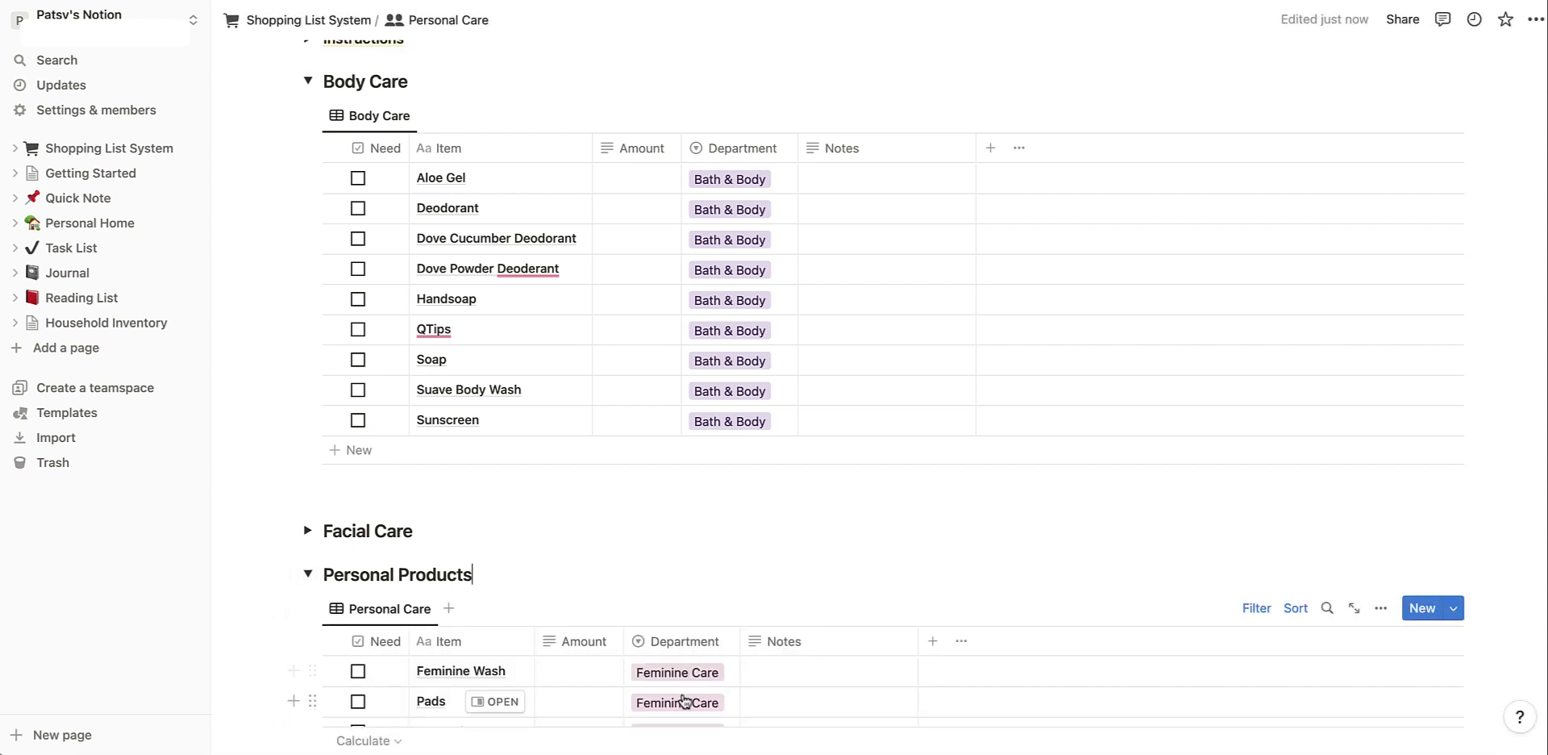
pyautogui.click(308, 574)
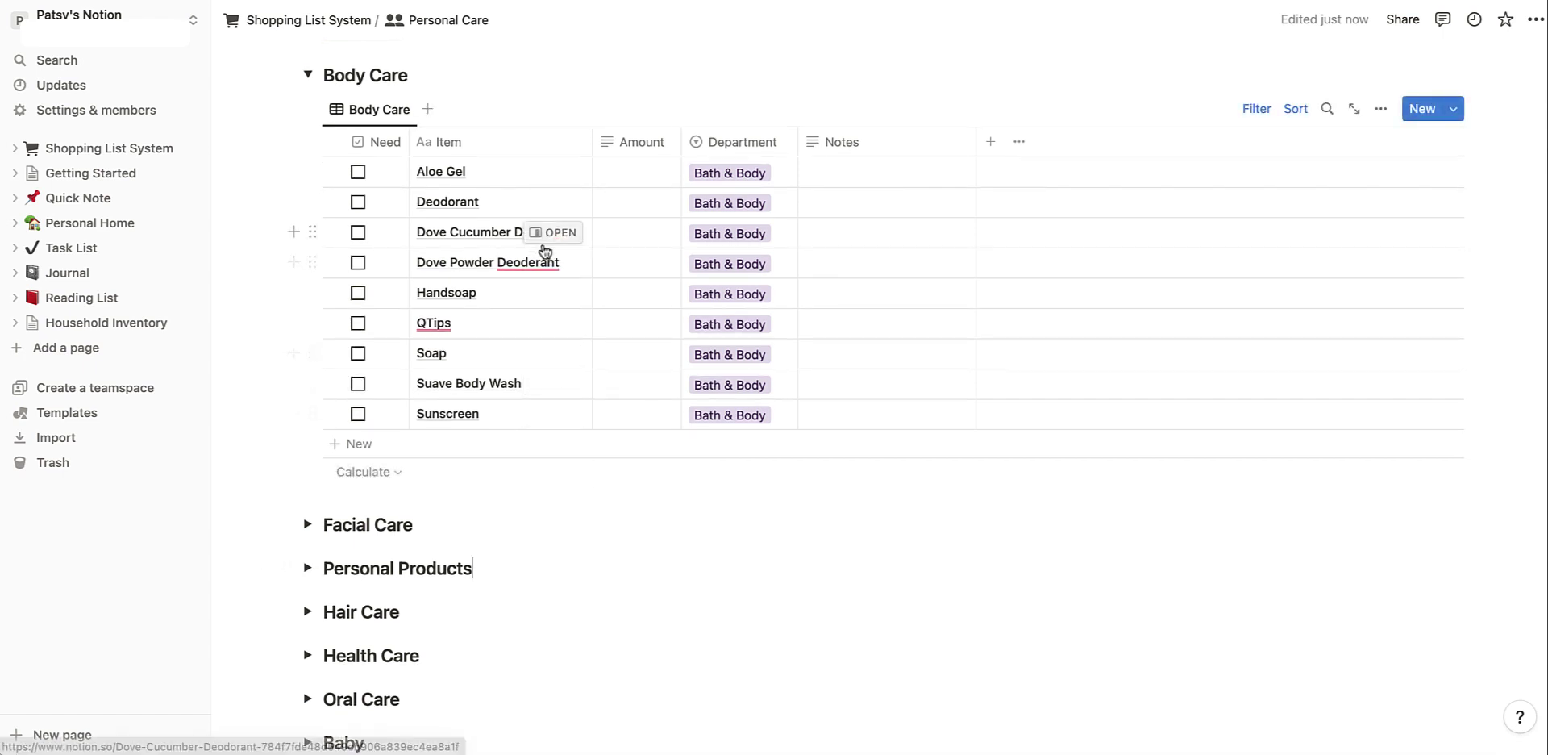
pyautogui.moveTo(502, 268)
pyautogui.click(504, 294)
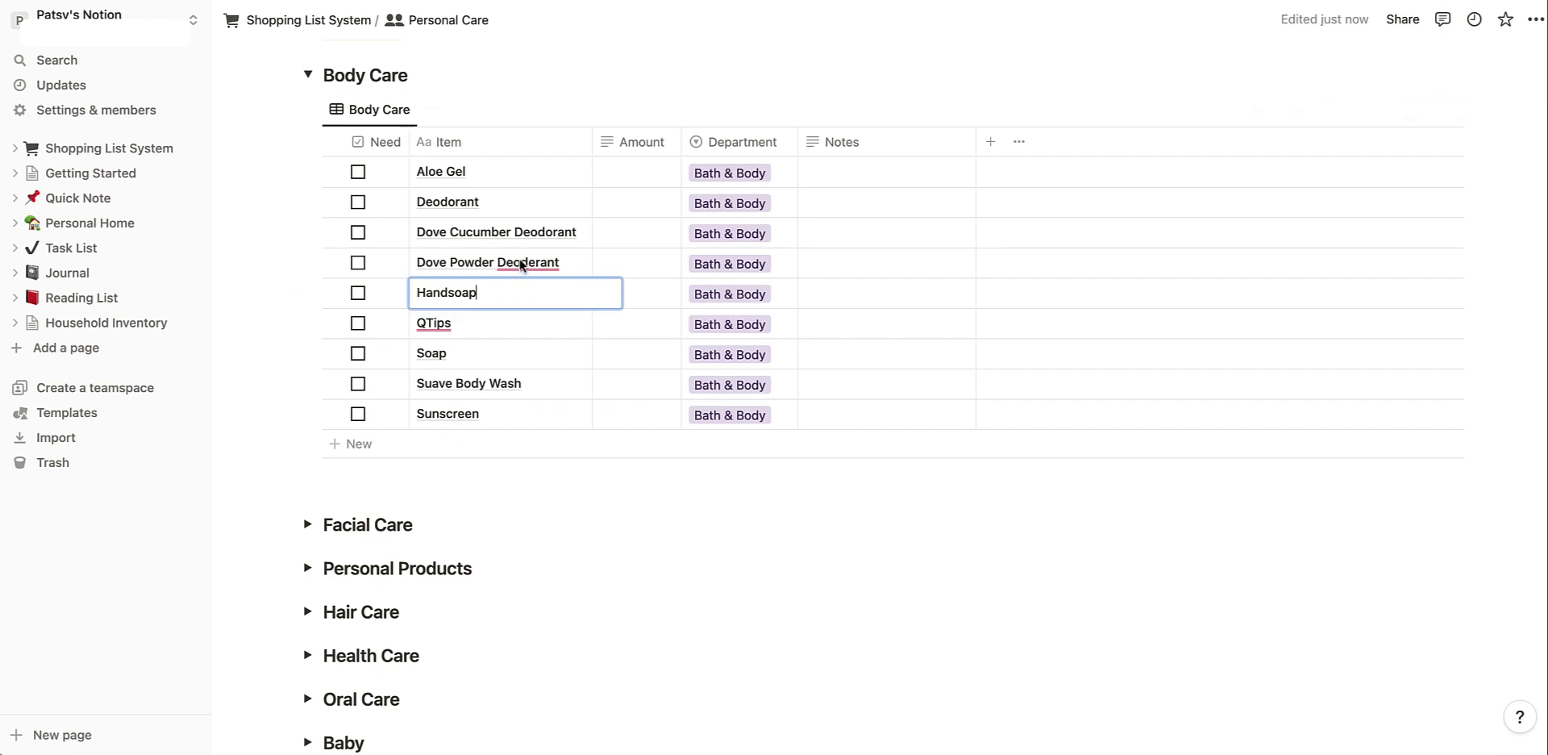
# - Collapse the Body Care section and return to the main dashboard
pyautogui.scroll(5, 504, 270)
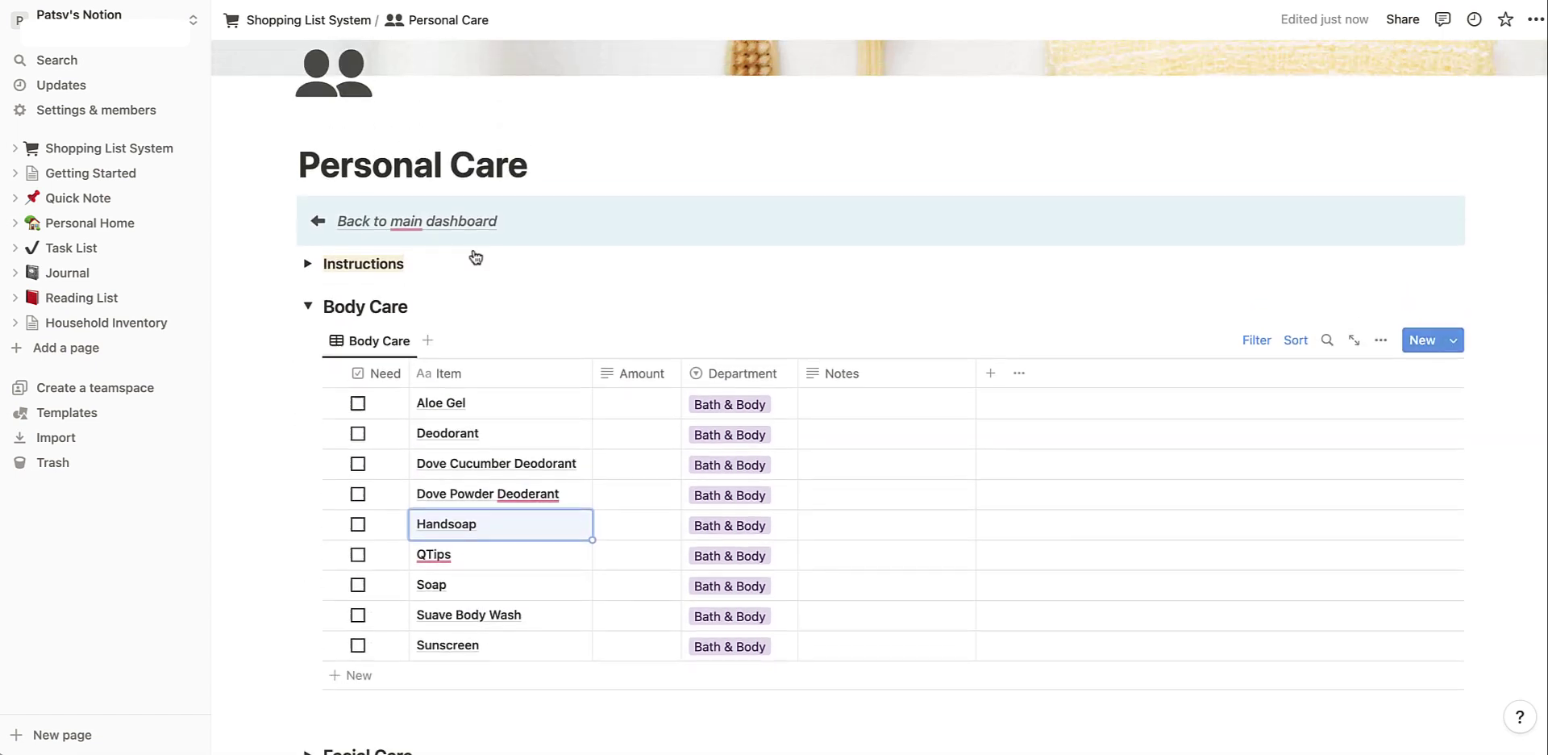
pyautogui.click(310, 337)
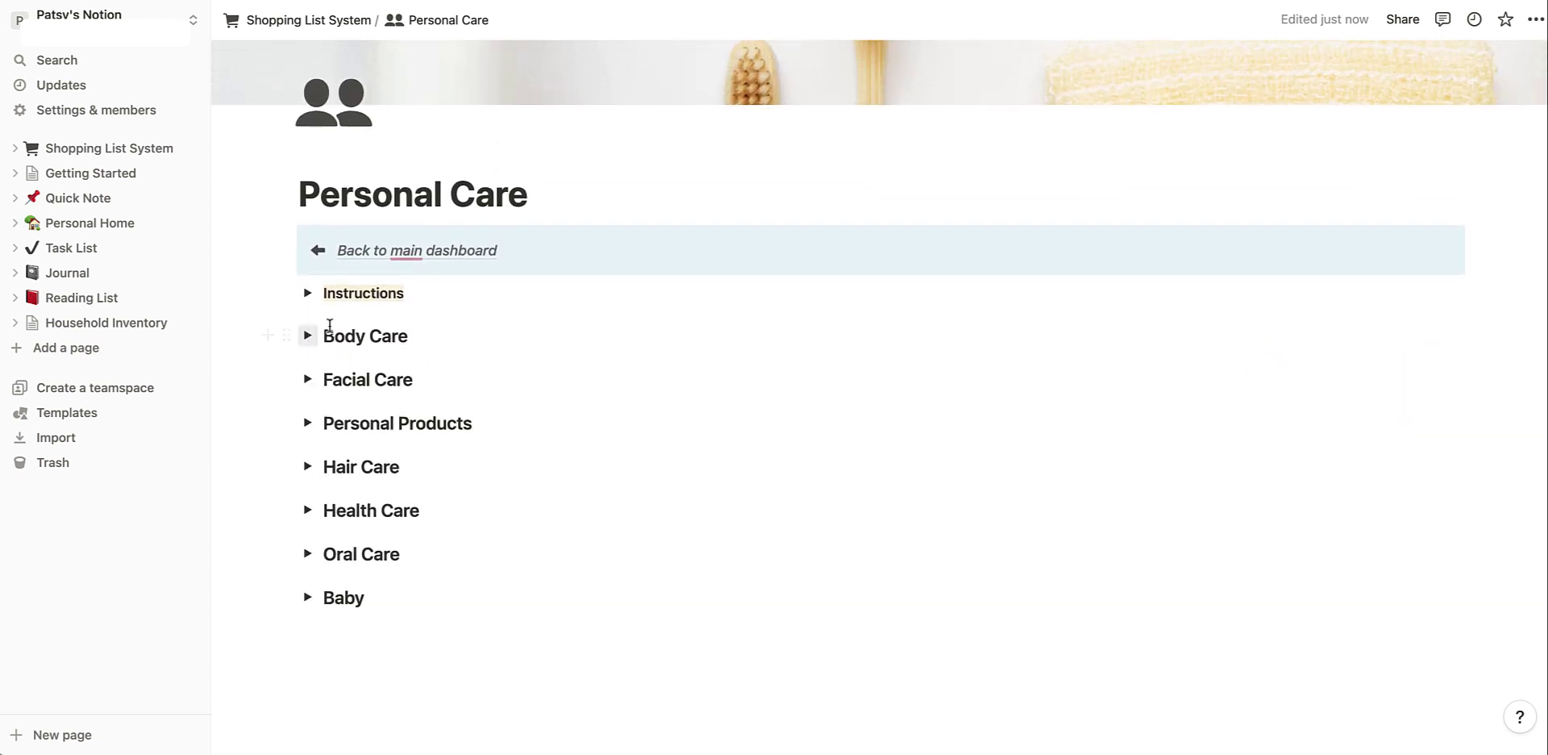
pyautogui.click(415, 251)
# - Open the Household page from the dashboard's Quick Navigation and expand its Laundry section
pyautogui.scroll(-2, 1010, 363)
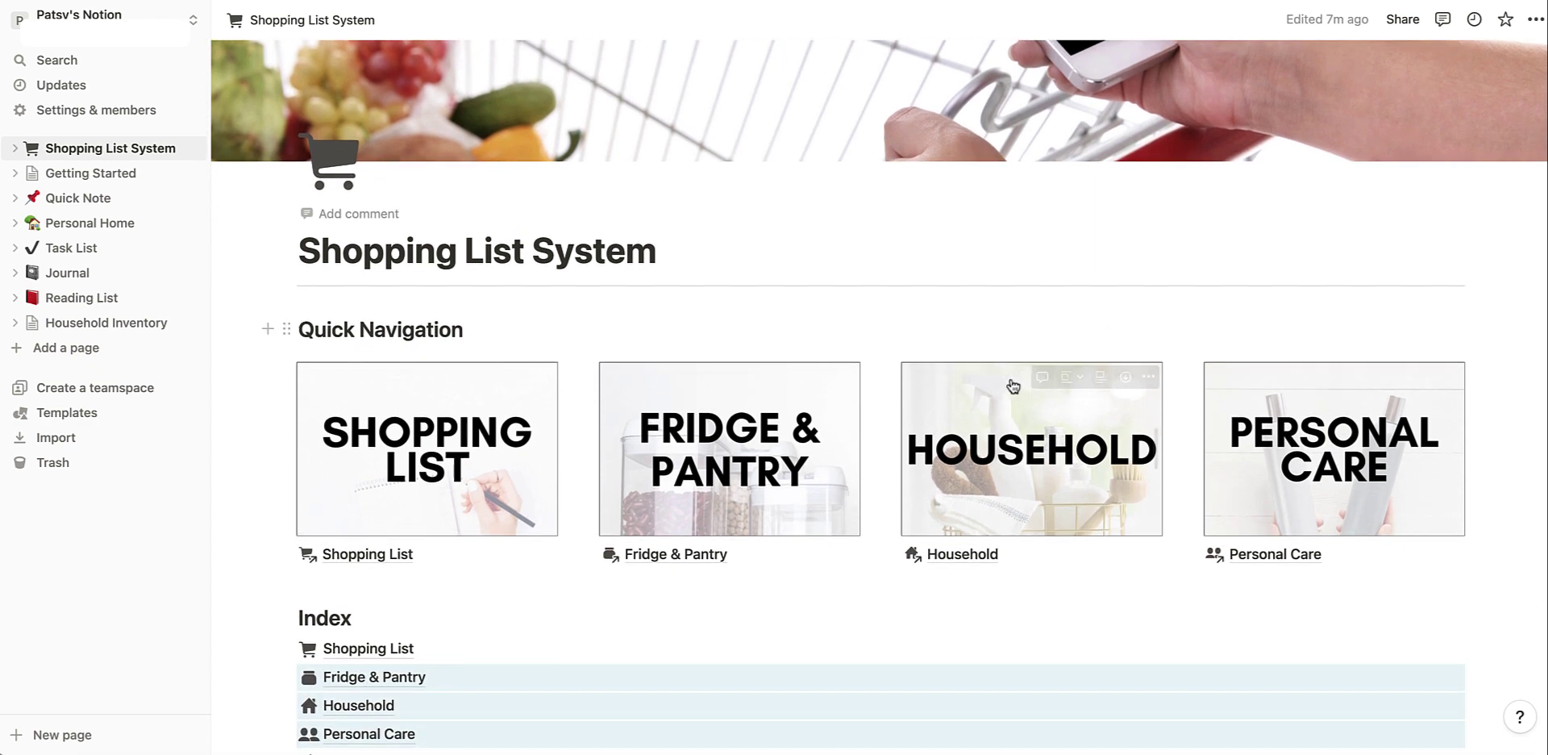
pyautogui.click(961, 554)
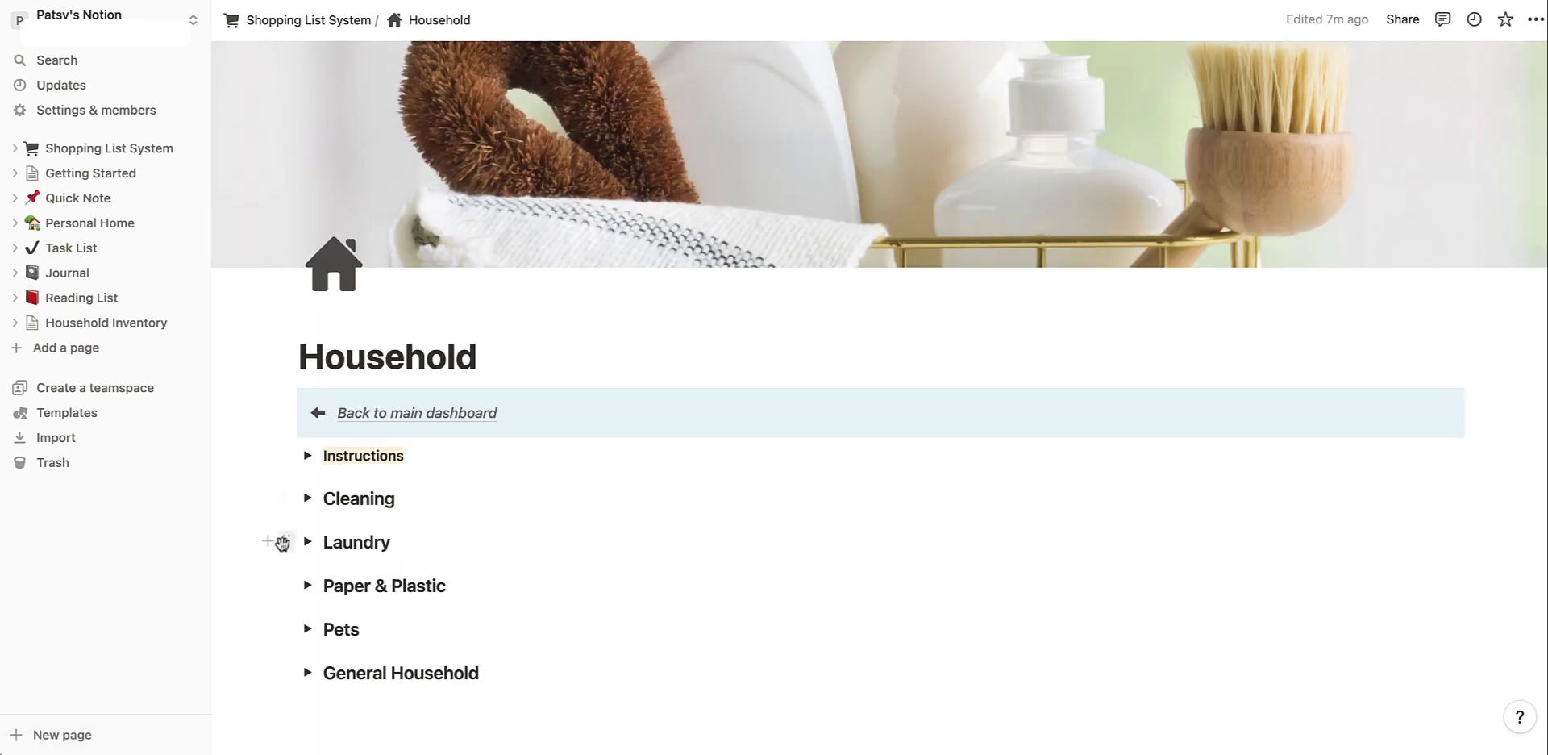
pyautogui.click(307, 541)
pyautogui.scroll(-4, 376, 538)
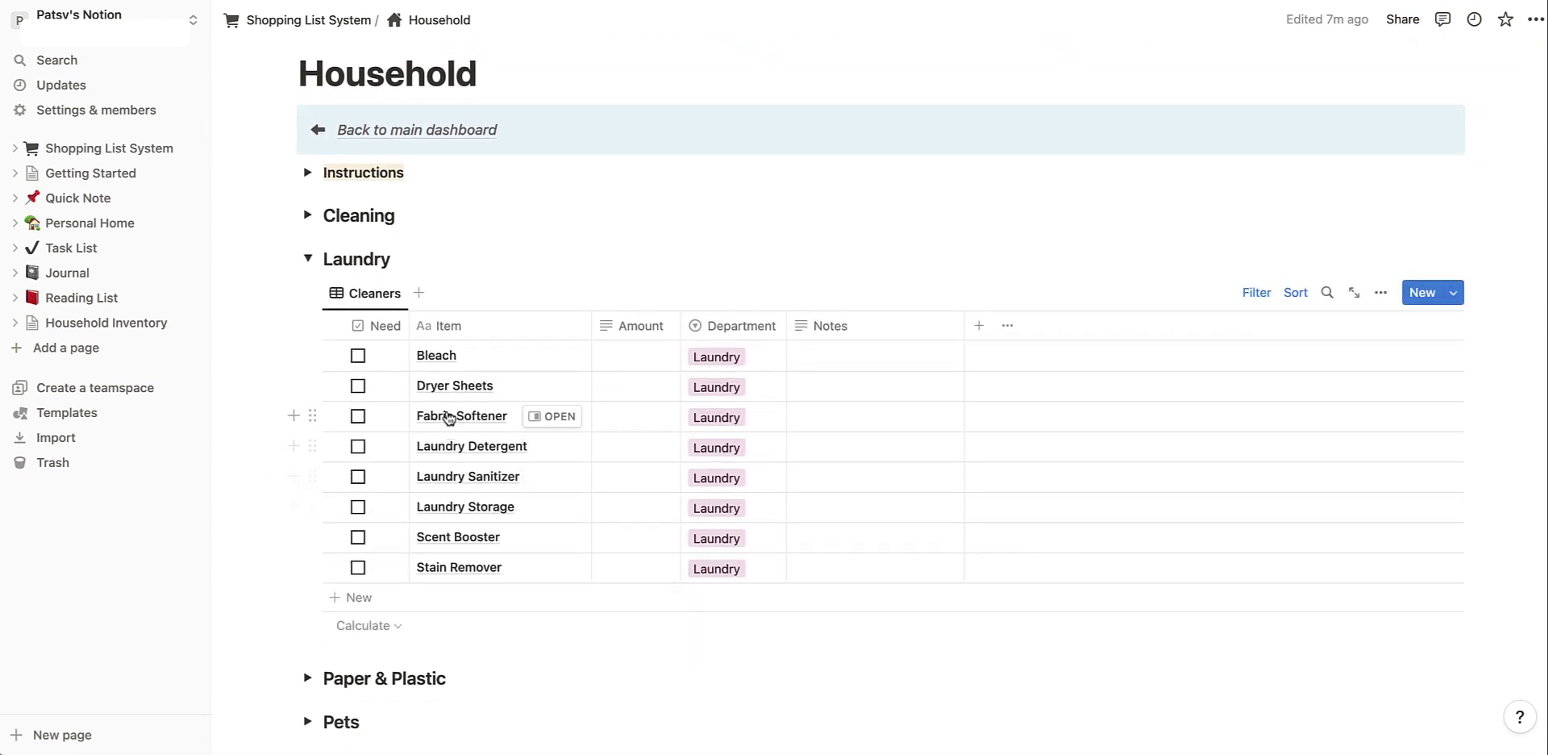
# - Add a new item named Tide Free & Gentle Pods to the Laundry table
pyautogui.click(360, 598)
pyautogui.write('Tide')
pyautogui.press('BackSpace')
pyautogui.press('BackSpace')
pyautogui.write('de Free & ')
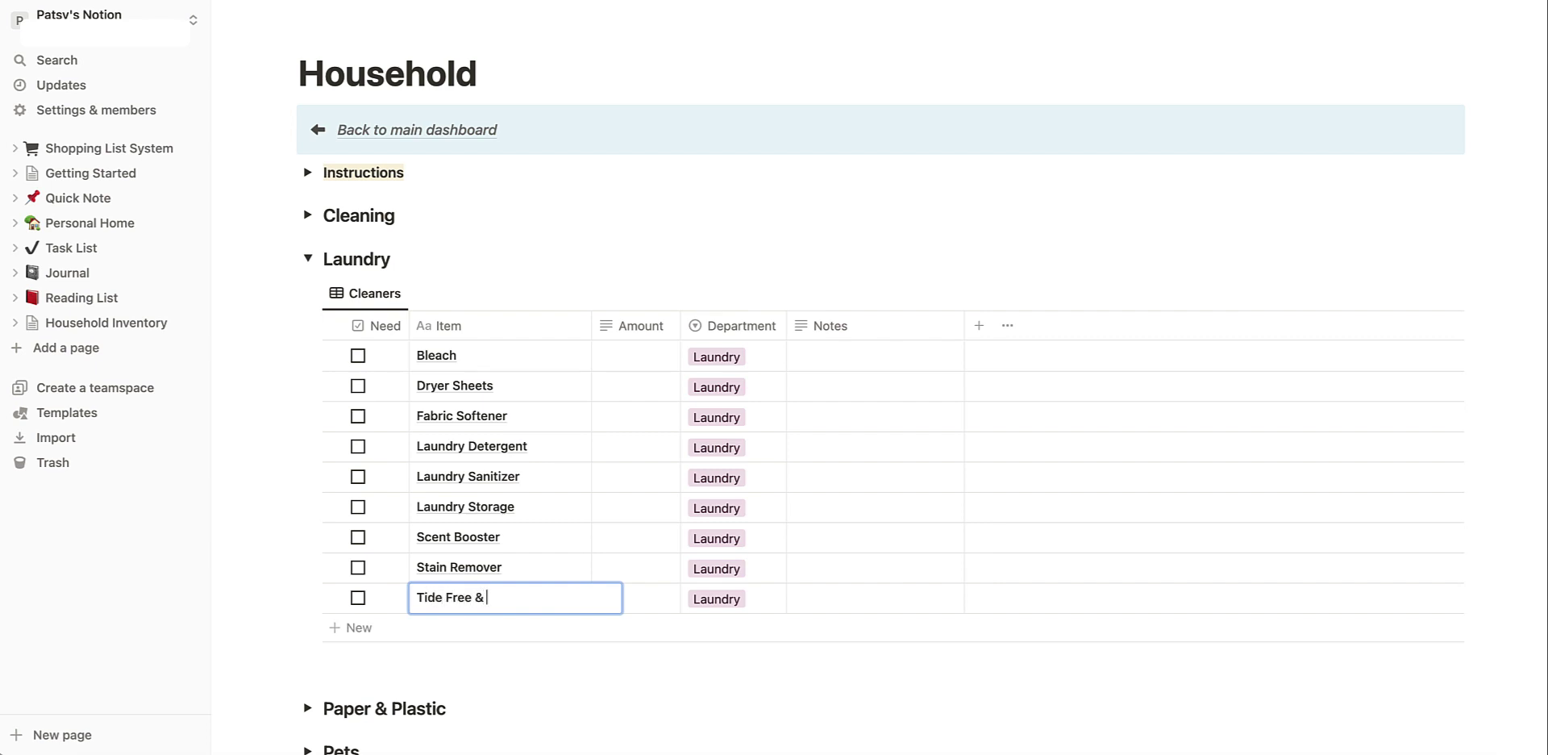
pyautogui.write('Gentle Pods')
pyautogui.press('Return')
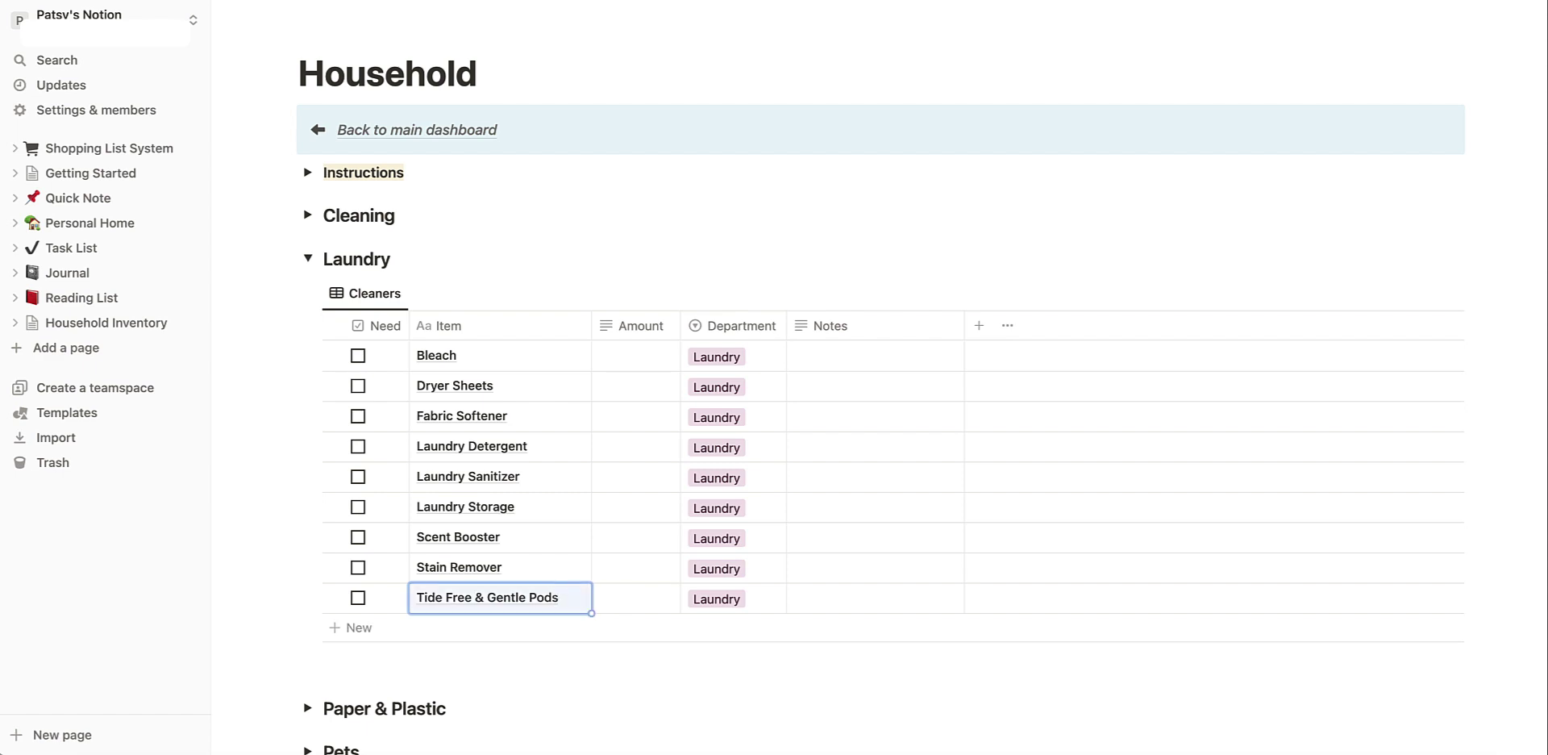
# - Add another Laundry item named Tide Hygenic Liquid
pyautogui.click(473, 627)
pyautogui.write('Tide Hygenic Liquid')
pyautogui.press('Return')
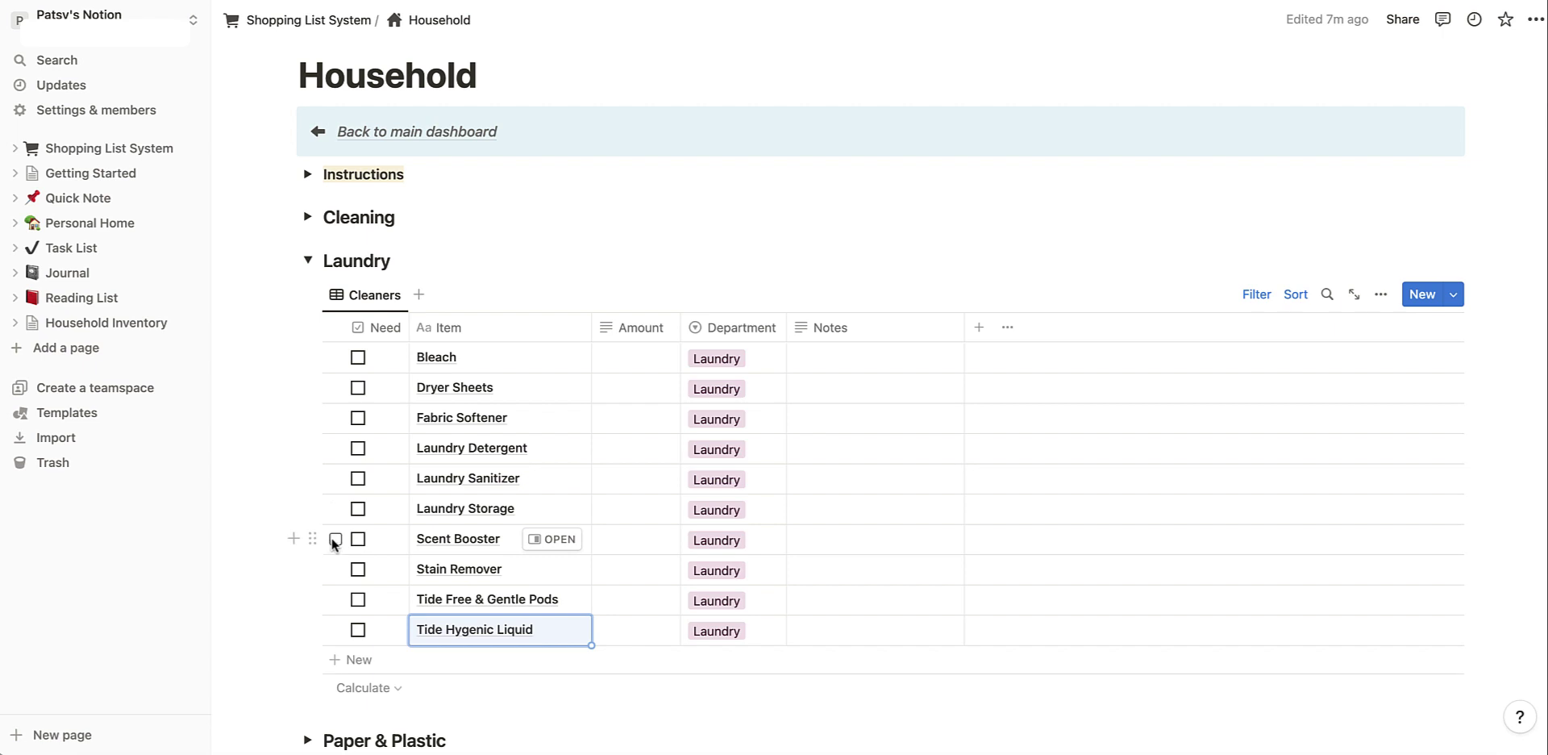
# - Delete the Scent Booster, Laundry Sanitizer and Fabric Softener rows from the Laundry table together
pyautogui.click(335, 539)
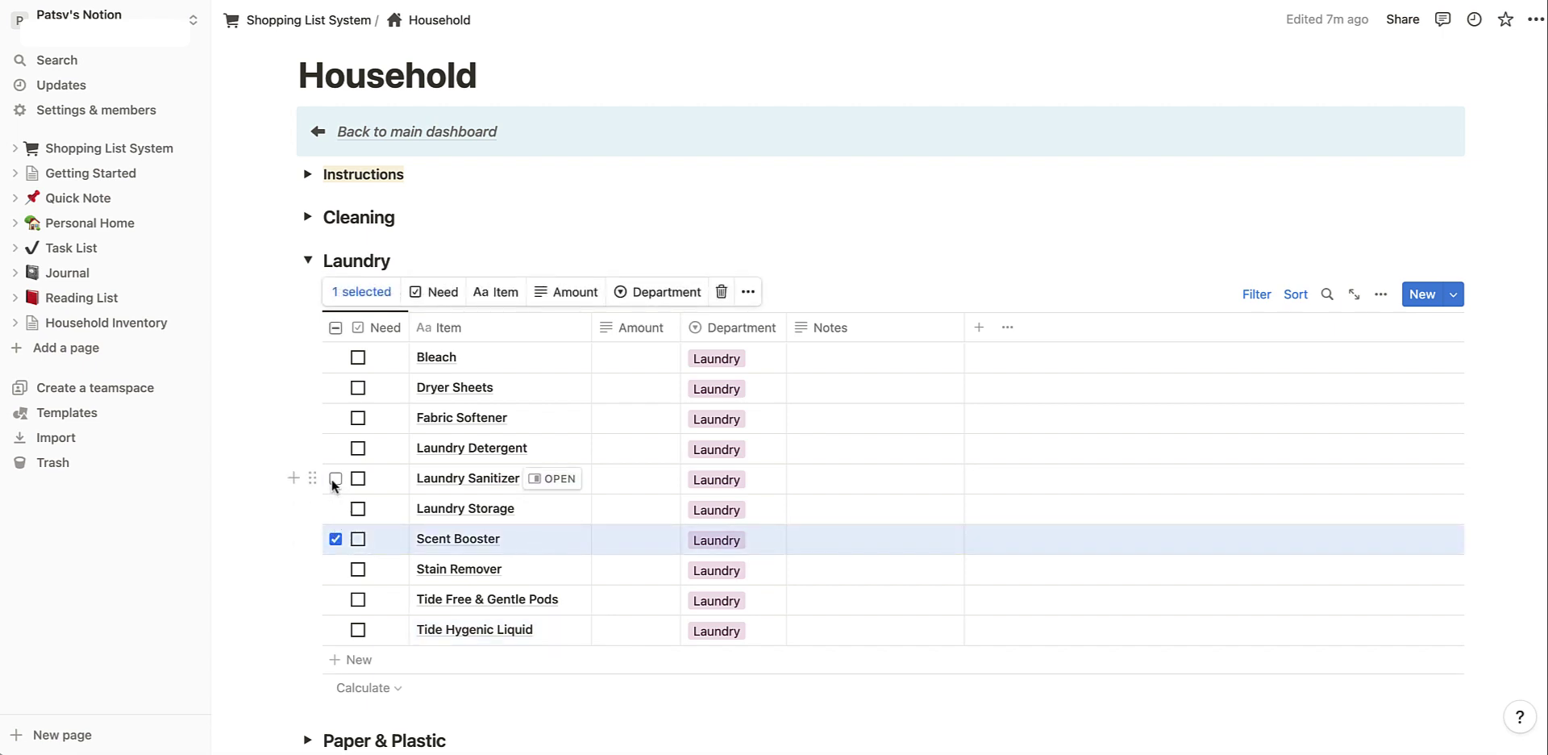
pyautogui.click(335, 478)
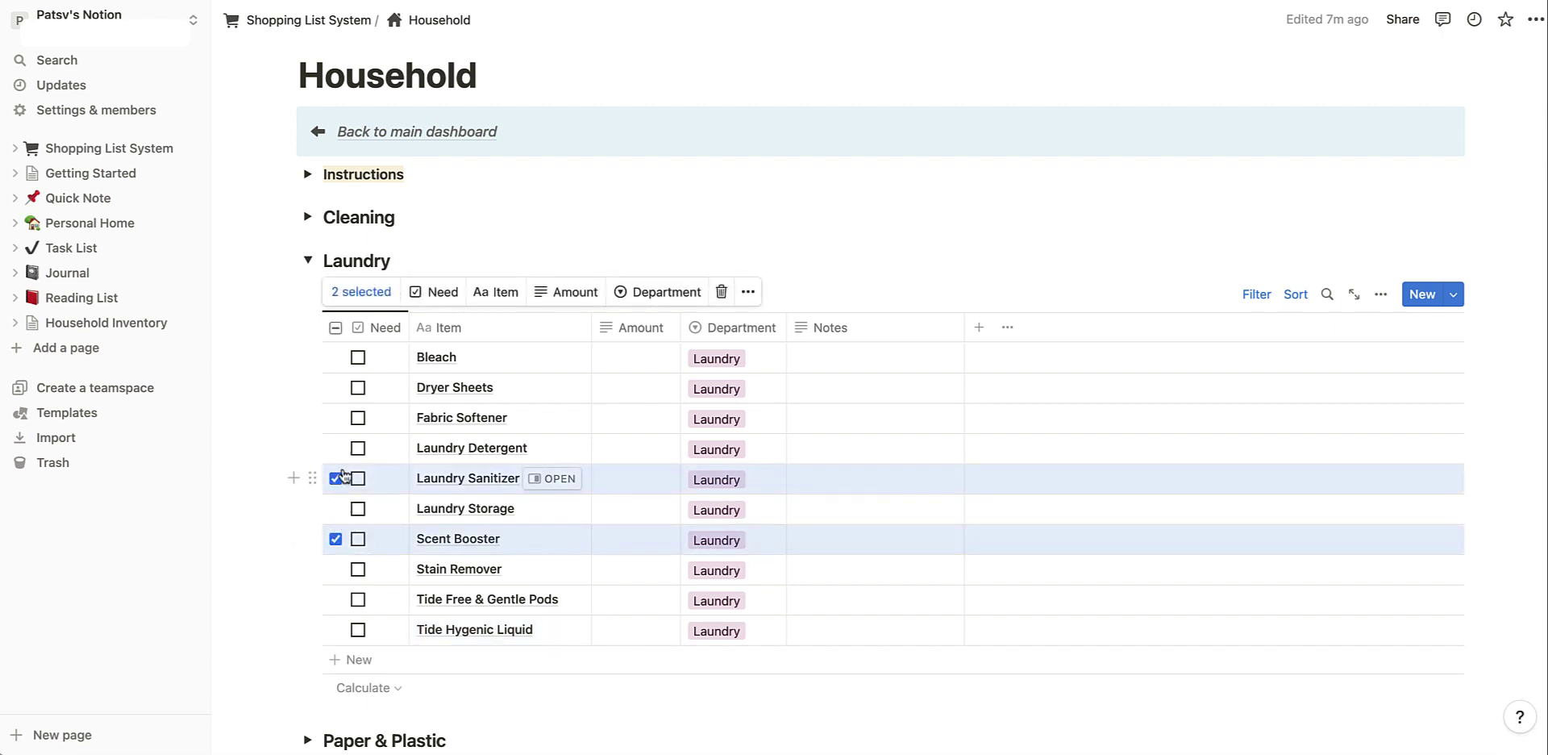
pyautogui.click(335, 418)
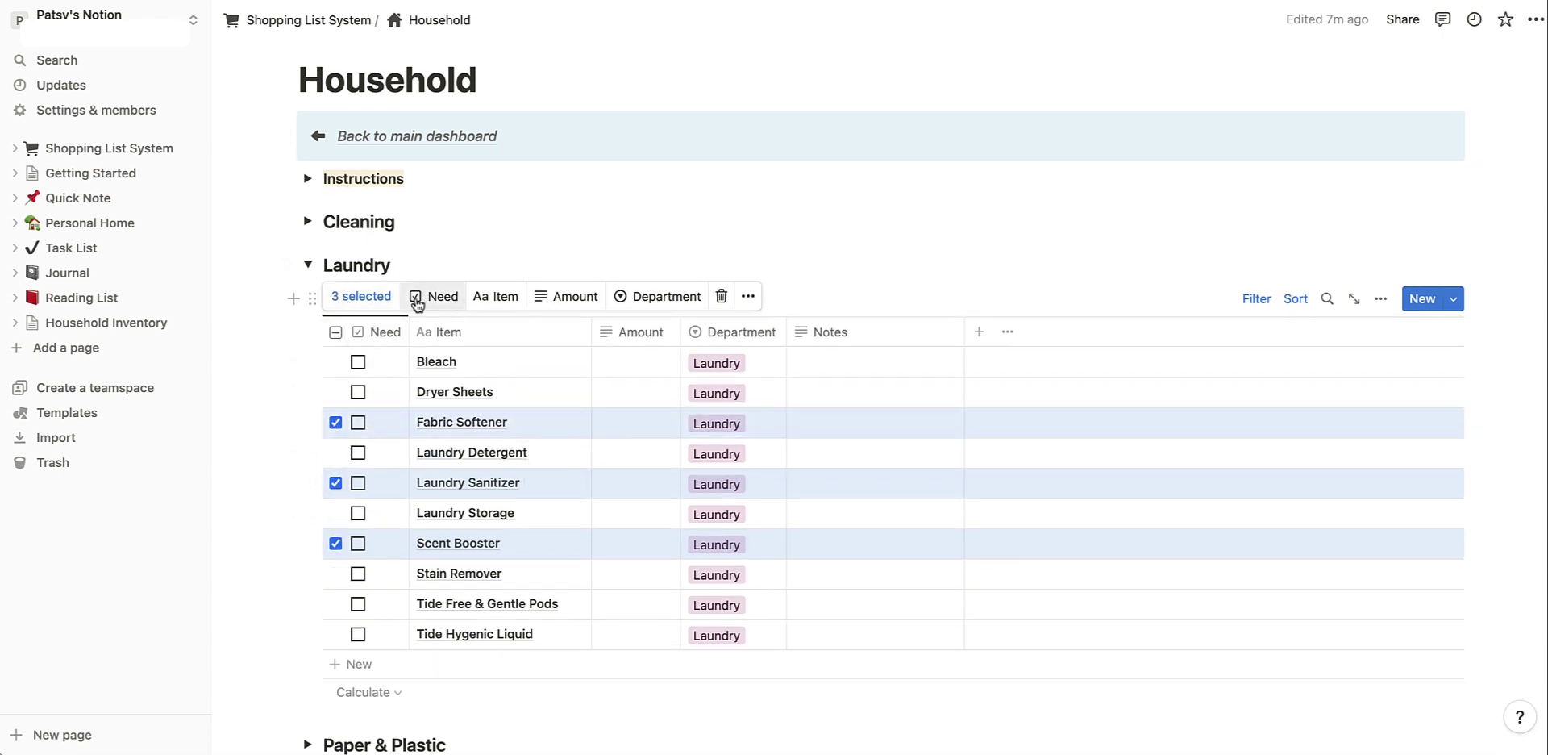
pyautogui.click(722, 297)
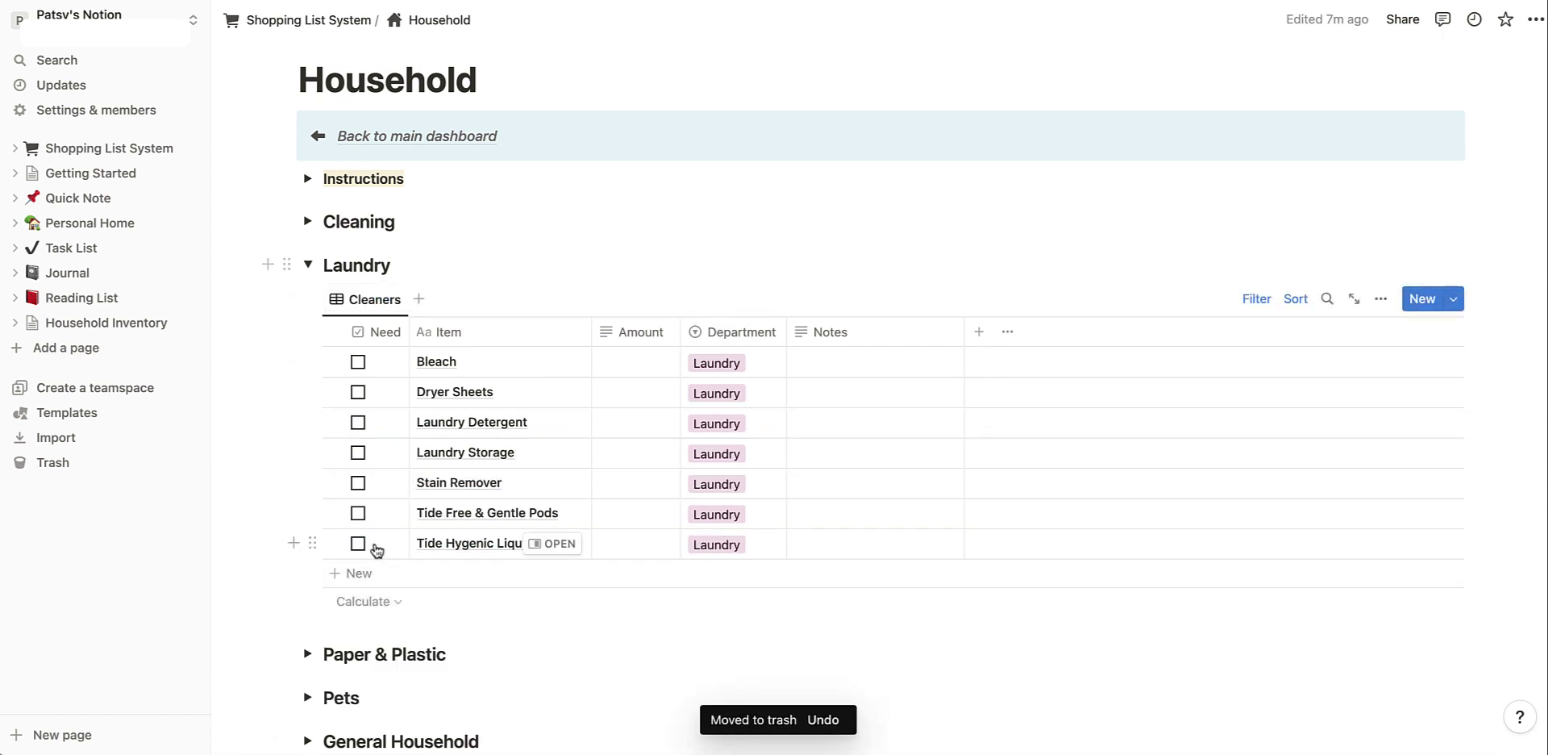
# - Collapse the Laundry section and go back from the Household page to the main dashboard
pyautogui.click(308, 264)
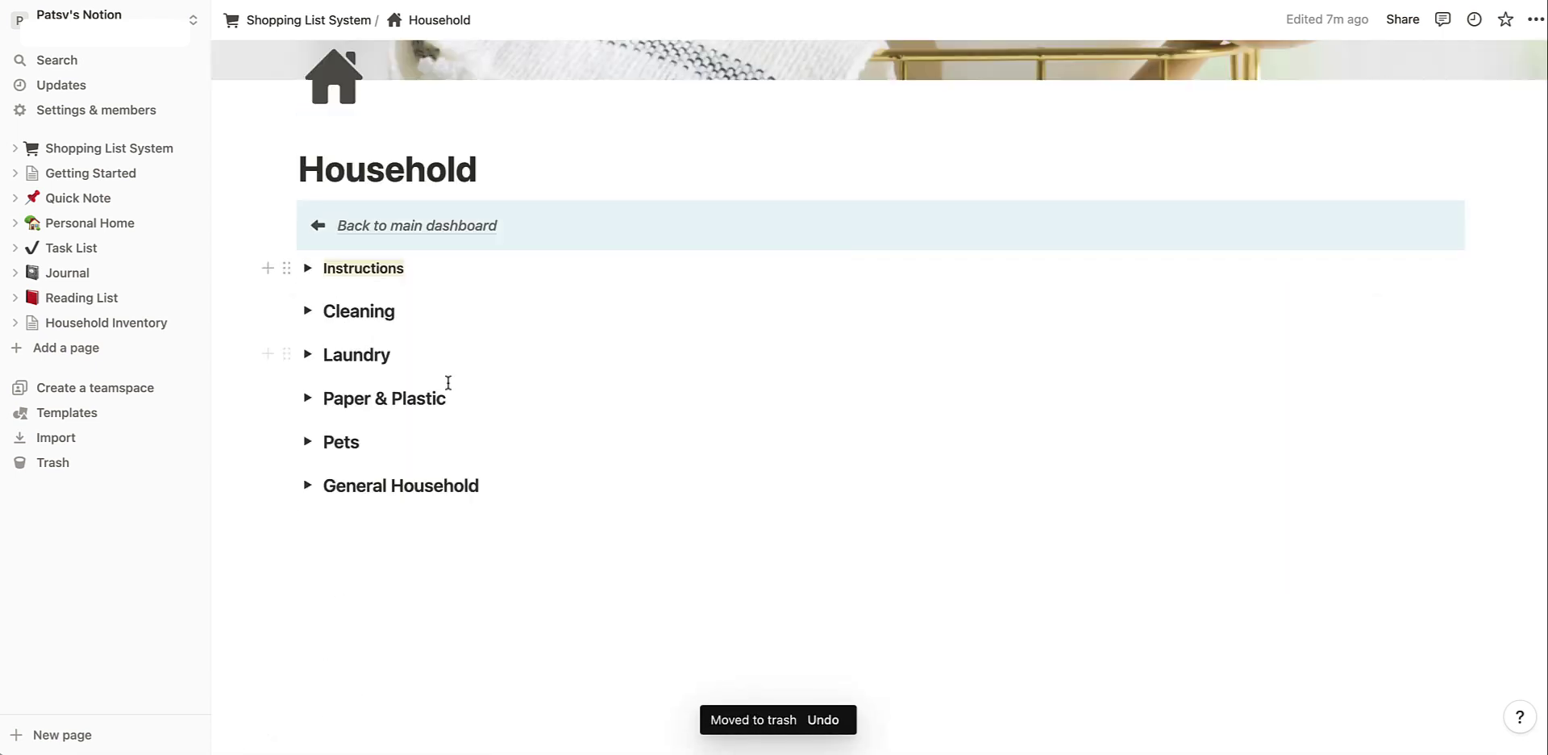
pyautogui.click(428, 225)
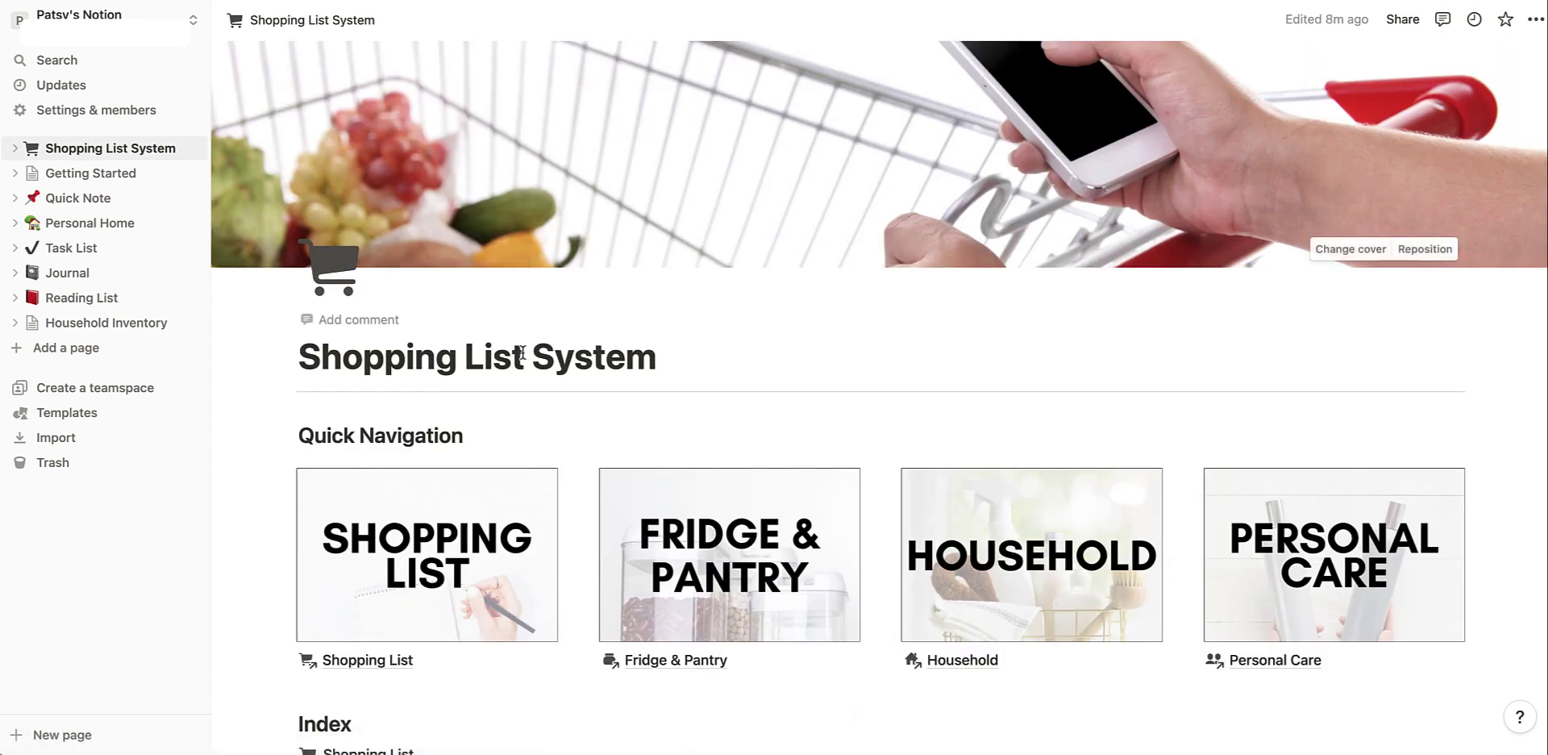
# - Open the Fridge & Pantry page and expand its Baking section
pyautogui.click(706, 662)
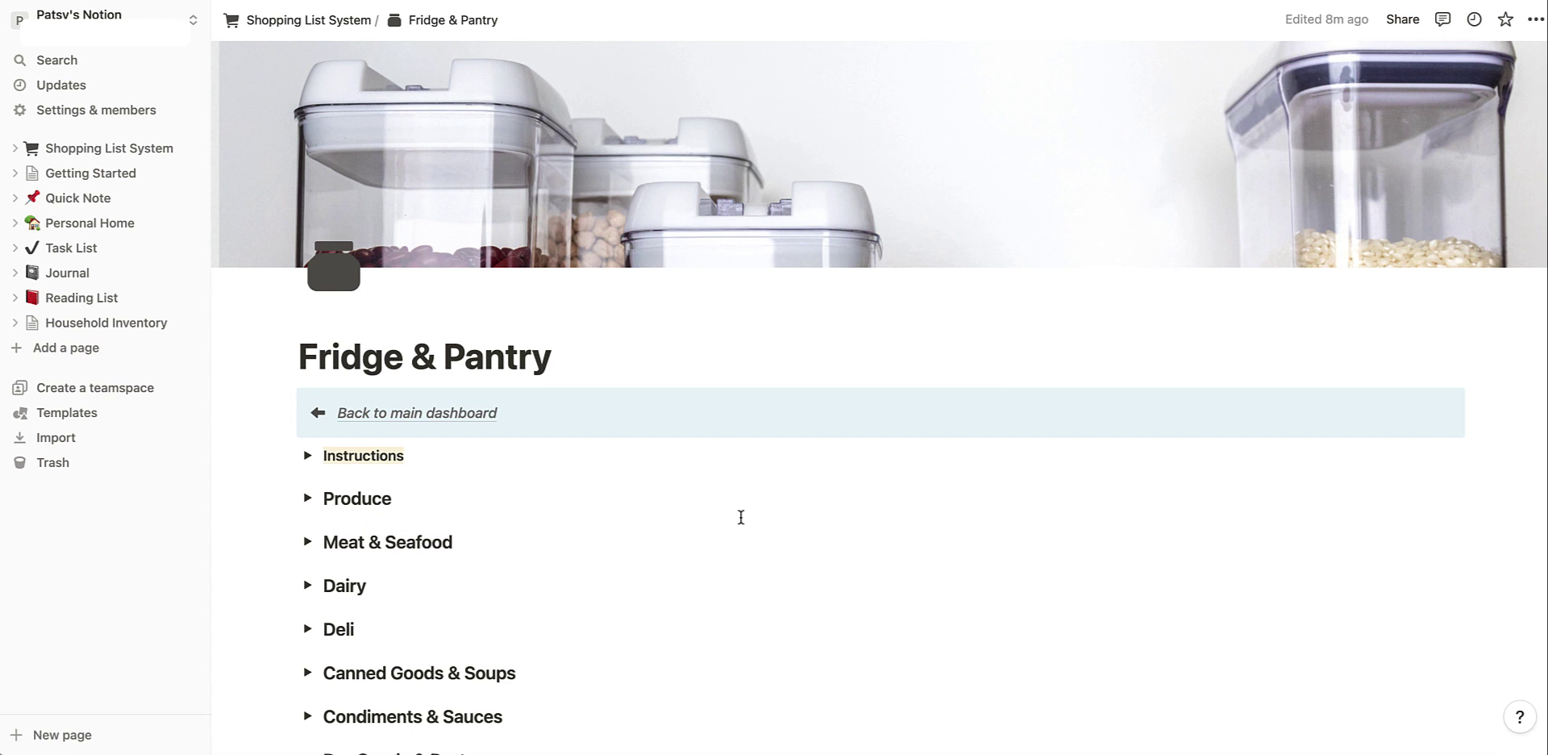
pyautogui.scroll(-5, 741, 517)
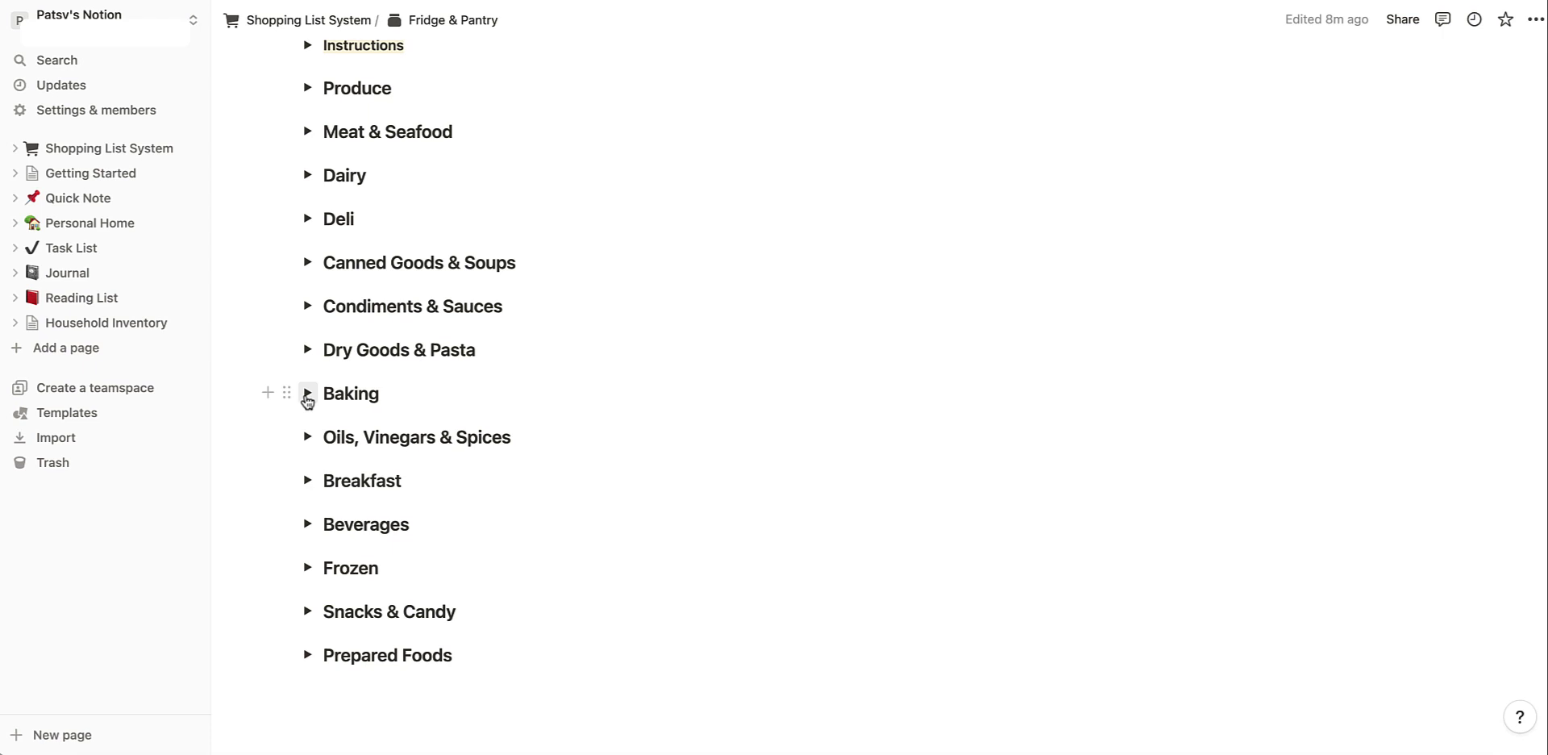
pyautogui.scroll(-1, 315, 402)
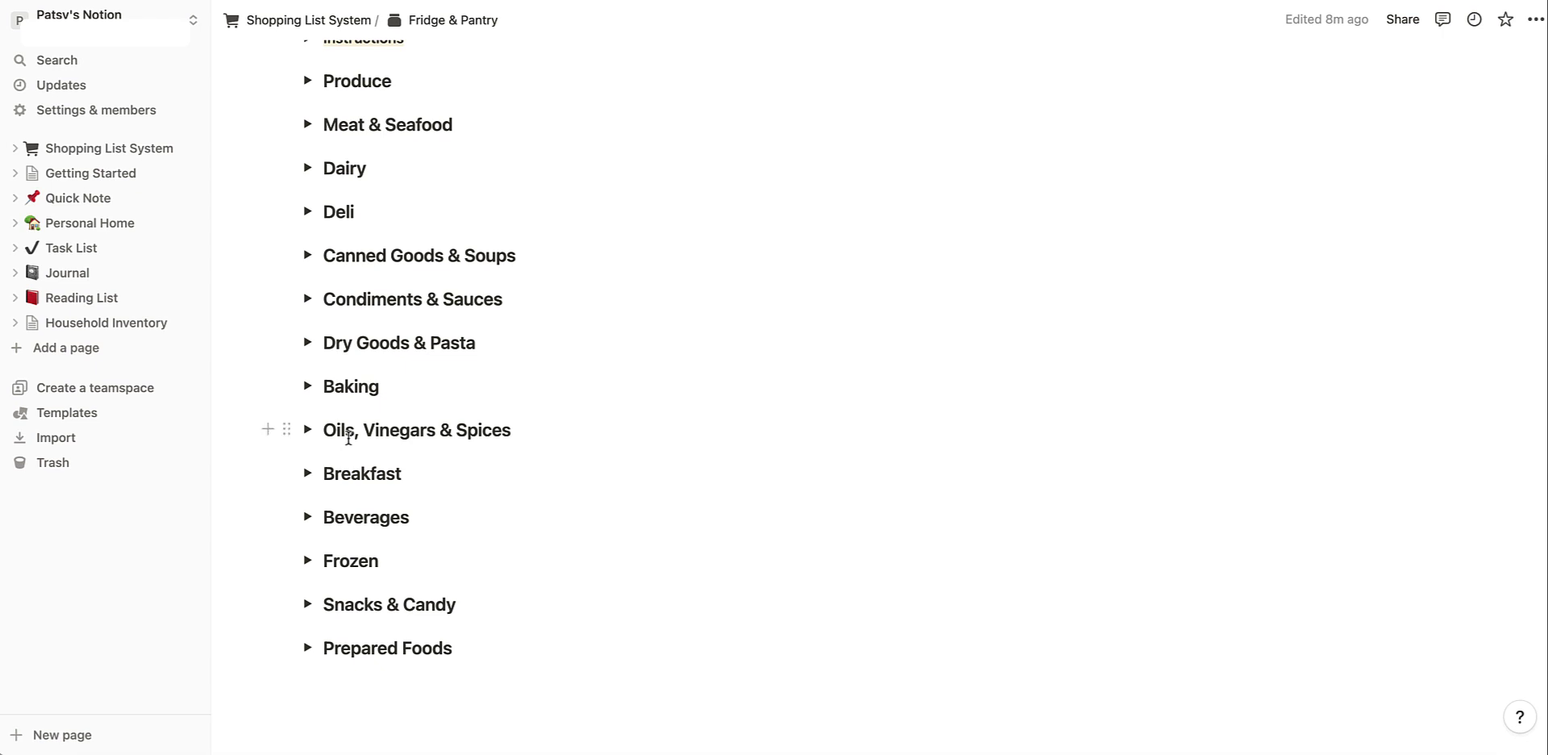
pyautogui.click(308, 386)
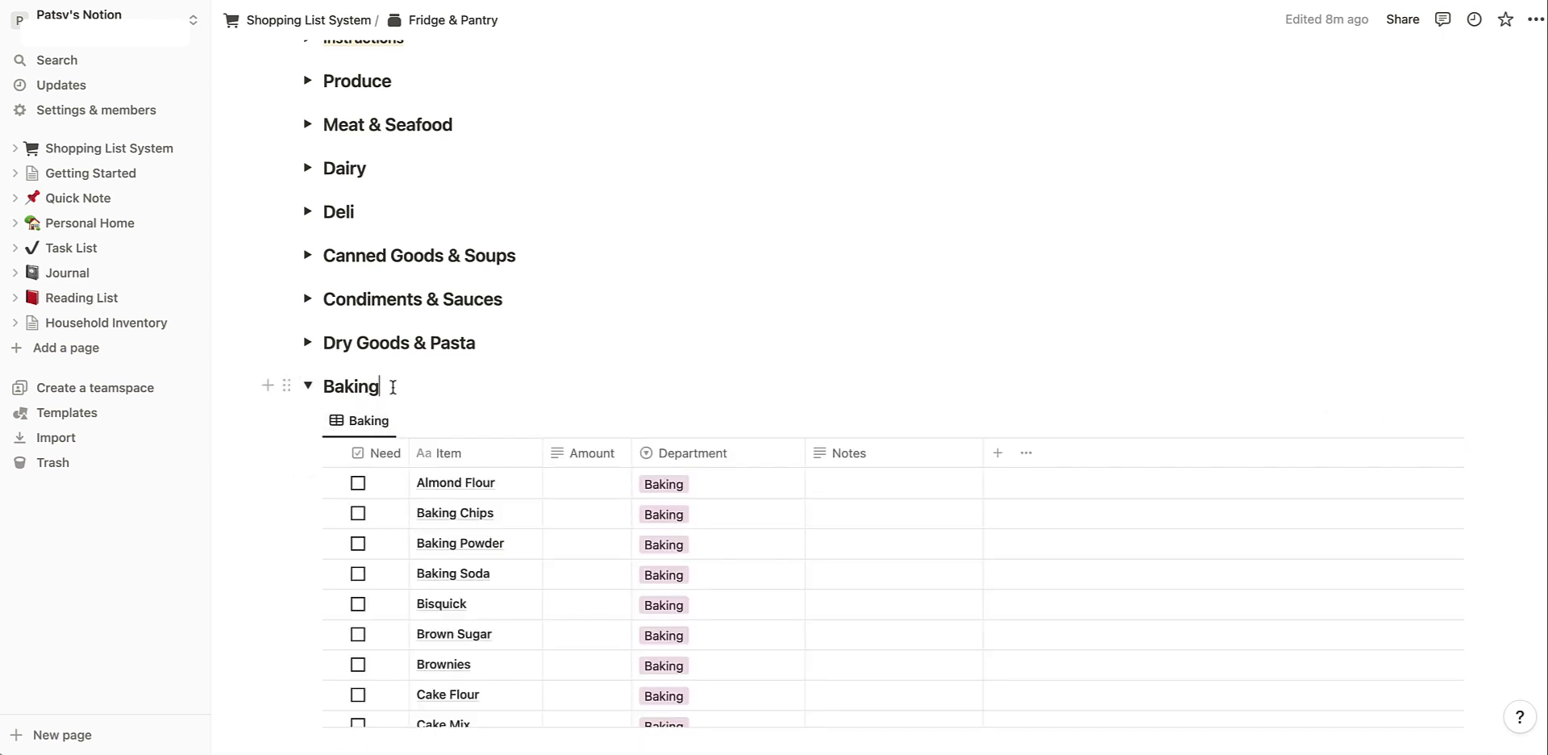
# - Rename the Baking section heading to "Baking, Oils, Vinegars & Spices"
pyautogui.click(393, 387)
pyautogui.write(', Oils, Spi')
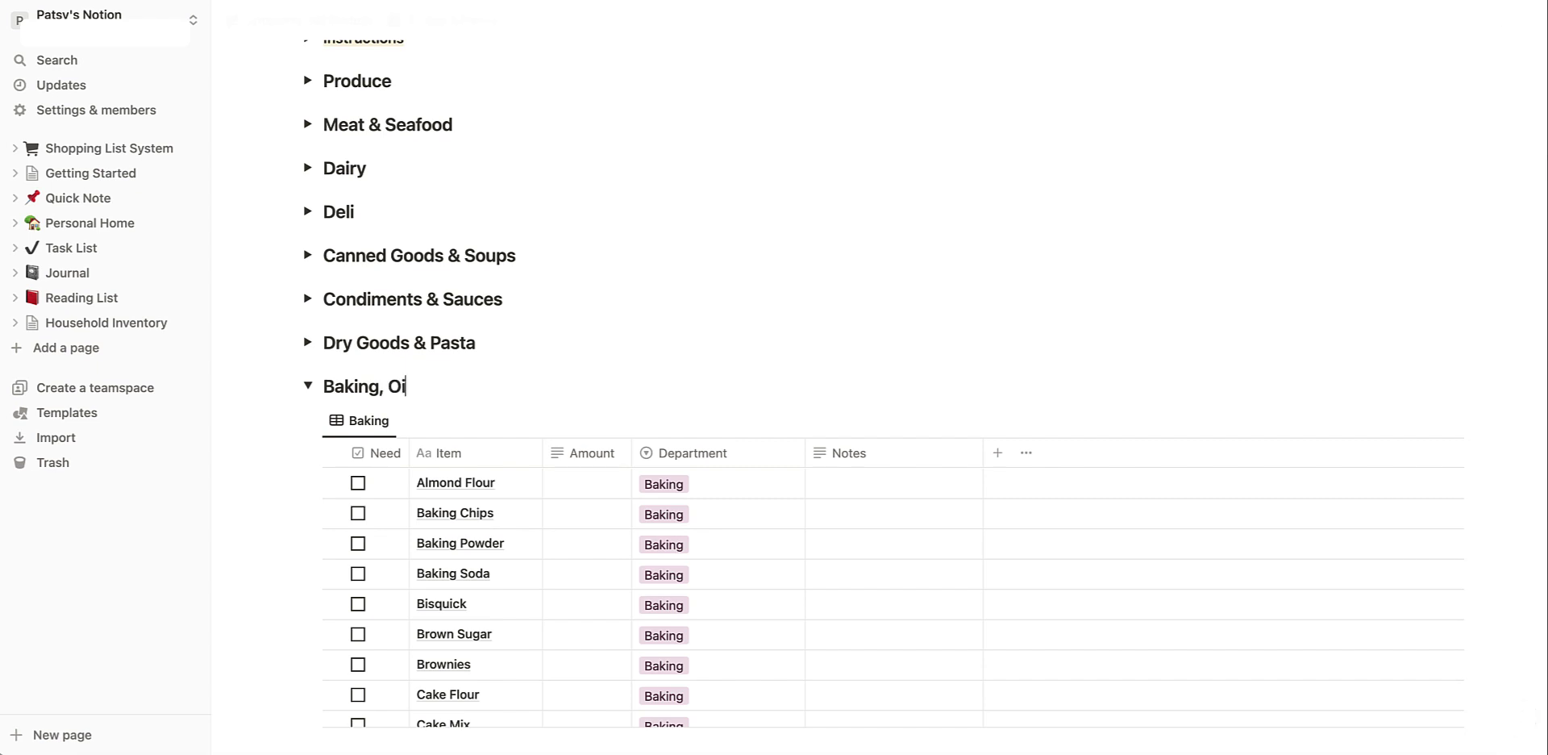
pyautogui.press('BackSpace')
pyautogui.press('BackSpace')
pyautogui.press('BackSpace')
pyautogui.press('BackSpace')
pyautogui.write(', V')
pyautogui.press('BackSpace')
pyautogui.press('BackSpace')
pyautogui.write('Vien')
pyautogui.press('BackSpace')
pyautogui.press('BackSpace')
pyautogui.write('negars & Spices')
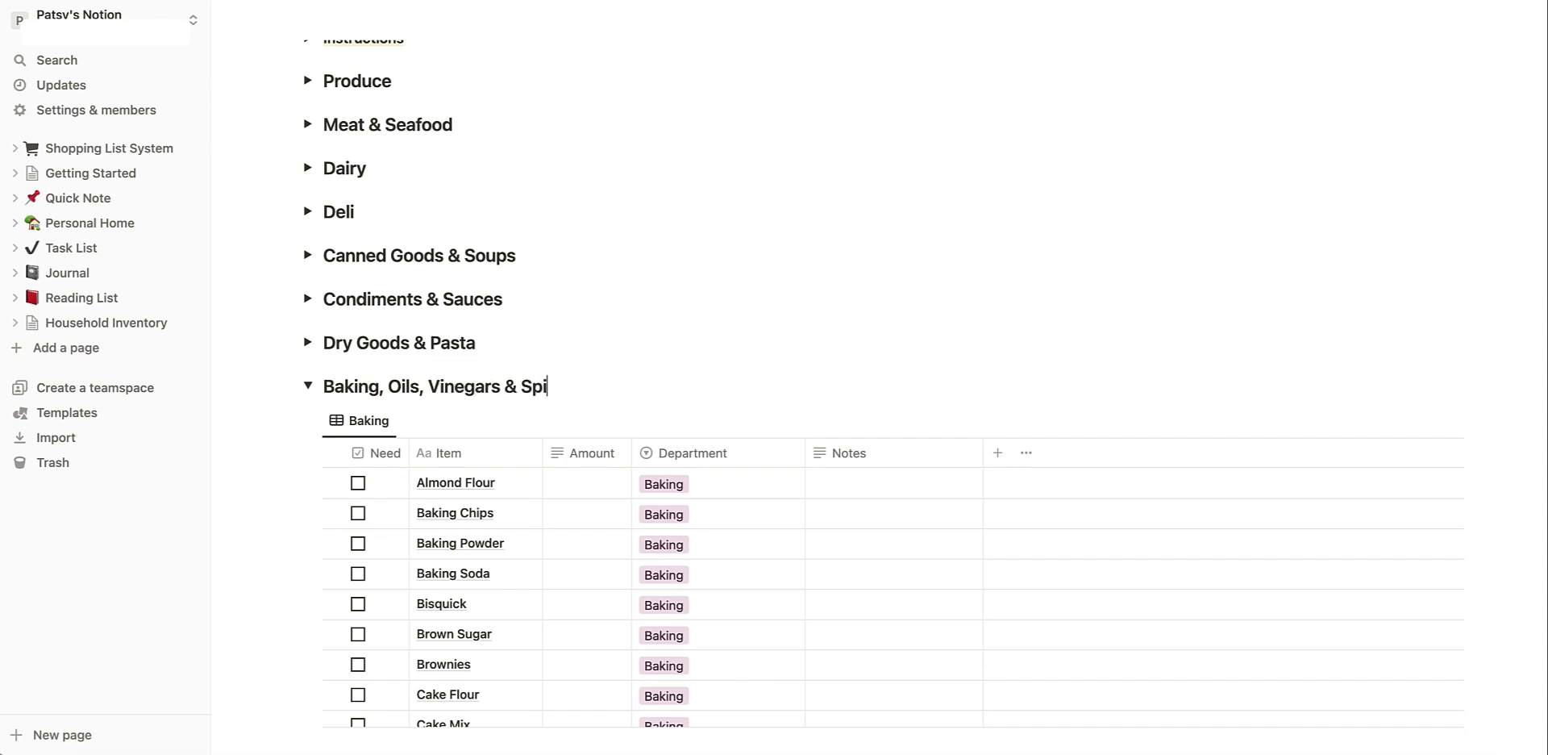
# - Rename the table view under that heading to "Baking Oils Vinegars & Spices"
pyautogui.scroll(1, 367, 435)
pyautogui.click(364, 440)
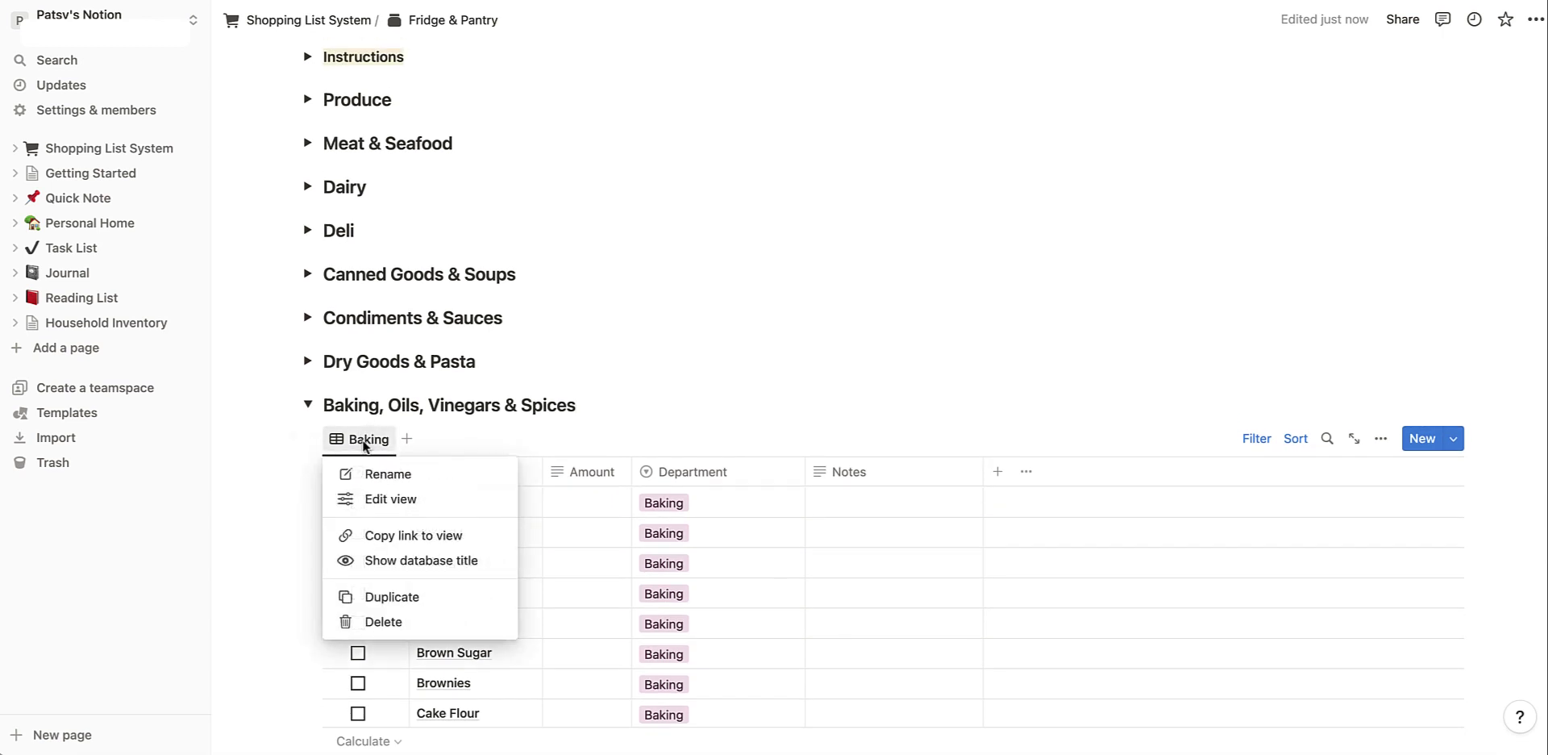
pyautogui.click(369, 475)
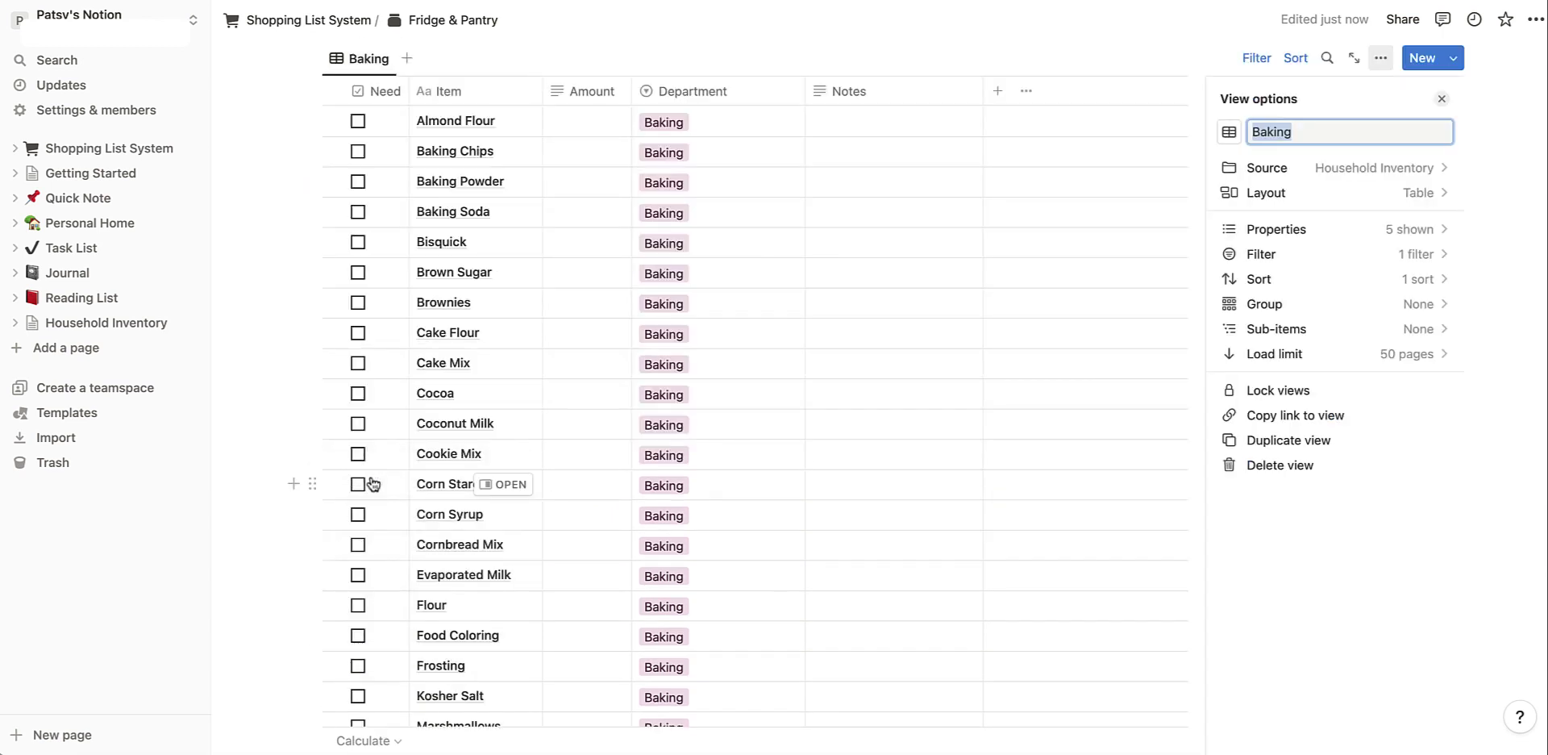
pyautogui.write('Bnk')
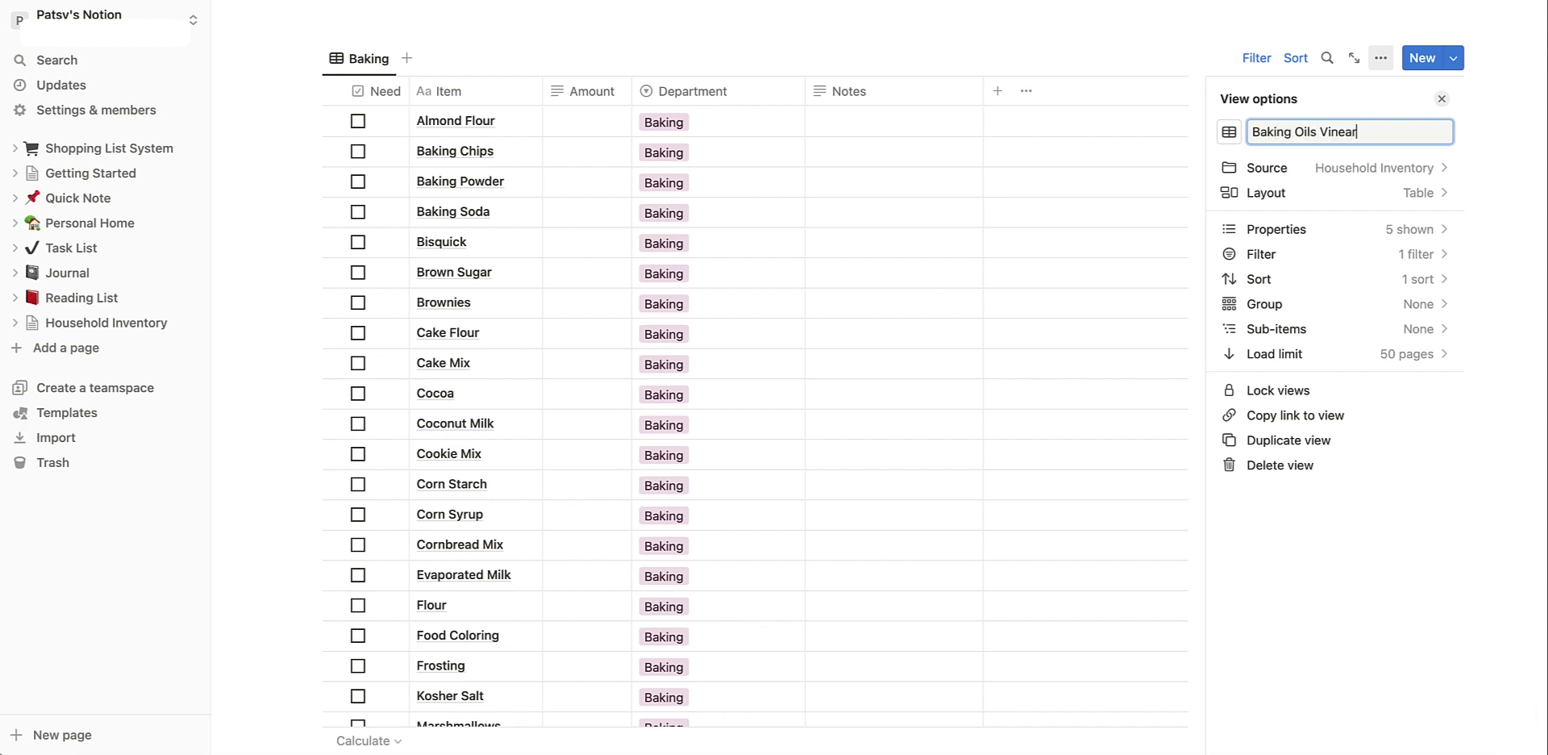
pyautogui.write('ars & Speices')
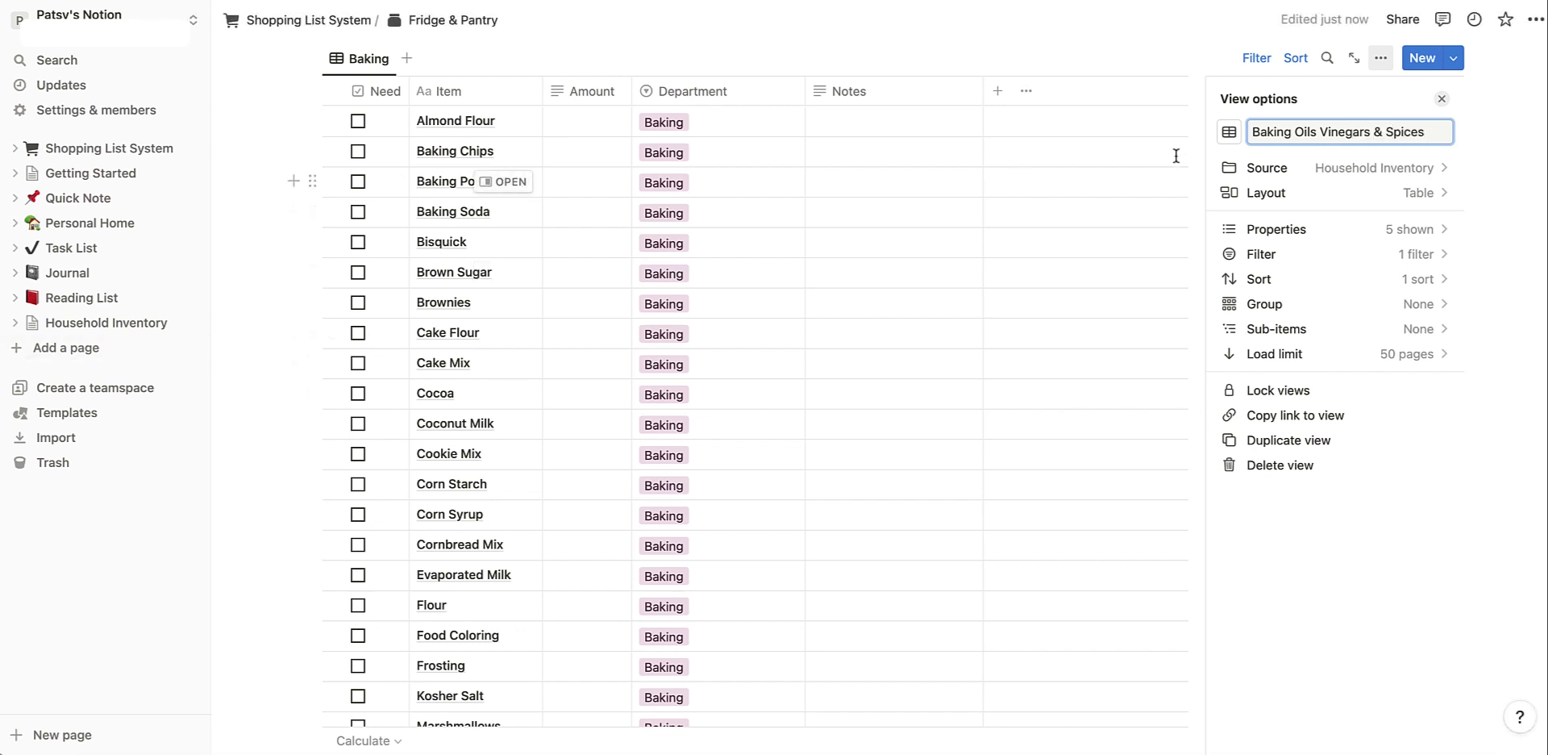
pyautogui.press('Escape')
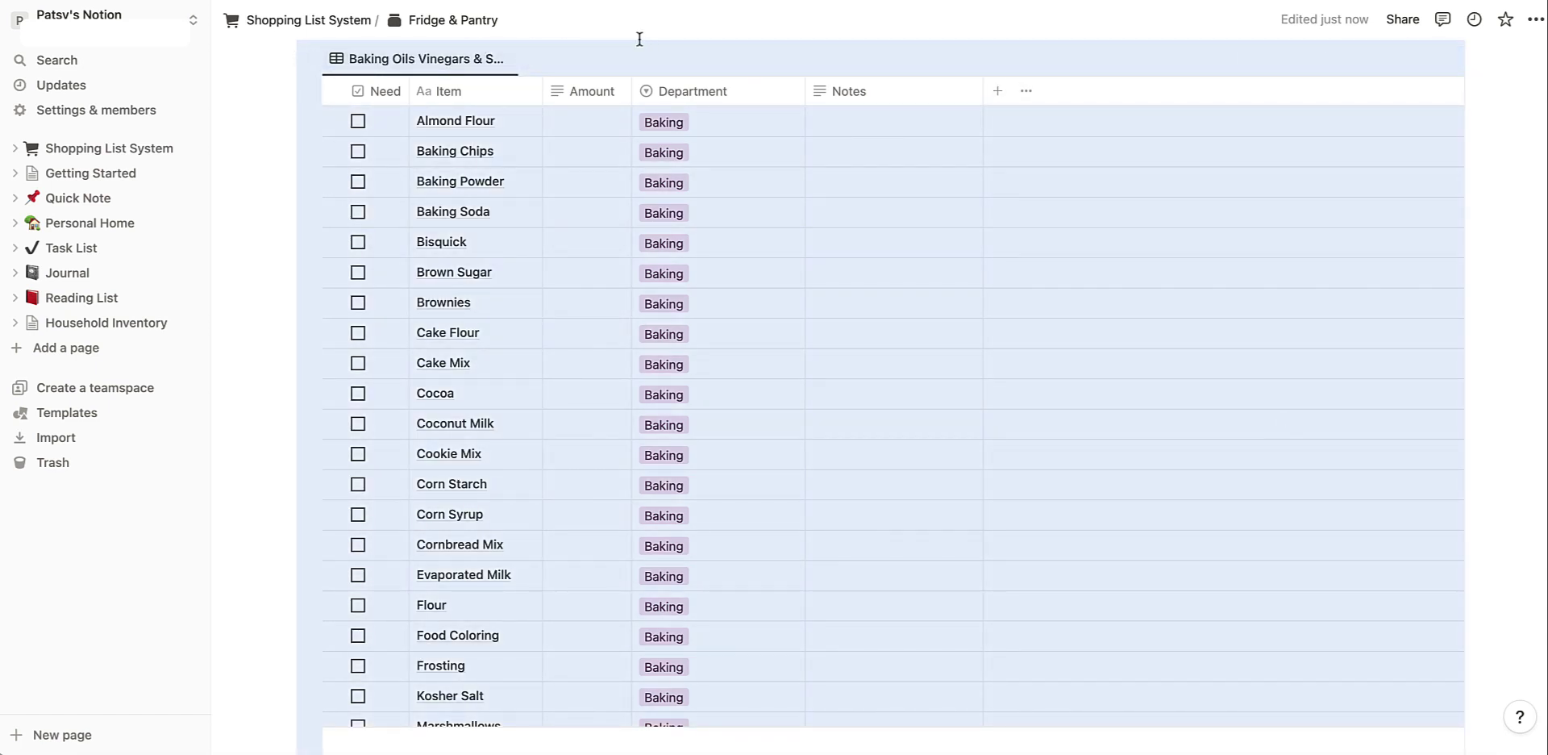
# - Try renaming the Department property to Aisle, and set its name back to Department
pyautogui.click(716, 93)
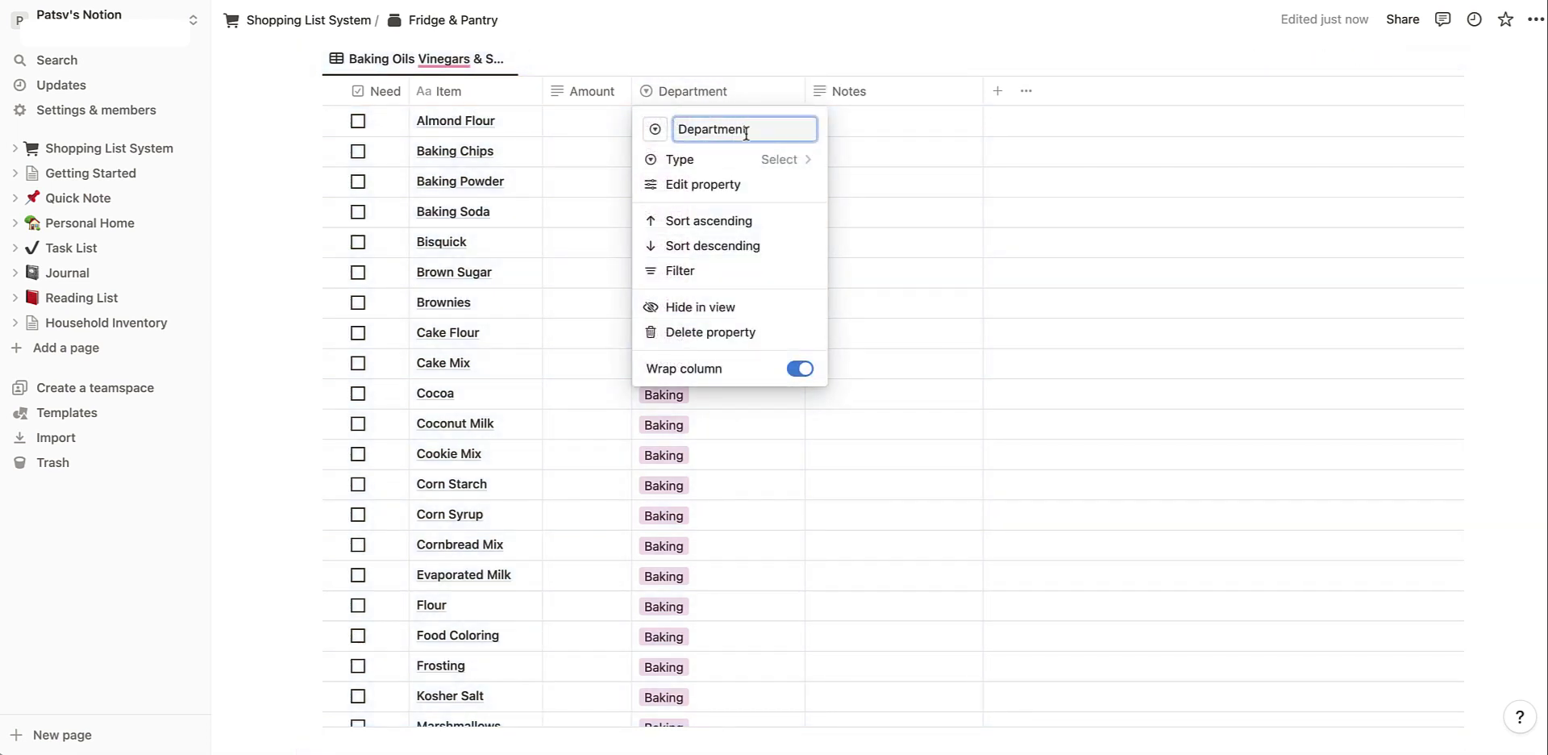
pyautogui.moveTo(760, 129); pyautogui.dragTo(666, 122)
pyautogui.write('Aile')
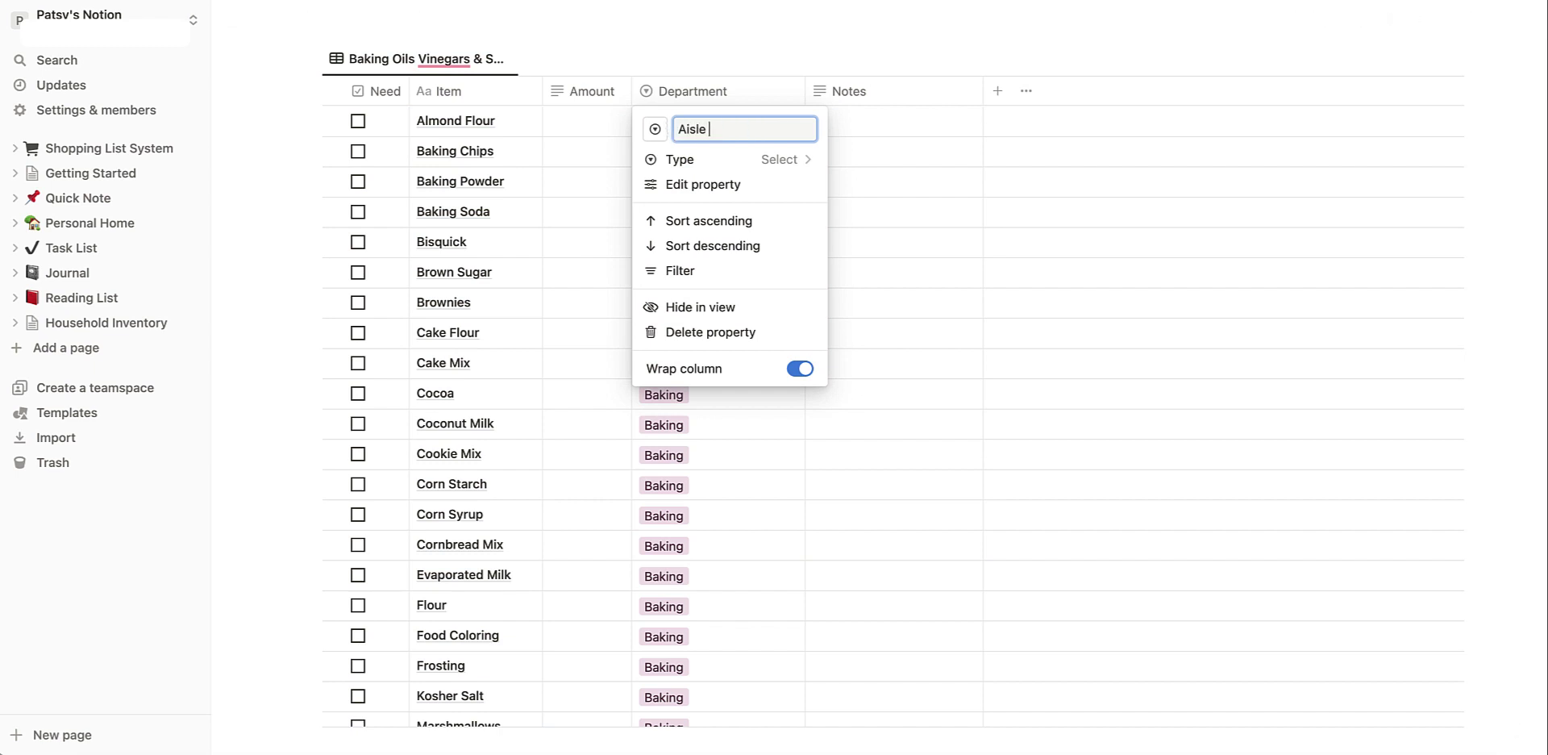
pyautogui.moveTo(753, 128); pyautogui.dragTo(641, 125)
pyautogui.write('D')
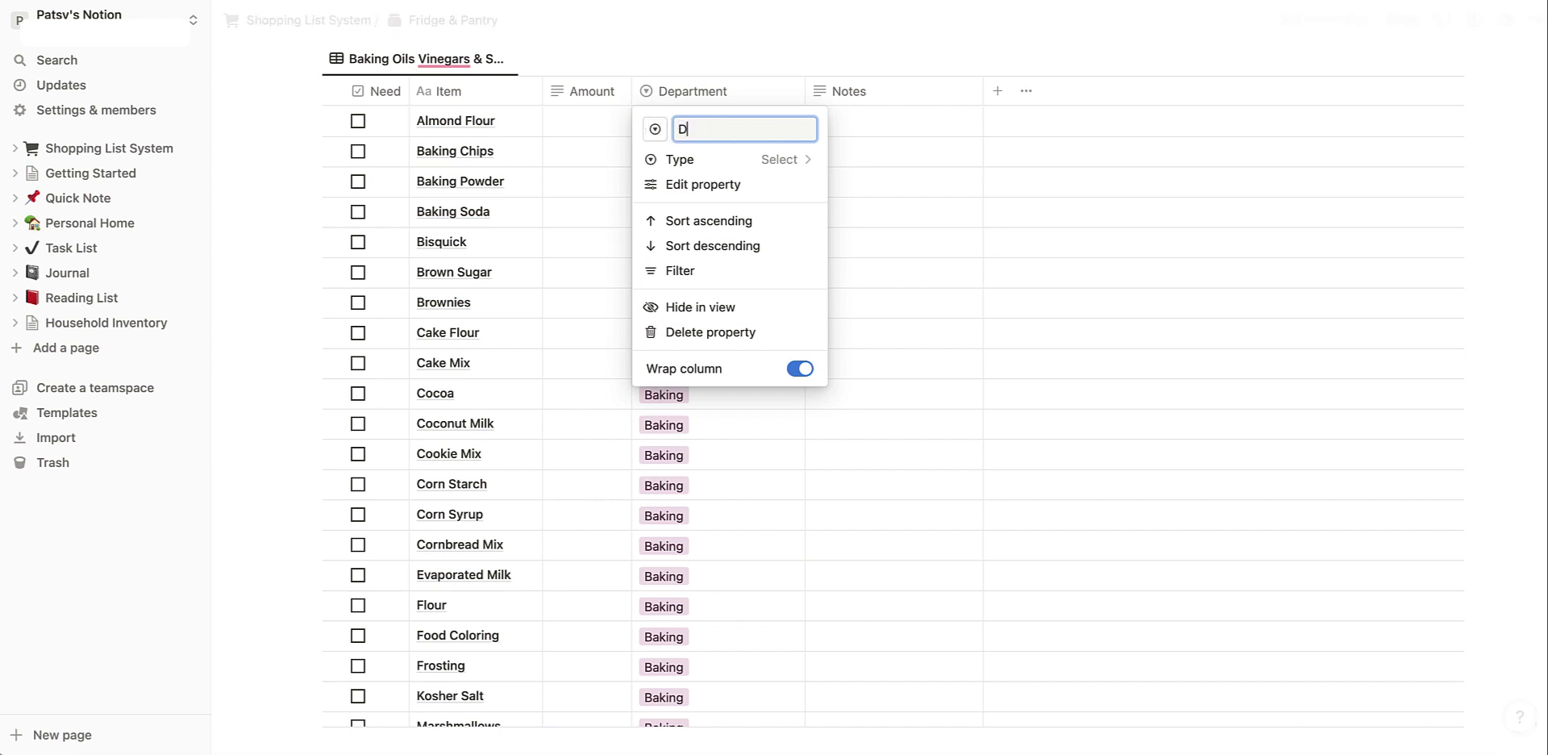
pyautogui.write('epartment')
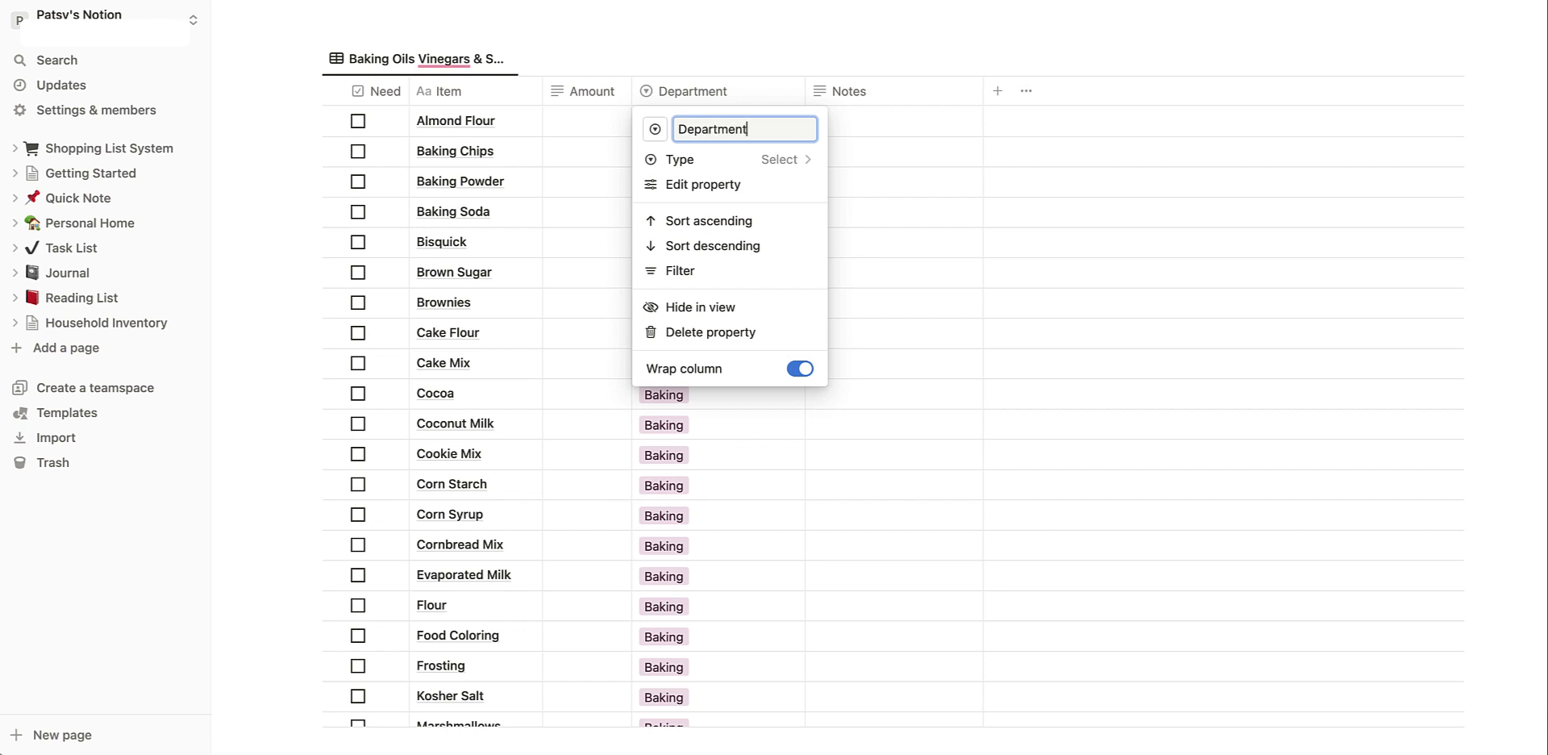
# - Rename the Department property's Baking option to "Baking Oils Vinegars & Spices"
pyautogui.click(703, 184)
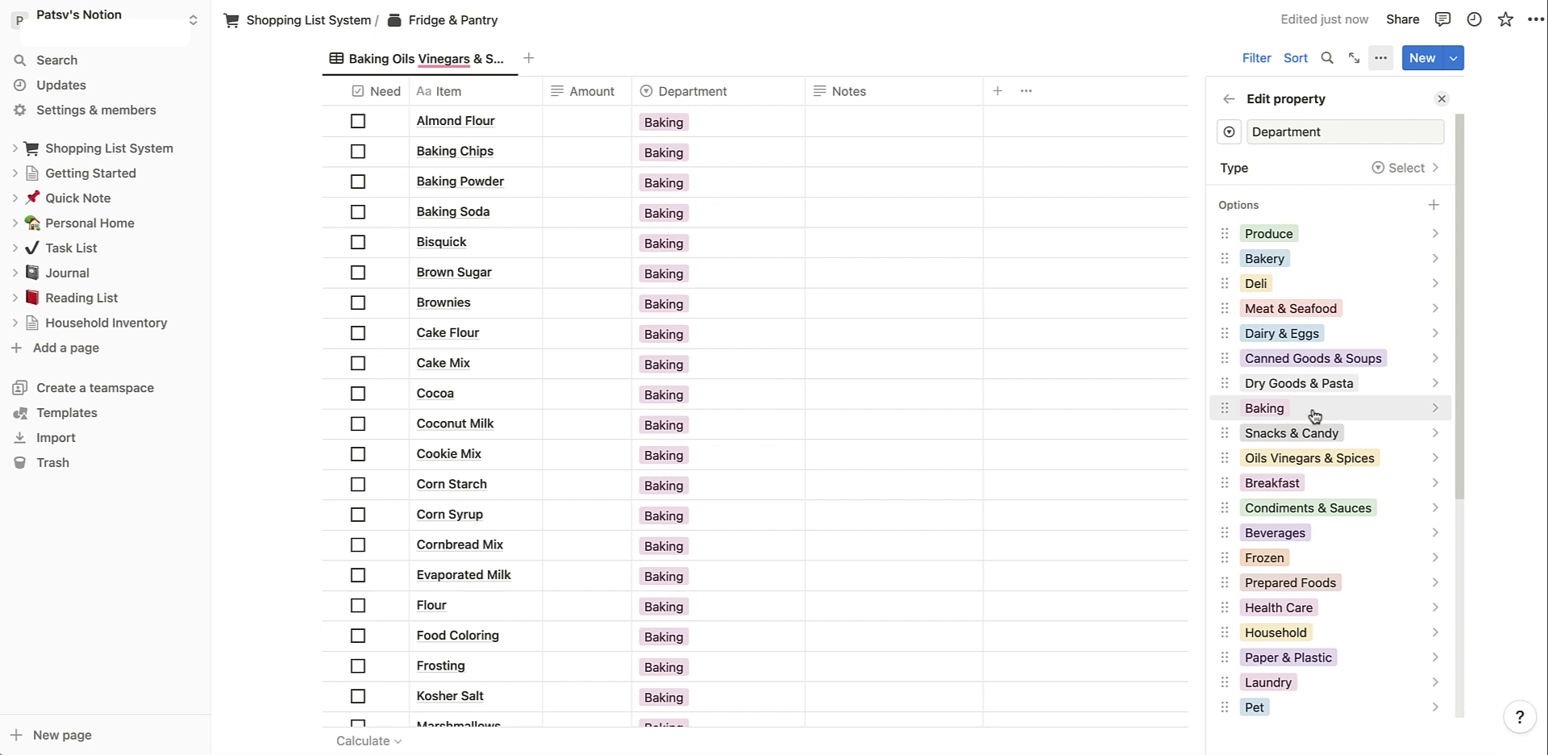
pyautogui.click(1436, 409)
pyautogui.click(1330, 52)
pyautogui.write('Oils Vei')
pyautogui.write('egars & Speices')
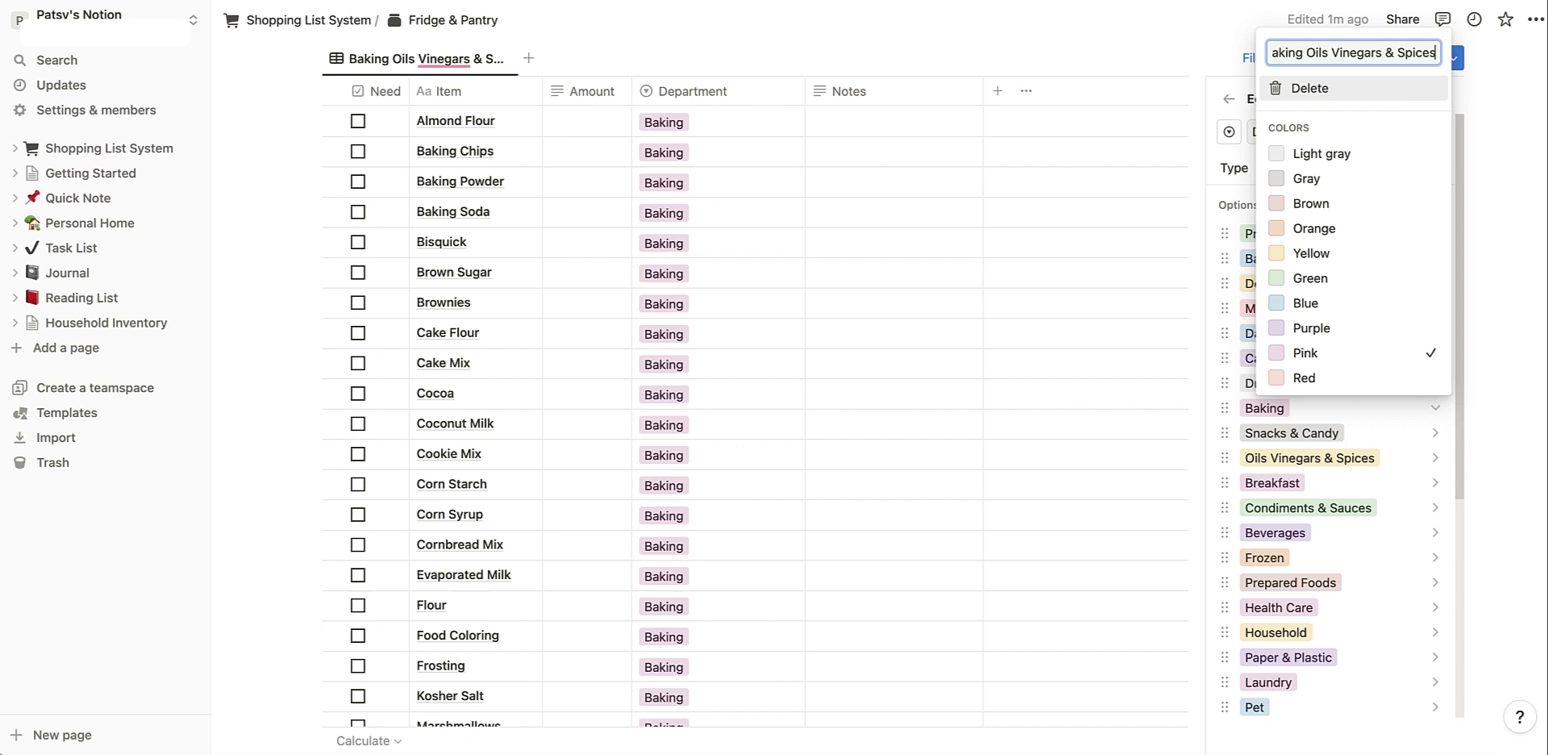
pyautogui.press('Return')
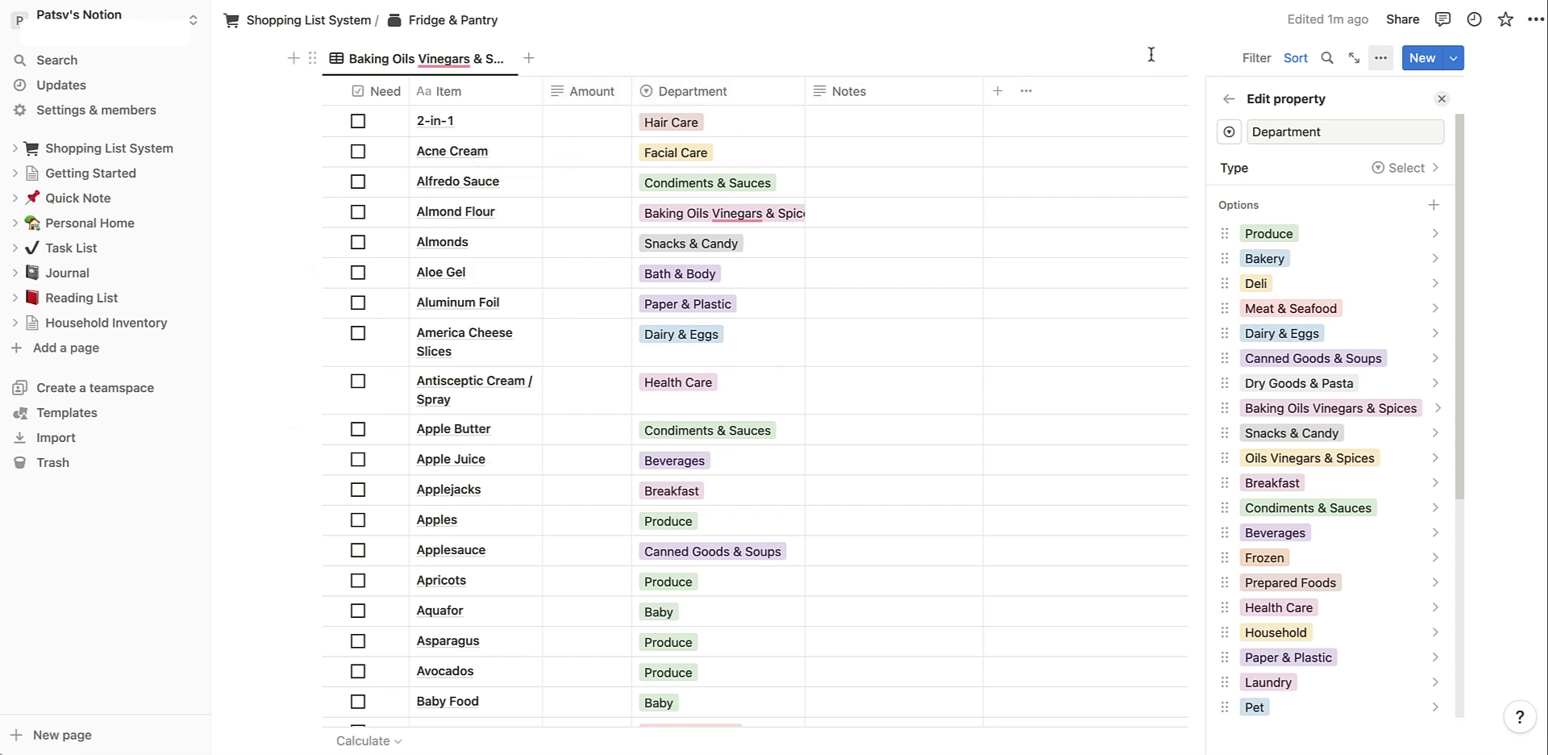
# - Filter the Baking Oils Vinegars & Spices view to items whose Department is Baking Oils Vinegars & Spices
pyautogui.click(1382, 62)
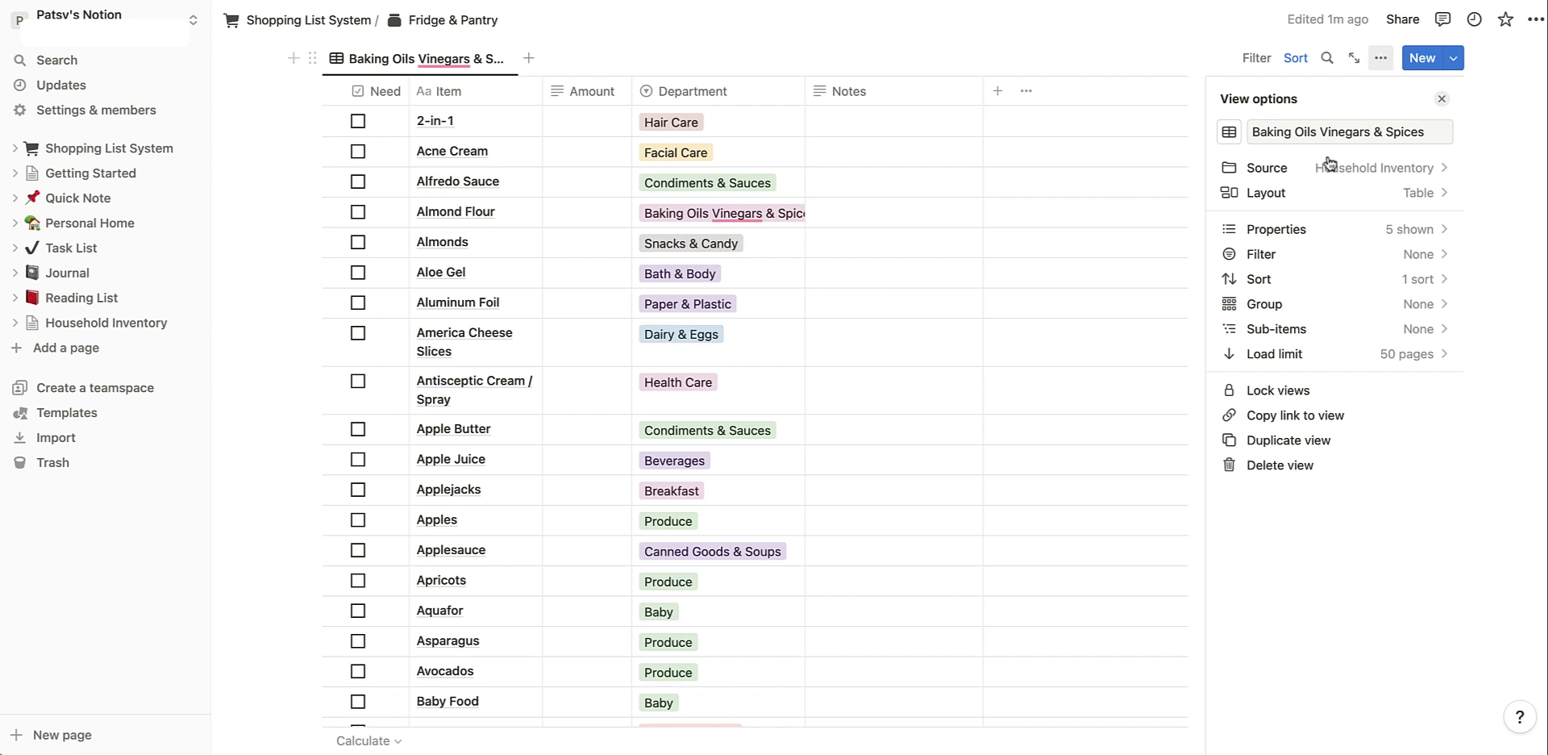
pyautogui.click(1256, 254)
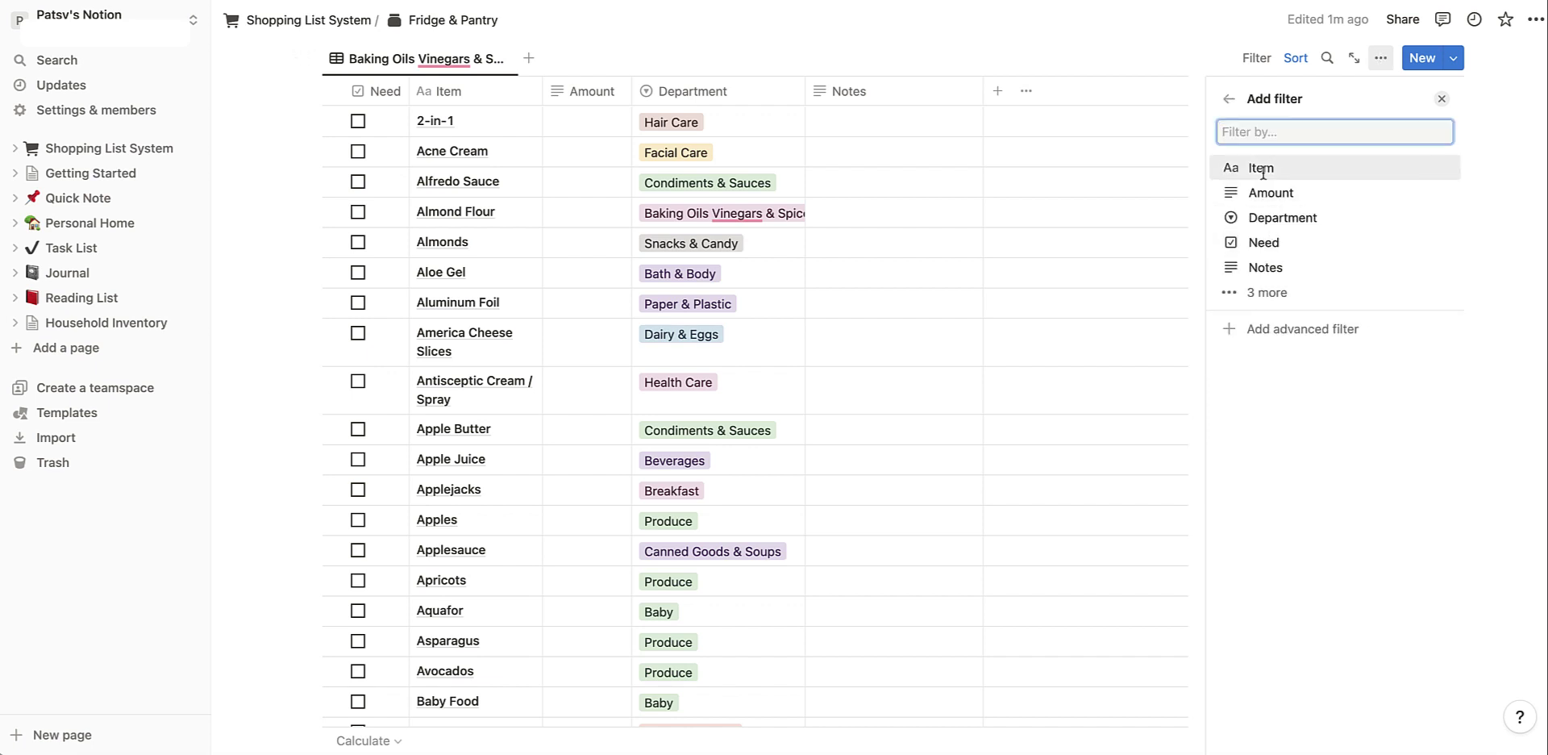
pyautogui.click(1272, 216)
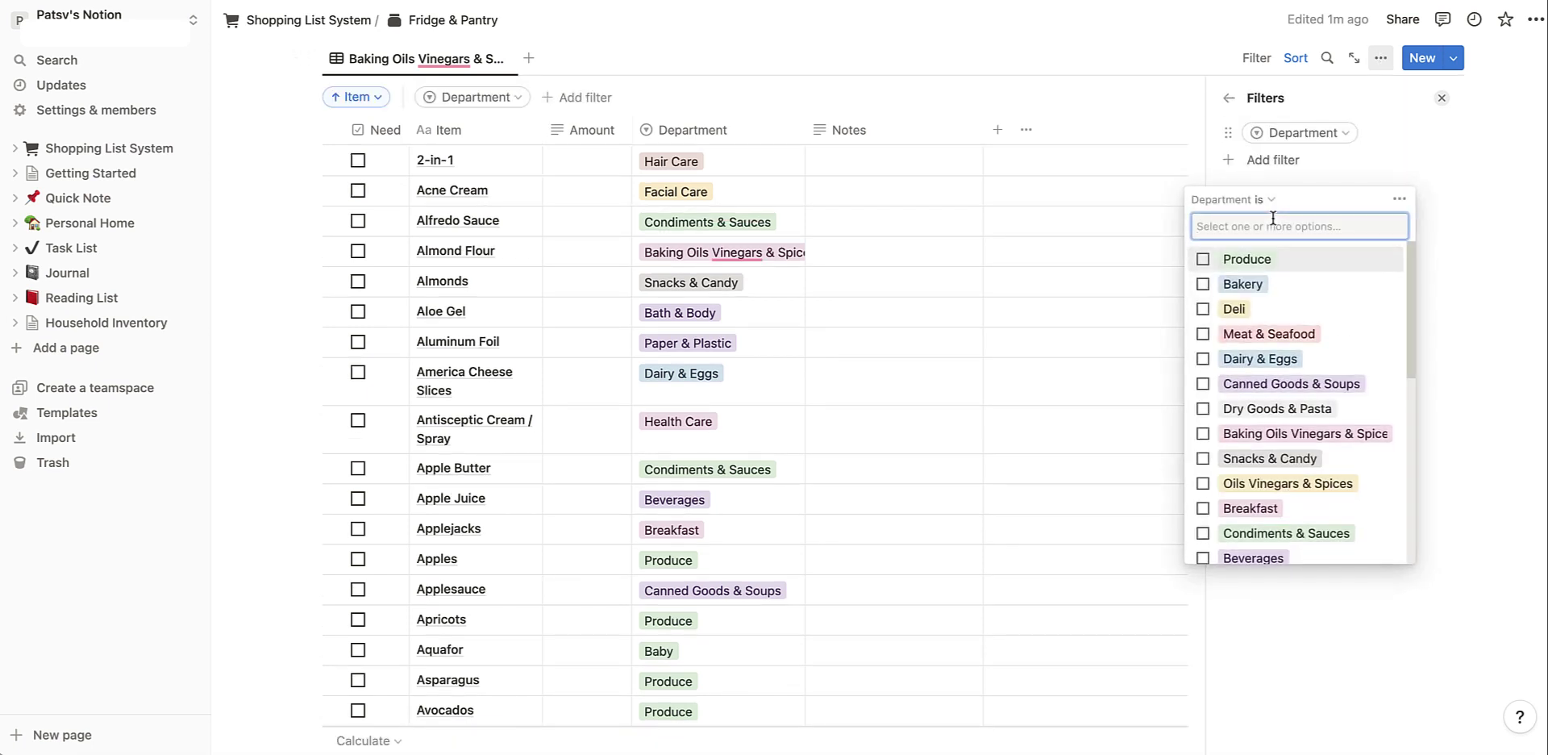
pyautogui.click(1204, 436)
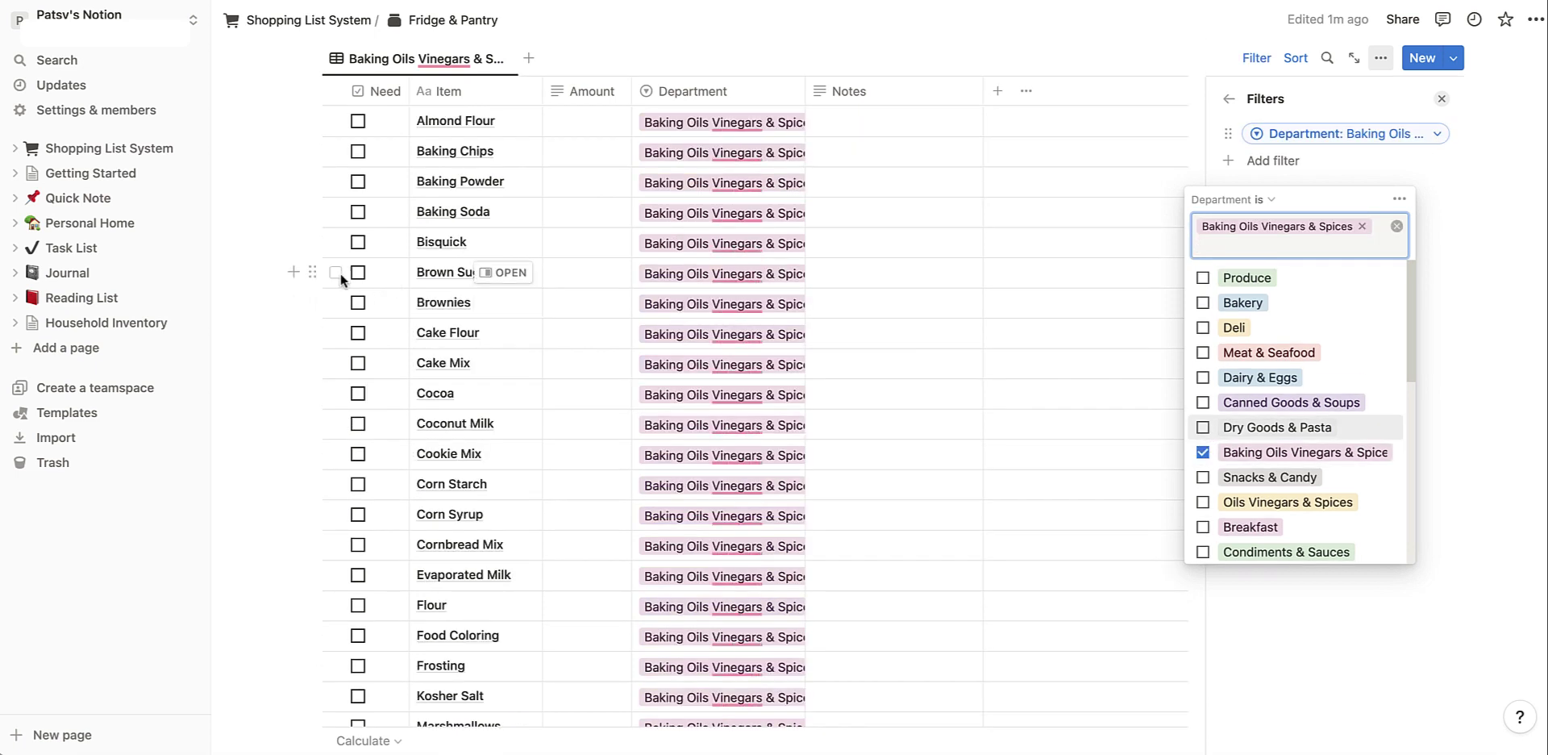
pyautogui.click(313, 273)
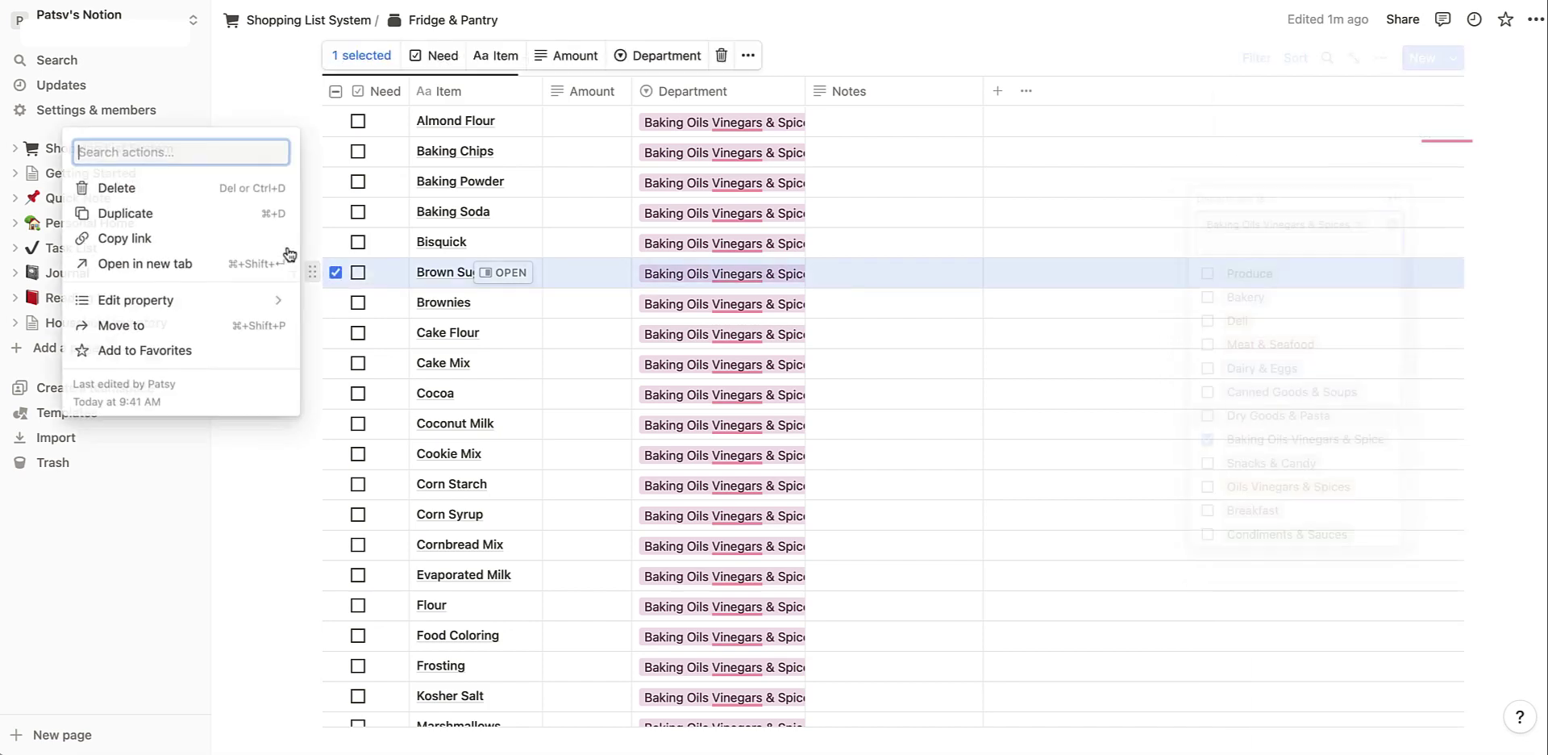
pyautogui.press('Escape')
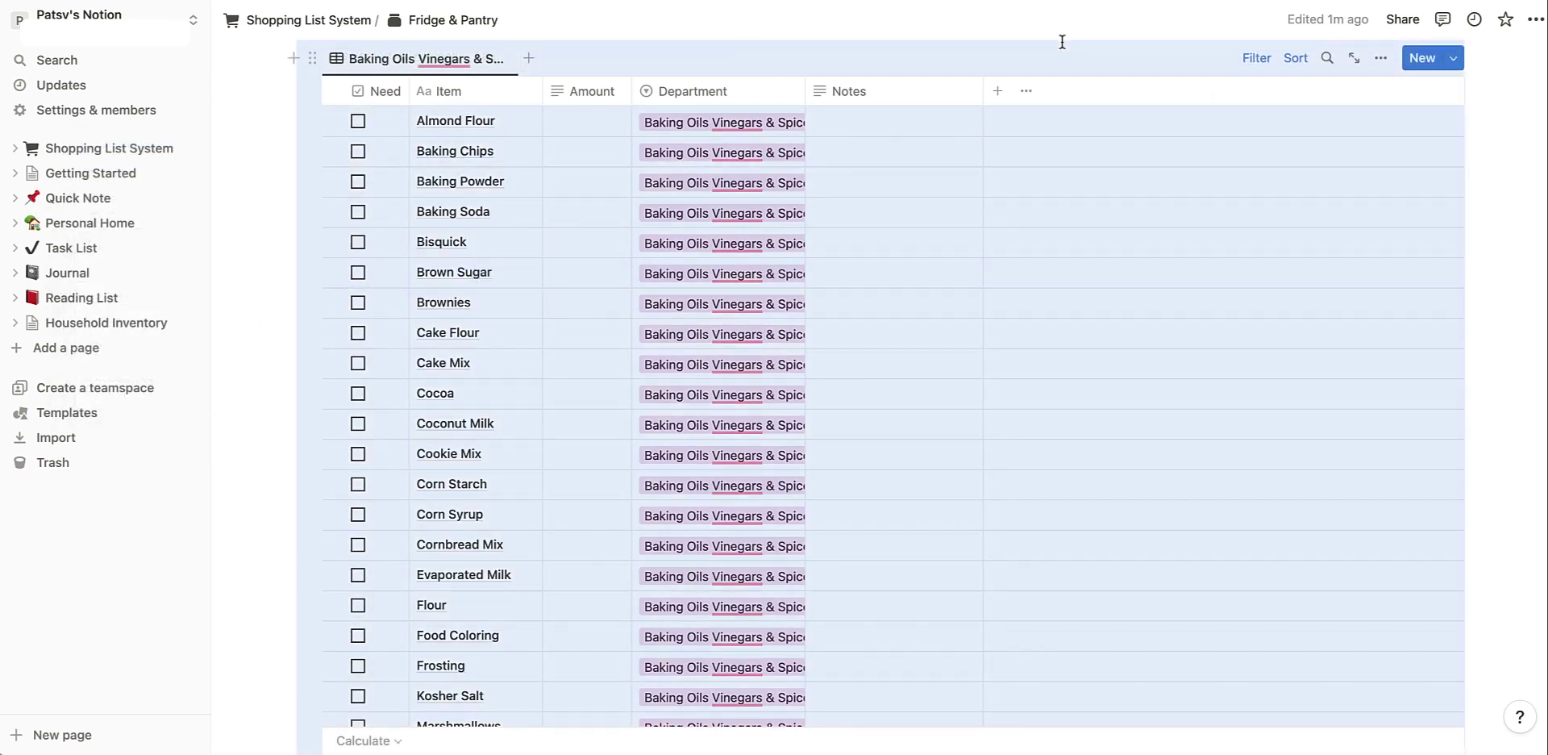
# - Expand the Oils, Vinegars & Spices section and set Beef Bullion, Canola Oil and Chicken Bullion to the Baking Oils Vinegars & Spices department
pyautogui.scroll(-10, 281, 206)
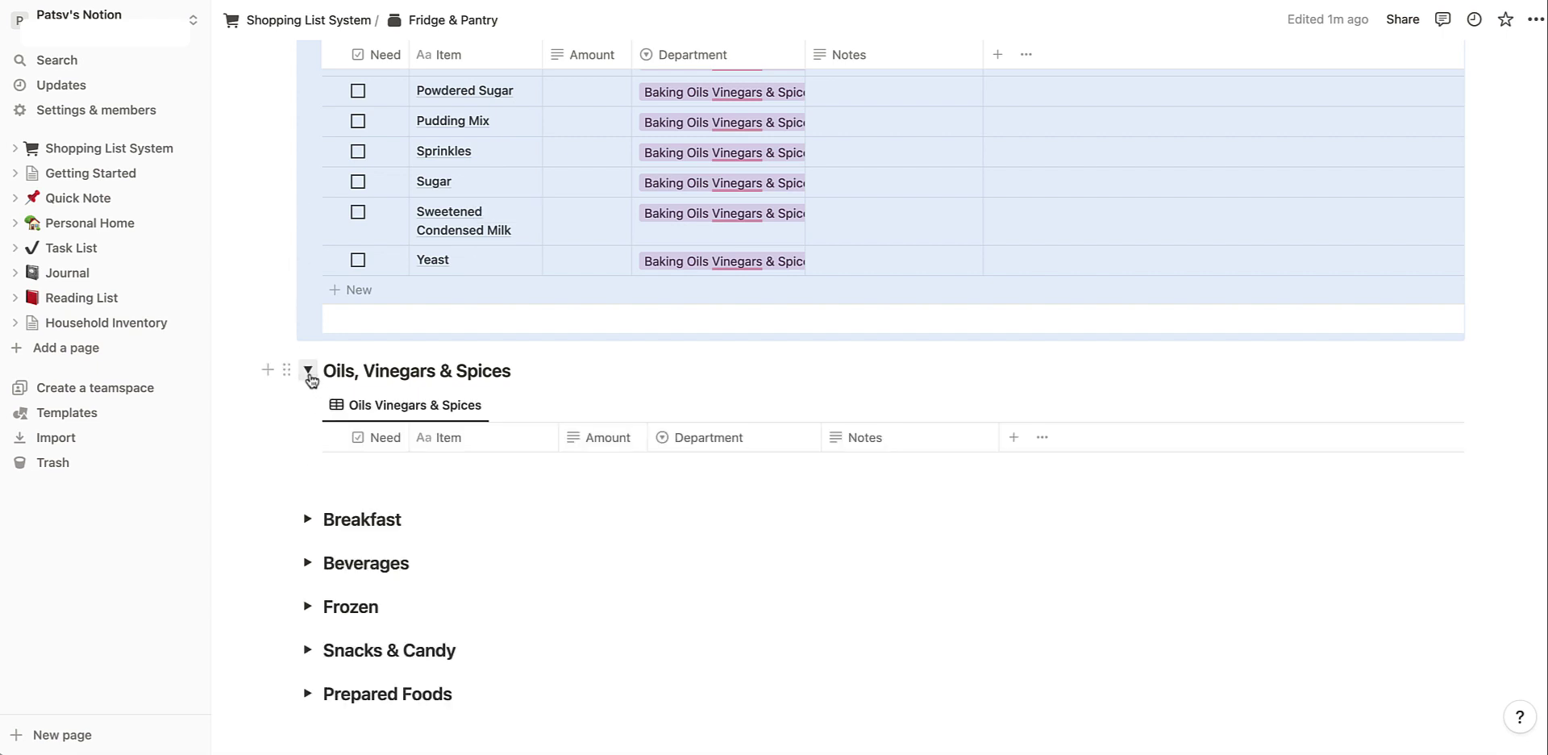
pyautogui.click(308, 371)
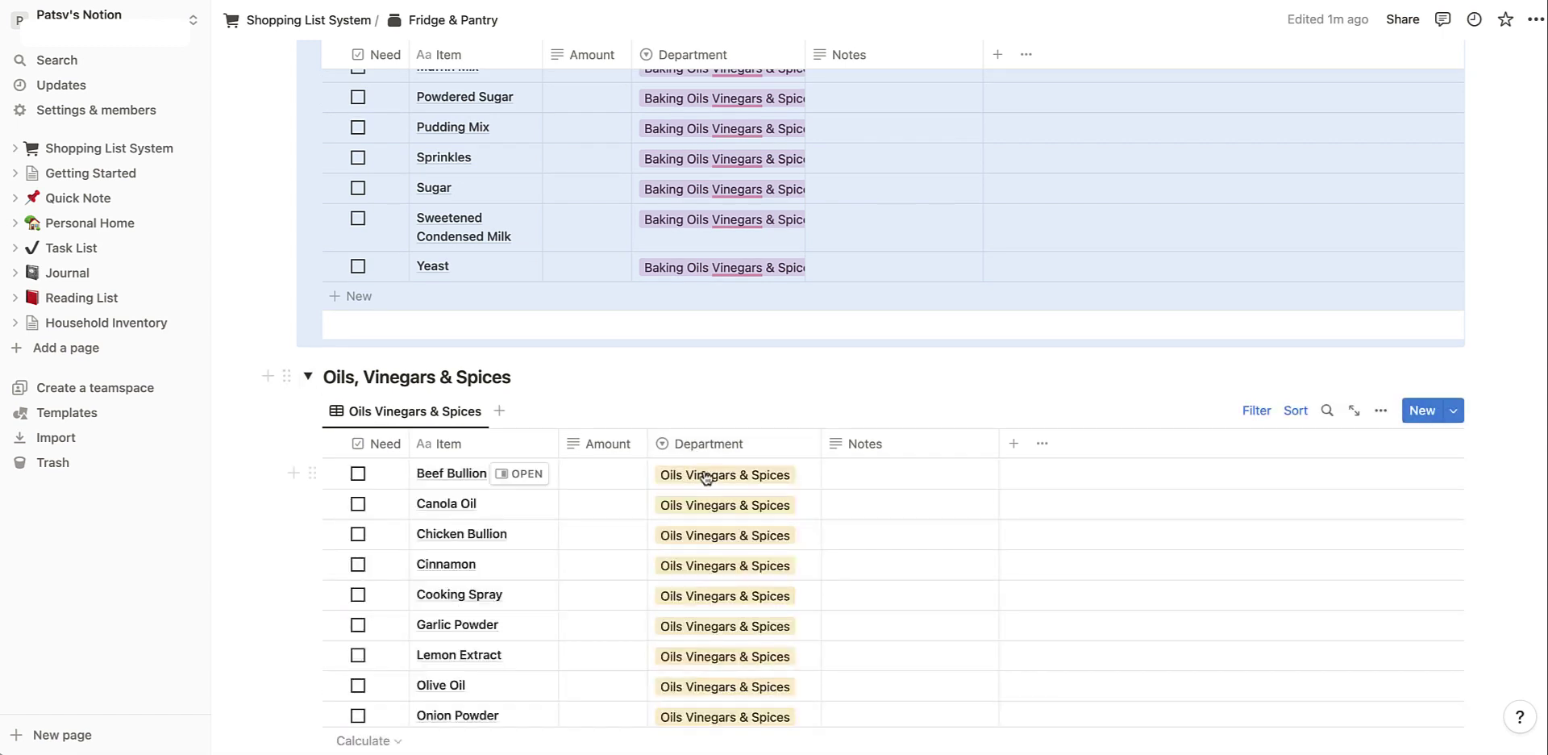
pyautogui.click(701, 472)
pyautogui.click(707, 465)
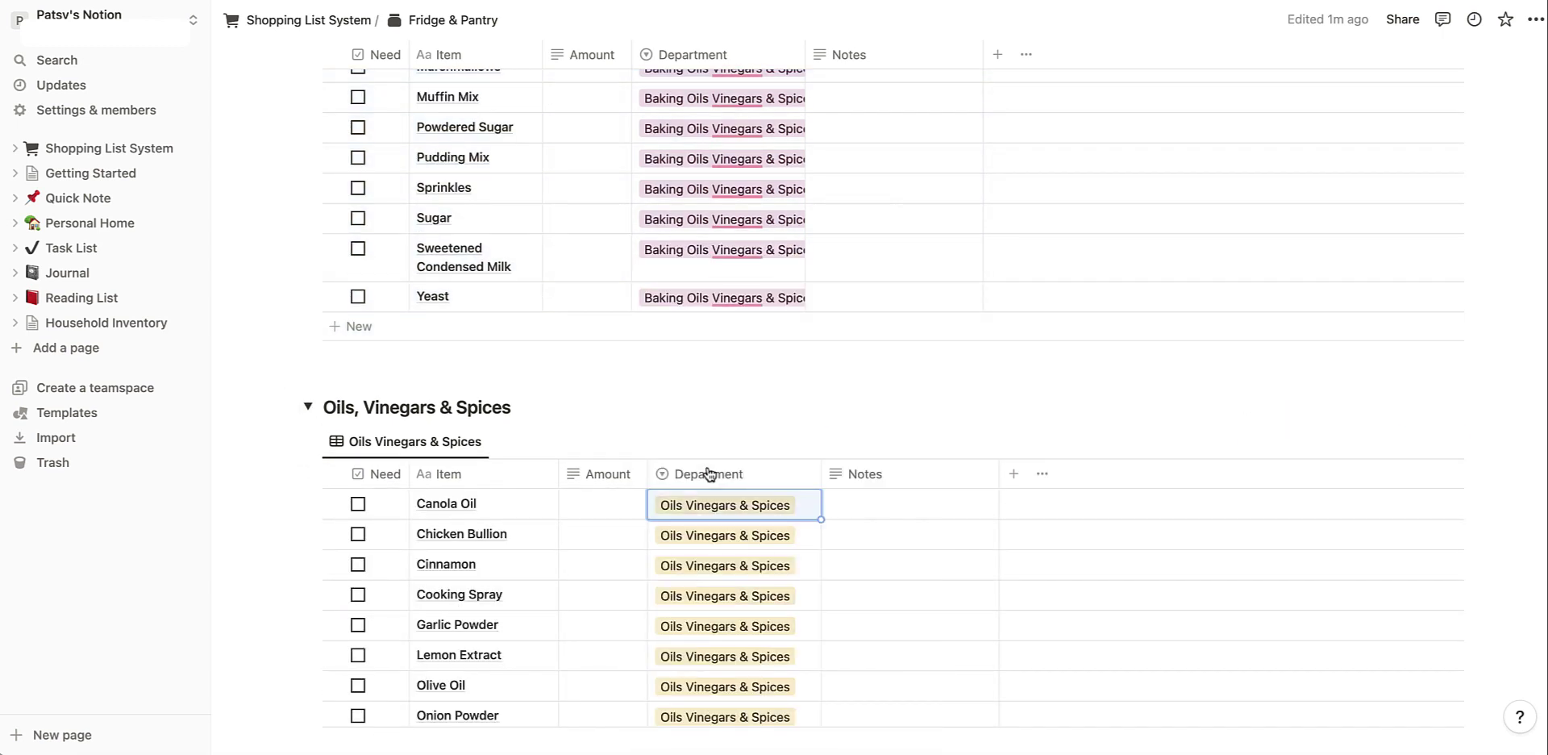
pyautogui.click(701, 502)
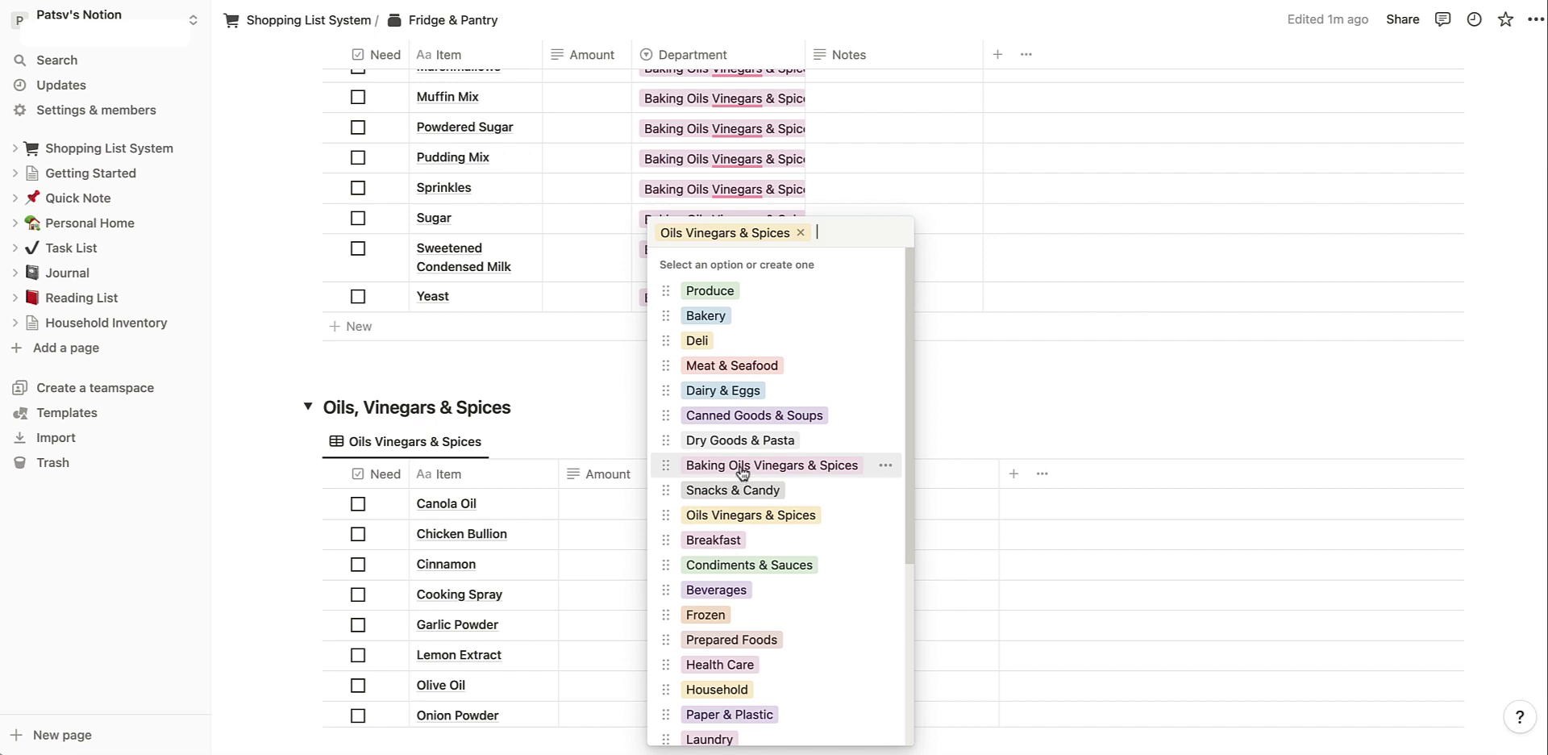
pyautogui.click(741, 472)
pyautogui.click(718, 528)
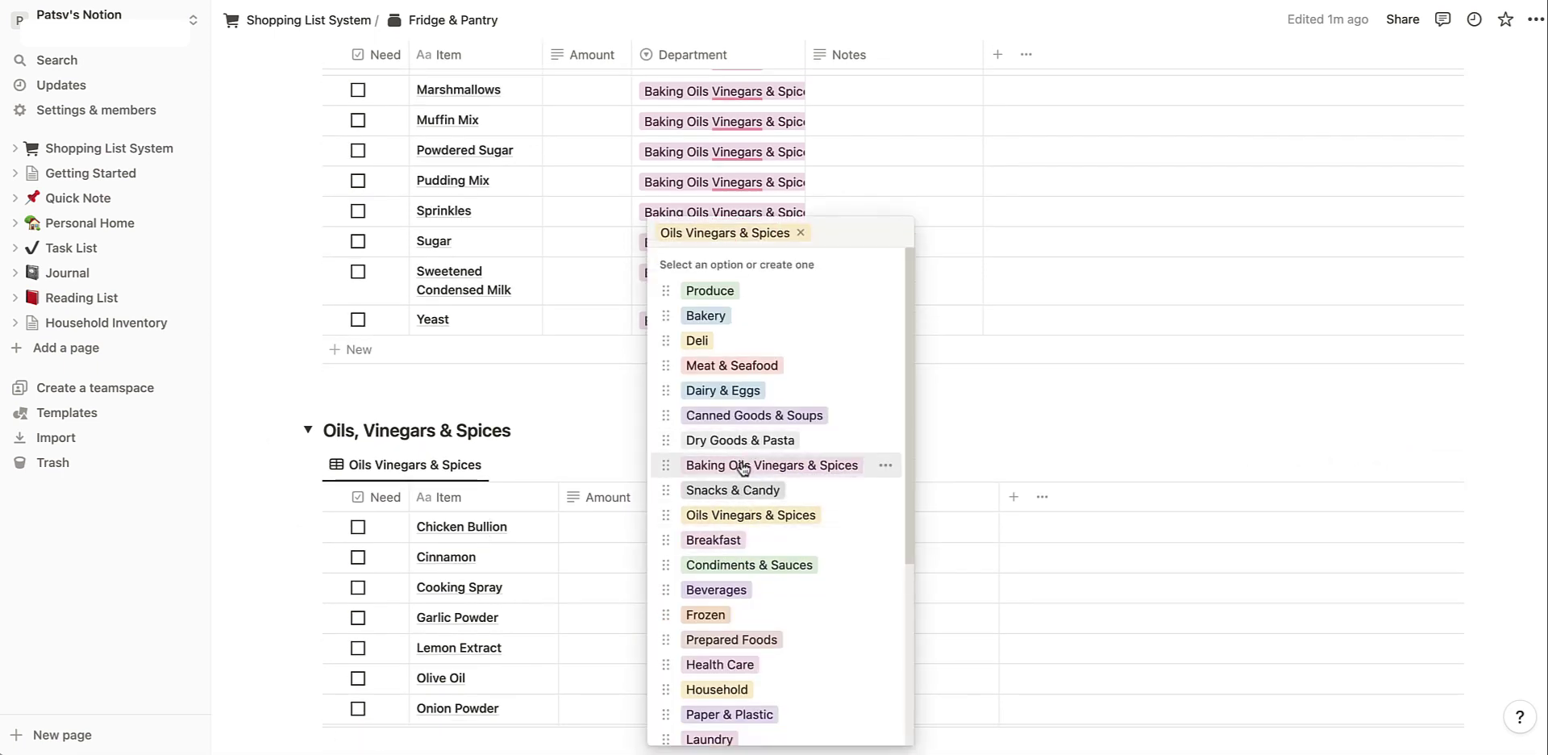
pyautogui.click(746, 465)
# - Set Cinnamon, Cooking Spray and Garlic Powder to the Baking Oils Vinegars & Spices department and check them in the merged table
pyautogui.click(673, 556)
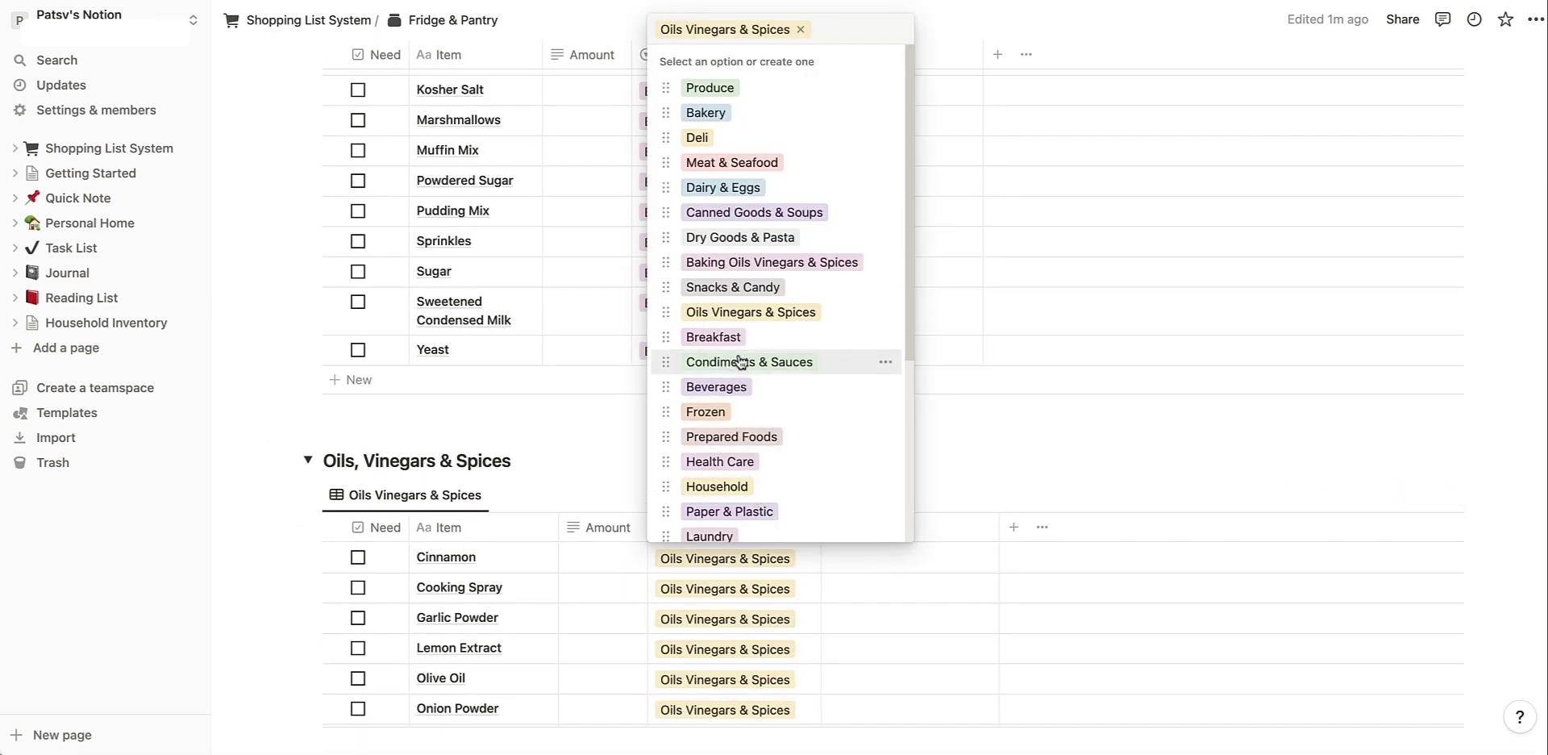
pyautogui.click(764, 262)
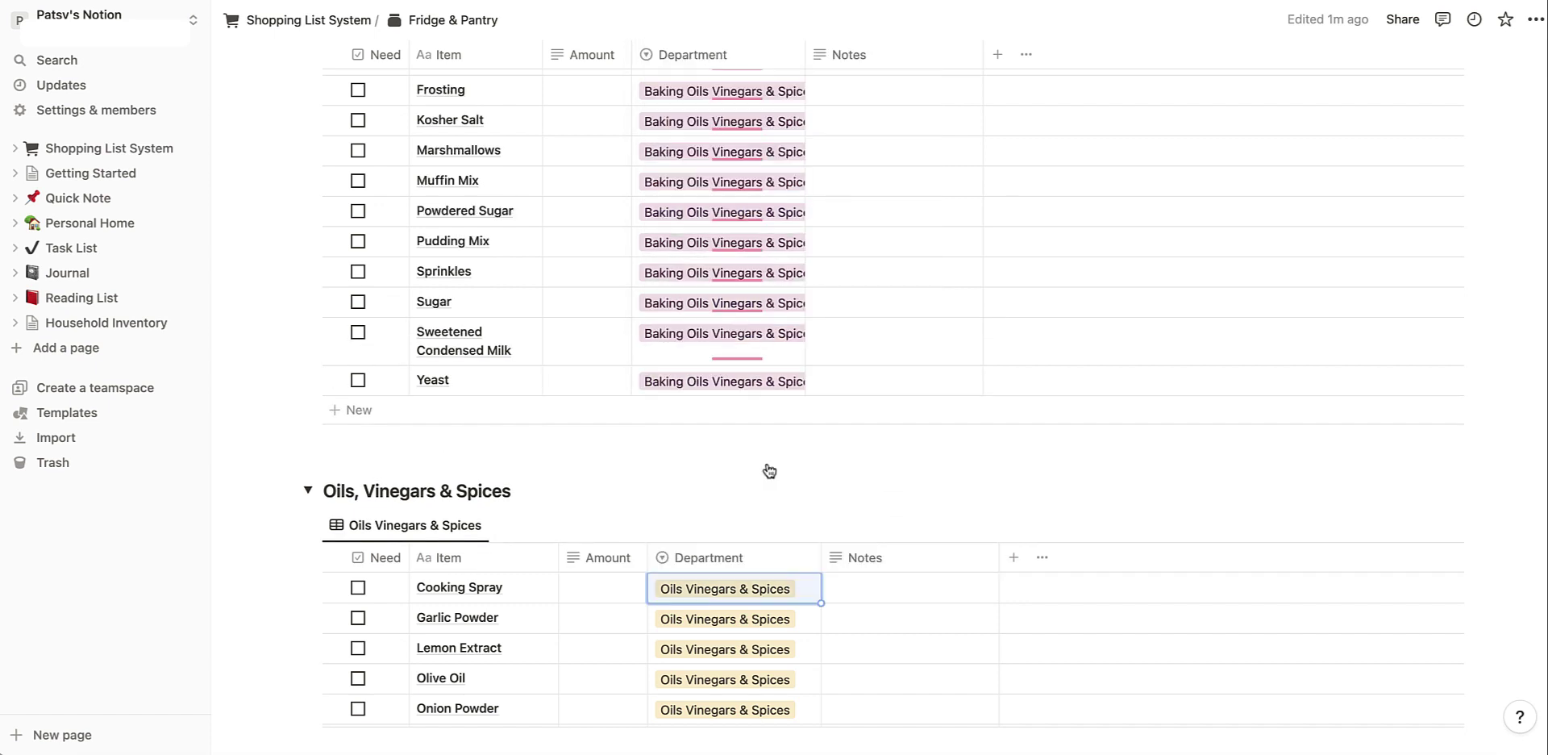
pyautogui.click(733, 589)
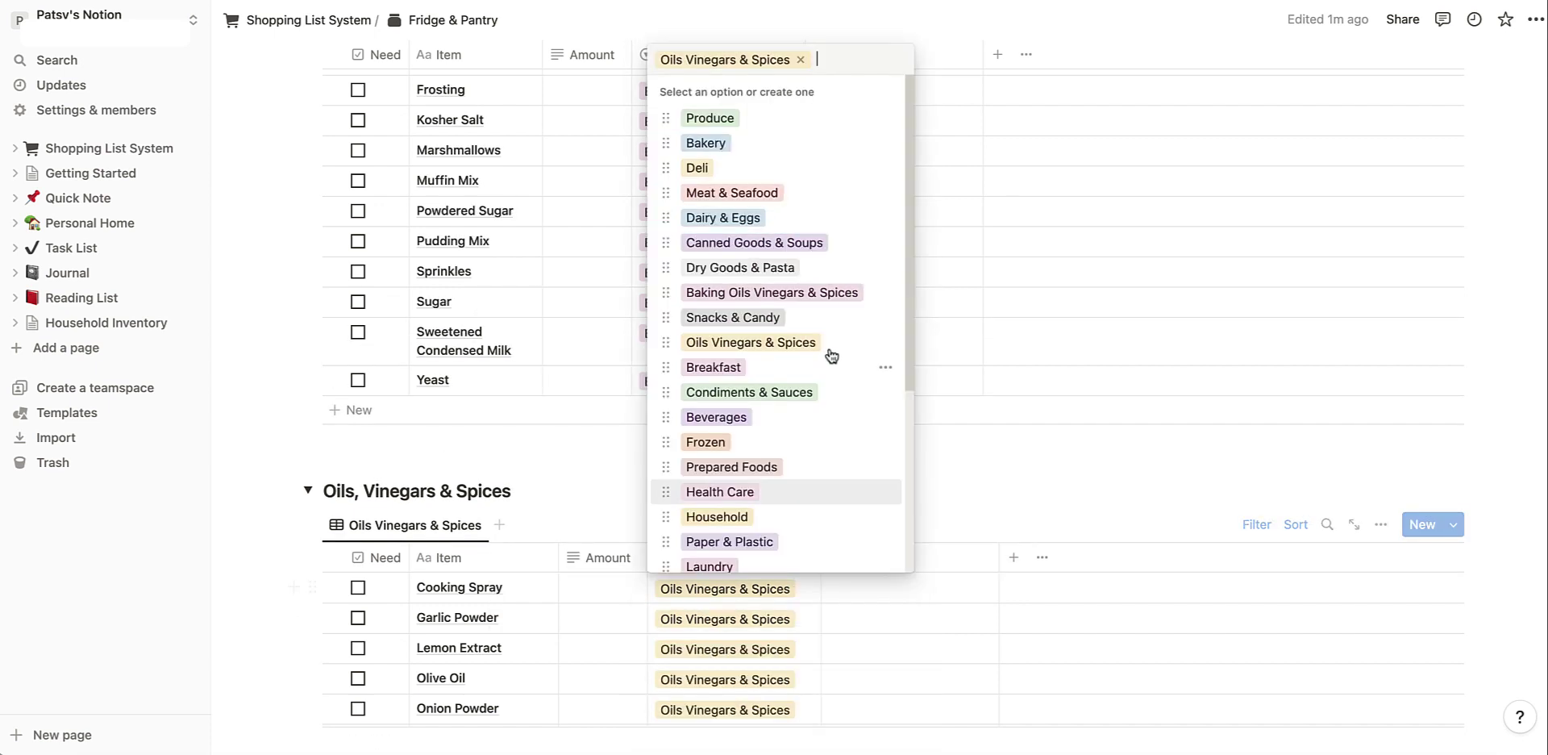
pyautogui.click(770, 290)
pyautogui.click(734, 622)
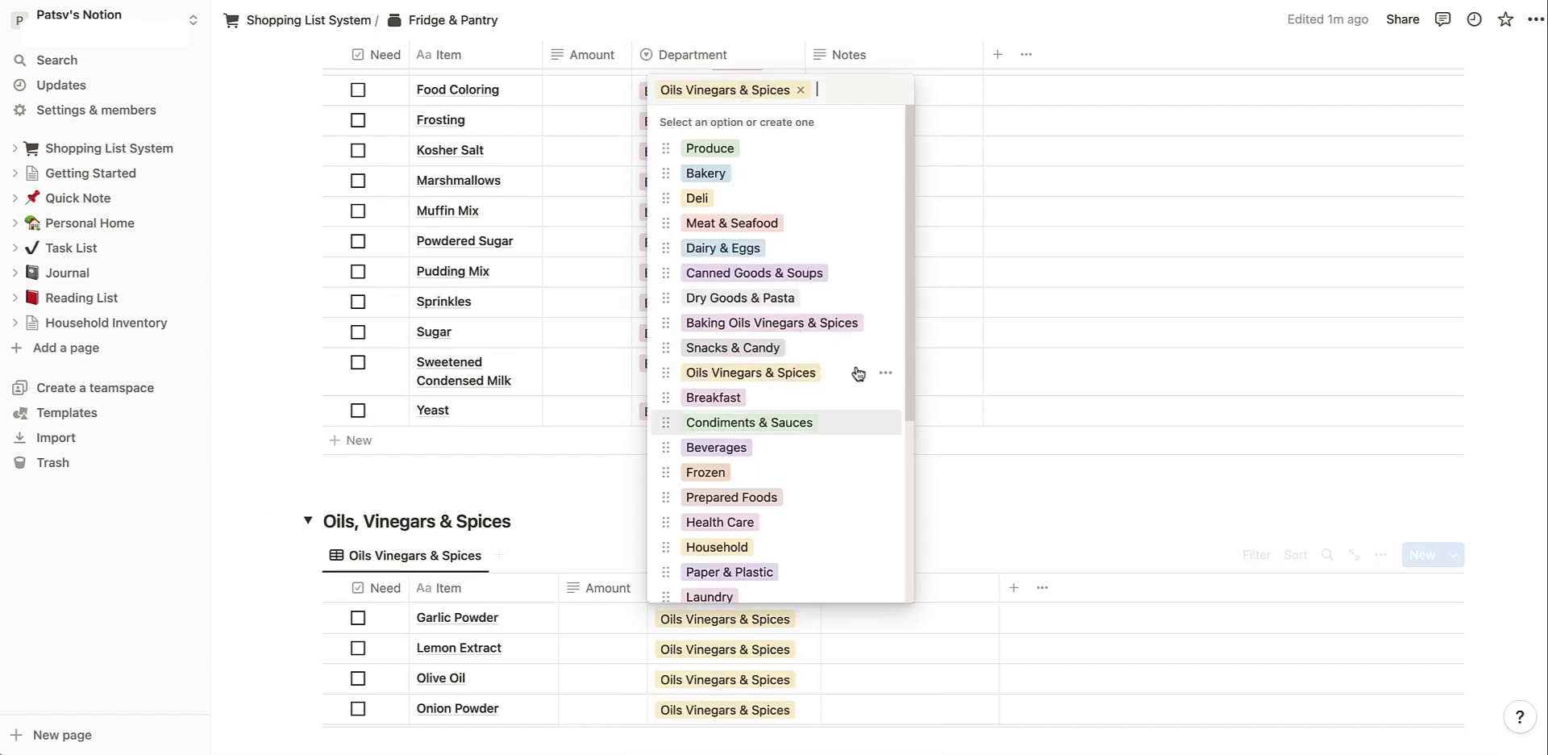
pyautogui.click(799, 323)
pyautogui.scroll(2, 559, 586)
pyautogui.scroll(10, 560, 586)
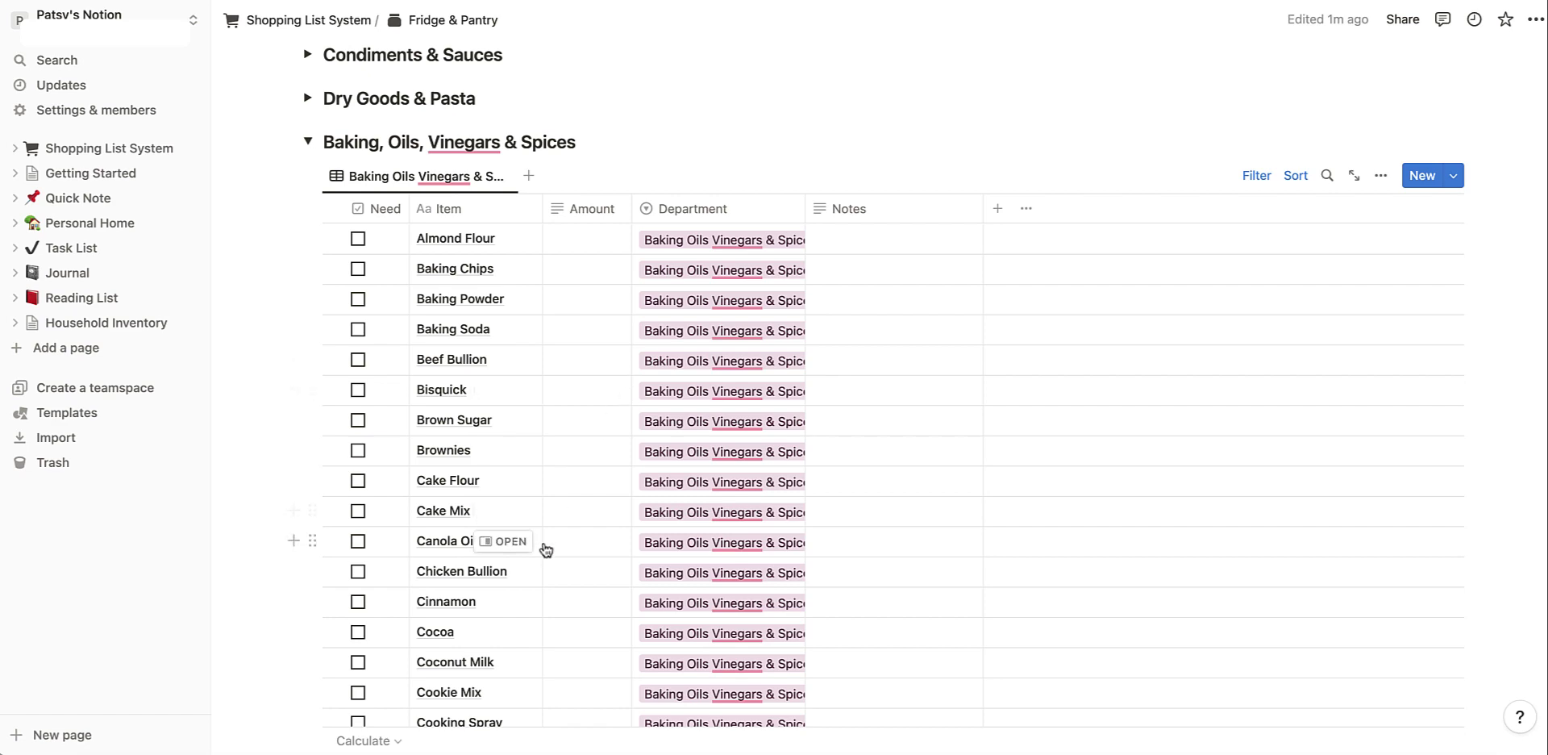
pyautogui.scroll(-10, 542, 546)
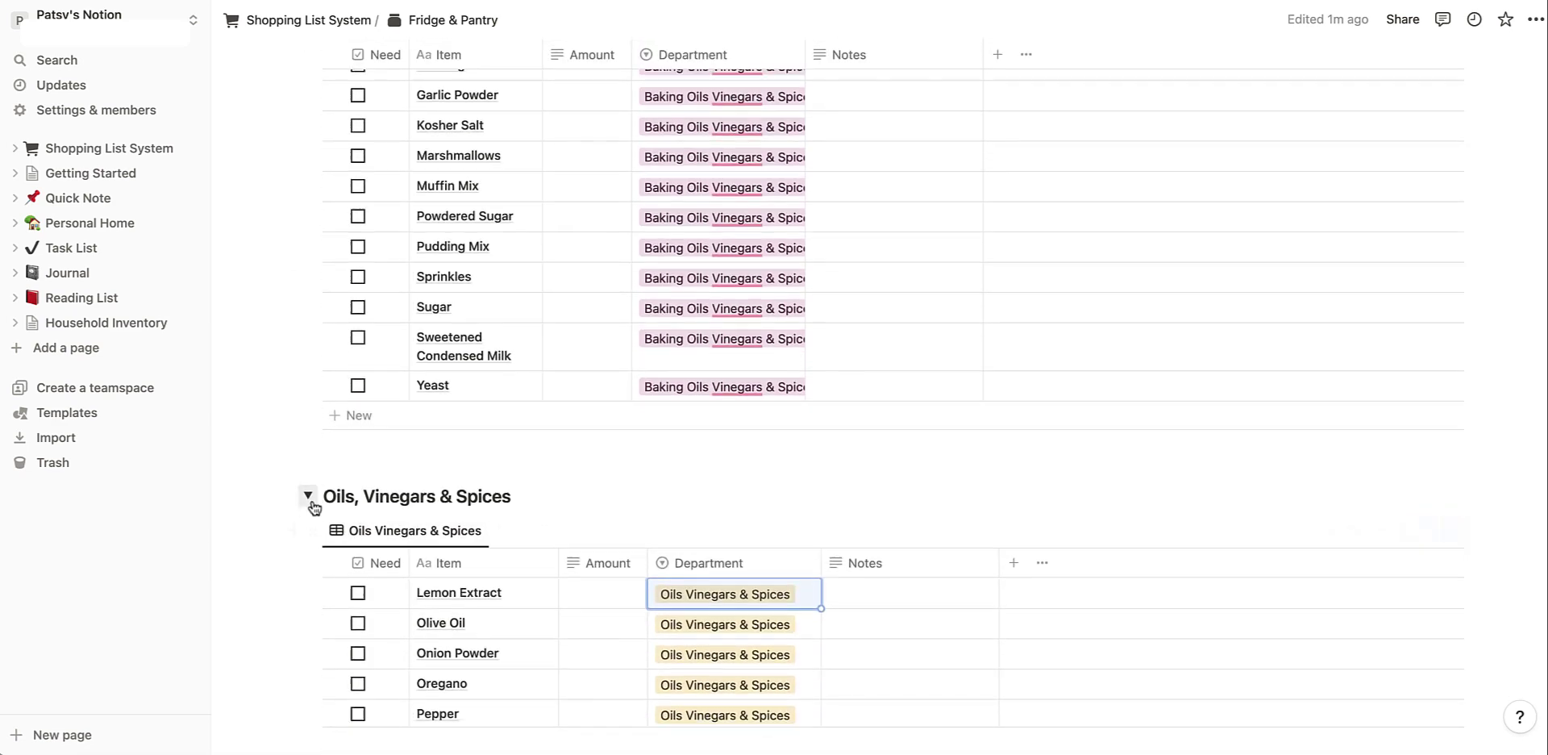
# - Delete the Oils, Vinegars & Spices section from the Fridge & Pantry page
pyautogui.click(287, 499)
pyautogui.click(119, 398)
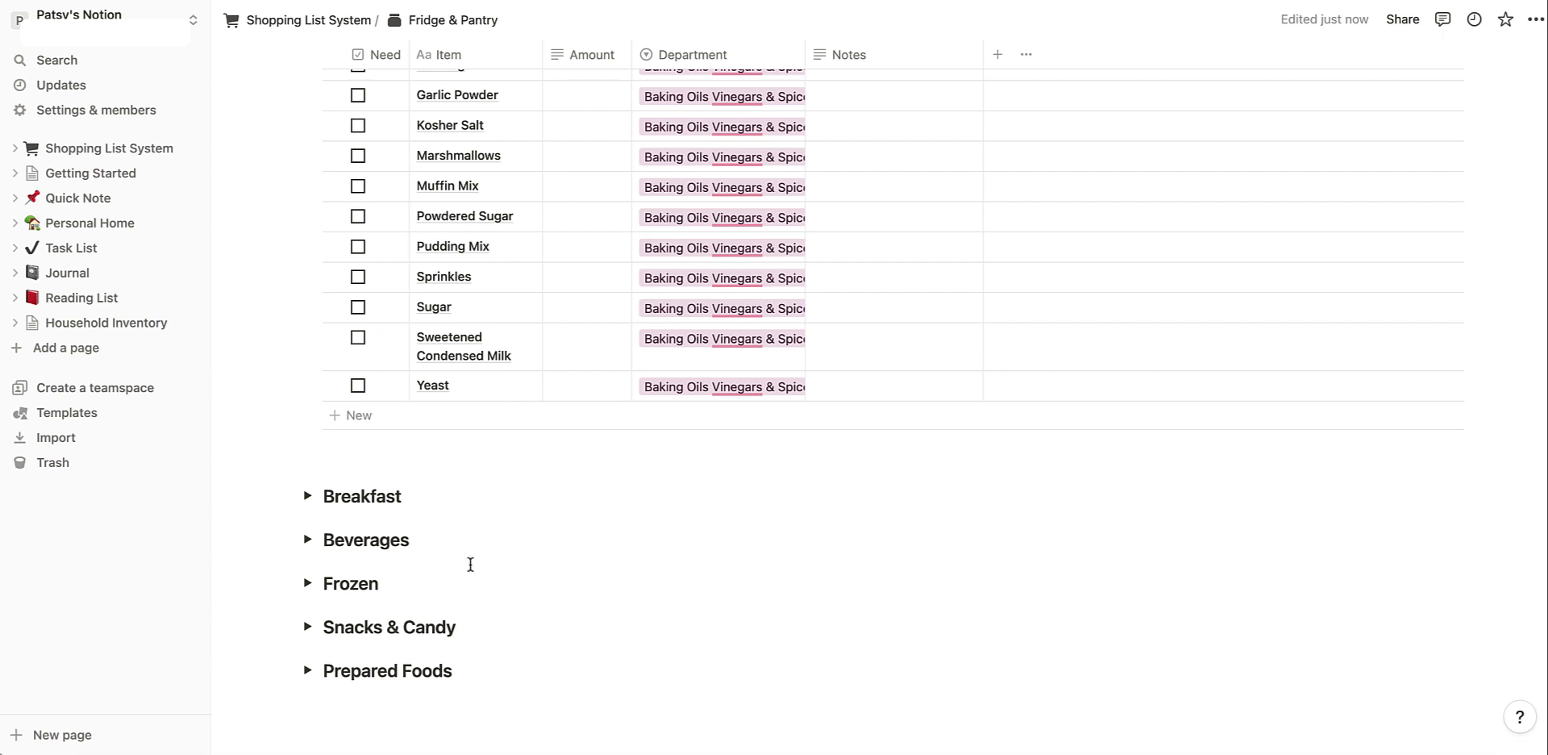
# - Duplicate the Snacks & Candy section and rename the original heading "Salty Snacks"
pyautogui.scroll(-3, 470, 562)
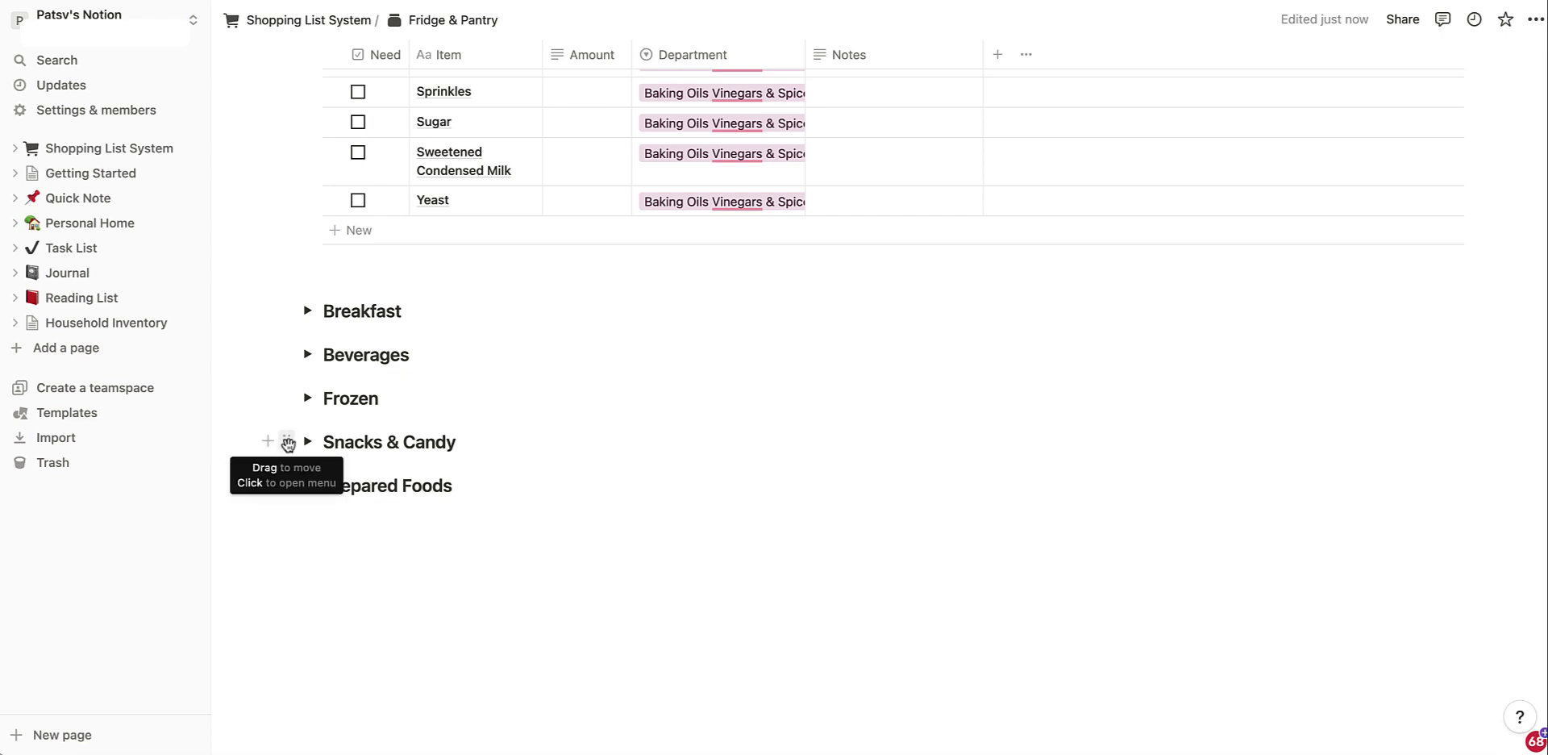
pyautogui.click(288, 442)
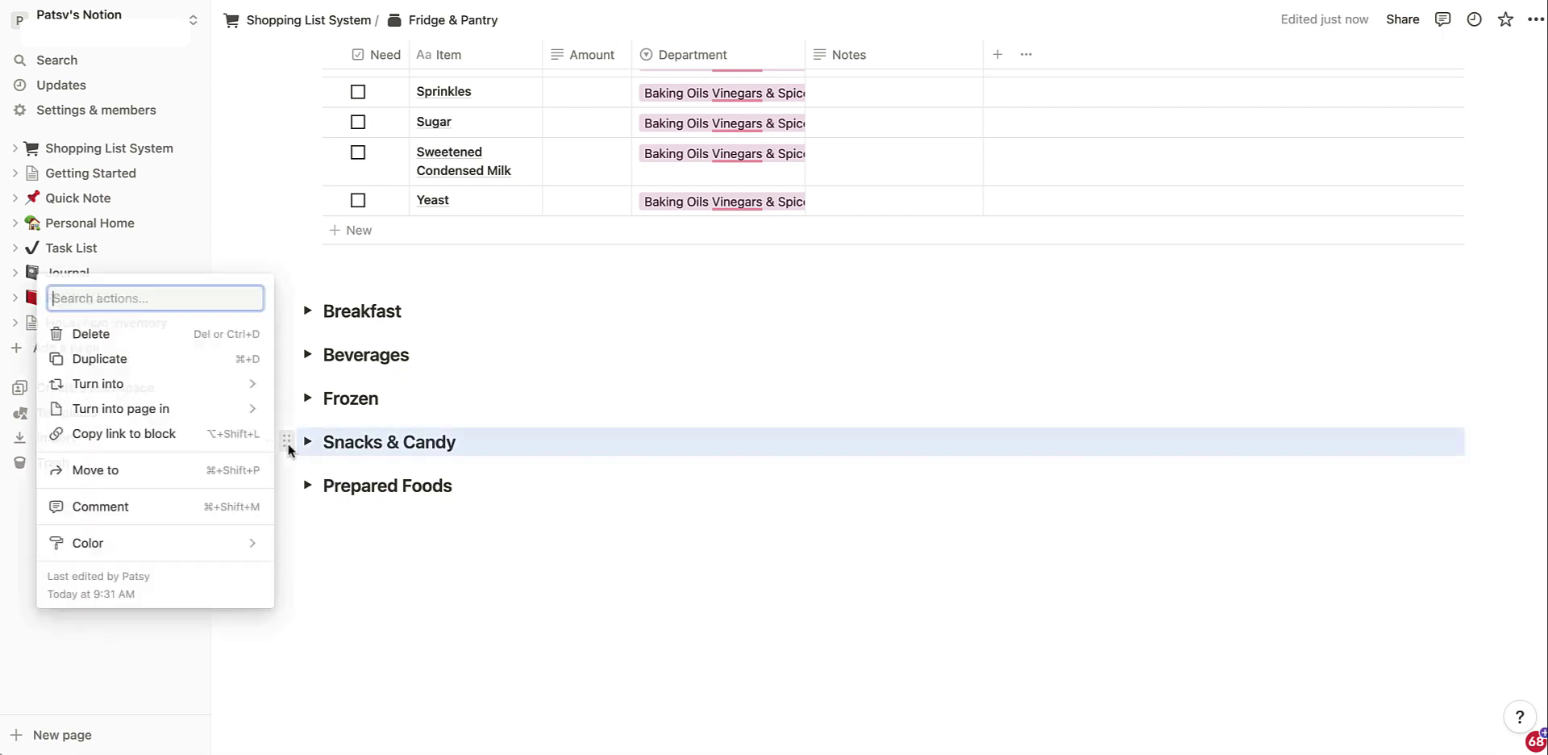
pyautogui.click(128, 359)
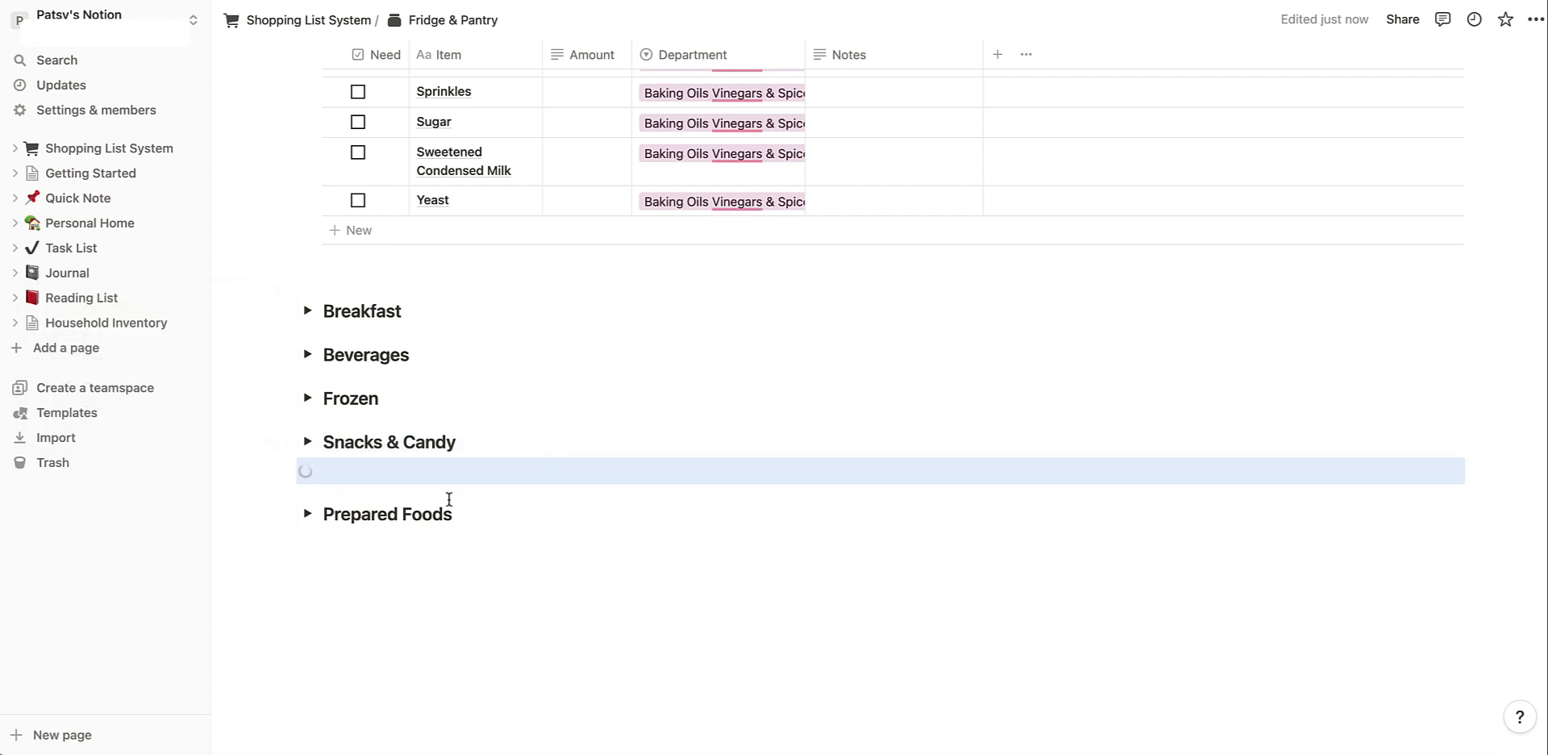
pyautogui.click(460, 444)
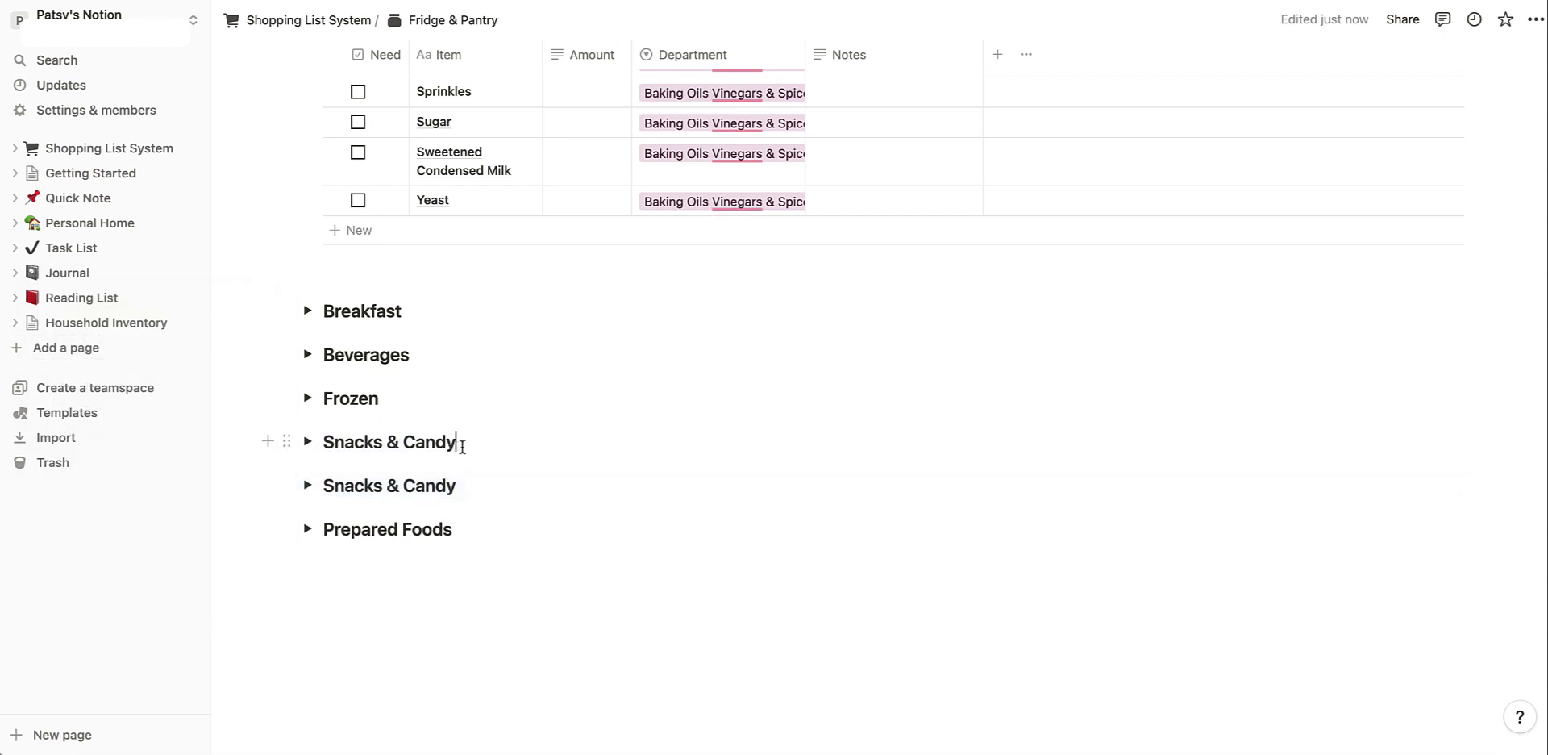
pyautogui.press('BackSpace')
pyautogui.press('BackSpace')
pyautogui.press('BackSpace')
pyautogui.press('BackSpace')
pyautogui.press('BackSpace')
pyautogui.press('BackSpace')
pyautogui.press('BackSpace')
pyautogui.press('BackSpace')
pyautogui.press('BackSpace')
pyautogui.press('BackSpace')
pyautogui.press('BackSpace')
pyautogui.press('BackSpace')
pyautogui.press('BackSpace')
pyautogui.write('alty Snakc')
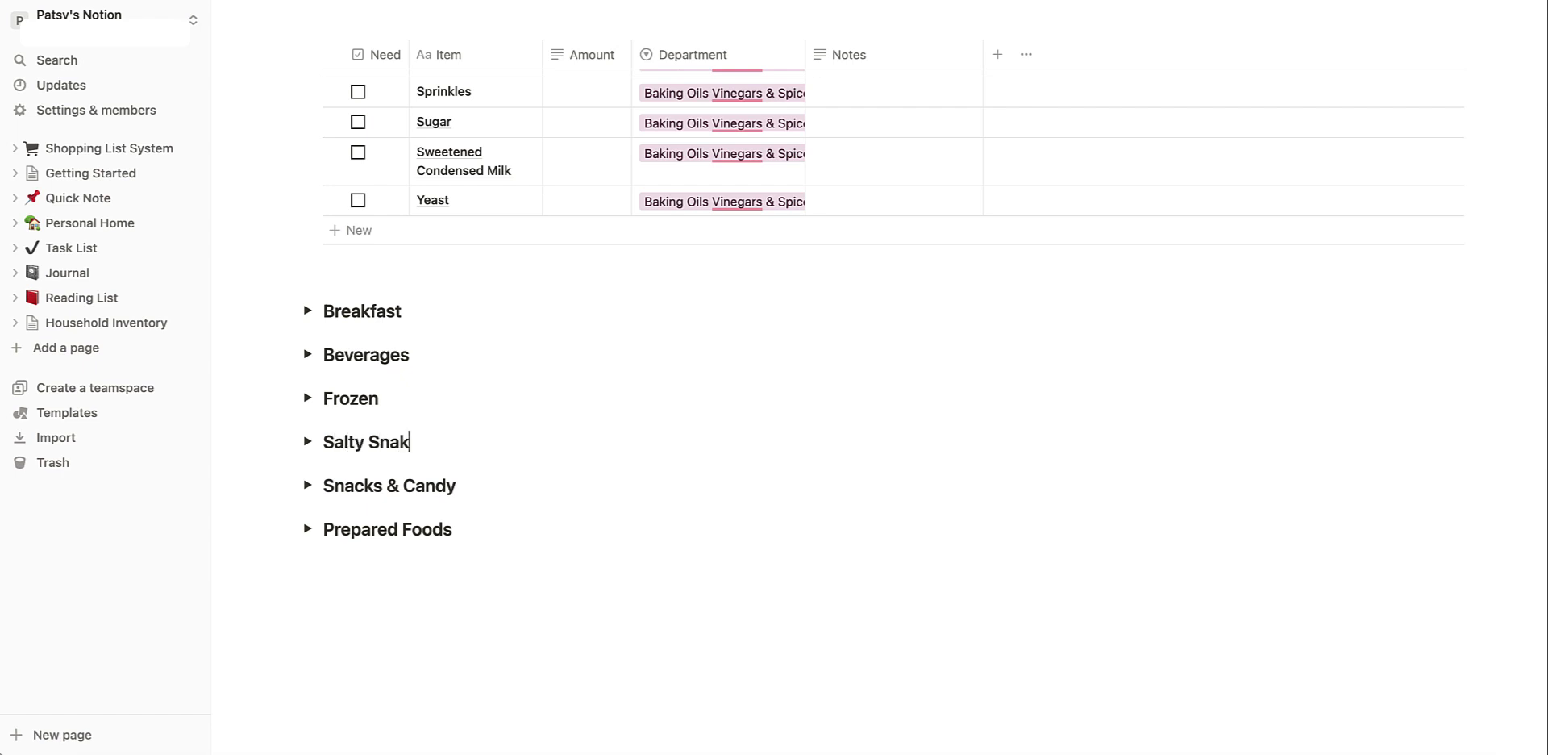
pyautogui.press('BackSpace')
pyautogui.press('BackSpace')
pyautogui.write('cks')
# - Rename the duplicated Snacks & Candy heading "Sweet Treats", leaving no blank line beneath it
pyautogui.click(457, 486)
pyautogui.tripleClick(457, 486)
pyautogui.write('Swe')
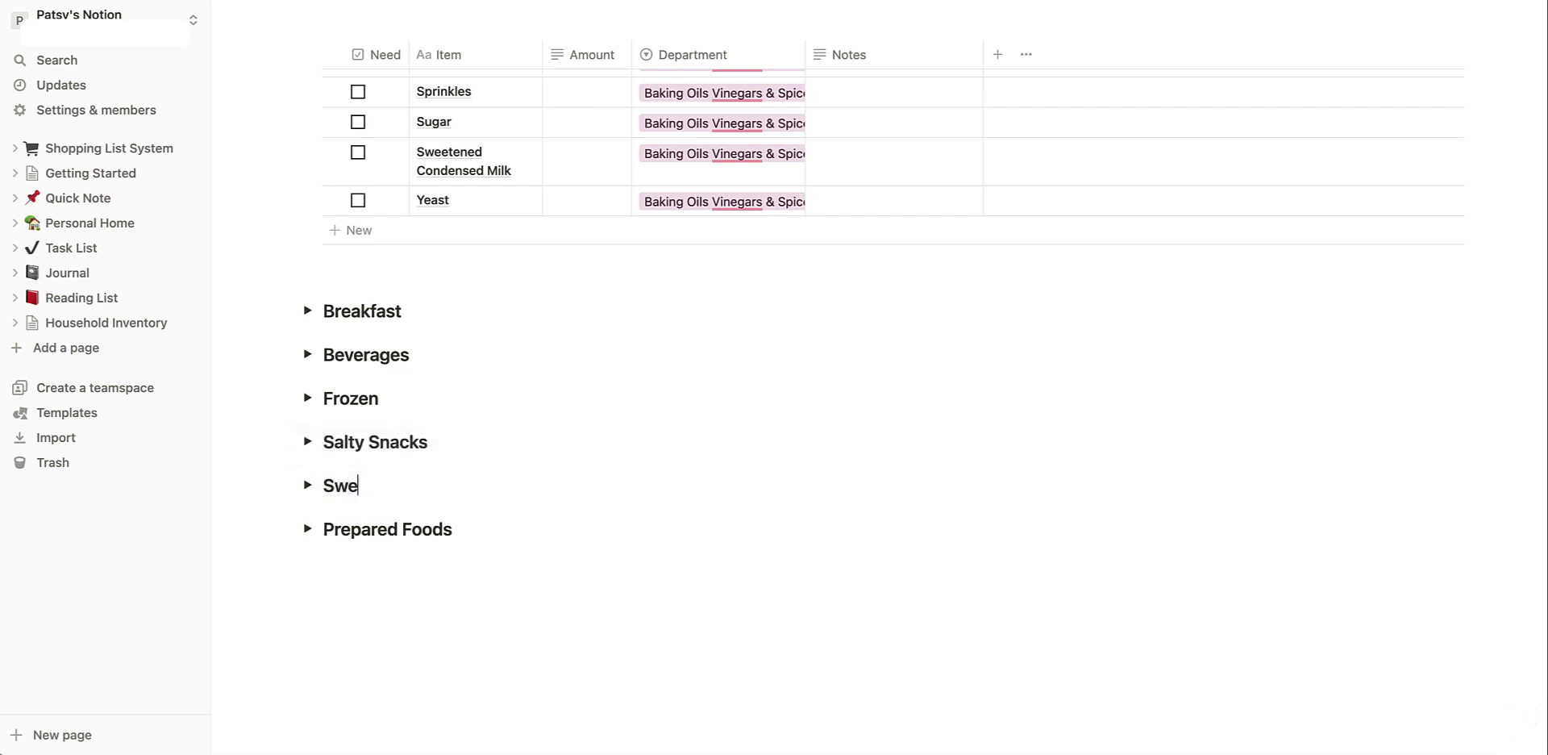
pyautogui.write('et Treats')
pyautogui.press('Return')
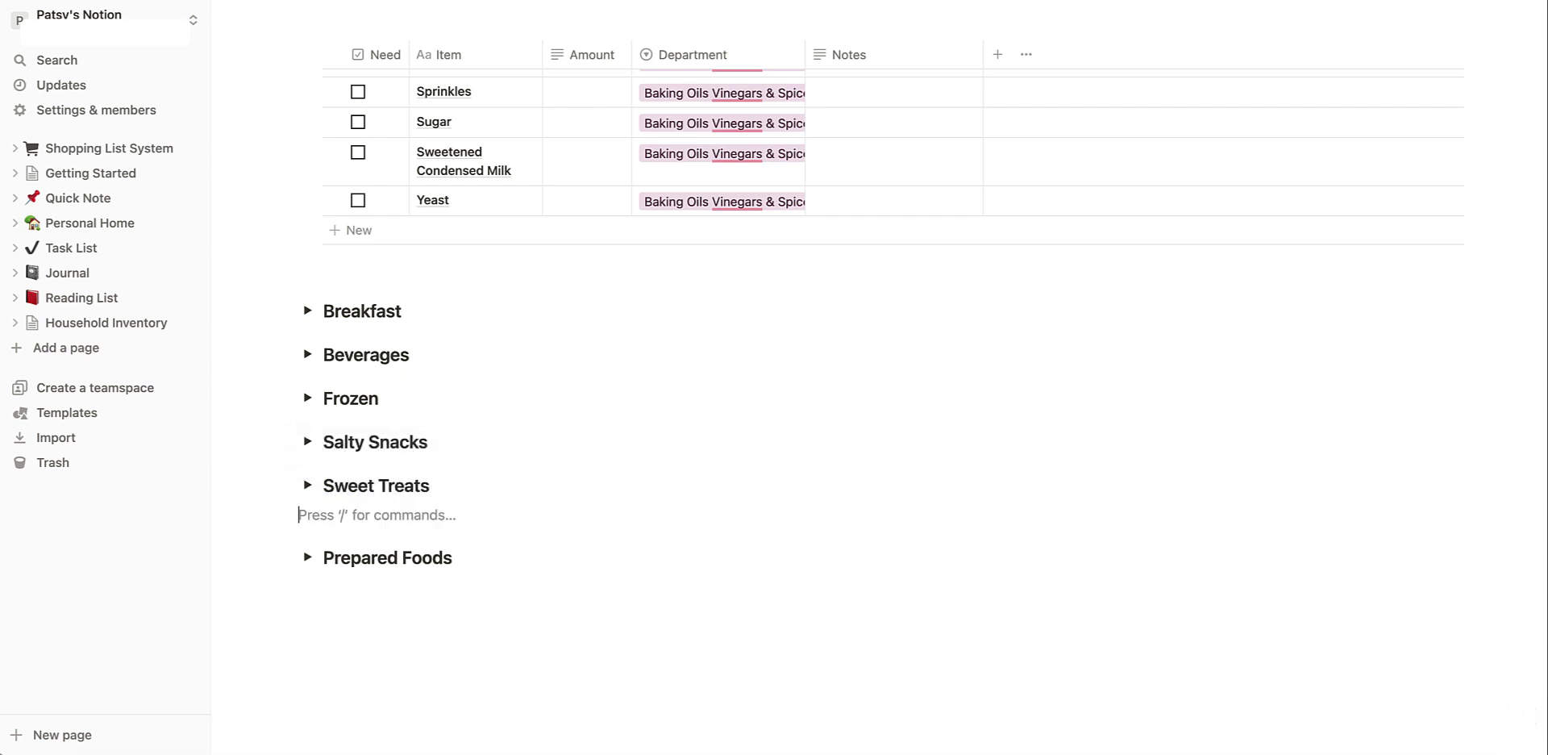
pyautogui.press('BackSpace')
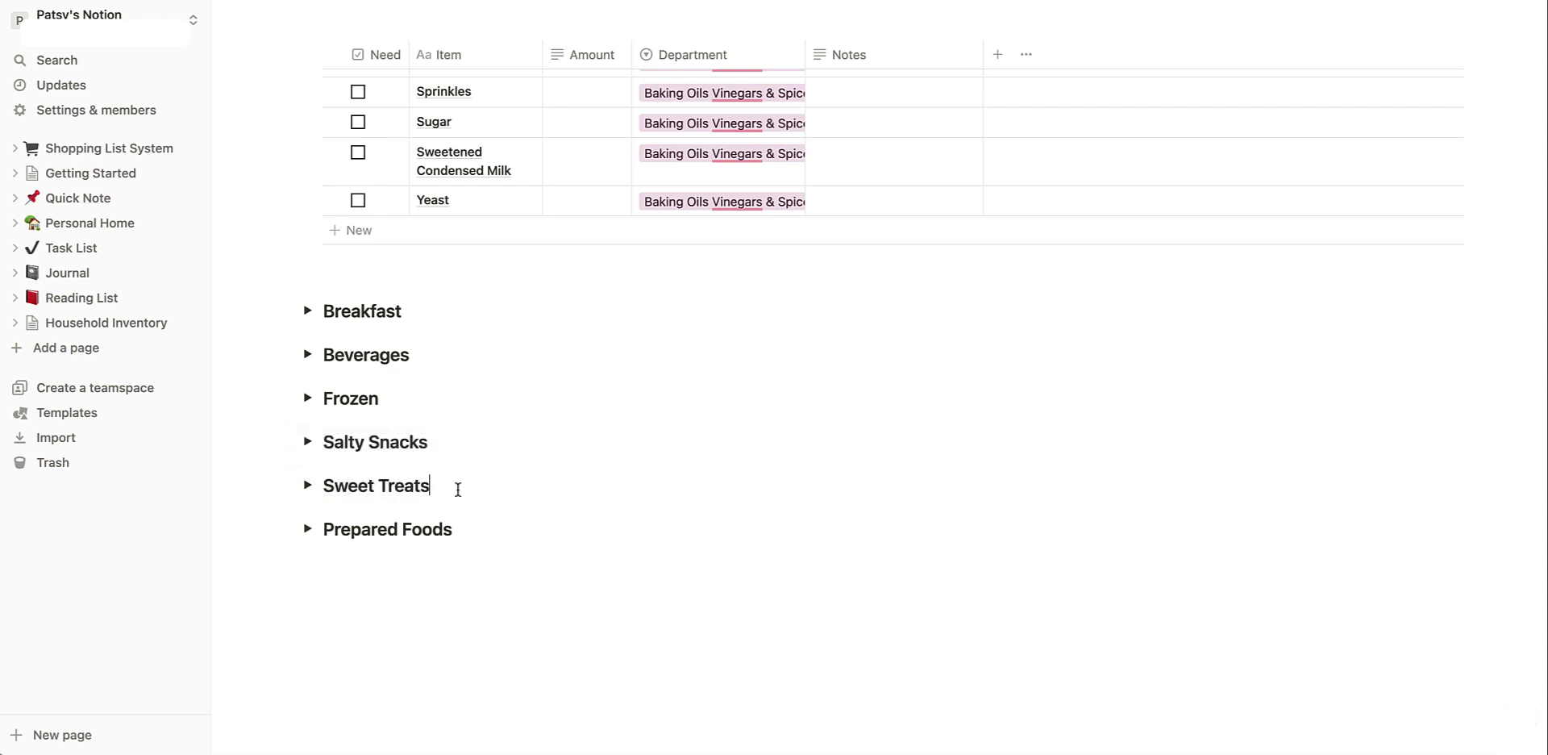
# - Expand the Salty Snacks section and rename its Snacks & Candy table view "Salty Snacks"
pyautogui.click(307, 441)
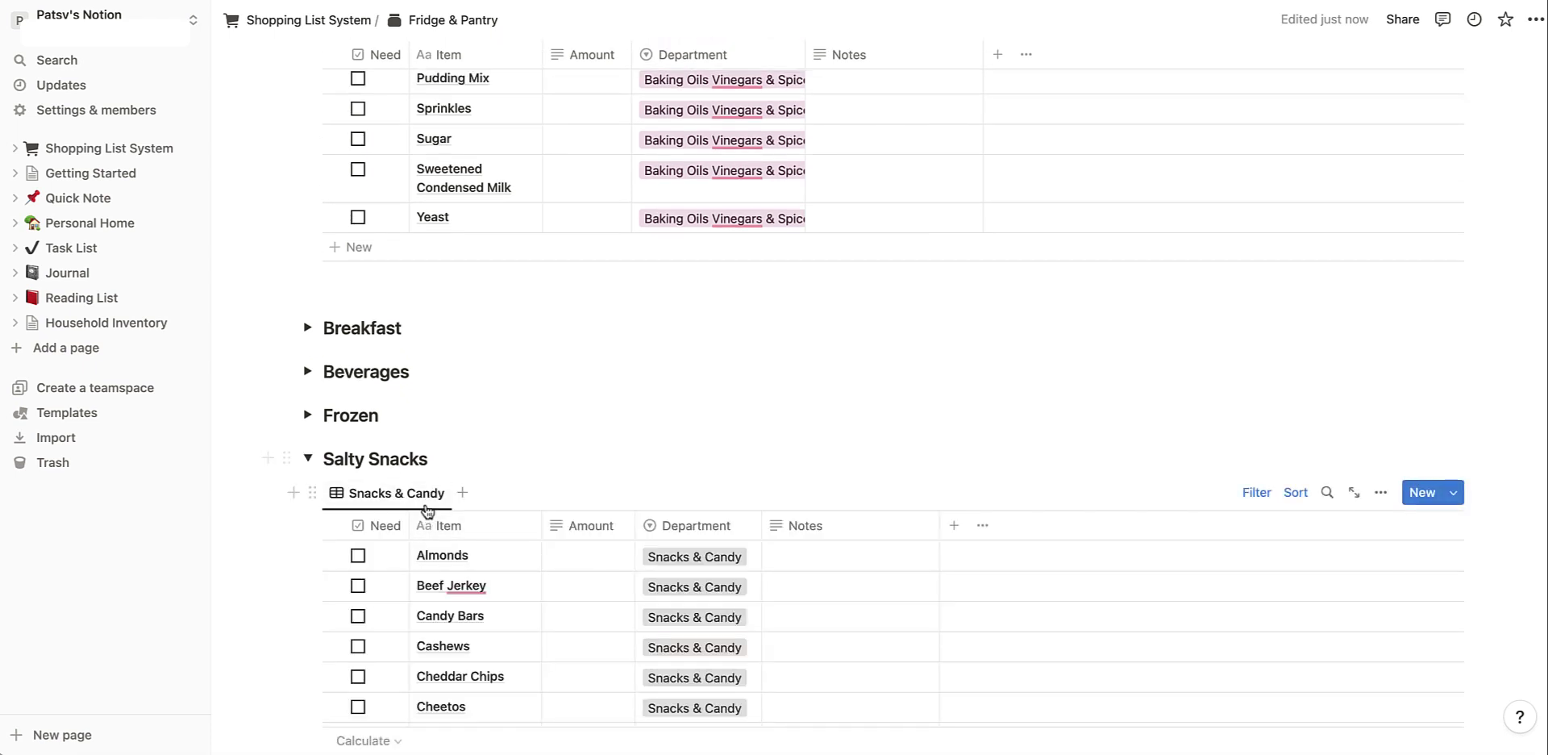
pyautogui.click(424, 502)
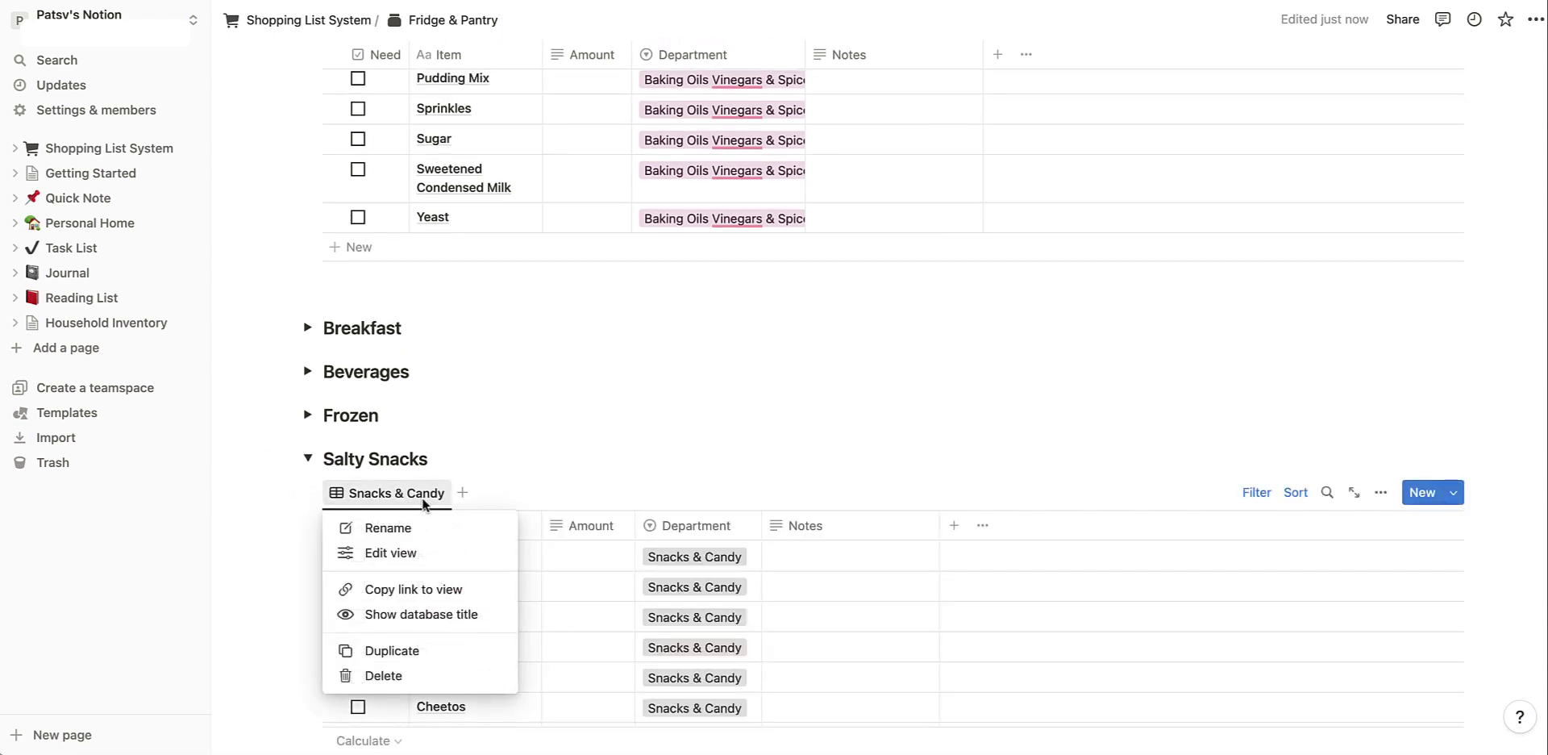
pyautogui.click(388, 527)
pyautogui.write('Salt')
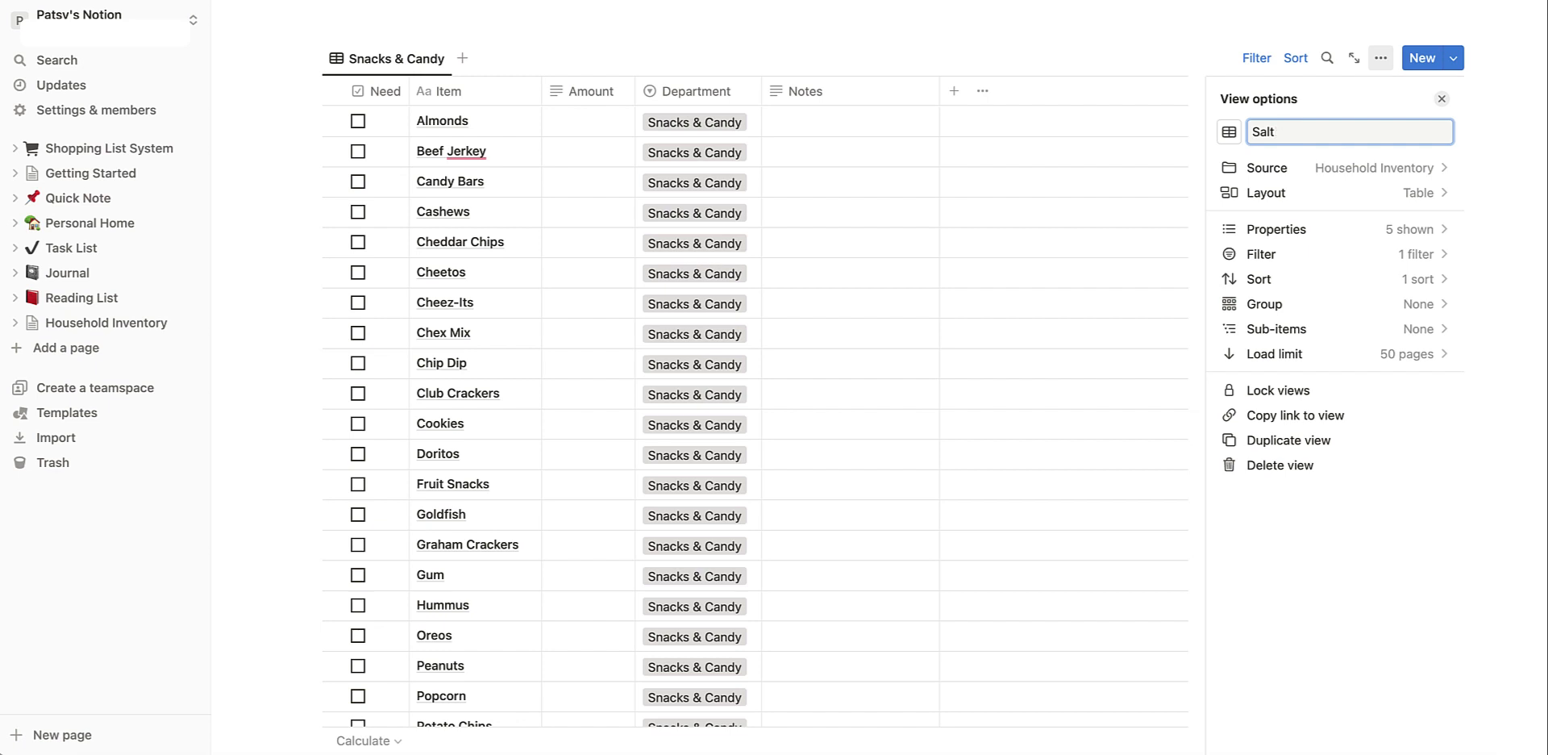
pyautogui.write('cks')
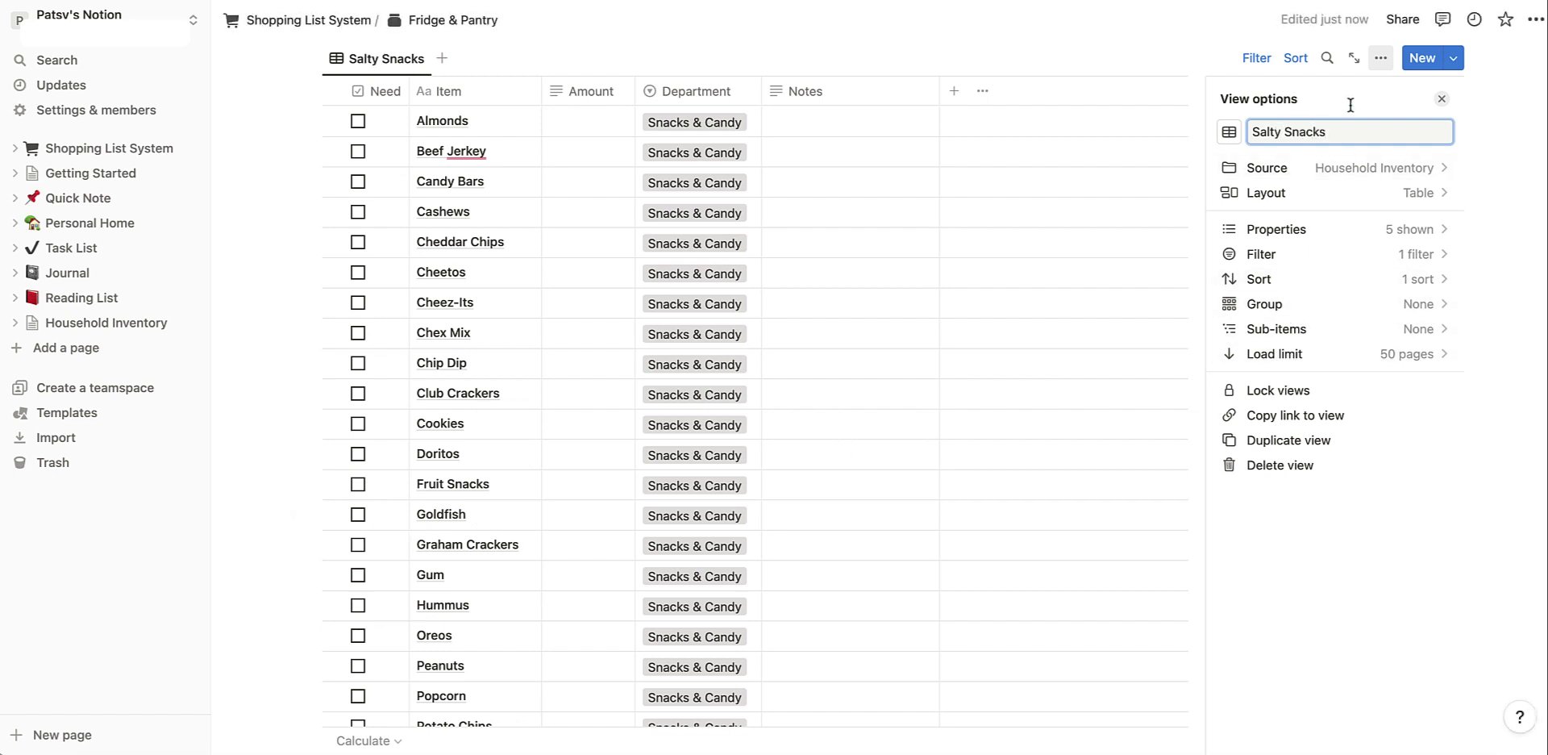
pyautogui.click(1152, 56)
# - Add the options "Salty Snacks" and "Sweet Snacks" to the Department property
pyautogui.click(674, 96)
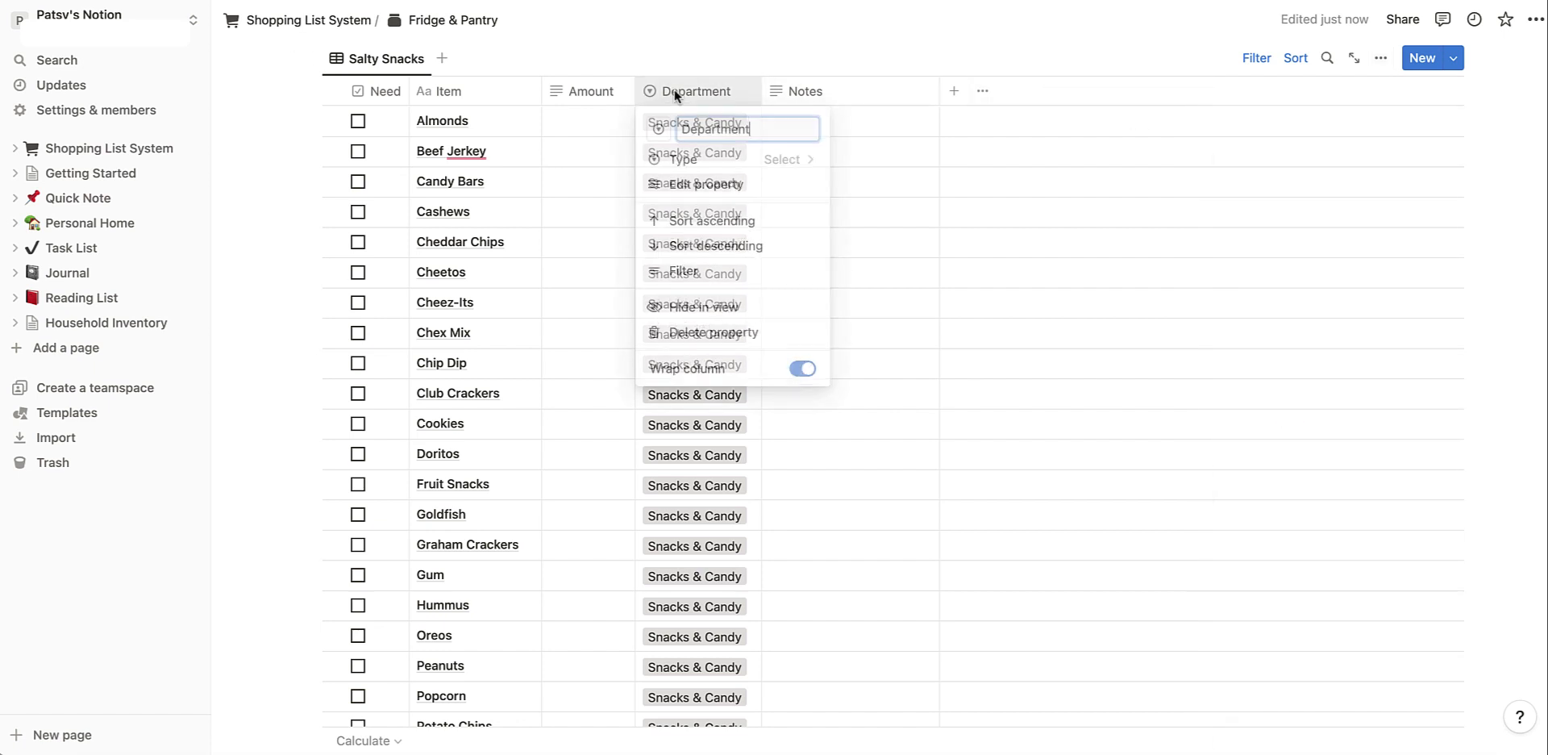
pyautogui.click(725, 187)
pyautogui.click(1433, 204)
pyautogui.write('Salty Snacks')
pyautogui.press('Return')
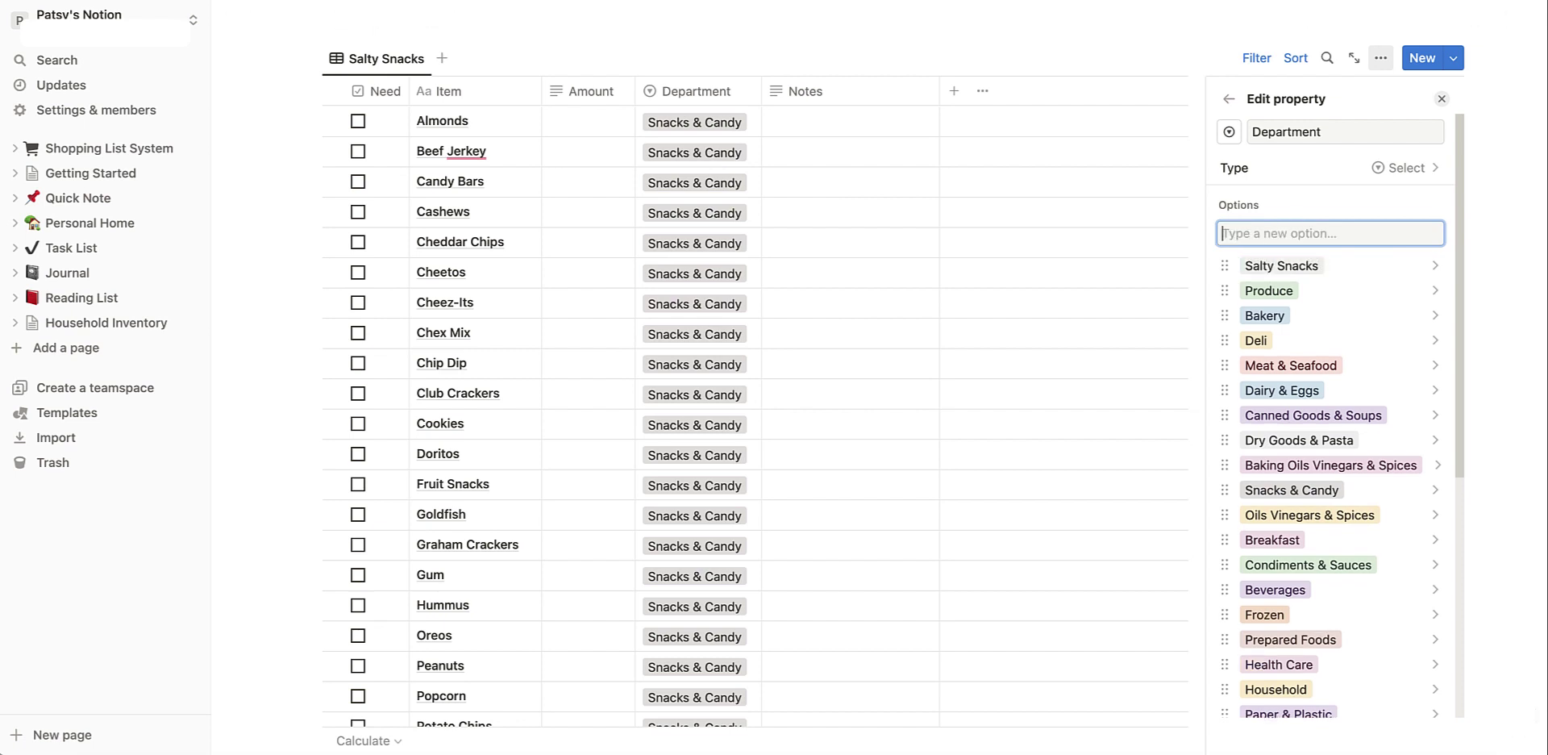
pyautogui.scroll(-1, 1330, 403)
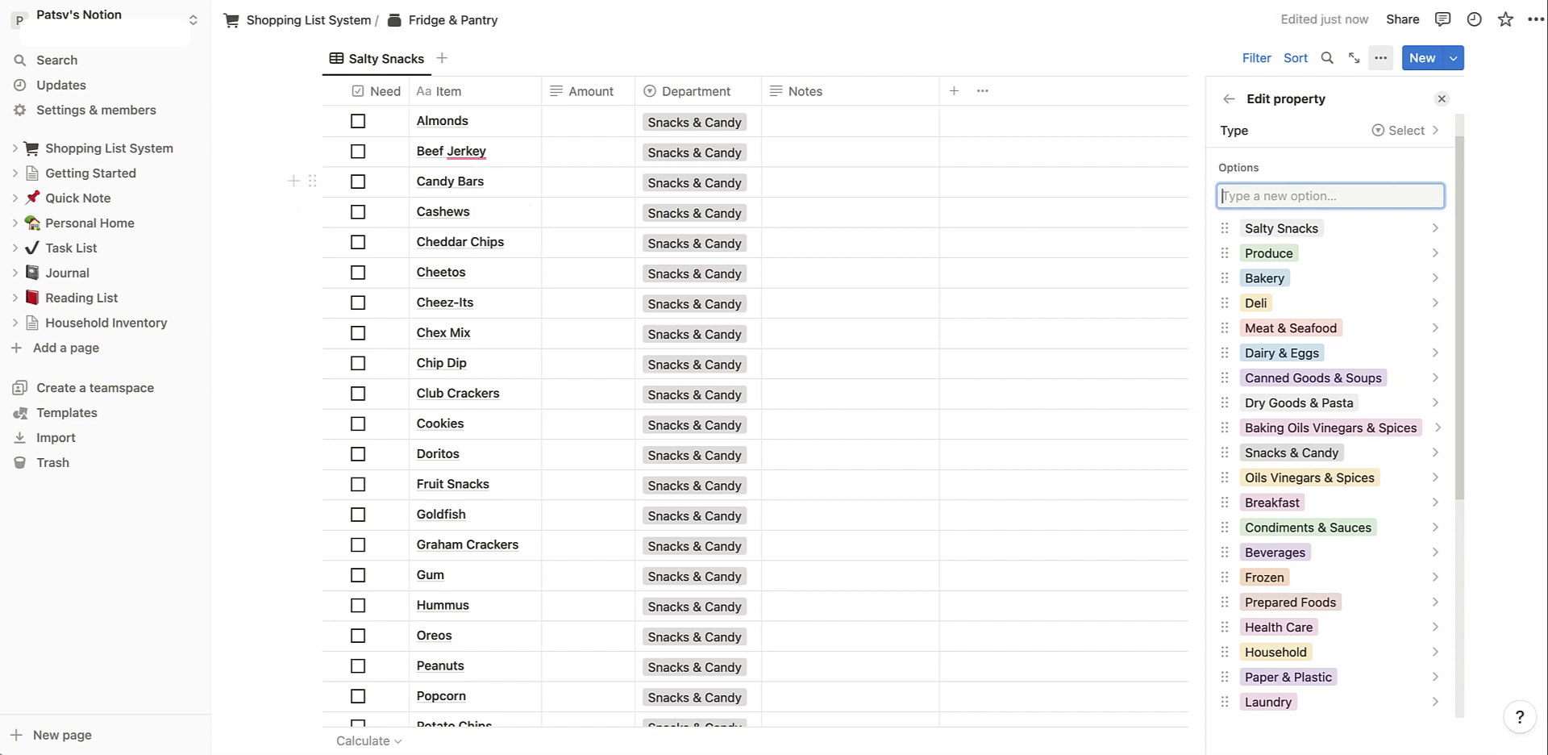
pyautogui.write('Sweet ')
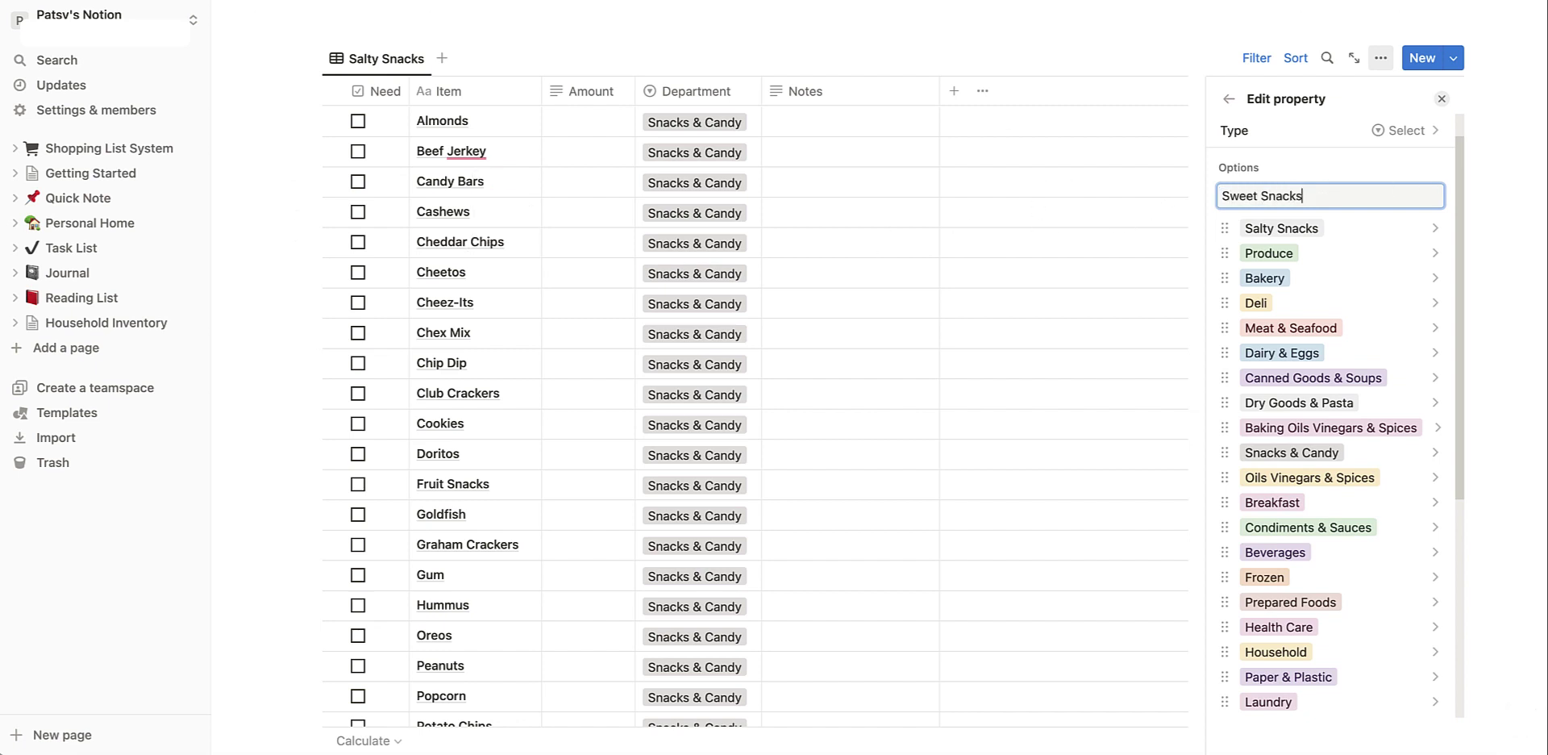
pyautogui.write('Snacks')
pyautogui.press('Return')
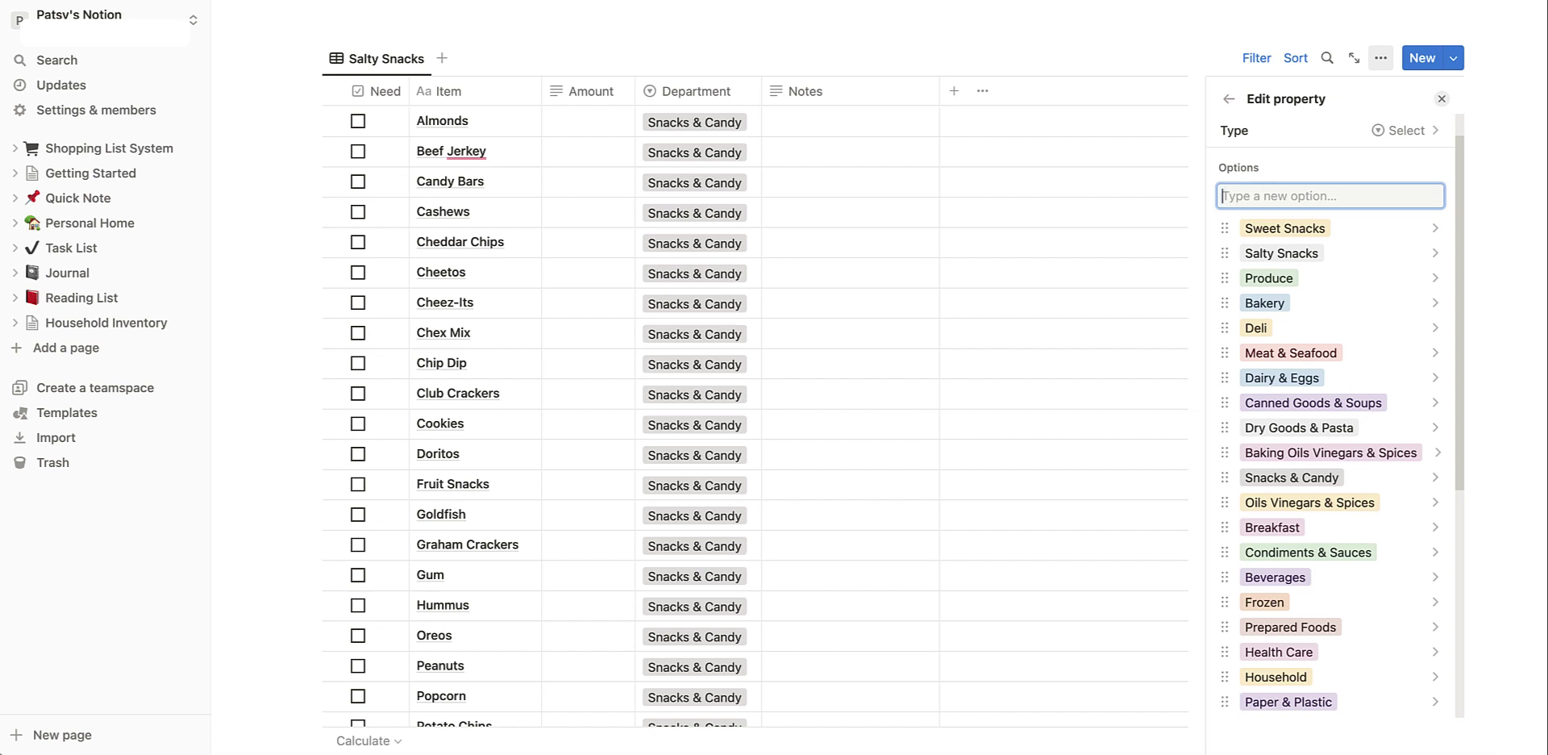
# - Reorder the Department options so Salty Snacks sits just before Snacks & Candy and Sweet Snacks just after it
pyautogui.moveTo(1225, 228); pyautogui.dragTo(1260, 482)
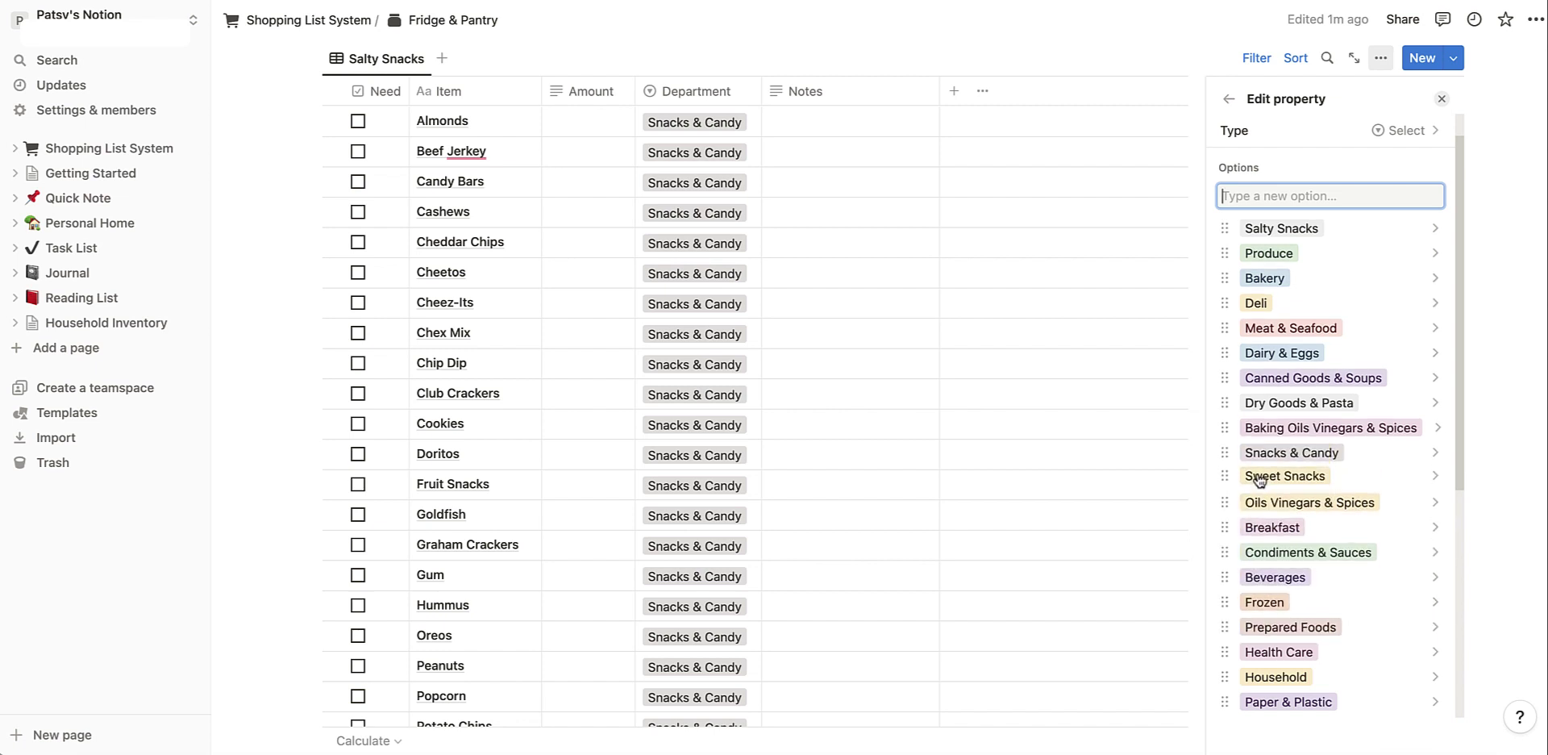
pyautogui.moveTo(1224, 228); pyautogui.dragTo(1250, 418)
pyautogui.scroll(2, 1250, 418)
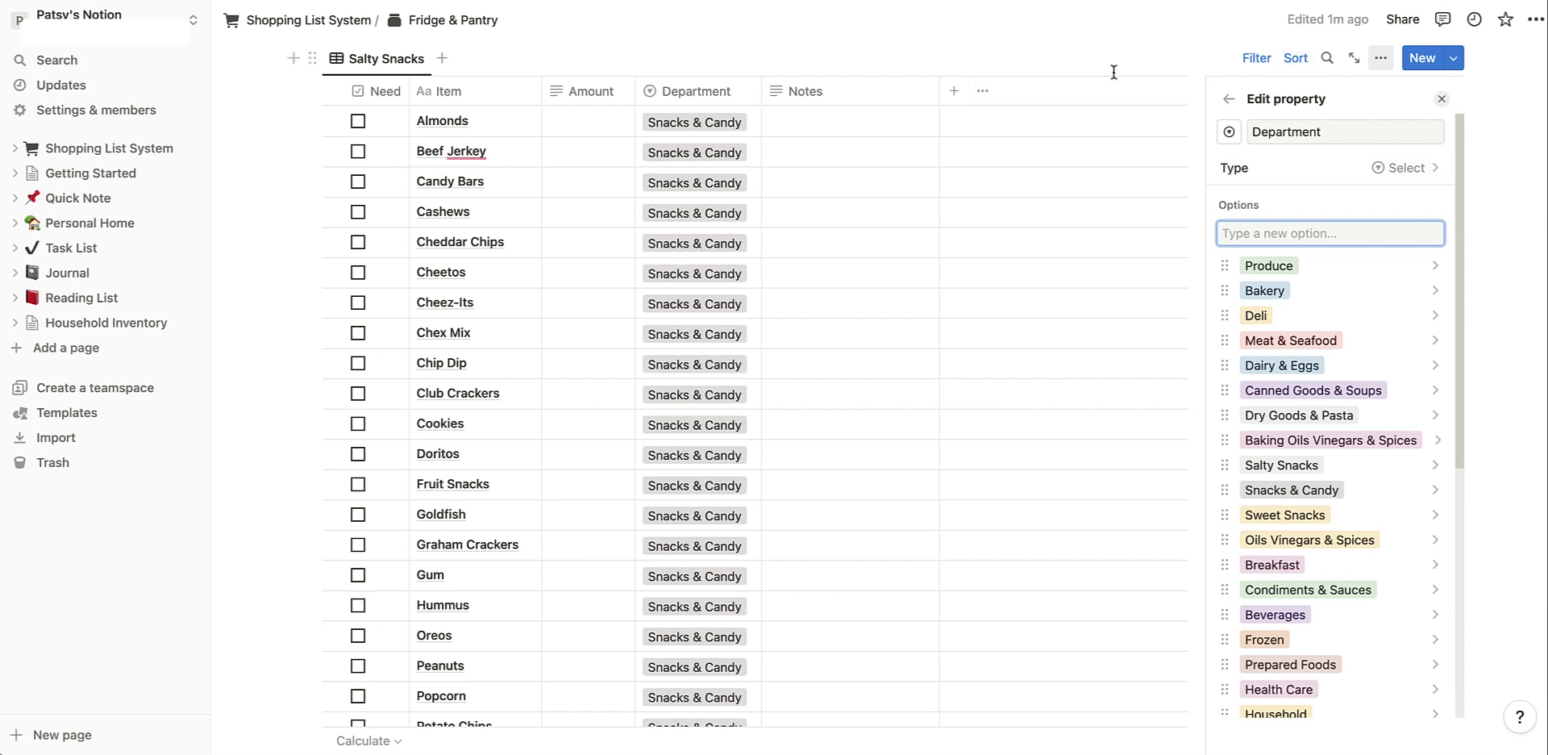
pyautogui.click(1148, 61)
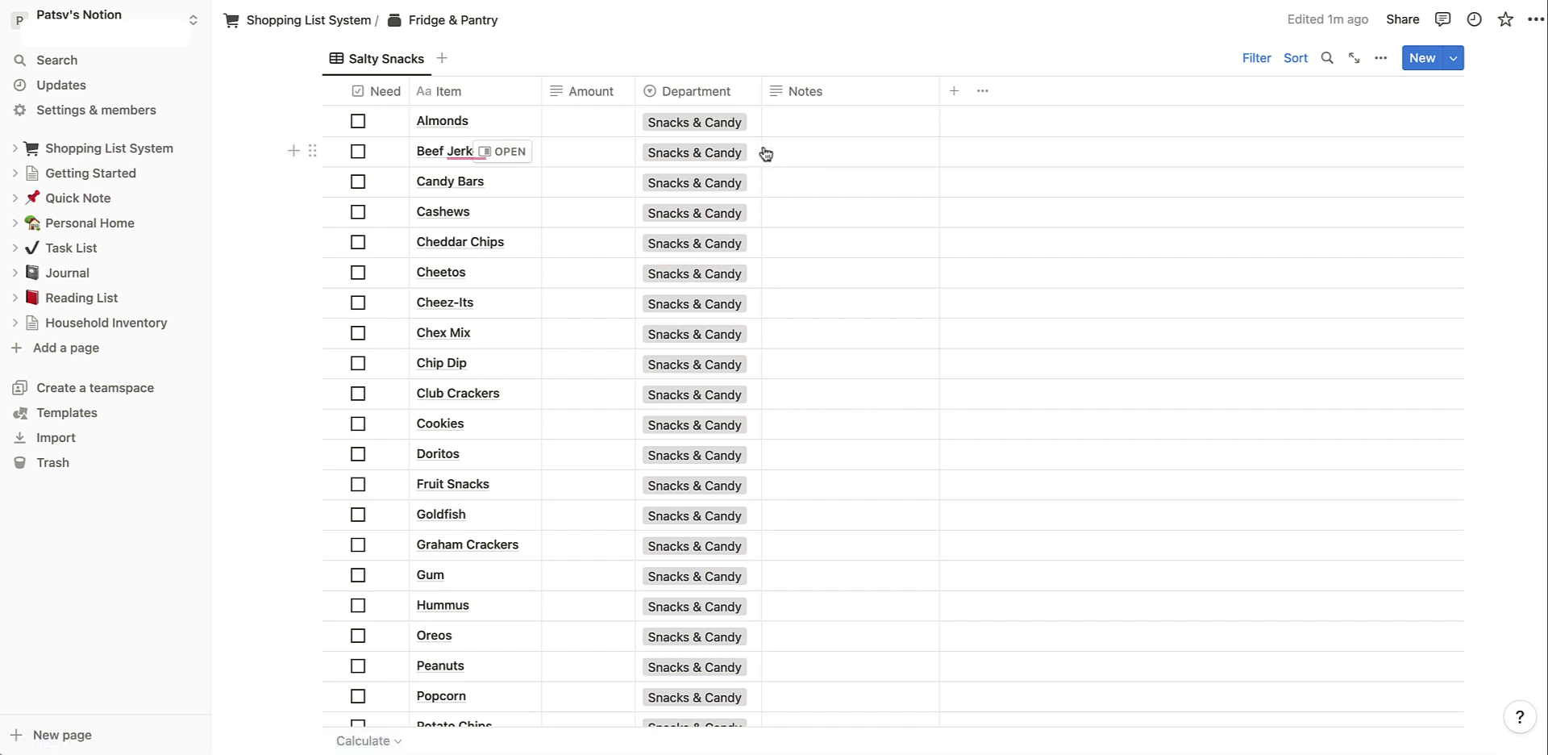
# - Set the department of Almonds, Beef Jerkey and Candy Bars to Salty Snacks
pyautogui.click(712, 122)
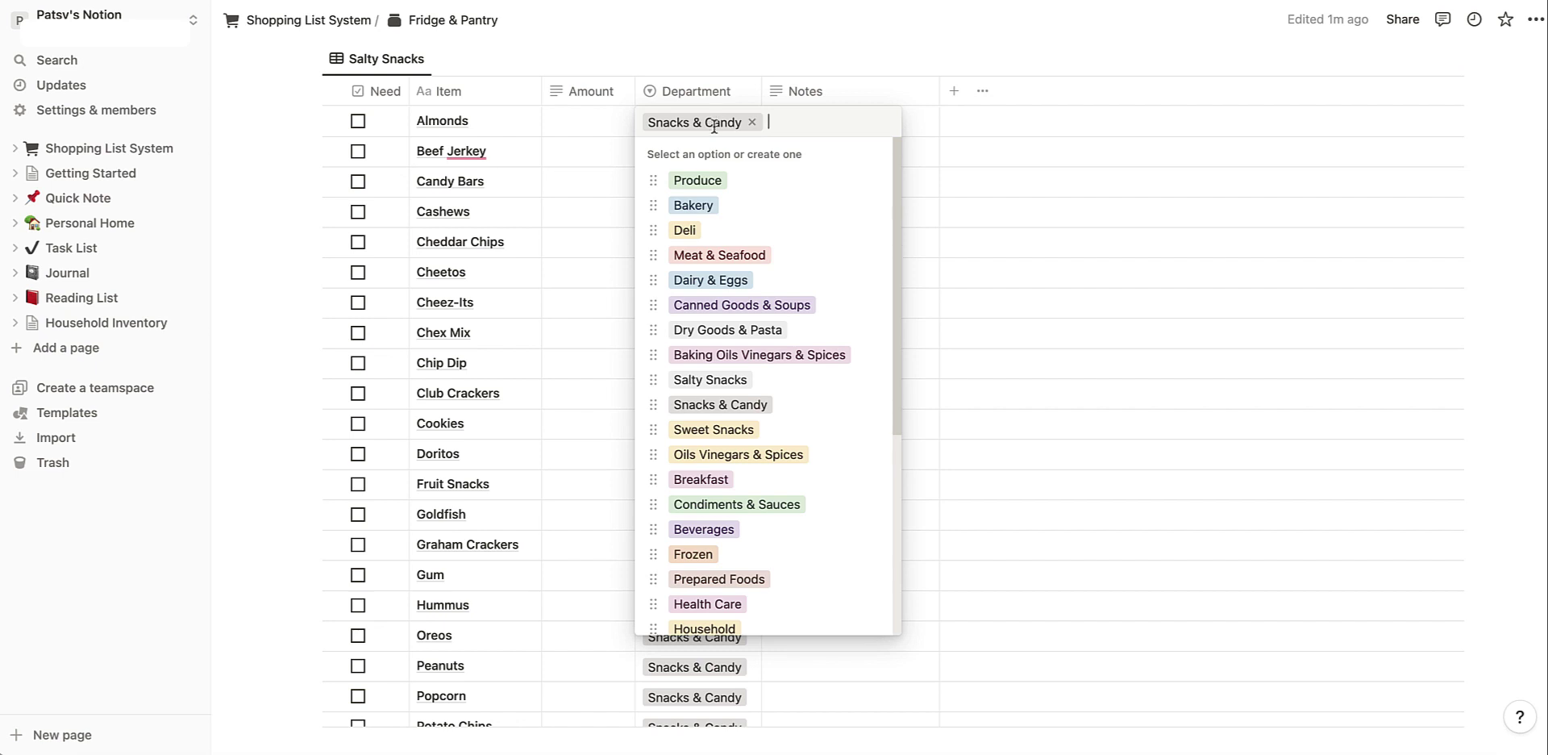
pyautogui.click(711, 380)
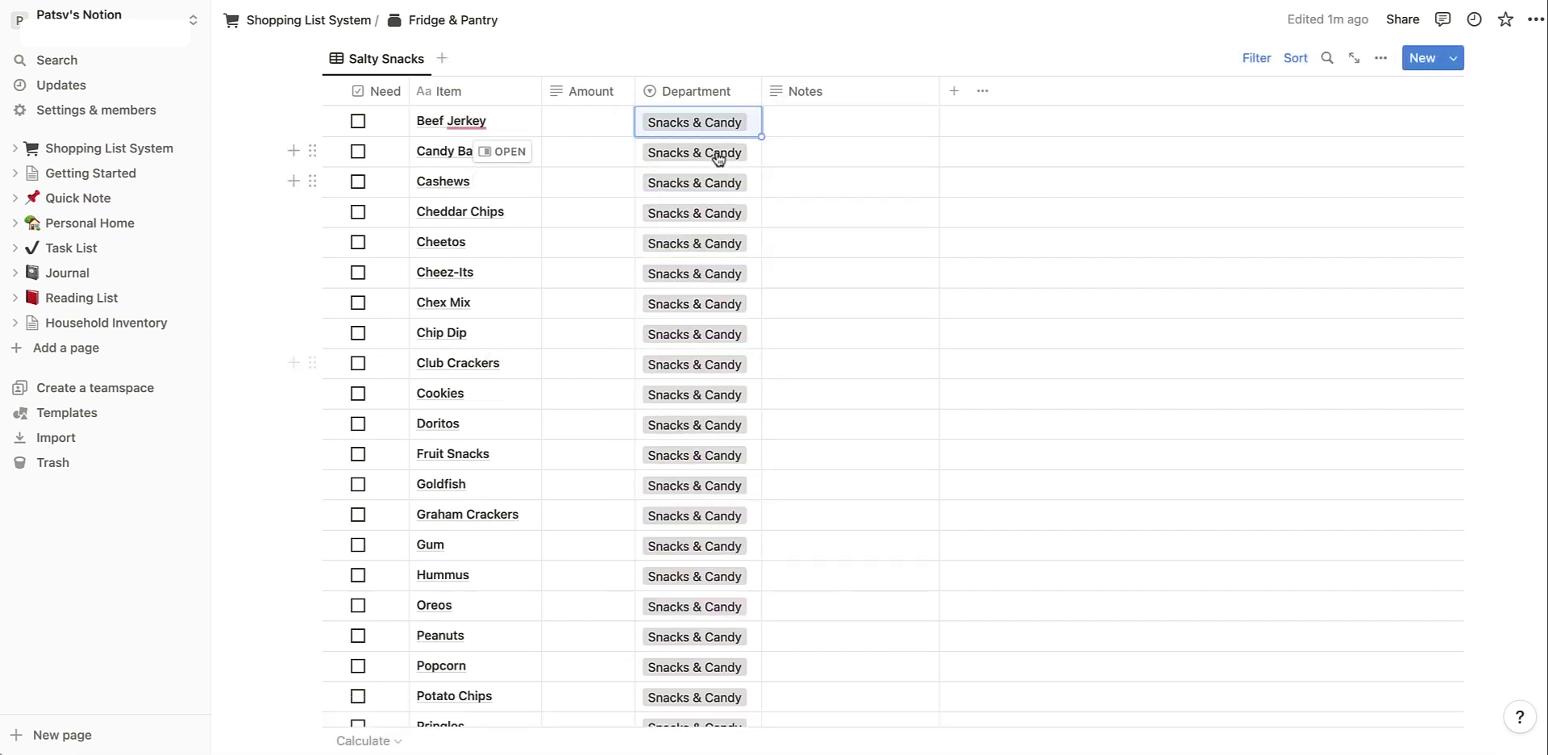
pyautogui.click(712, 122)
pyautogui.click(711, 380)
pyautogui.click(712, 123)
pyautogui.click(711, 380)
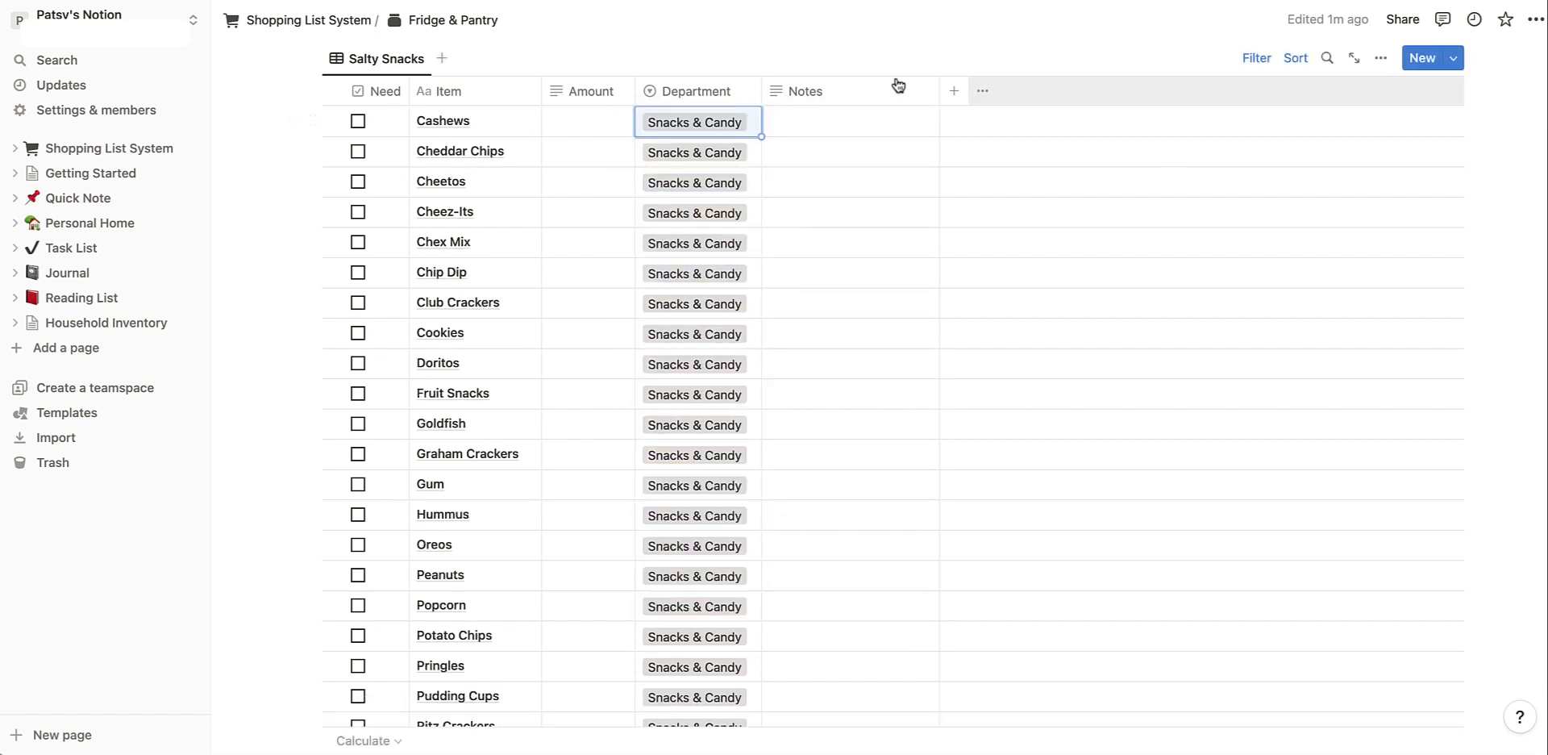
# - Change the Salty Snacks view's Department filter from Snacks & Candy to Salty Snacks only
pyautogui.click(1382, 62)
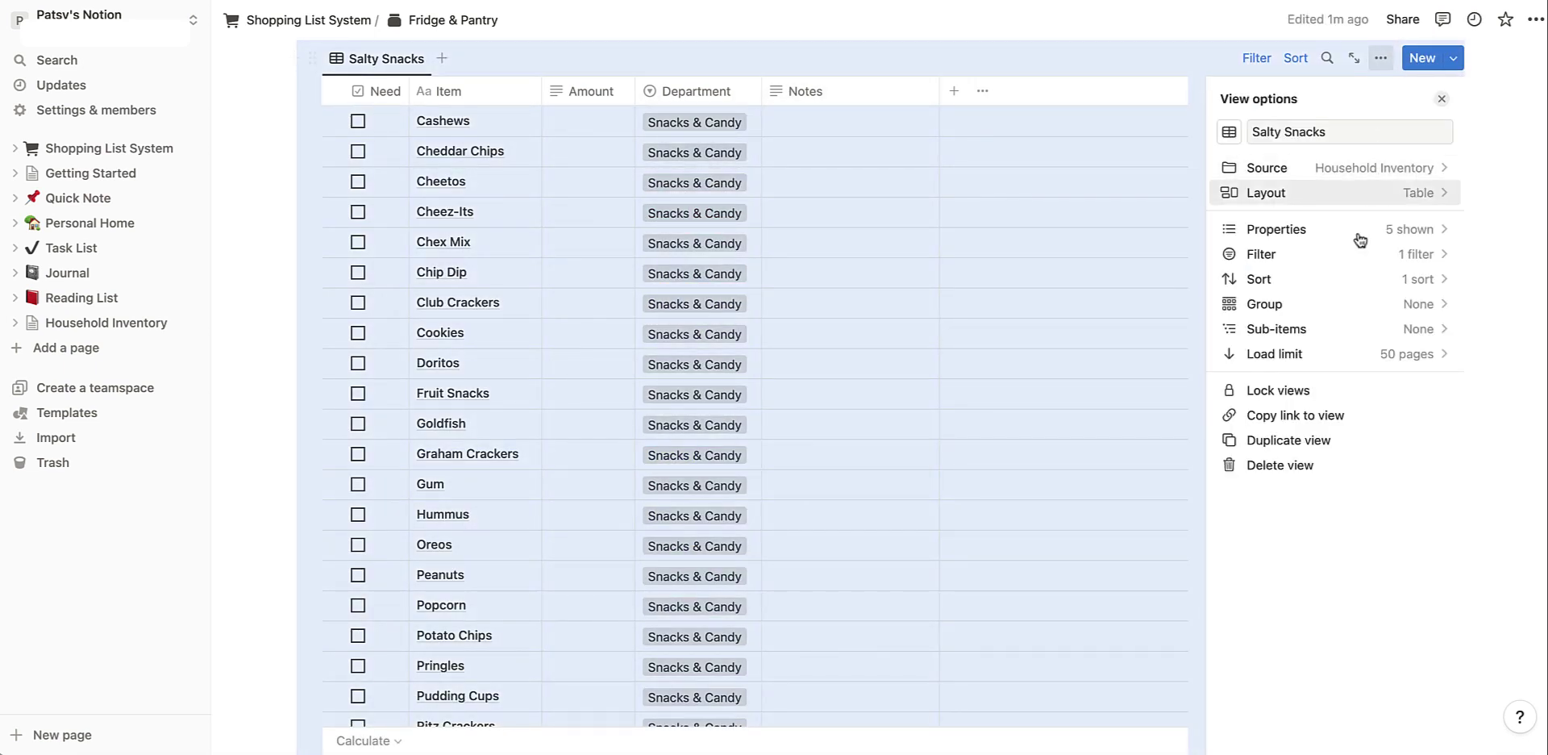
pyautogui.click(1406, 257)
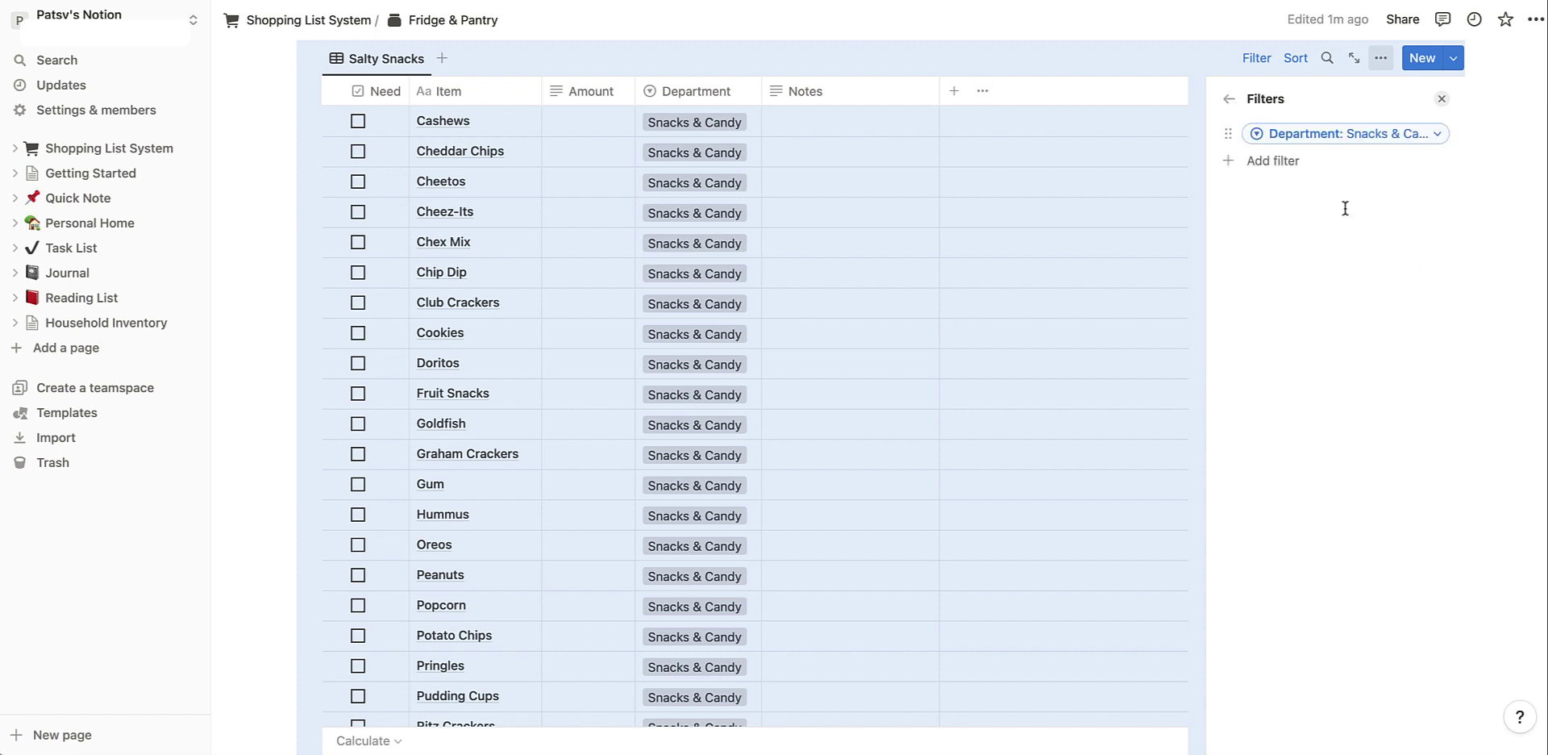
pyautogui.click(1341, 136)
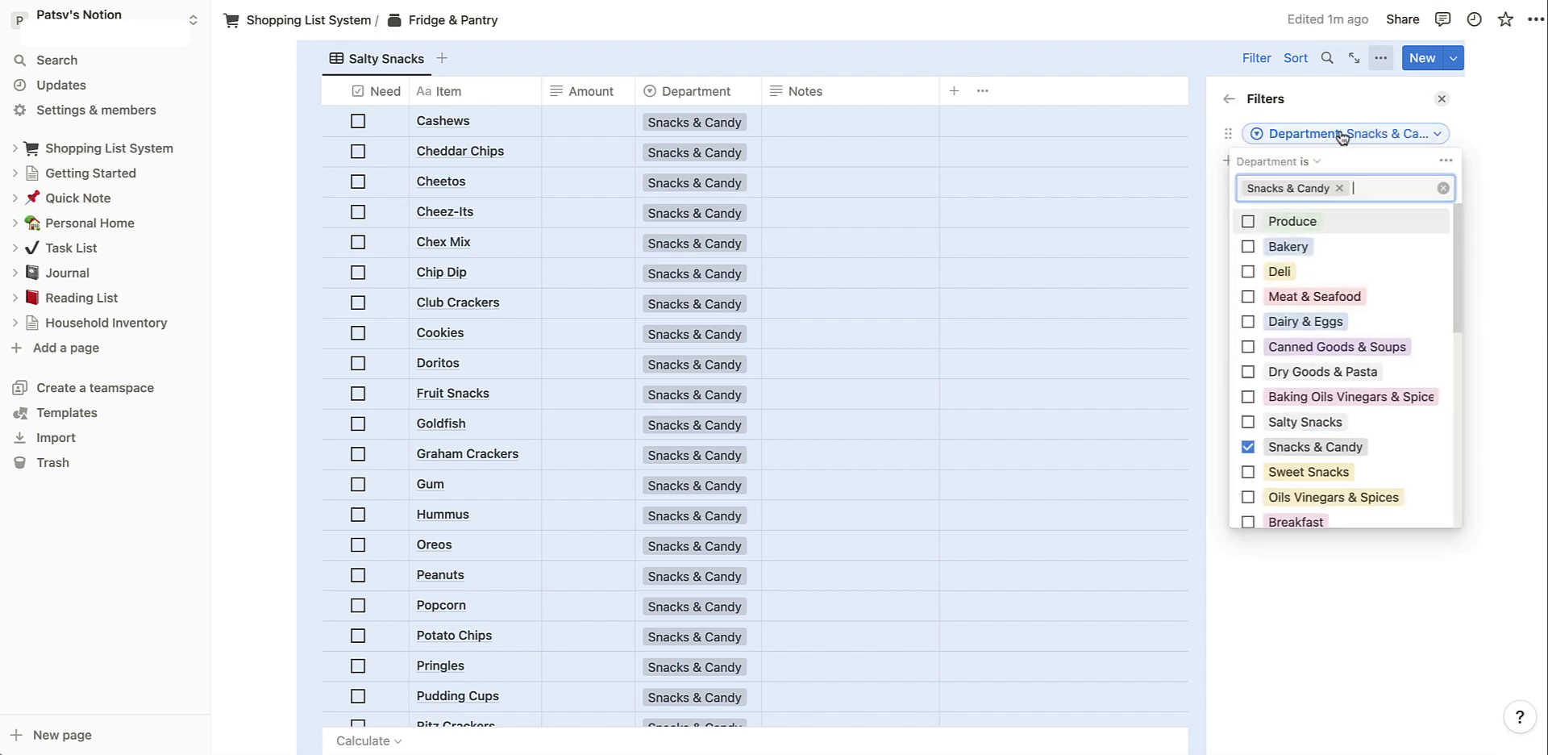
pyautogui.click(1249, 420)
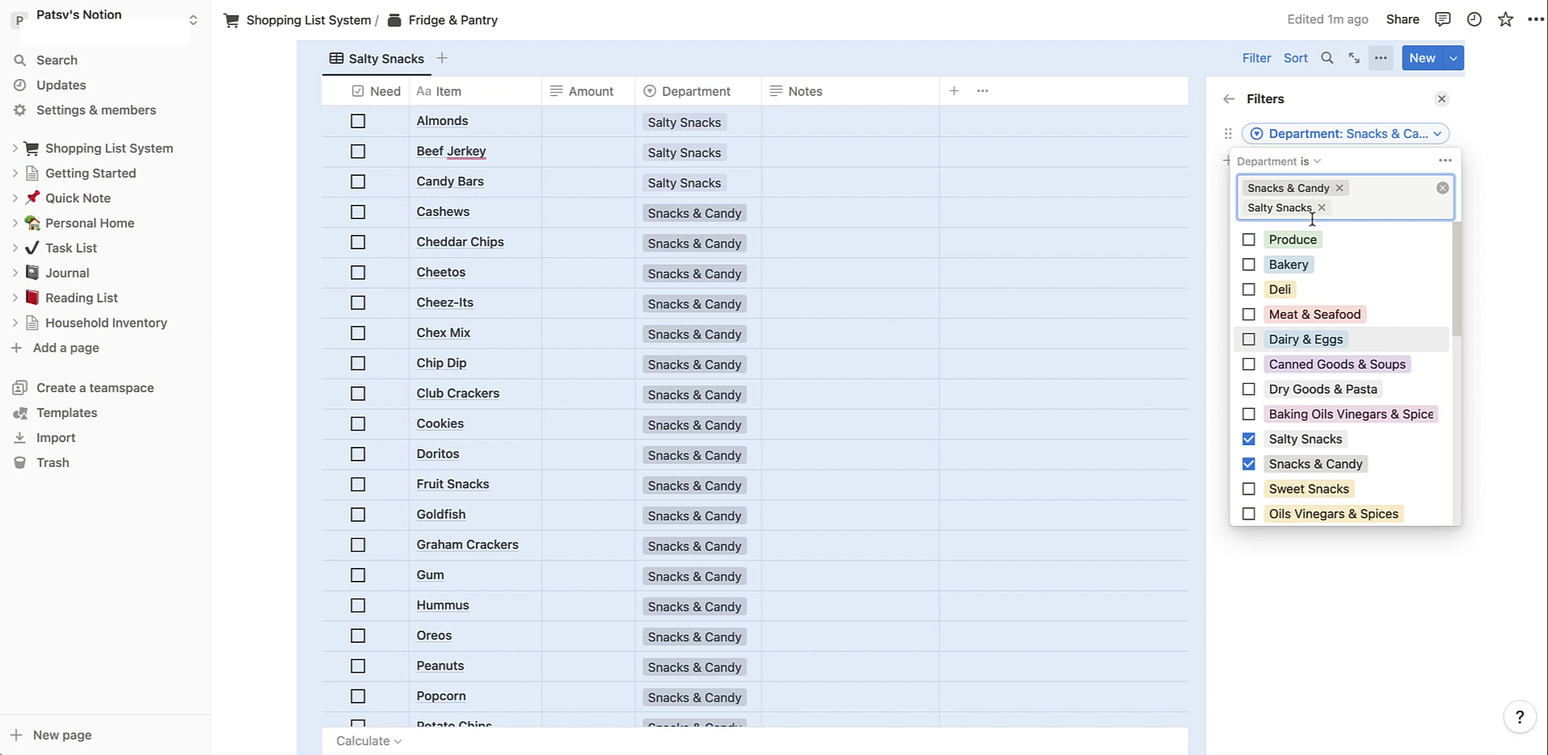
pyautogui.click(1340, 188)
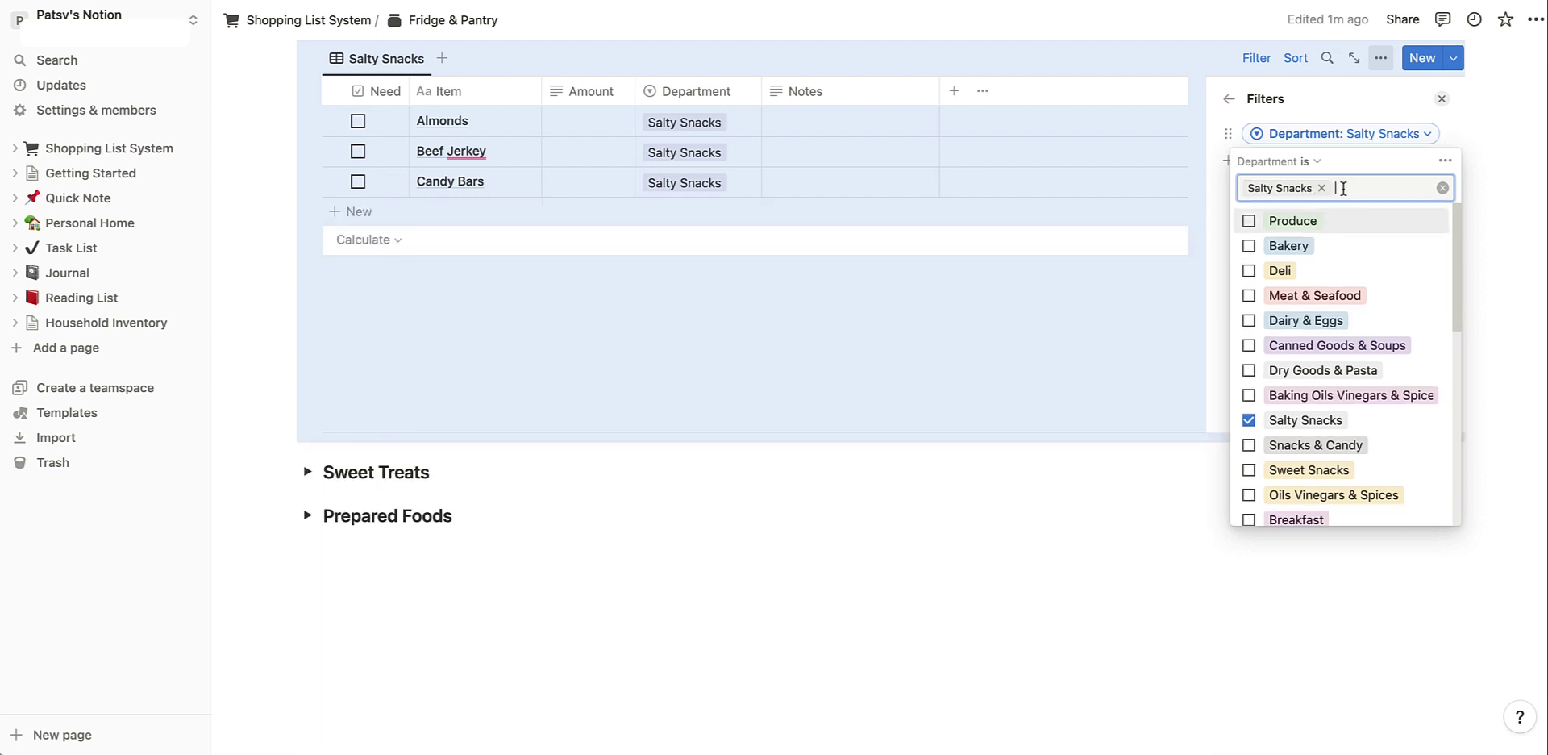
# - Expand the Sweet Treats section and set the department of Cashews and Cheetos to Sweet Snacks
pyautogui.click(307, 471)
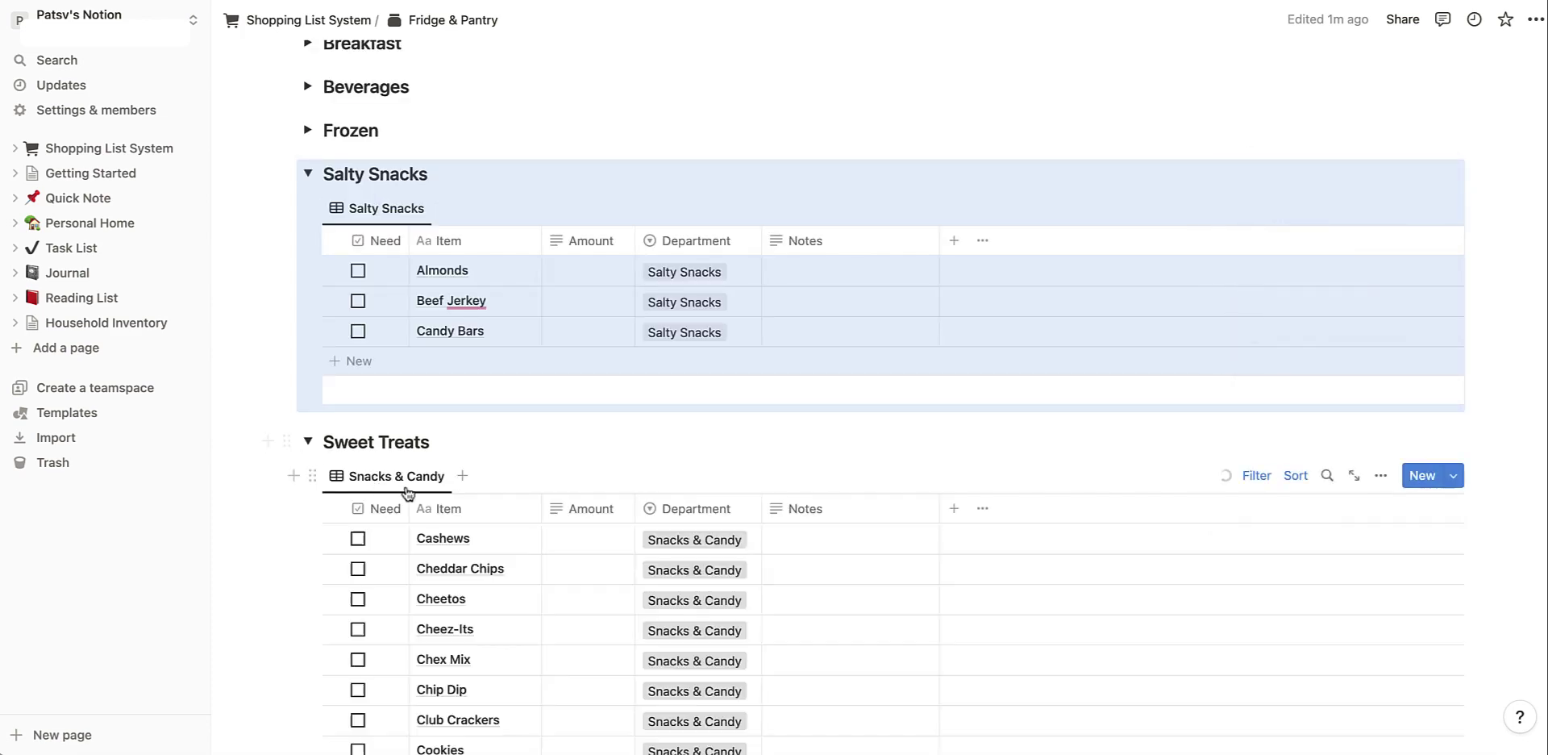
pyautogui.scroll(-6, 684, 493)
pyautogui.scroll(8, 684, 495)
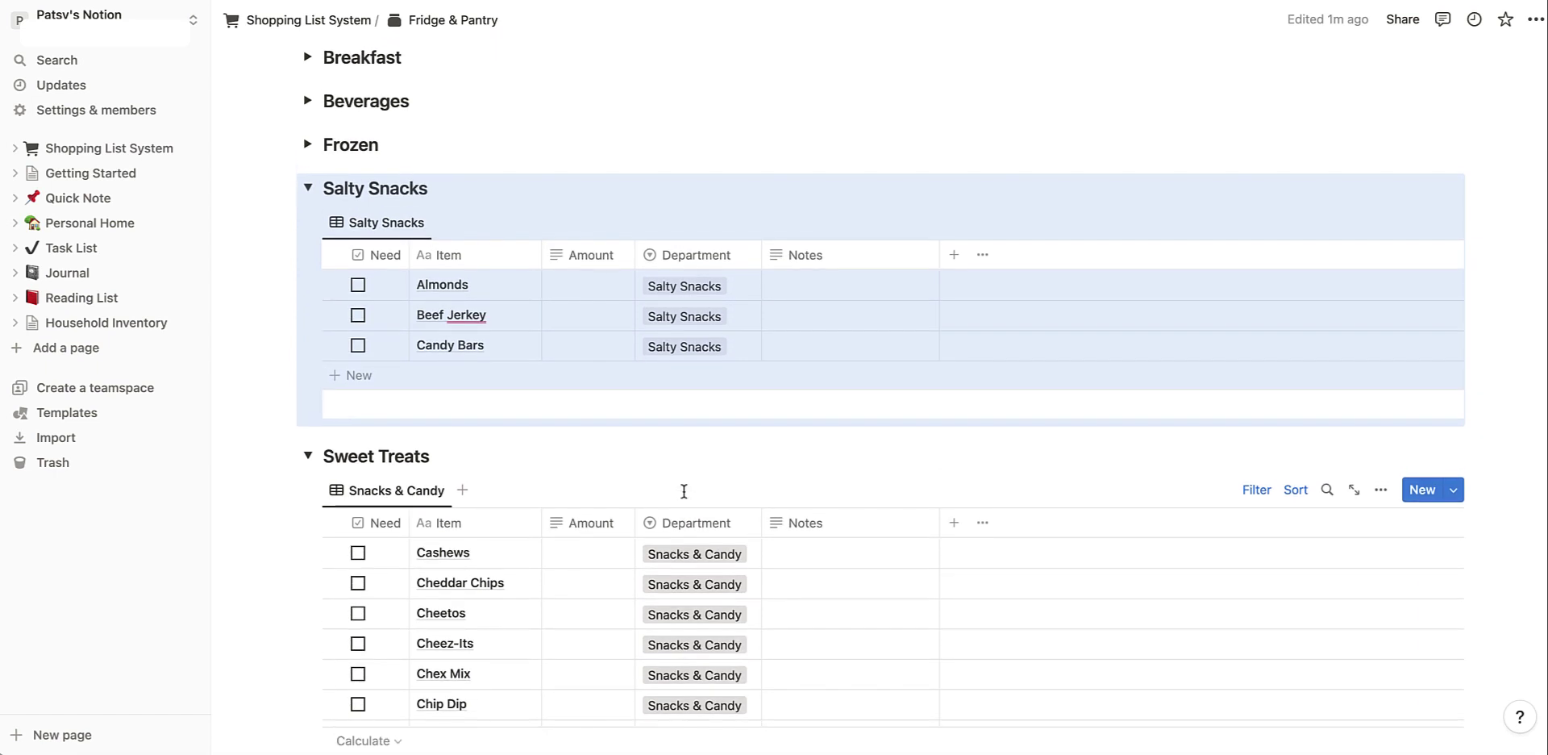
pyautogui.scroll(-2, 684, 491)
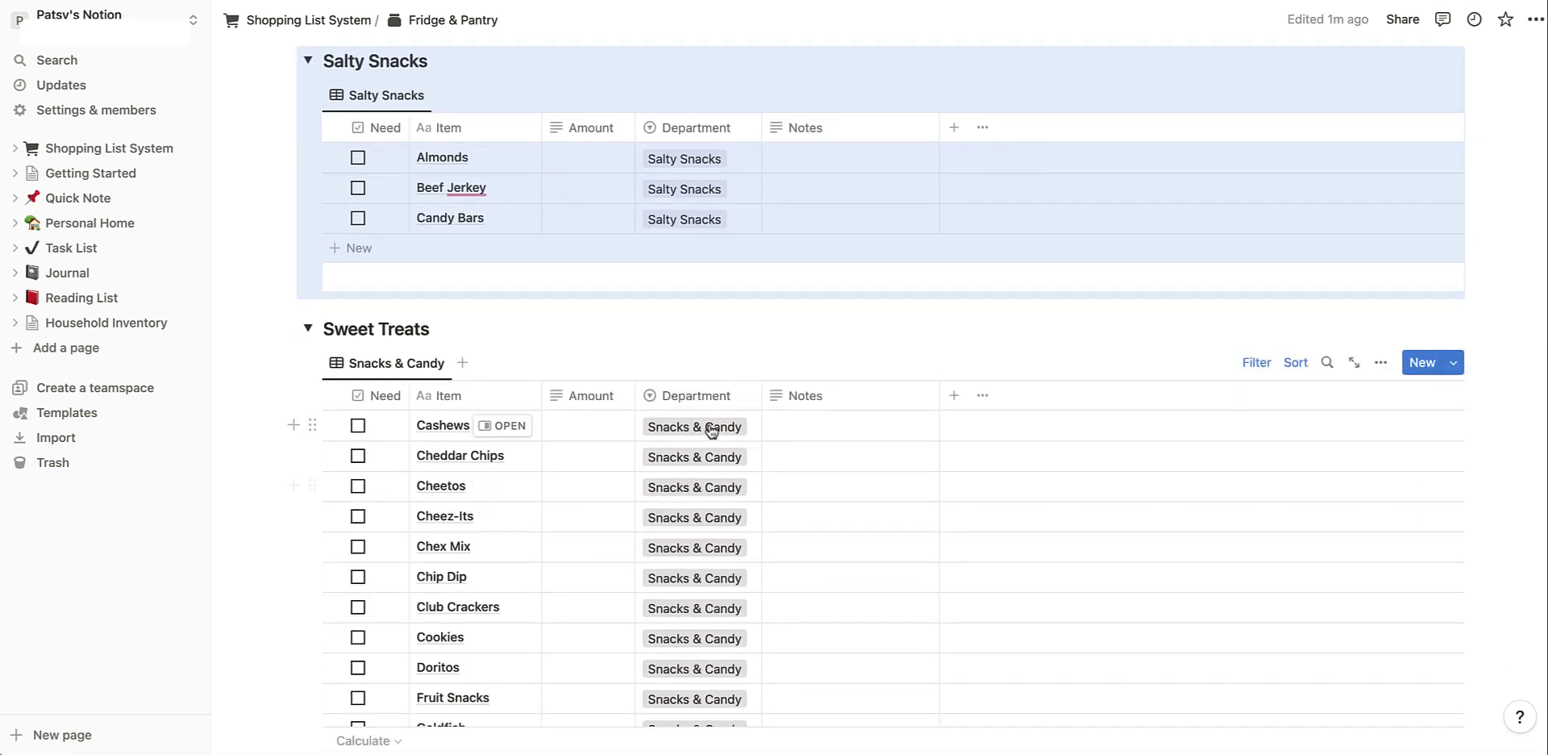
pyautogui.click(712, 433)
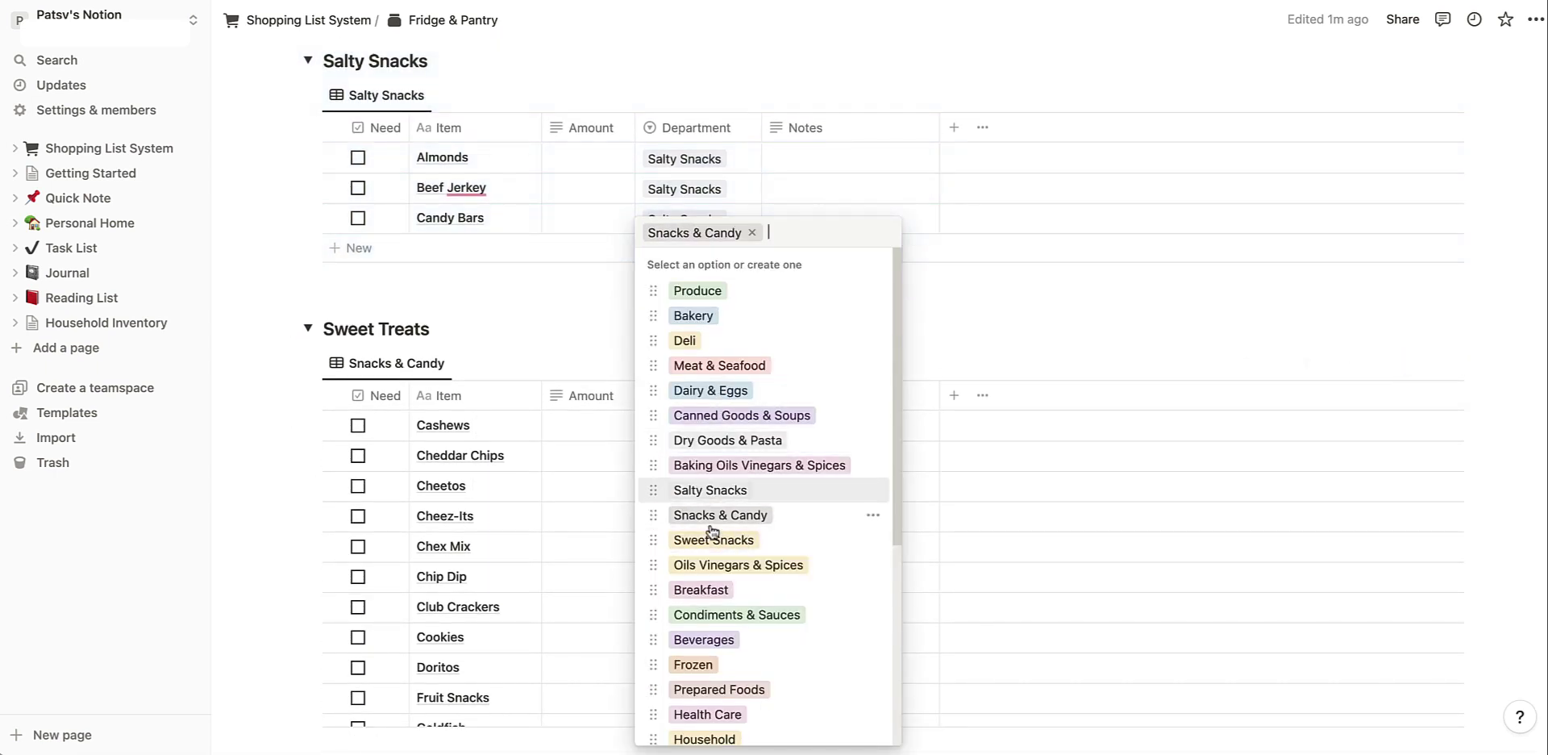
pyautogui.click(712, 539)
pyautogui.click(689, 455)
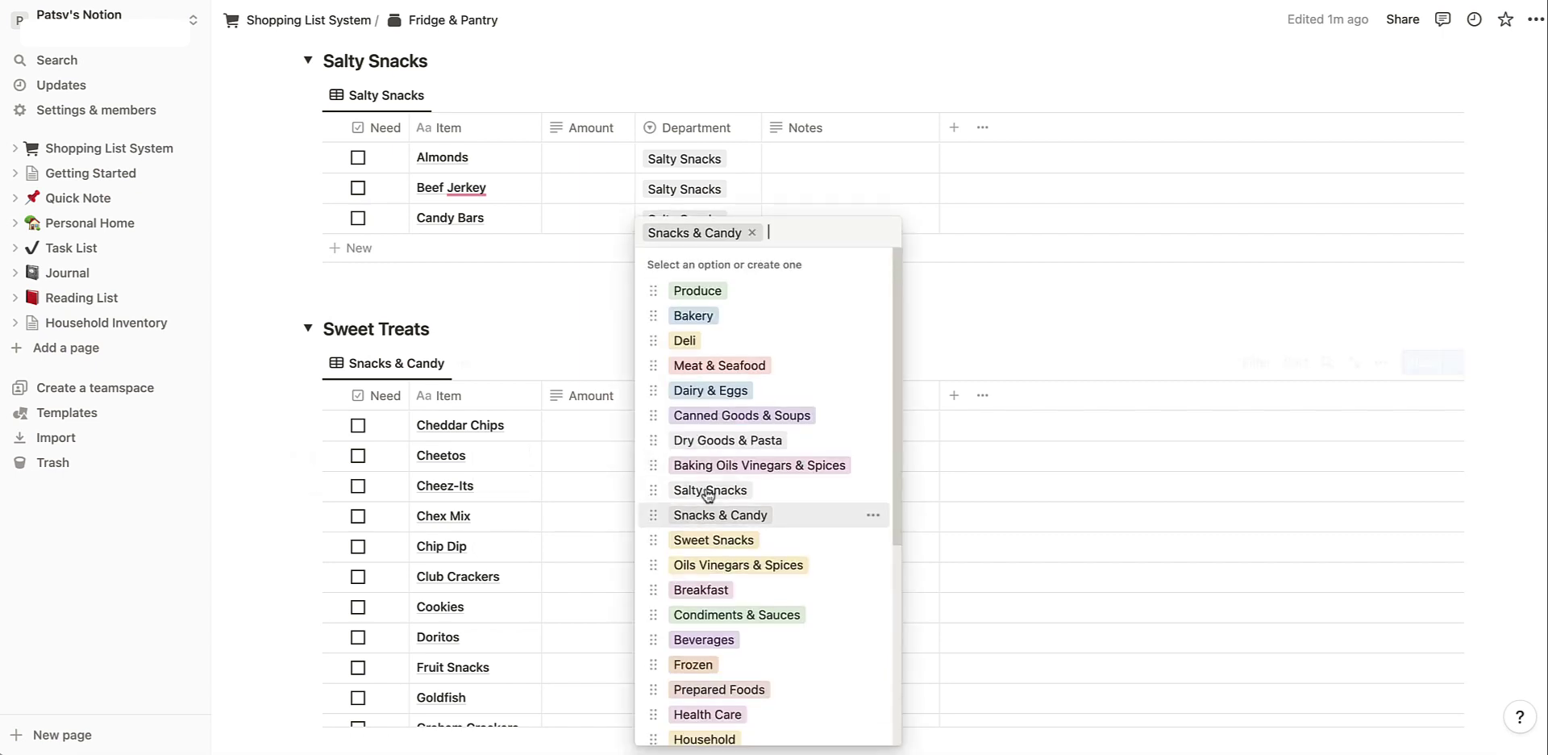
pyautogui.click(710, 539)
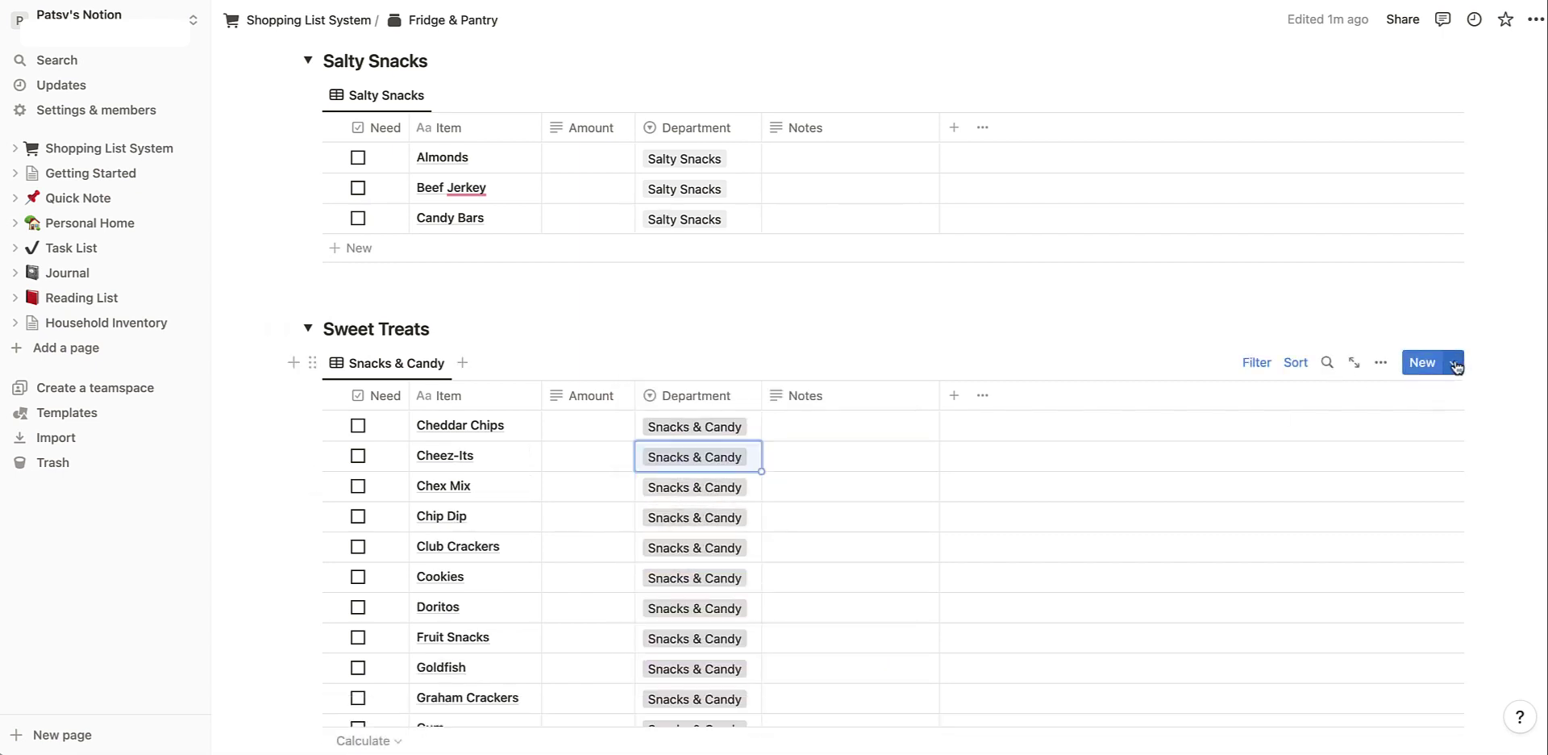
# - Change the Sweet Treats view's Department filter from Snacks & Candy to Sweet Snacks only
pyautogui.click(1376, 364)
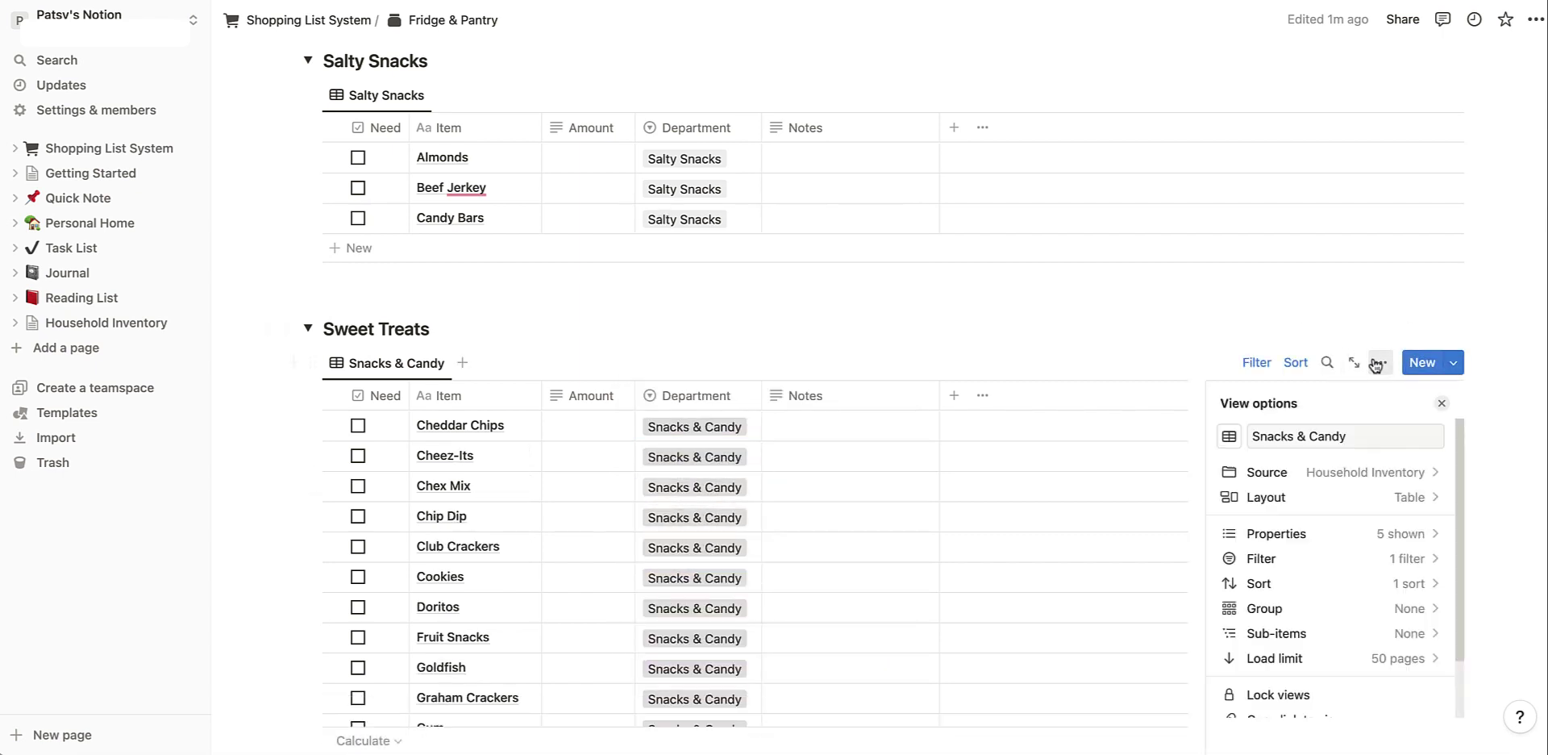
pyautogui.click(1379, 558)
pyautogui.click(1395, 439)
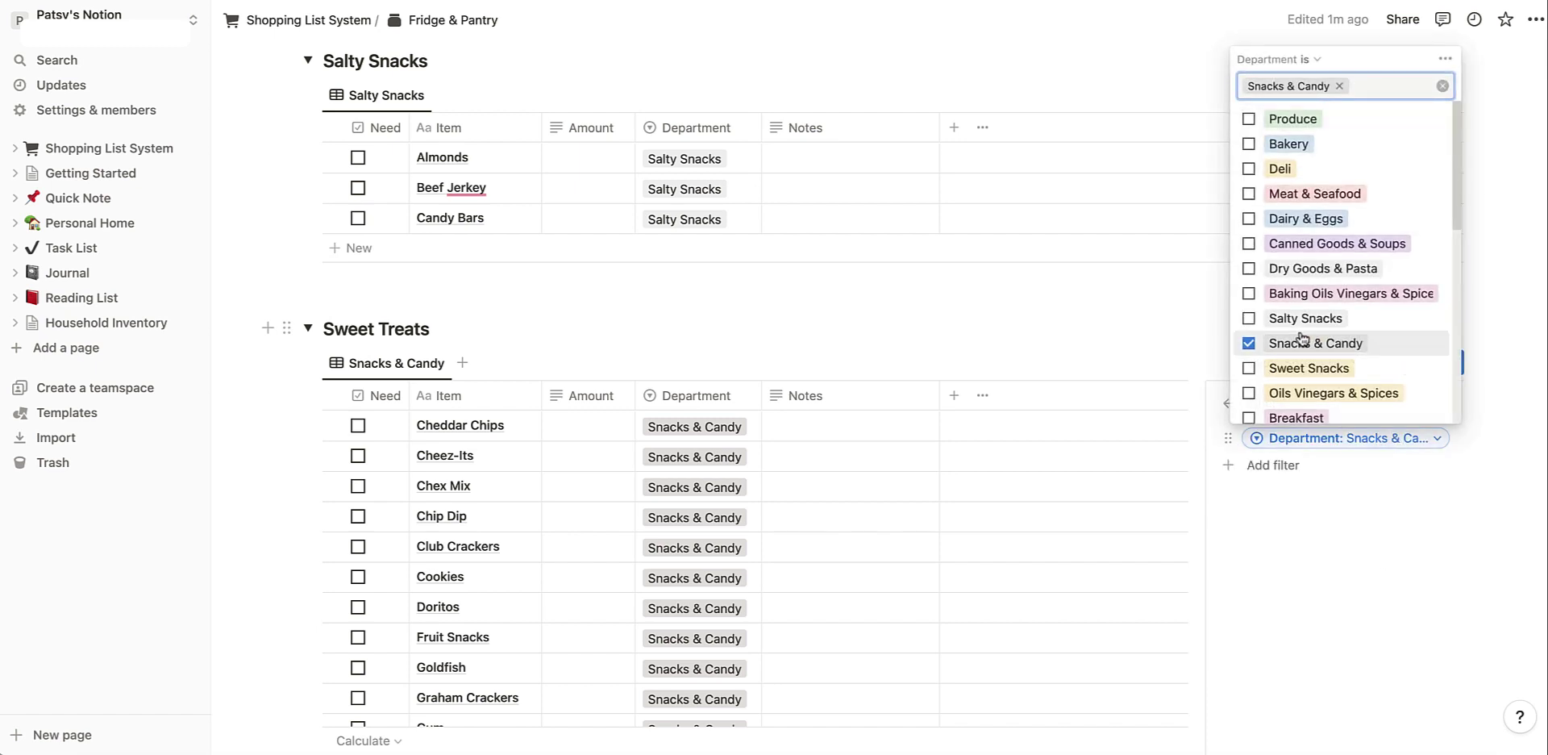
pyautogui.click(1250, 368)
pyautogui.click(1251, 362)
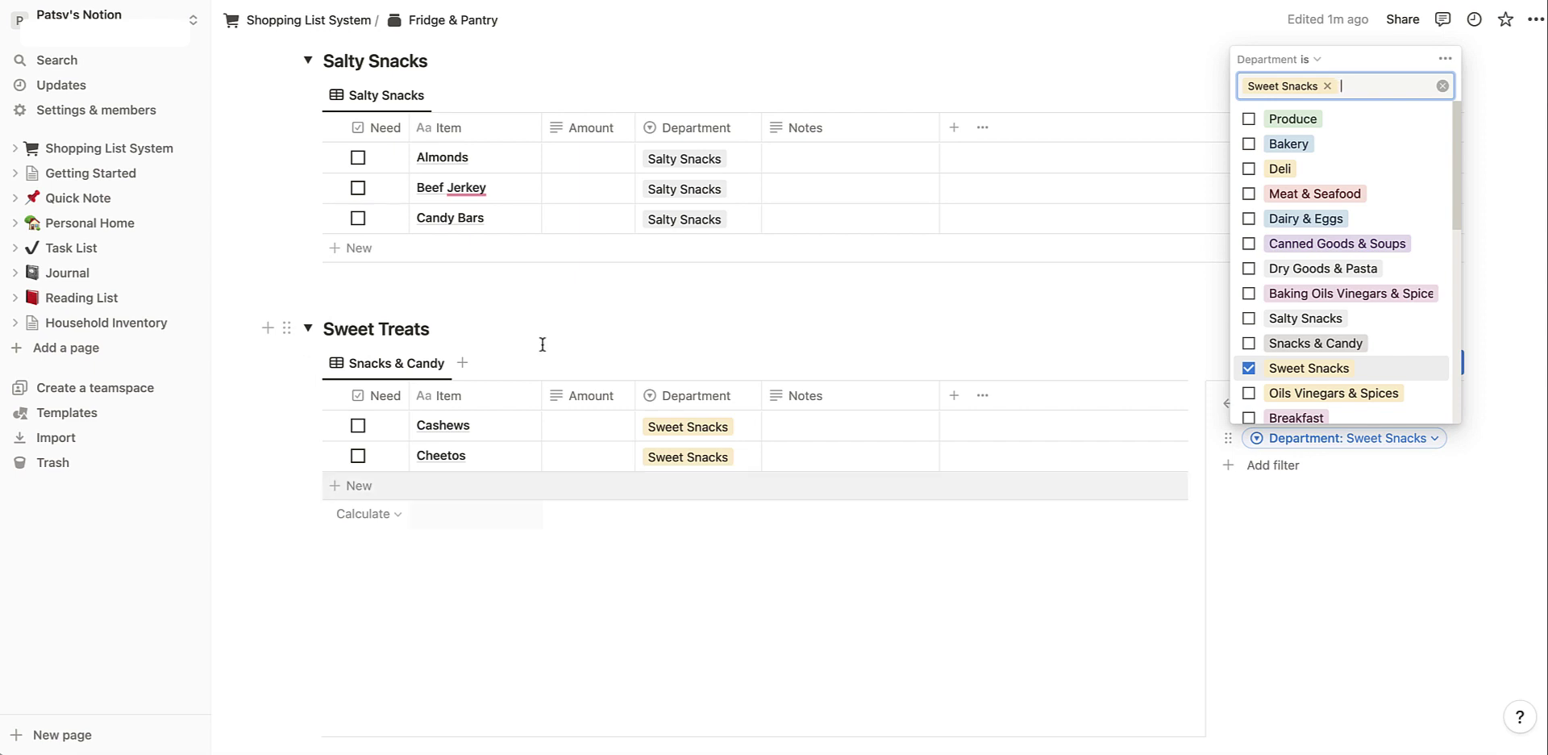
pyautogui.click(470, 190)
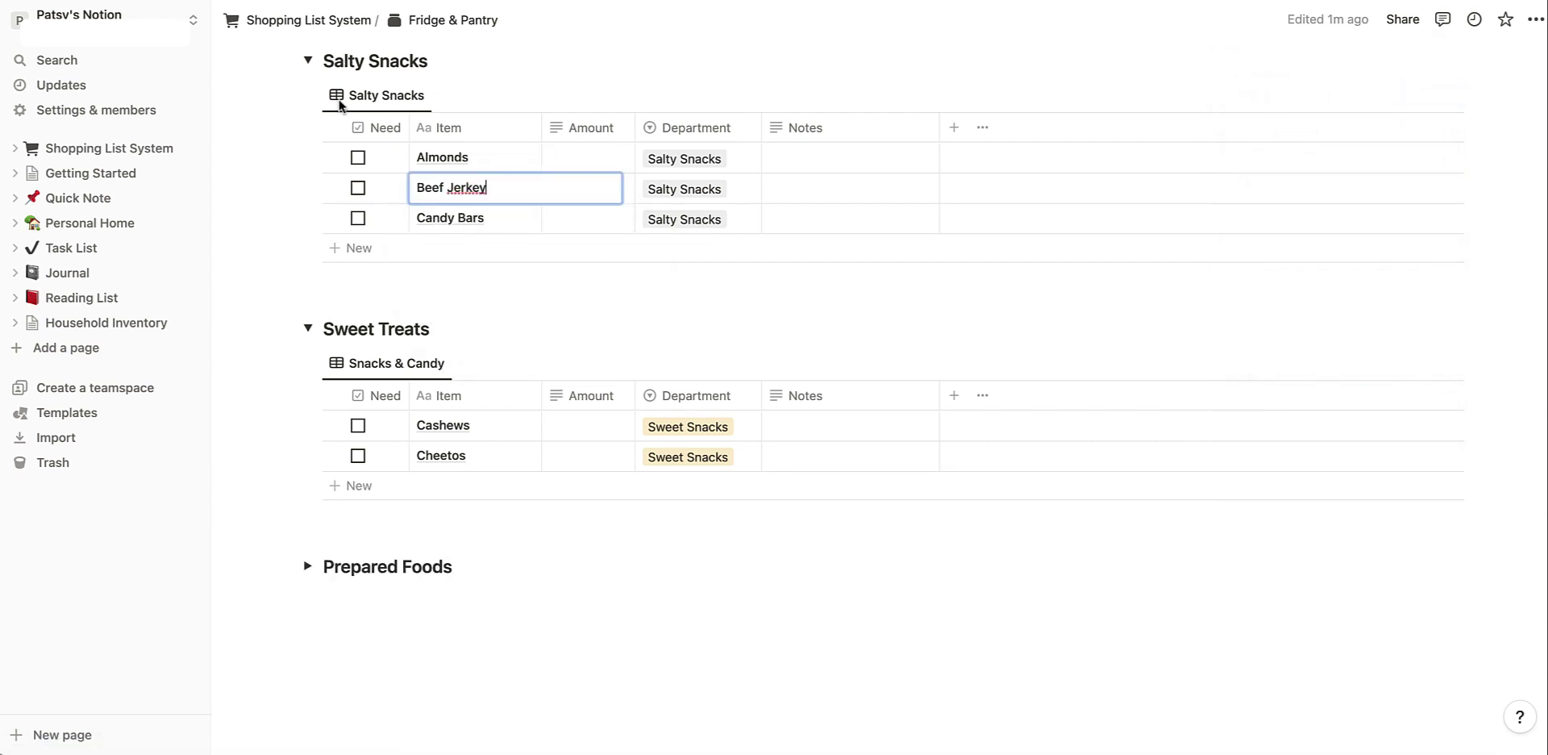
# - Return to the main dashboard and open the Shopping List page
pyautogui.scroll(20, 241, 420)
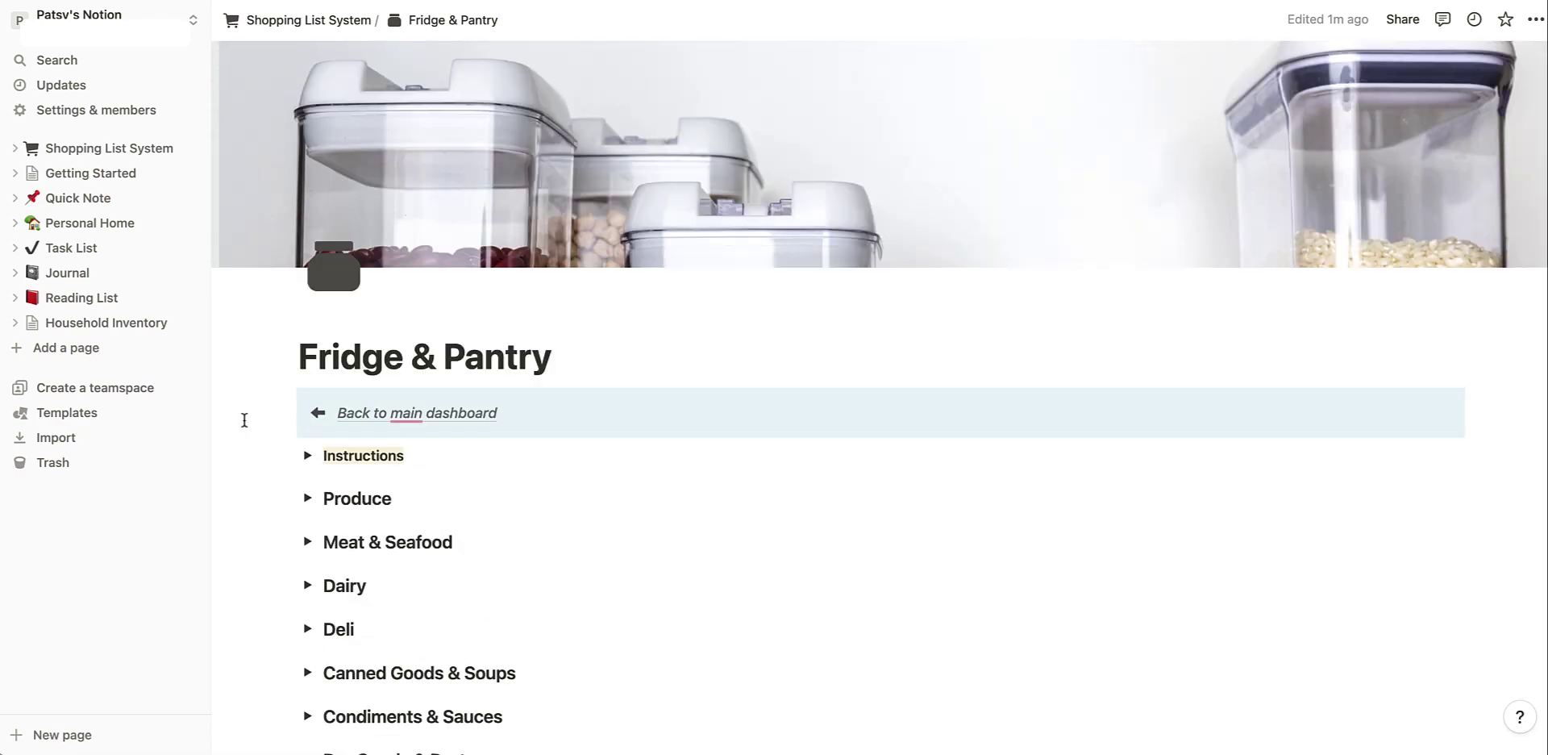
pyautogui.click(357, 415)
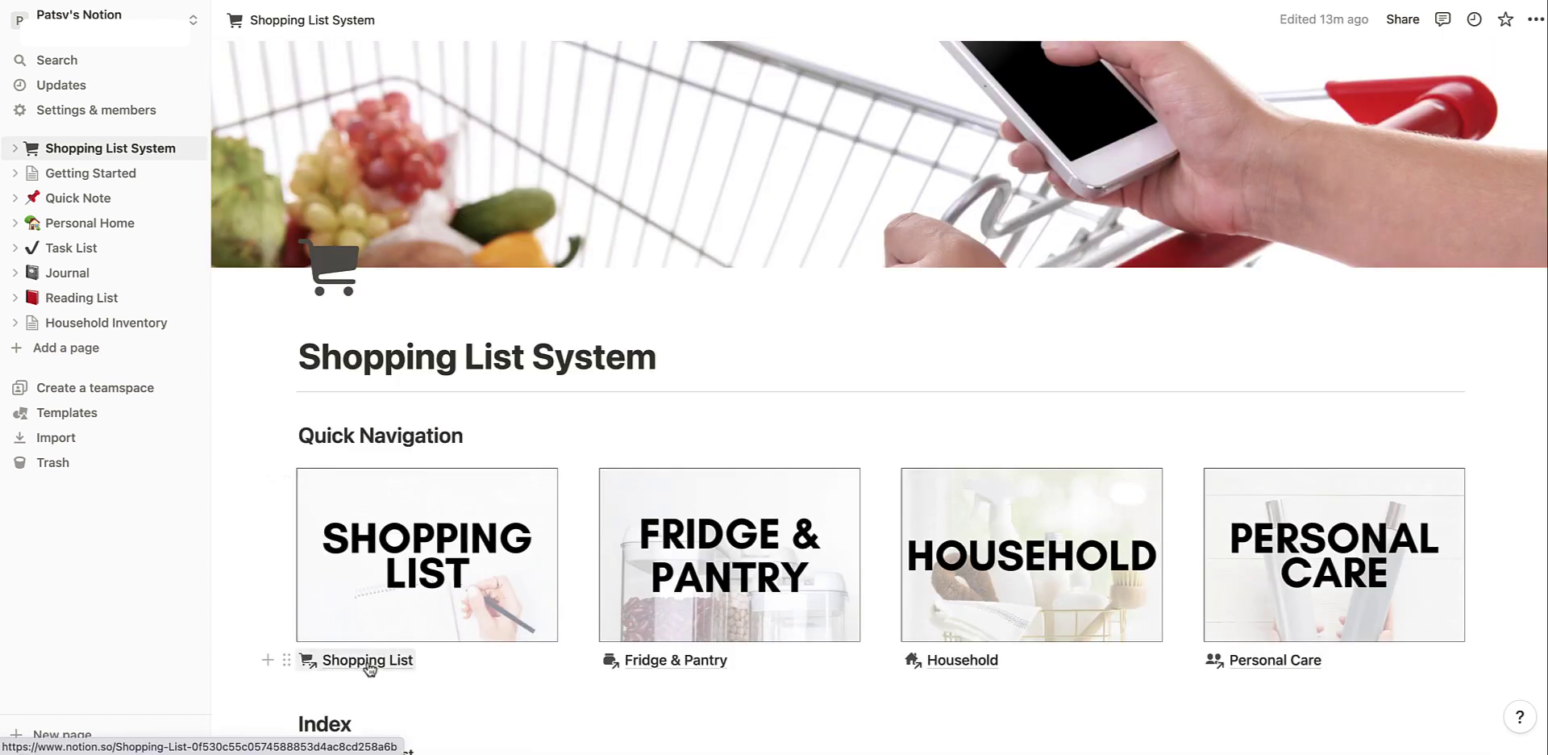
pyautogui.click(368, 662)
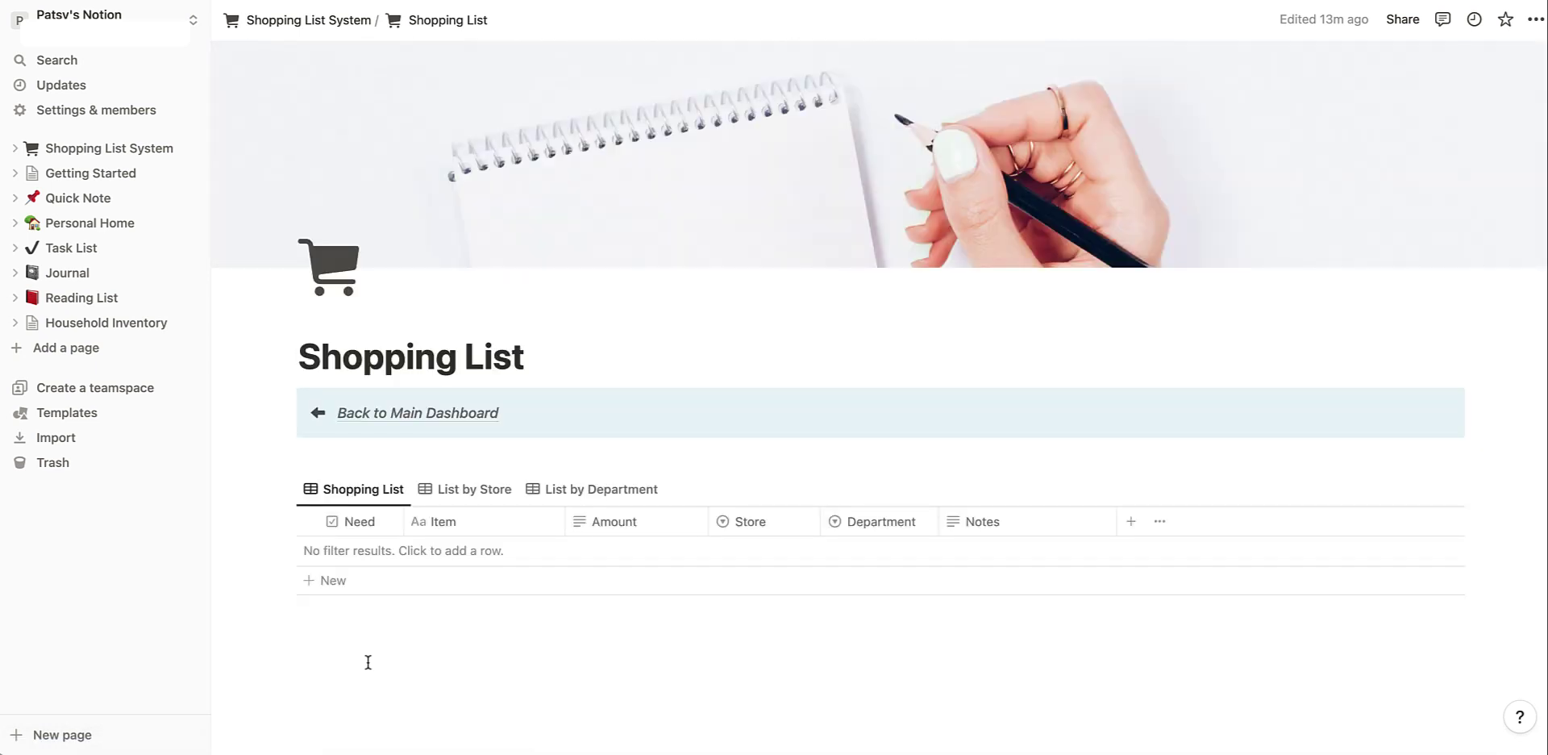
# - Rename the Store property's Grocery Store option to Publix
pyautogui.click(783, 525)
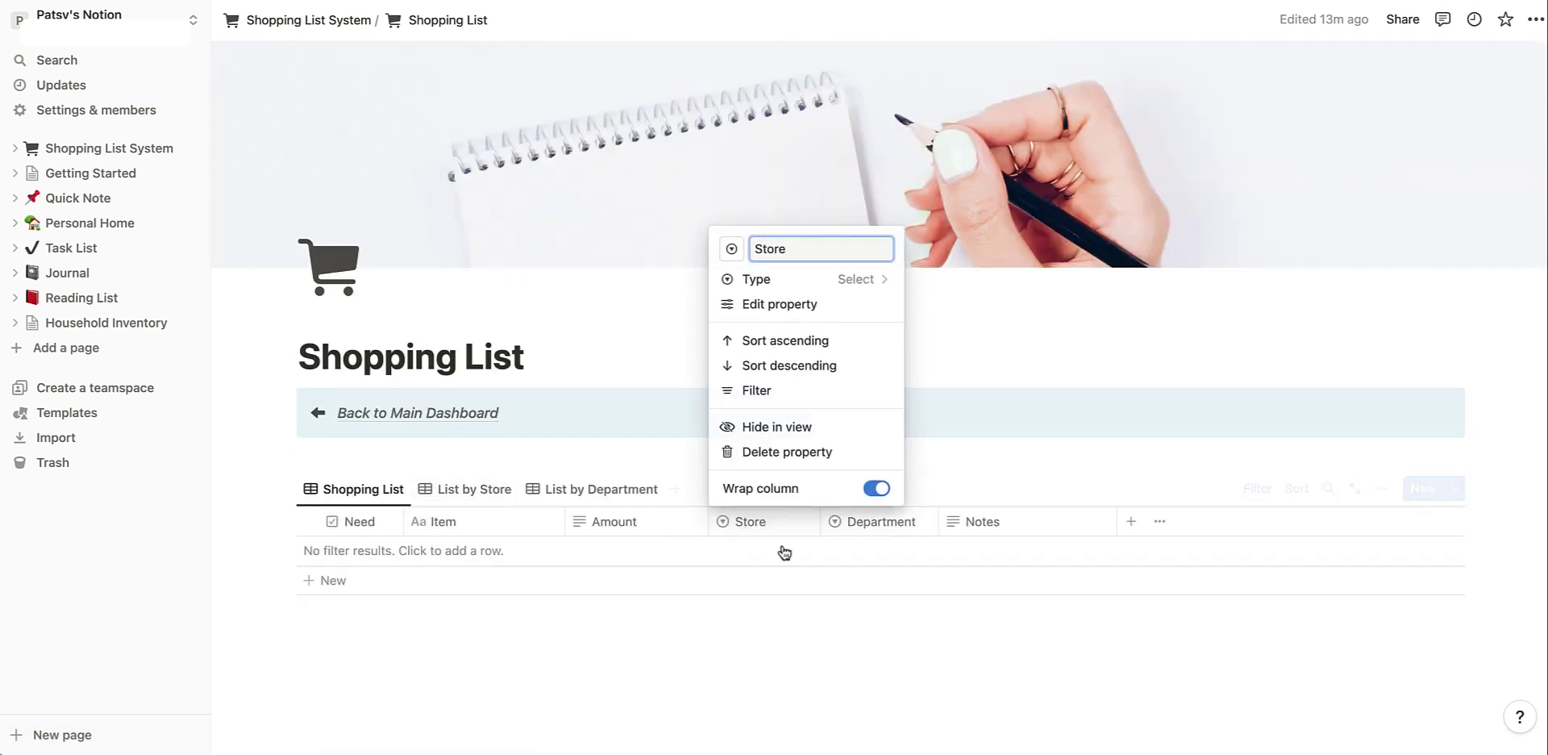
pyautogui.click(772, 304)
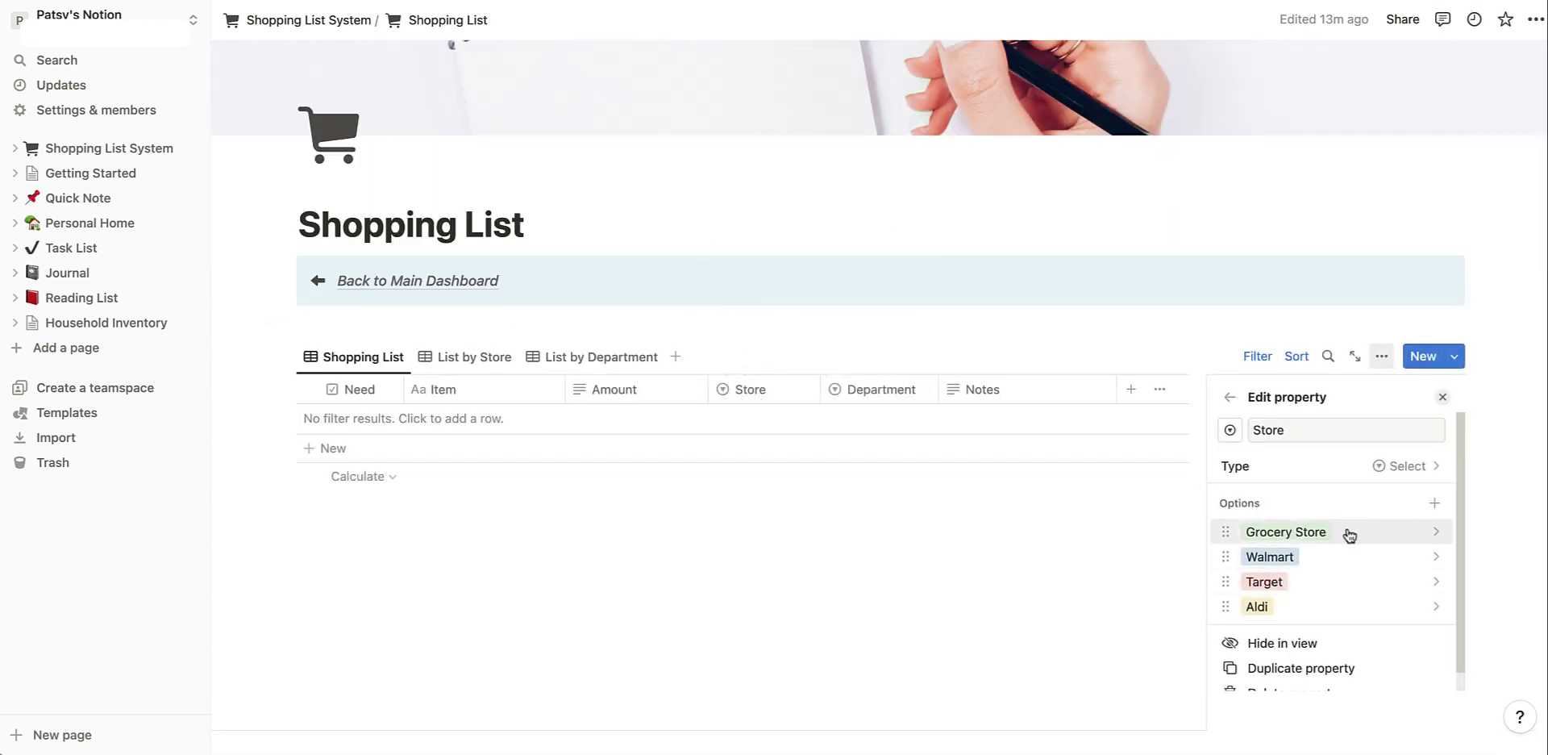
pyautogui.click(1432, 537)
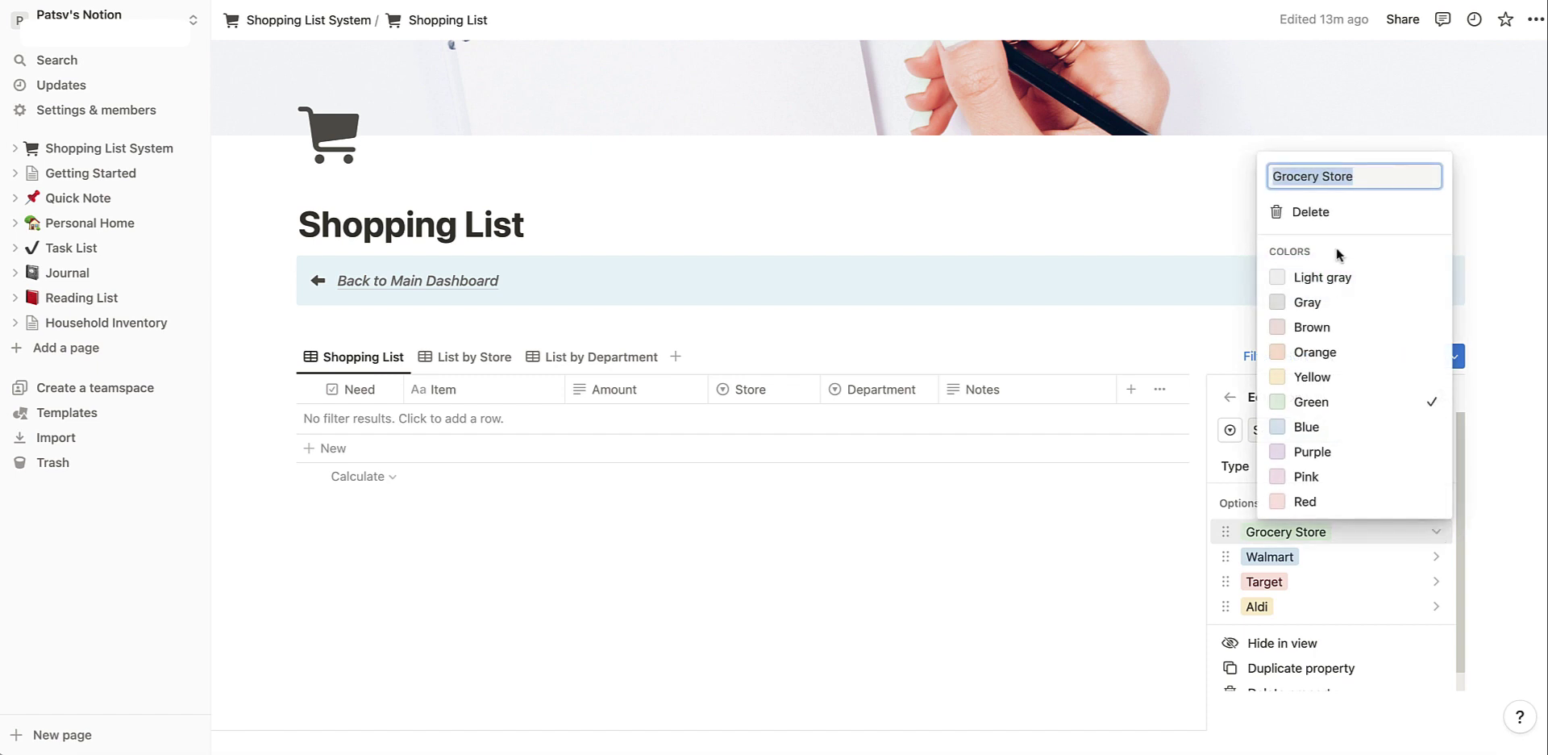
pyautogui.write('ublix')
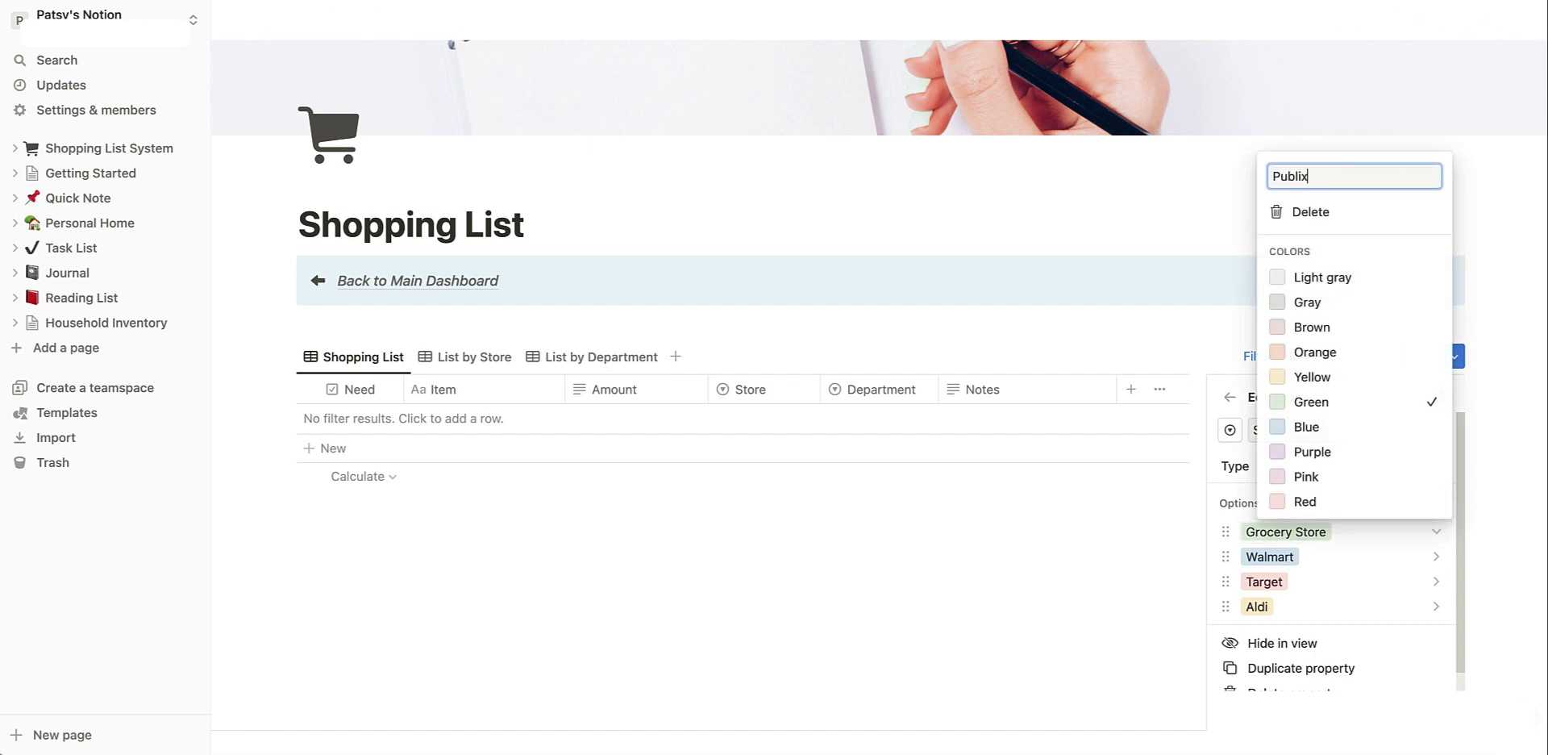
pyautogui.press('Return')
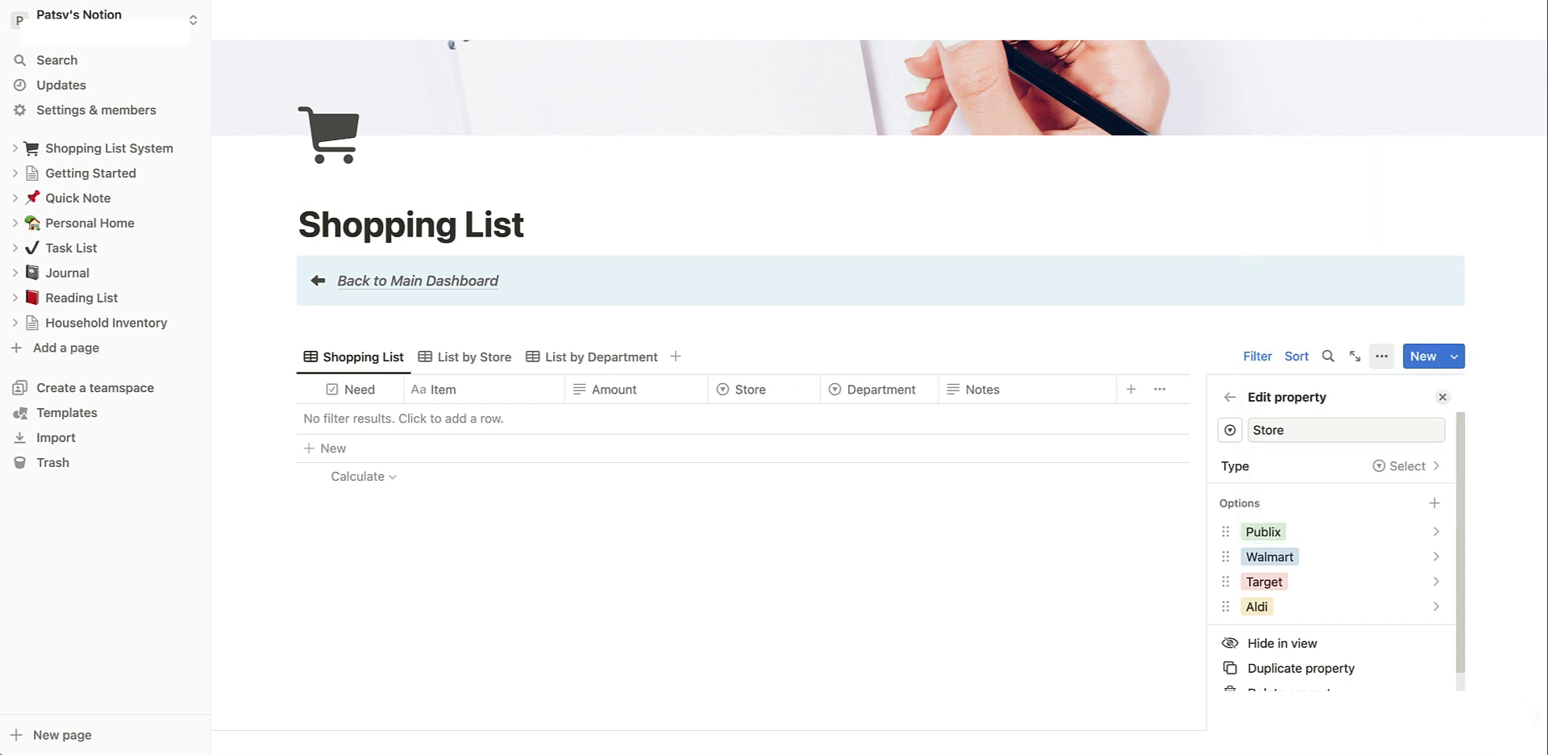
# - Add Trader Joe's and Whole Foods as new options of the Store property
pyautogui.scroll(-1, 1434, 501)
pyautogui.click(1434, 502)
pyautogui.write("Trader Joe's")
pyautogui.press('Return')
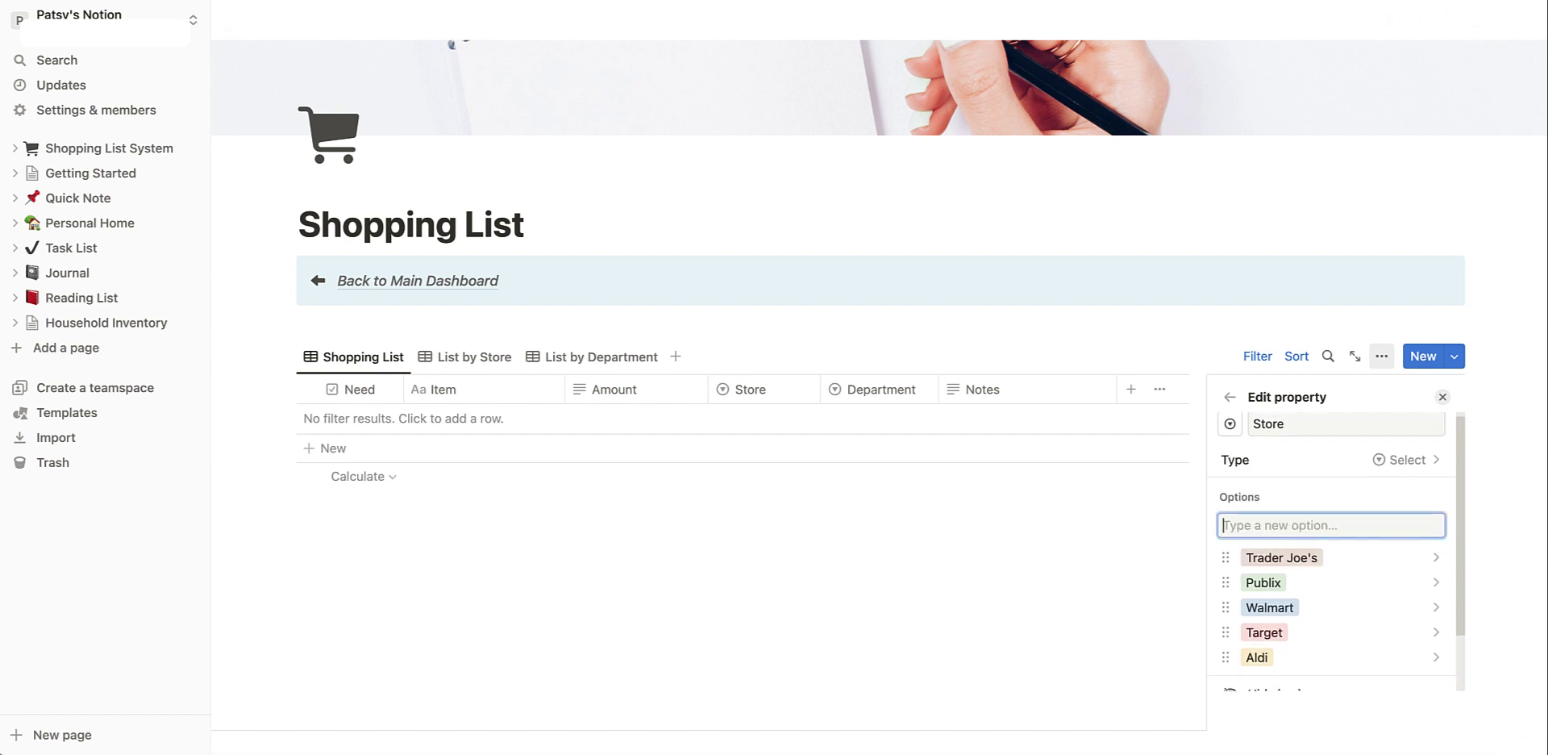
pyautogui.click(1428, 491)
pyautogui.click(1430, 495)
pyautogui.write('Whole Foods')
pyautogui.press('Return')
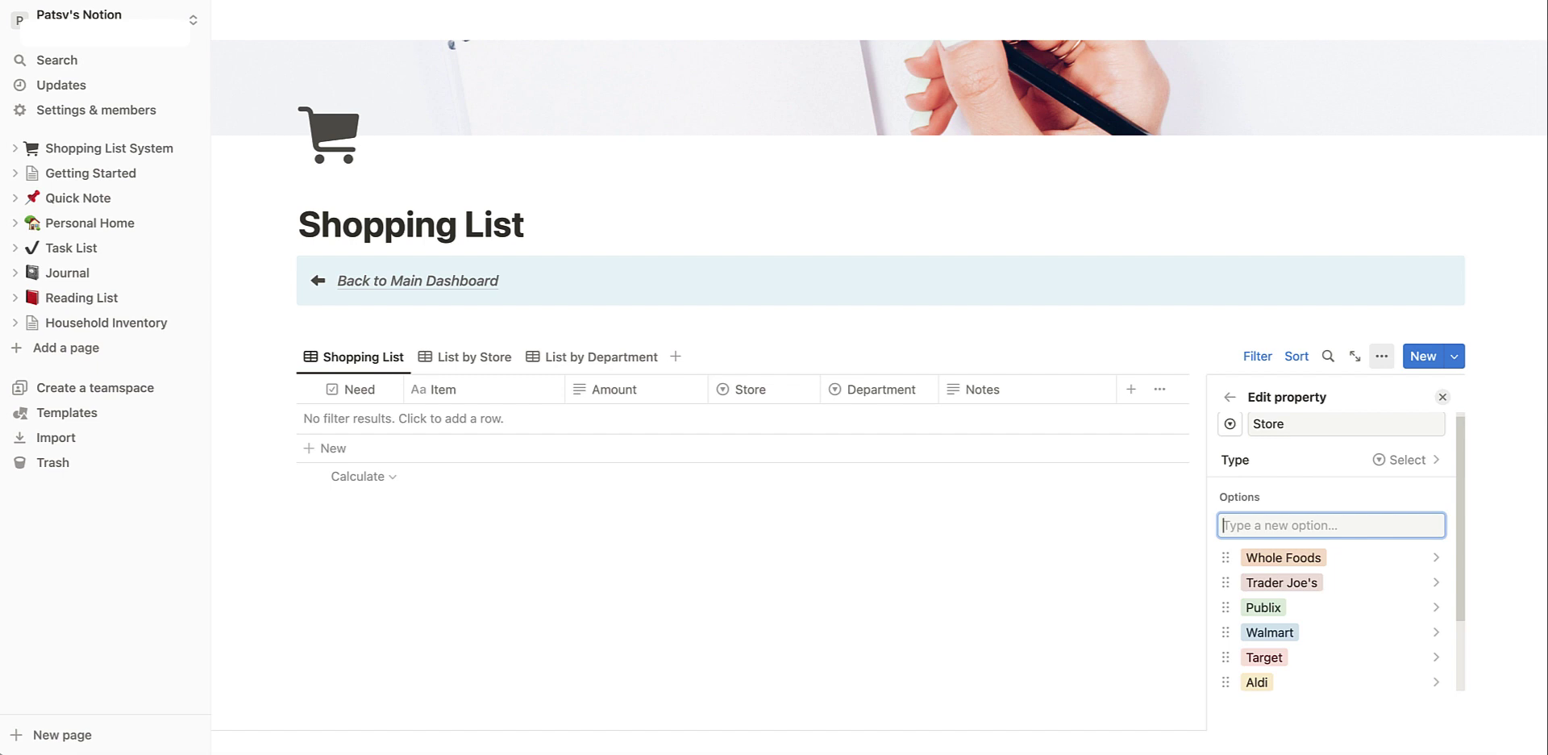
# - Reorder the Store options so Publix comes first and Target second
pyautogui.scroll(-1, 1459, 453)
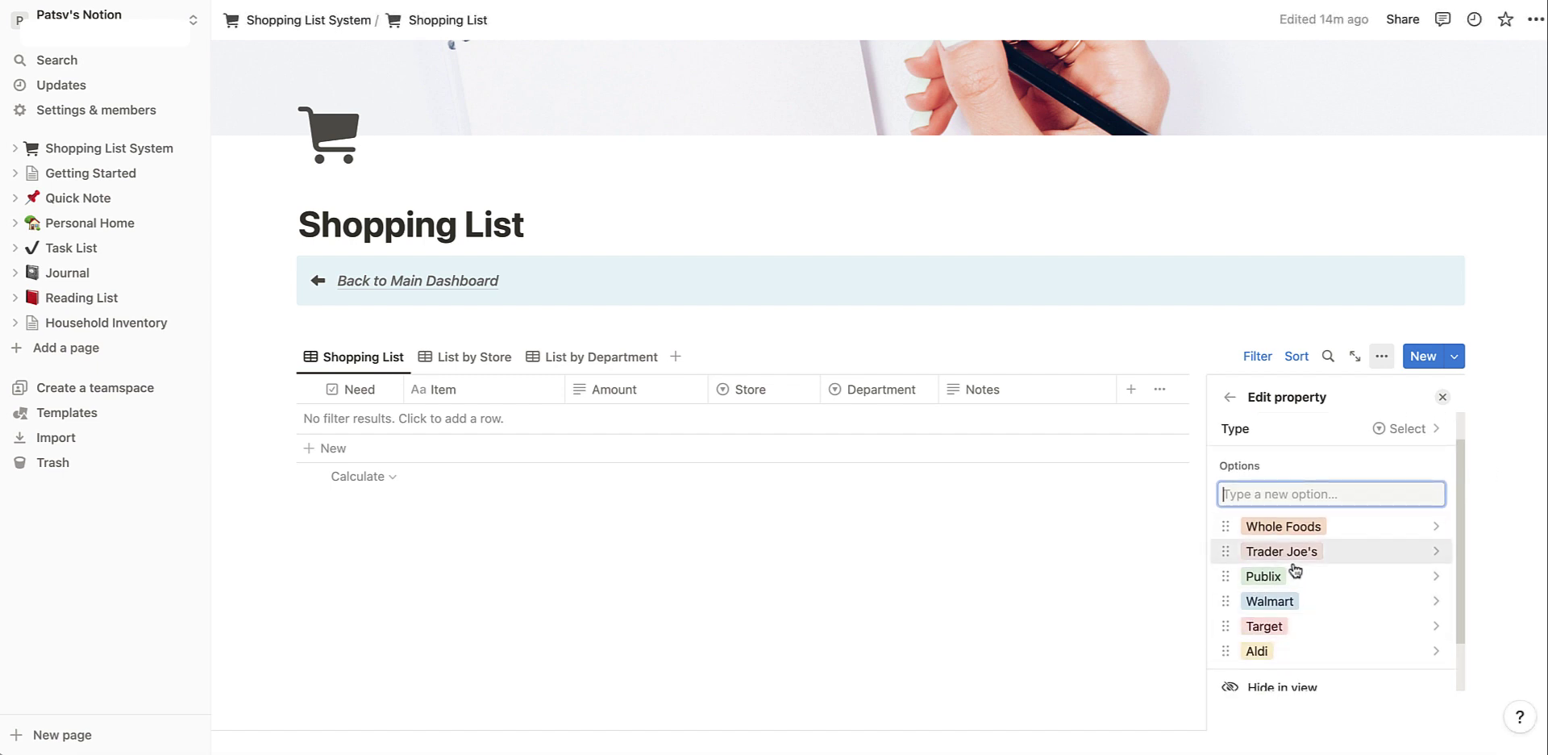
pyautogui.moveTo(1225, 576); pyautogui.dragTo(1228, 523)
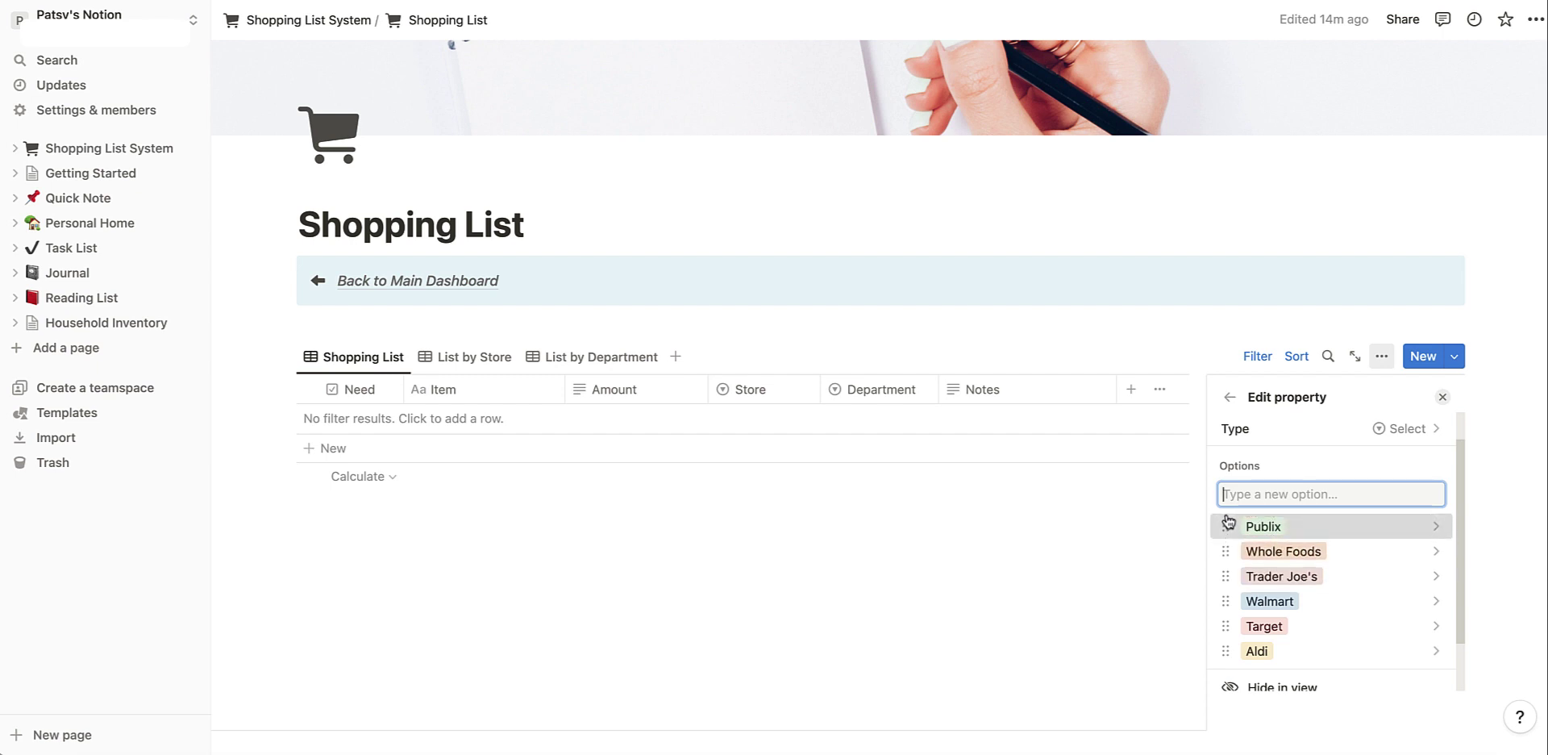
pyautogui.moveTo(1219, 624); pyautogui.dragTo(1219, 553)
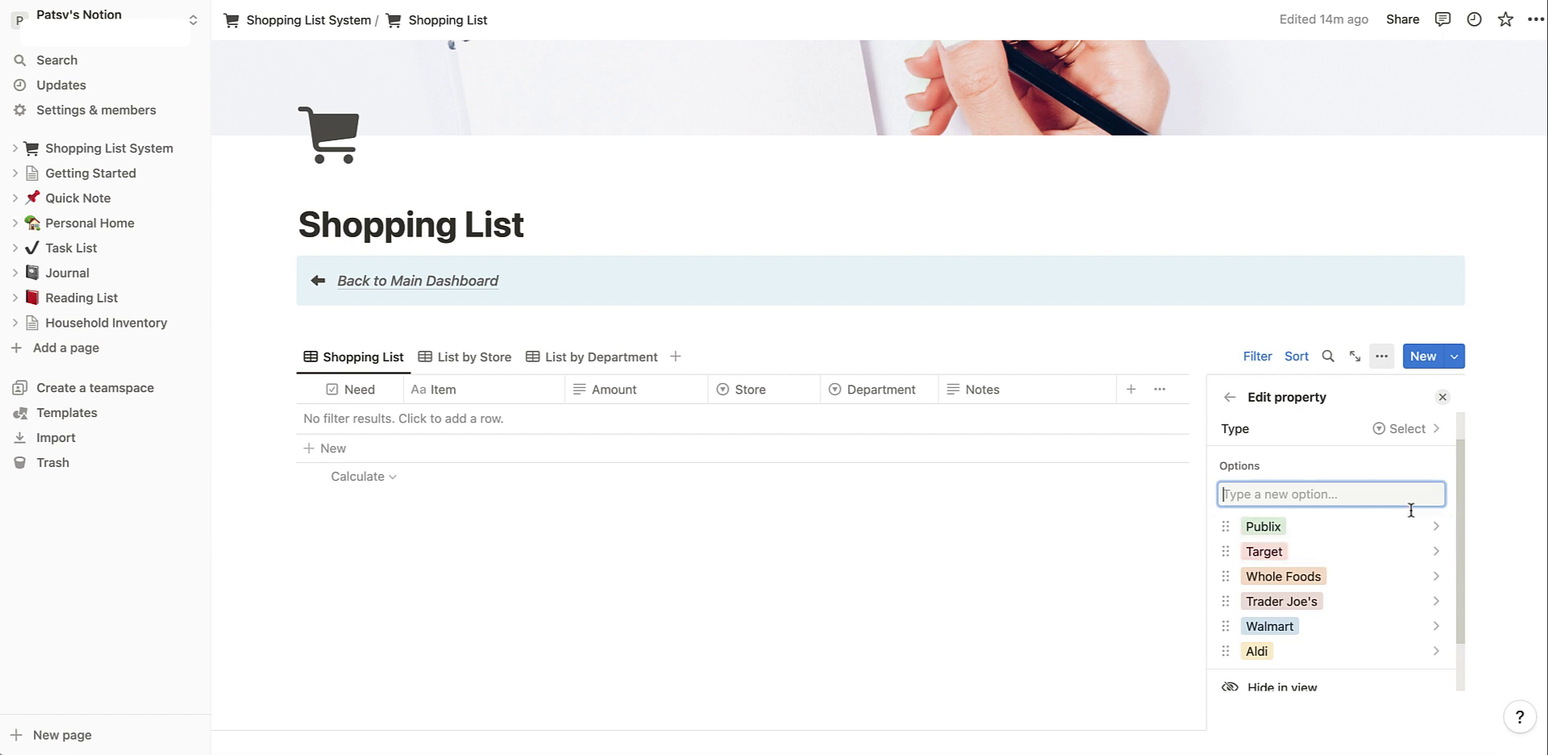
# - Set the Whole Foods store option's color to gray and close the property settings
pyautogui.click(1436, 576)
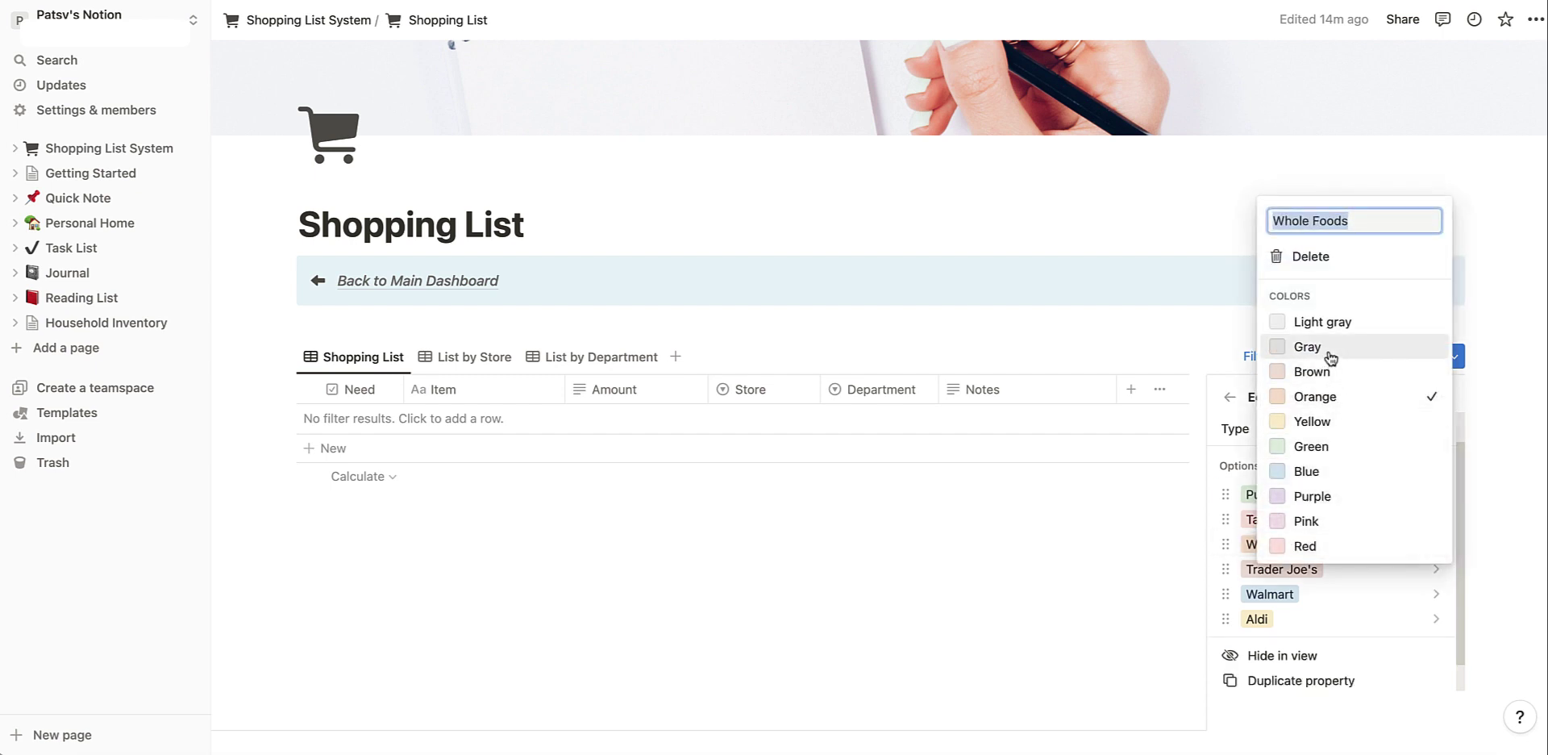
pyautogui.click(1368, 622)
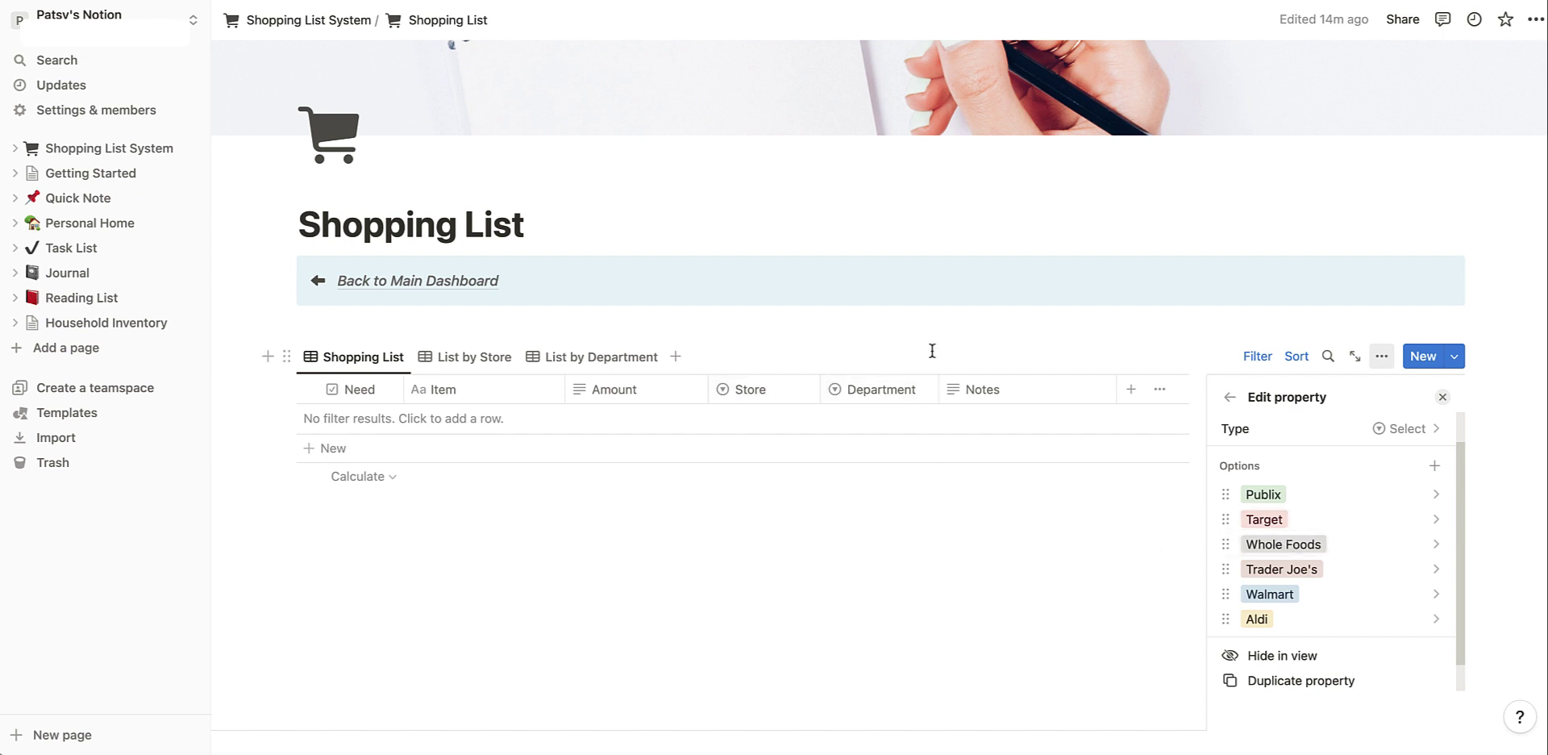
pyautogui.click(1019, 354)
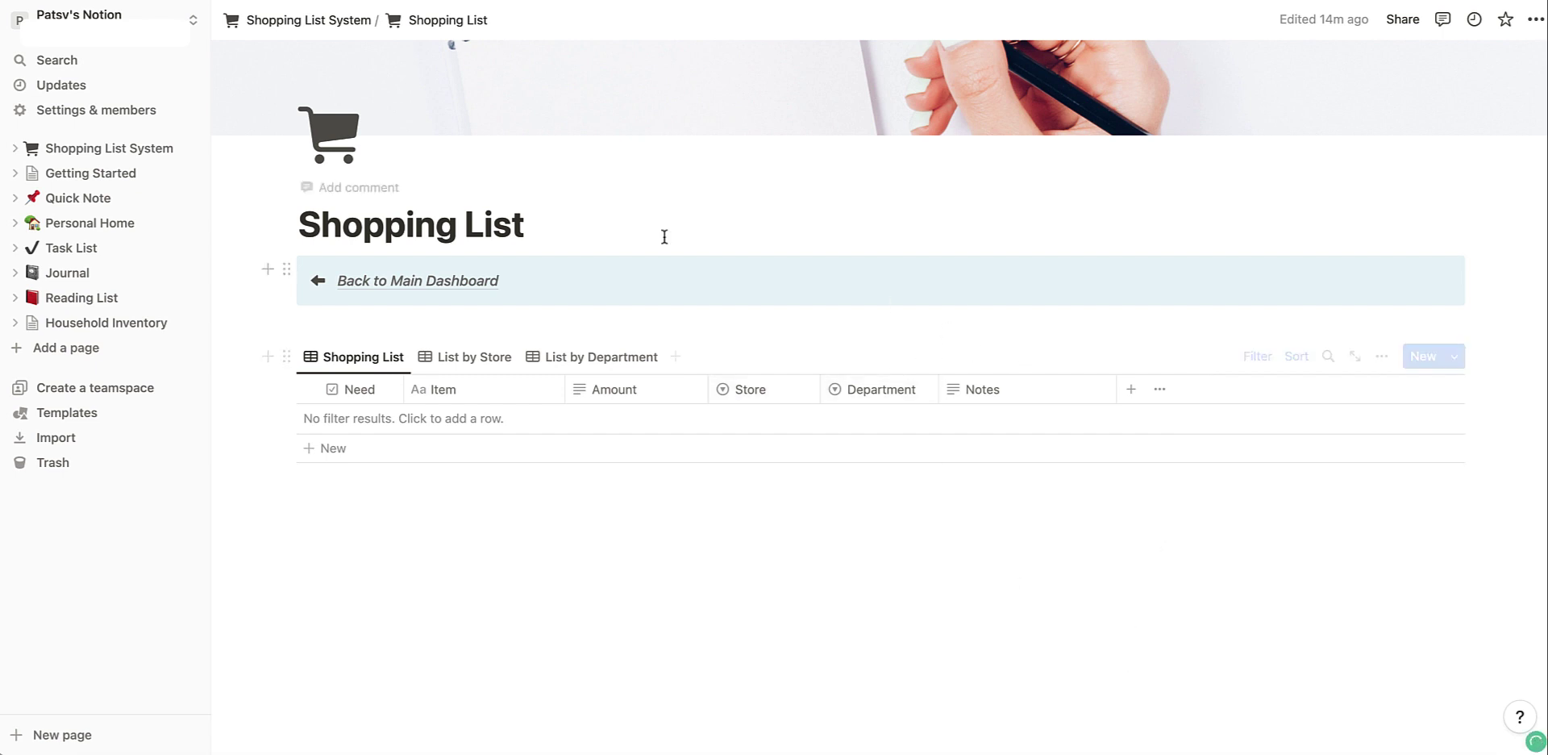
# - Go back to the main dashboard and open the Fridge & Pantry page
pyautogui.click(404, 281)
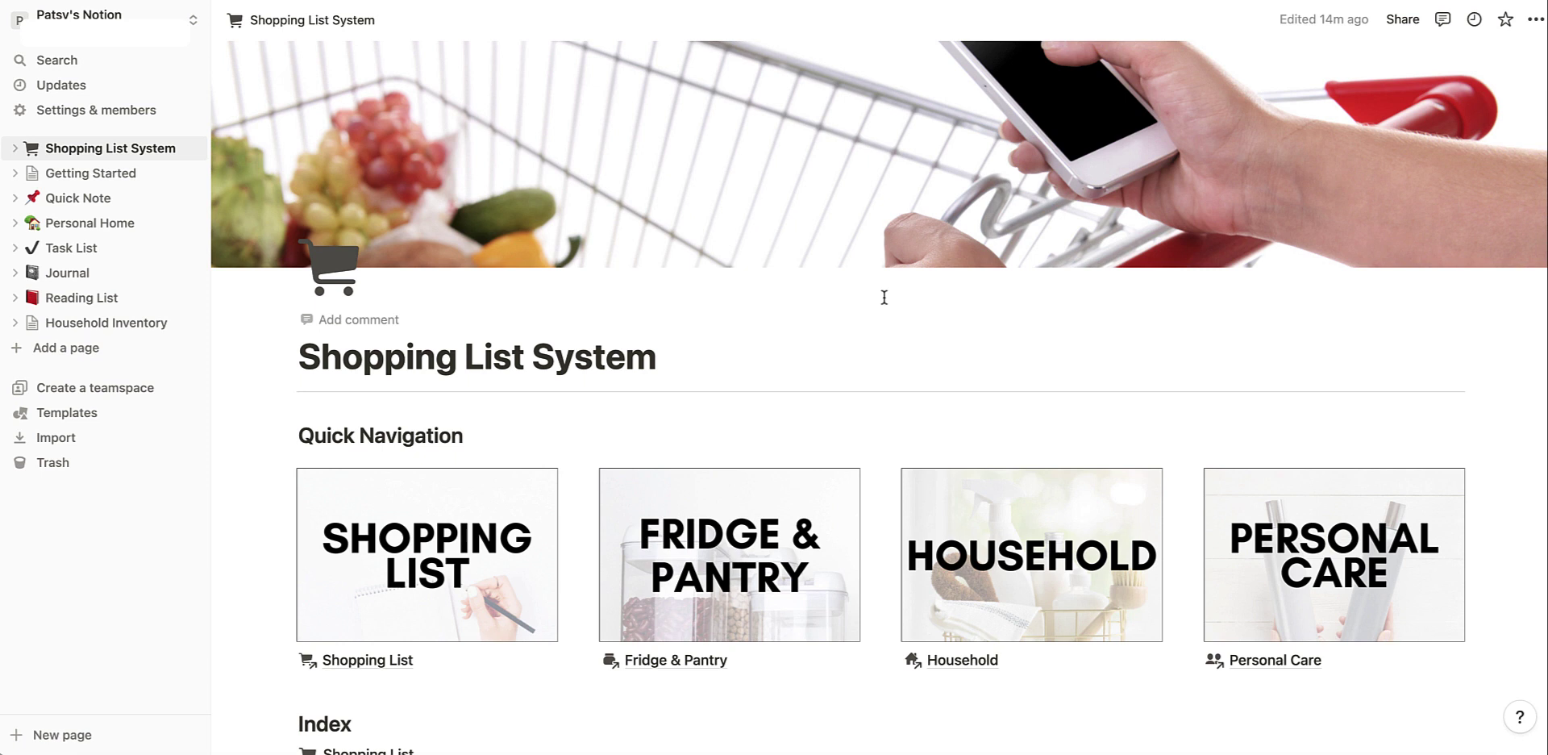
pyautogui.click(681, 660)
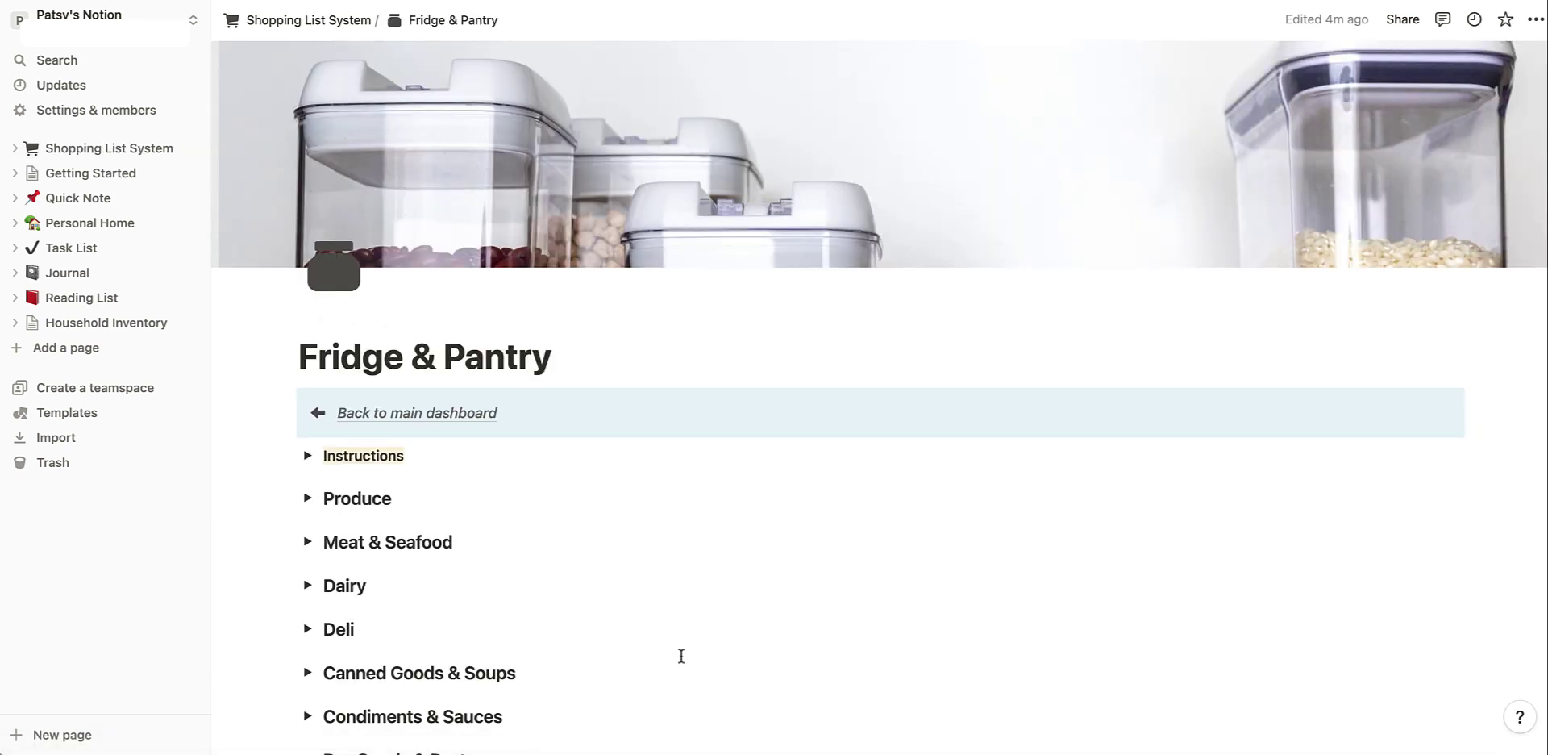
pyautogui.rightClick(408, 394)
# - Expand the Produce section and mark Blueberries as needed
pyautogui.click(307, 503)
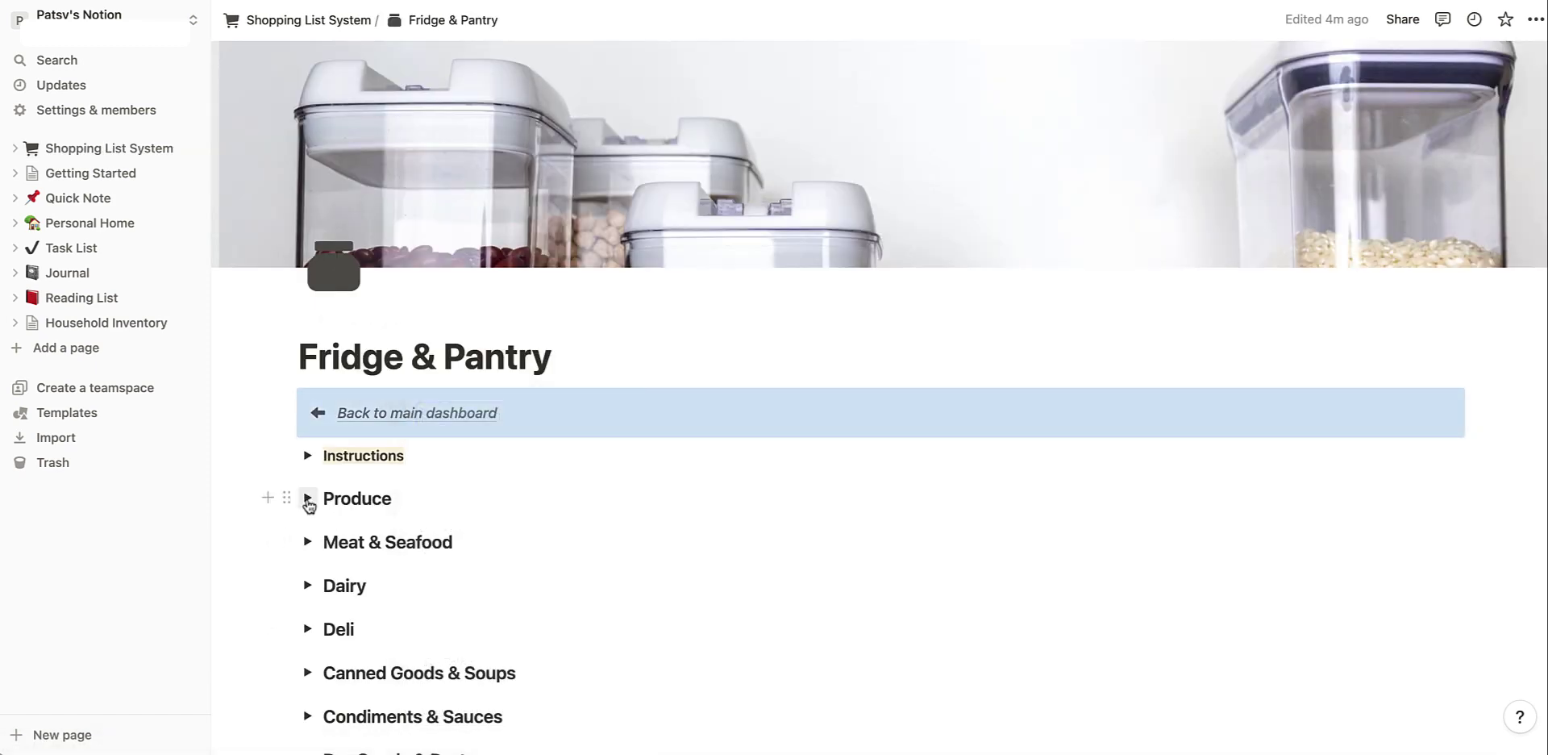
pyautogui.click(308, 500)
pyautogui.scroll(-5, 307, 500)
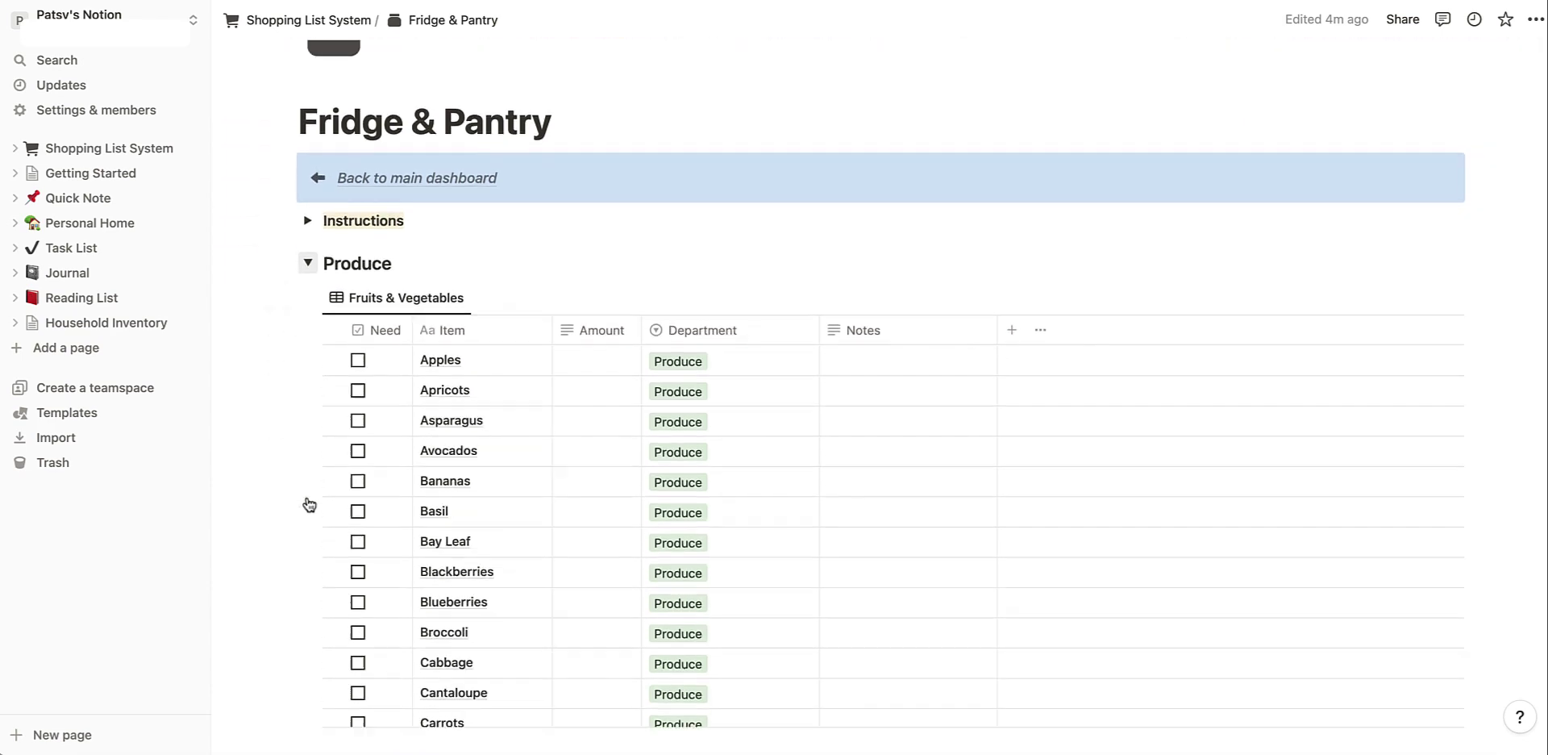
pyautogui.scroll(-4, 308, 498)
pyautogui.click(358, 201)
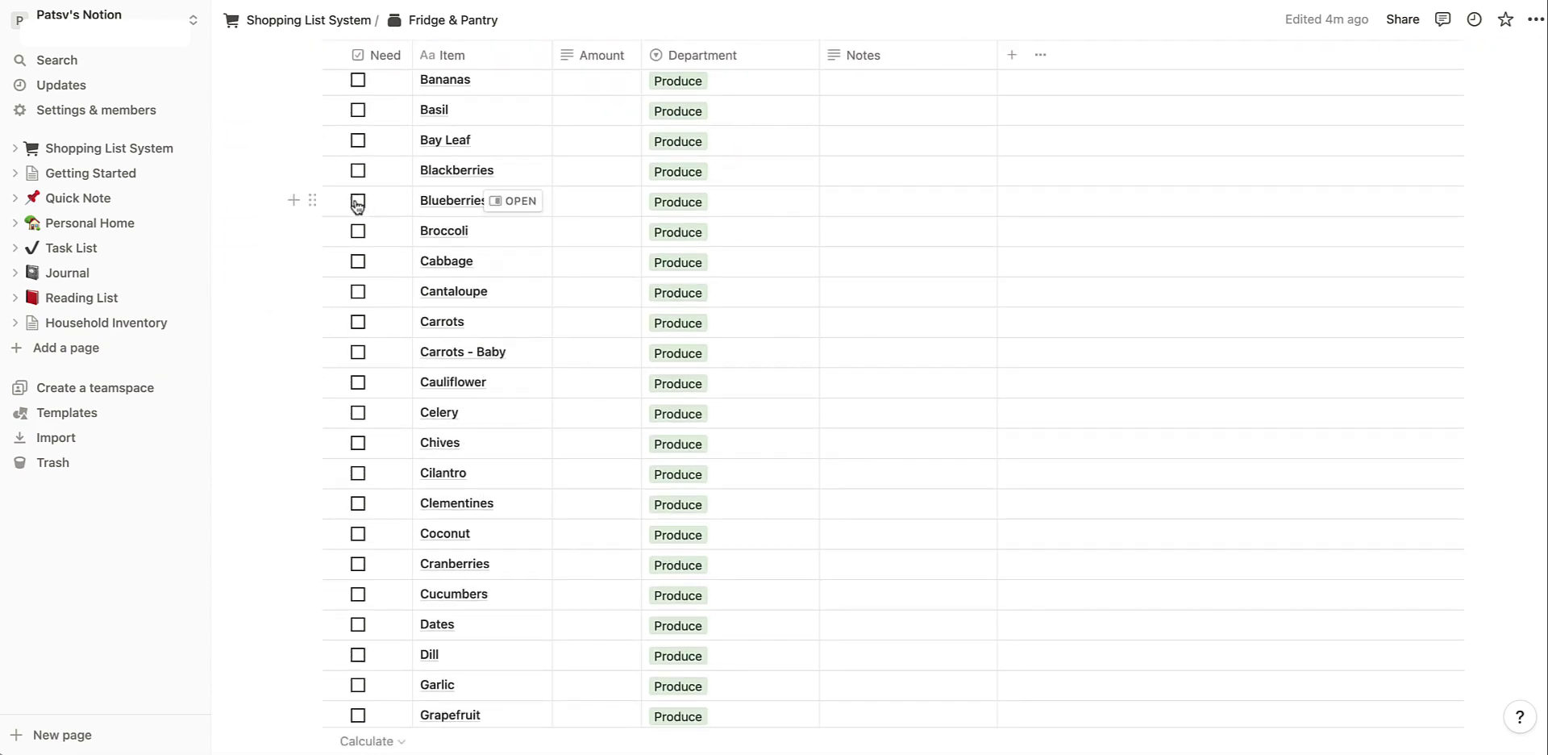
# - Mark Flour in the baking section and Almonds in the Salty Snacks section as needed
pyautogui.scroll(-20, 361, 382)
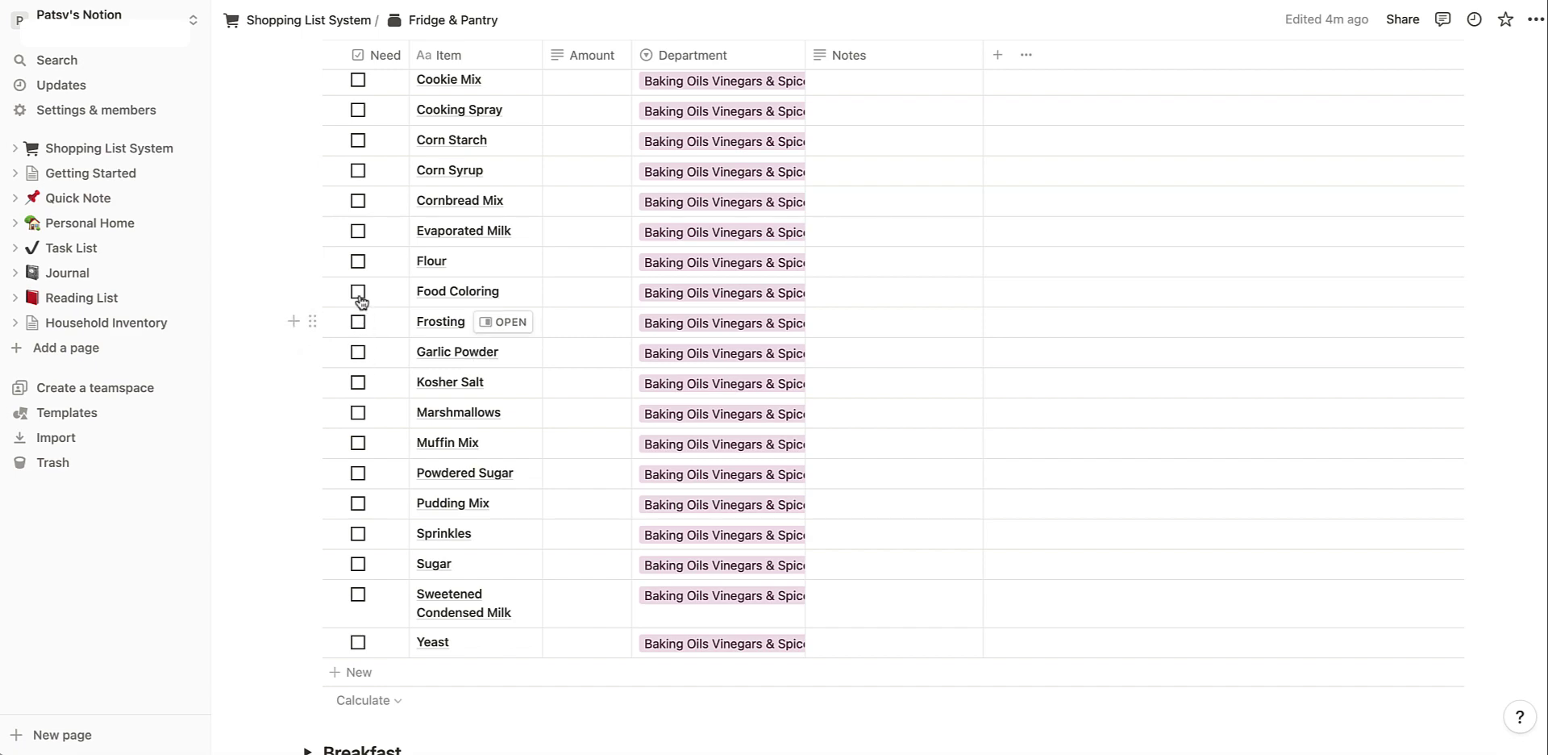
pyautogui.click(358, 264)
pyautogui.scroll(-3, 339, 371)
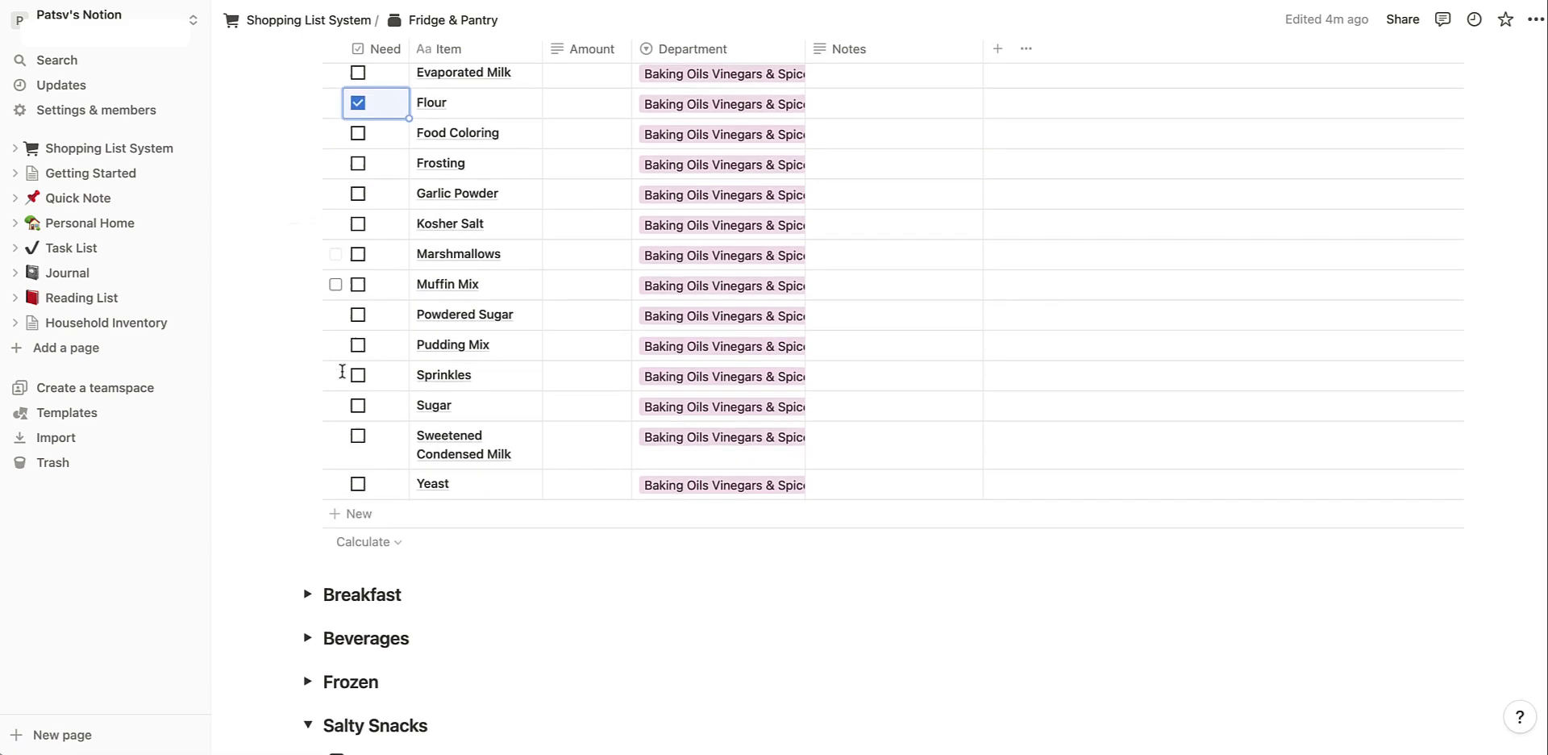
pyautogui.scroll(-6, 342, 370)
pyautogui.click(358, 333)
pyautogui.scroll(-3, 375, 430)
# - Expand the Breakfast section and mark Cap'n Crunch as needed
pyautogui.scroll(4, 311, 484)
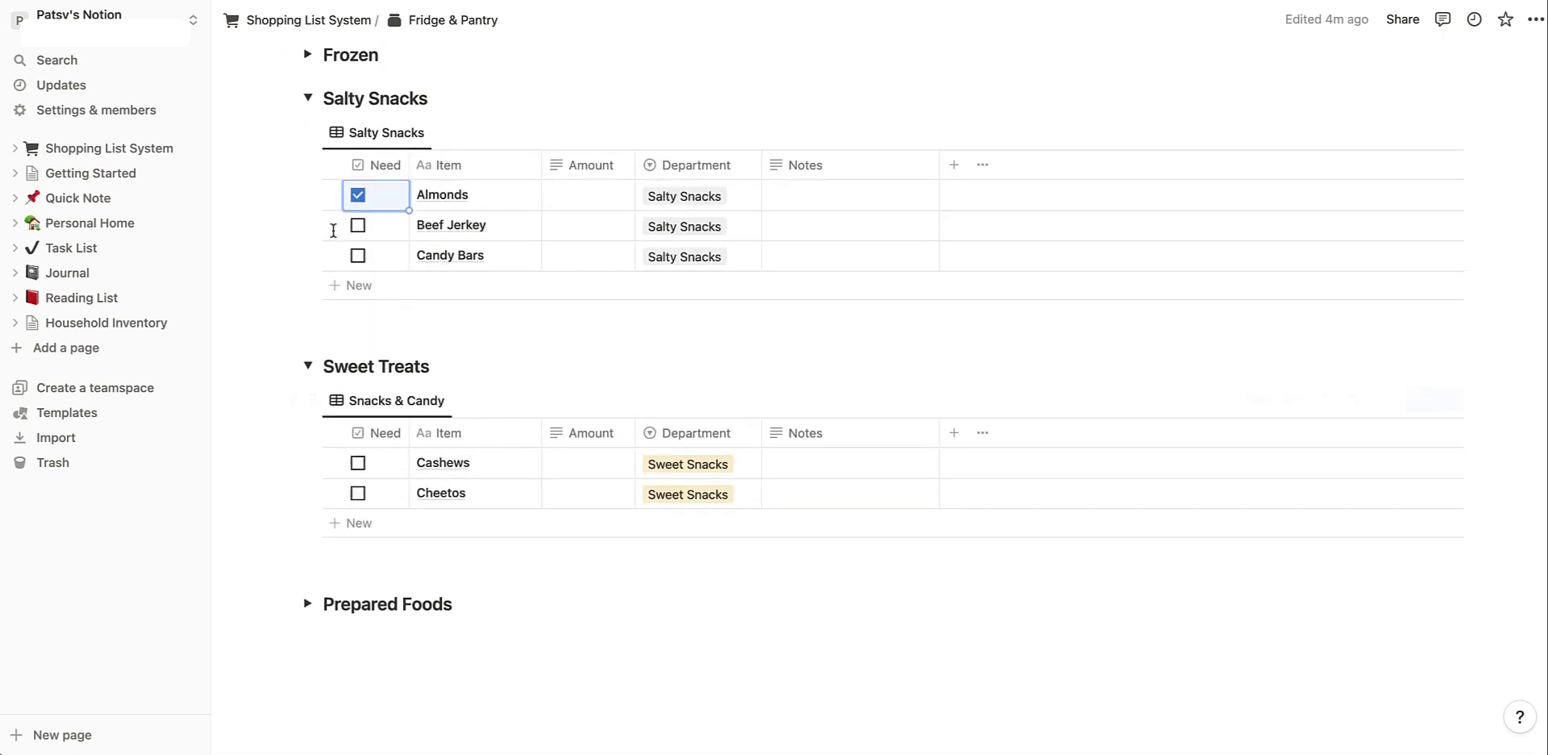
pyautogui.click(307, 153)
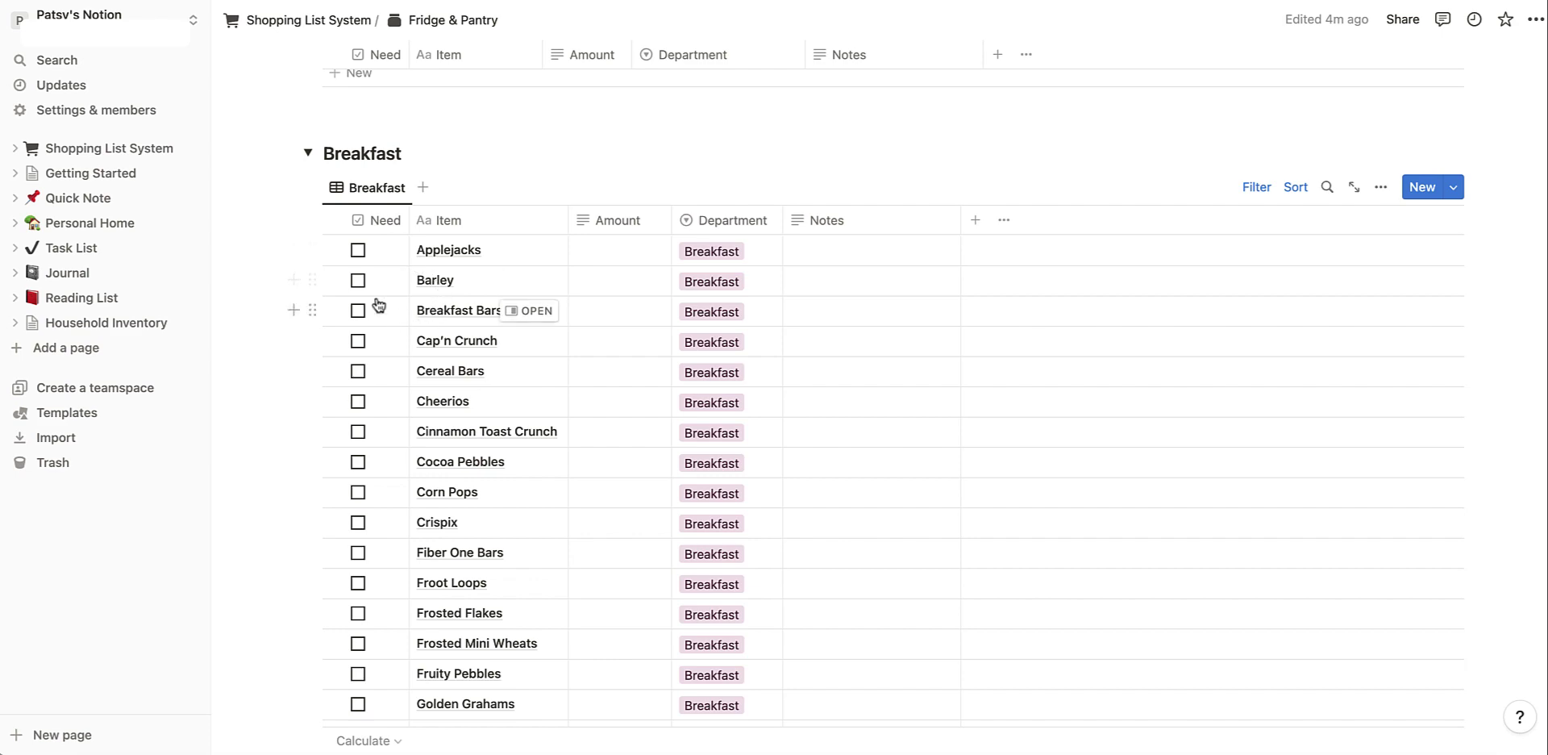
pyautogui.click(358, 341)
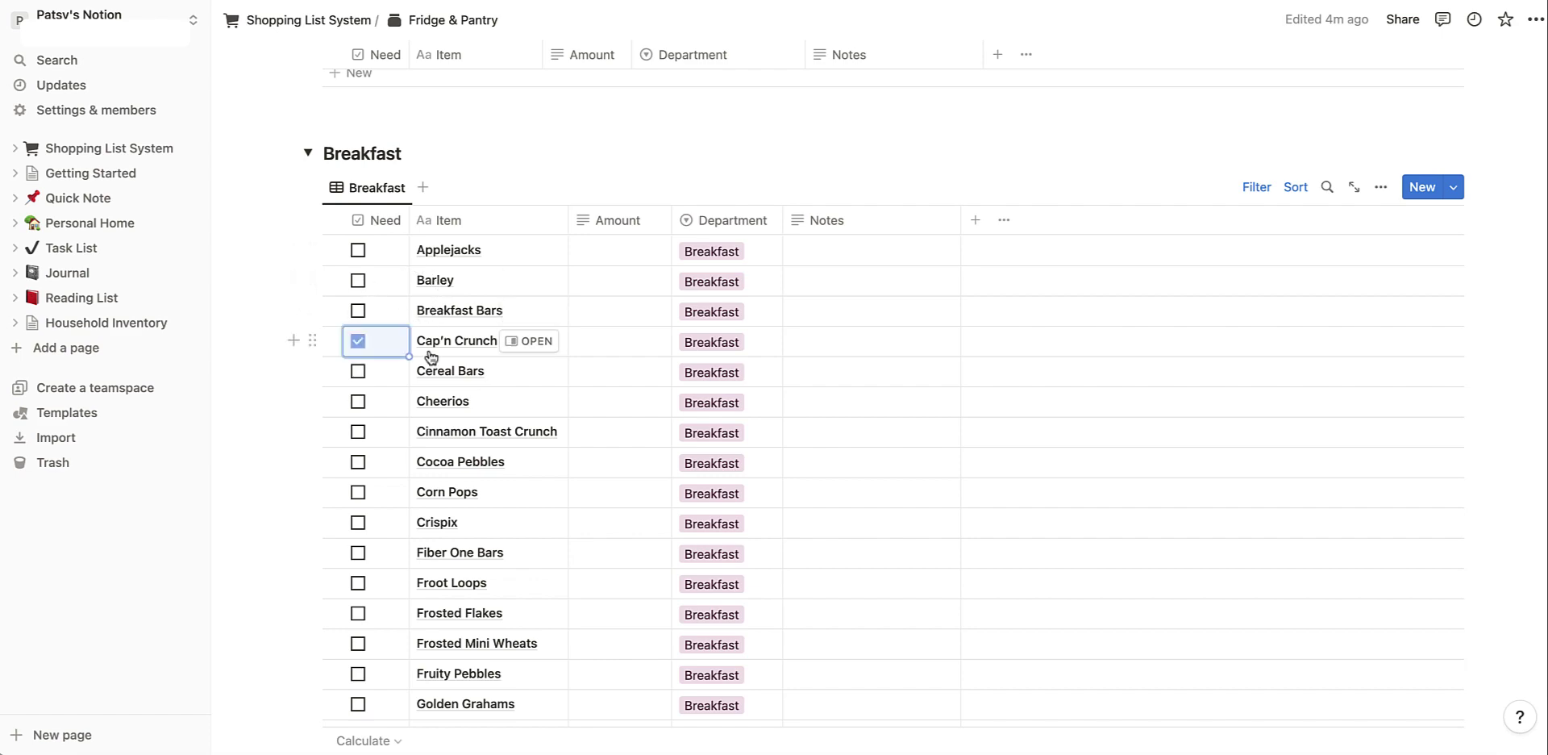
# - Leave Fridge & Pantry for the main dashboard and open the Household page
pyautogui.scroll(-20, 898, 231)
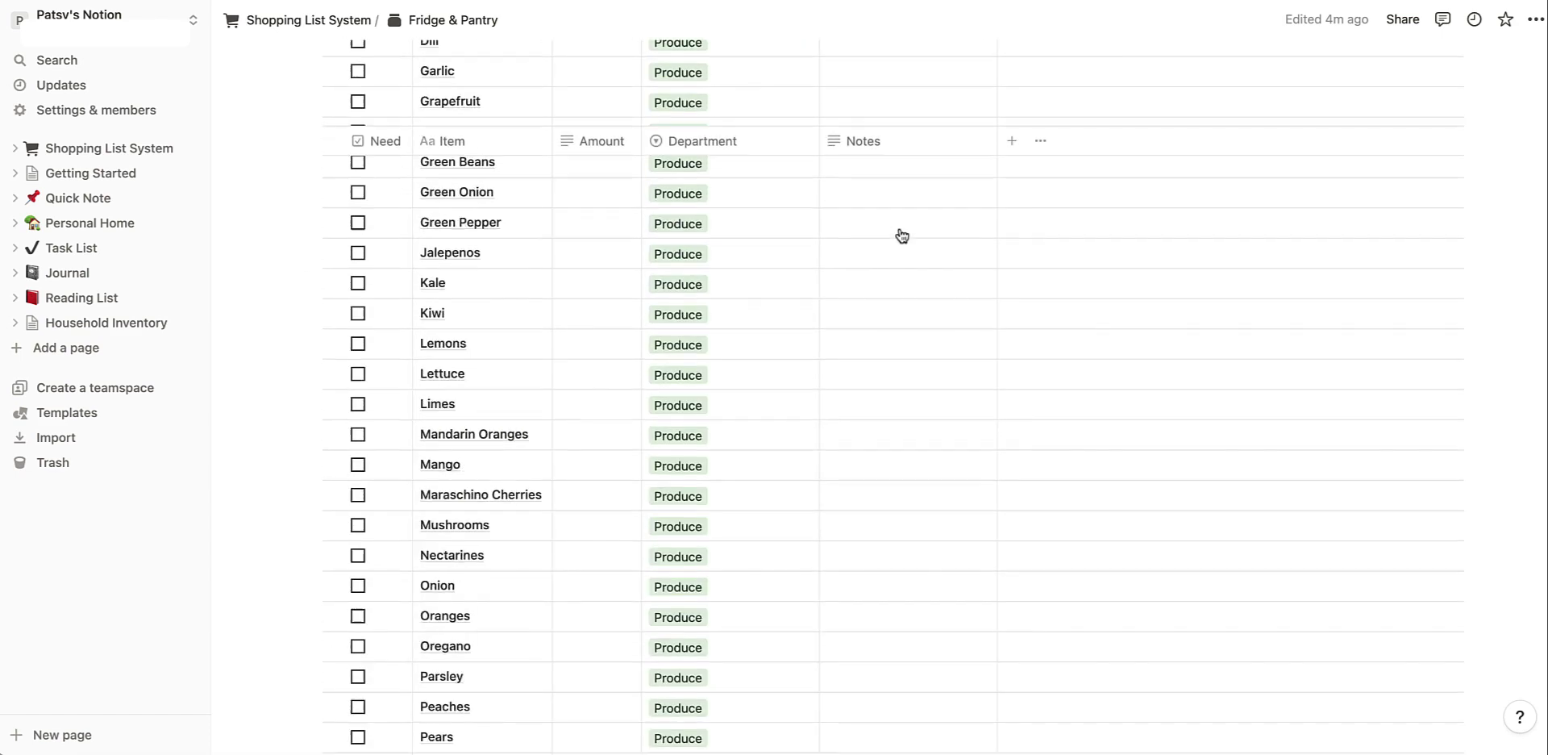
pyautogui.scroll(20, 902, 236)
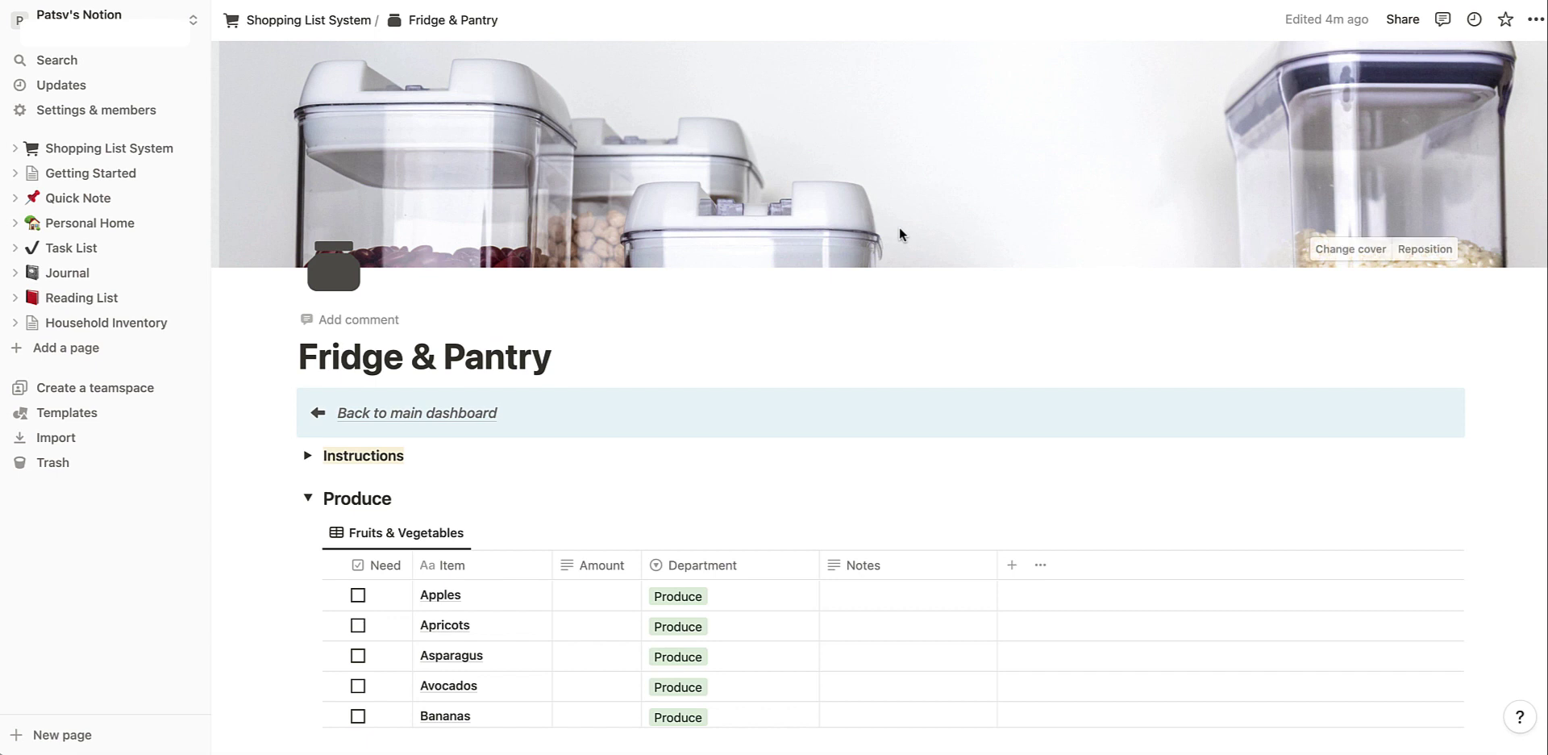
pyautogui.click(432, 416)
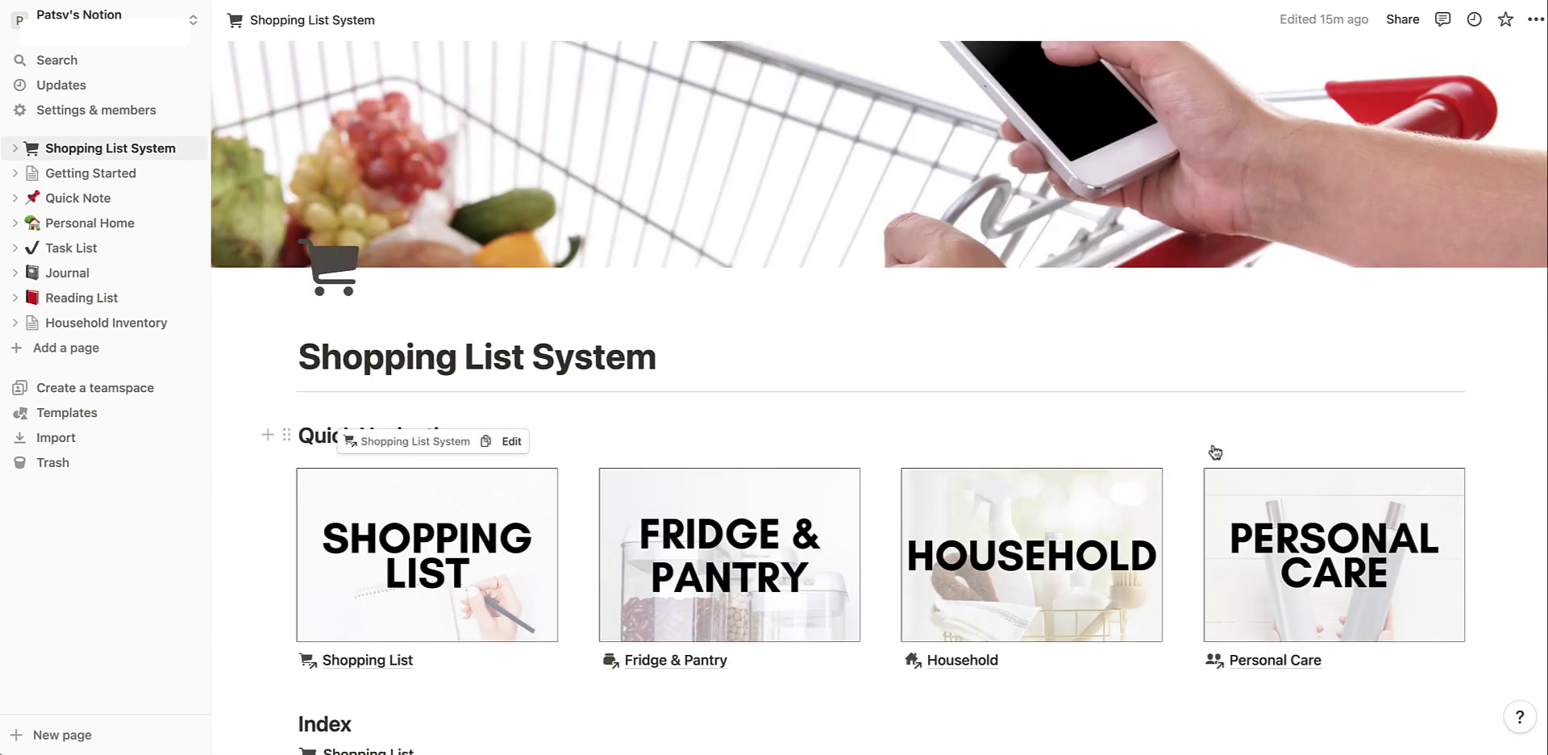
pyautogui.click(961, 660)
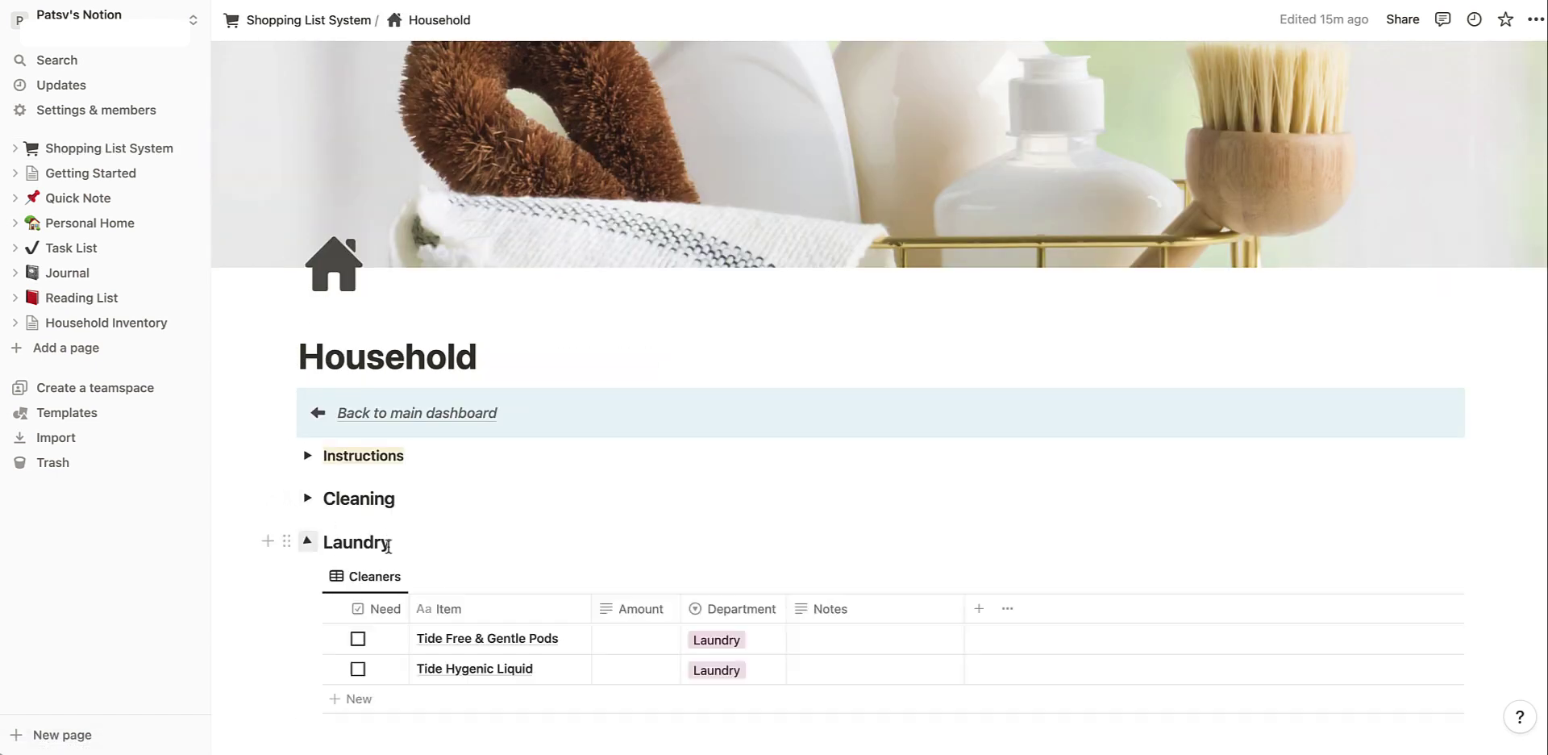
# - Expand the Laundry section and mark Tide Free & Gentle Pods as needed
pyautogui.click(307, 541)
pyautogui.scroll(-5, 363, 484)
pyautogui.click(358, 415)
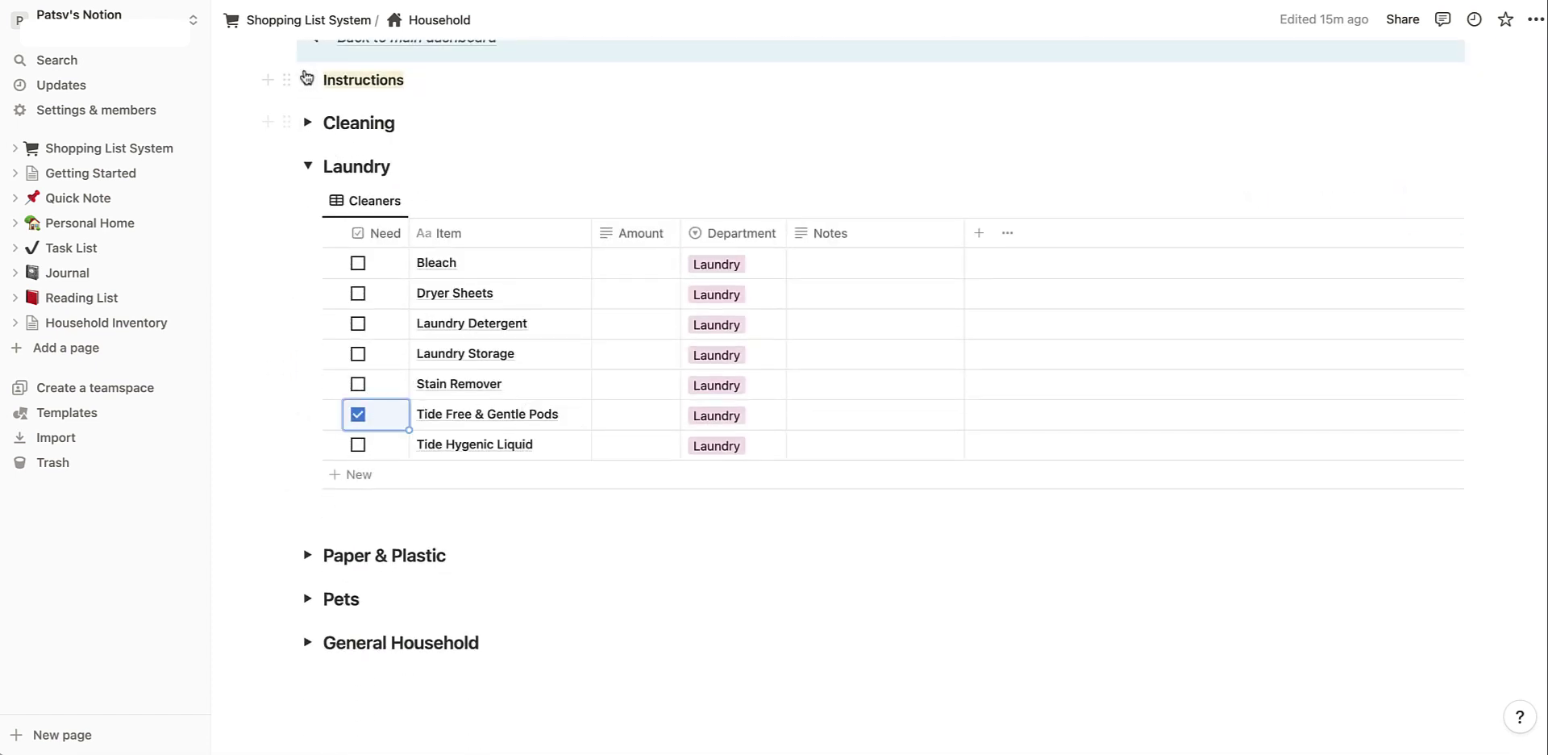
# - Expand the Pets section and mark Dog Food as needed
pyautogui.click(307, 599)
pyautogui.scroll(-4, 407, 593)
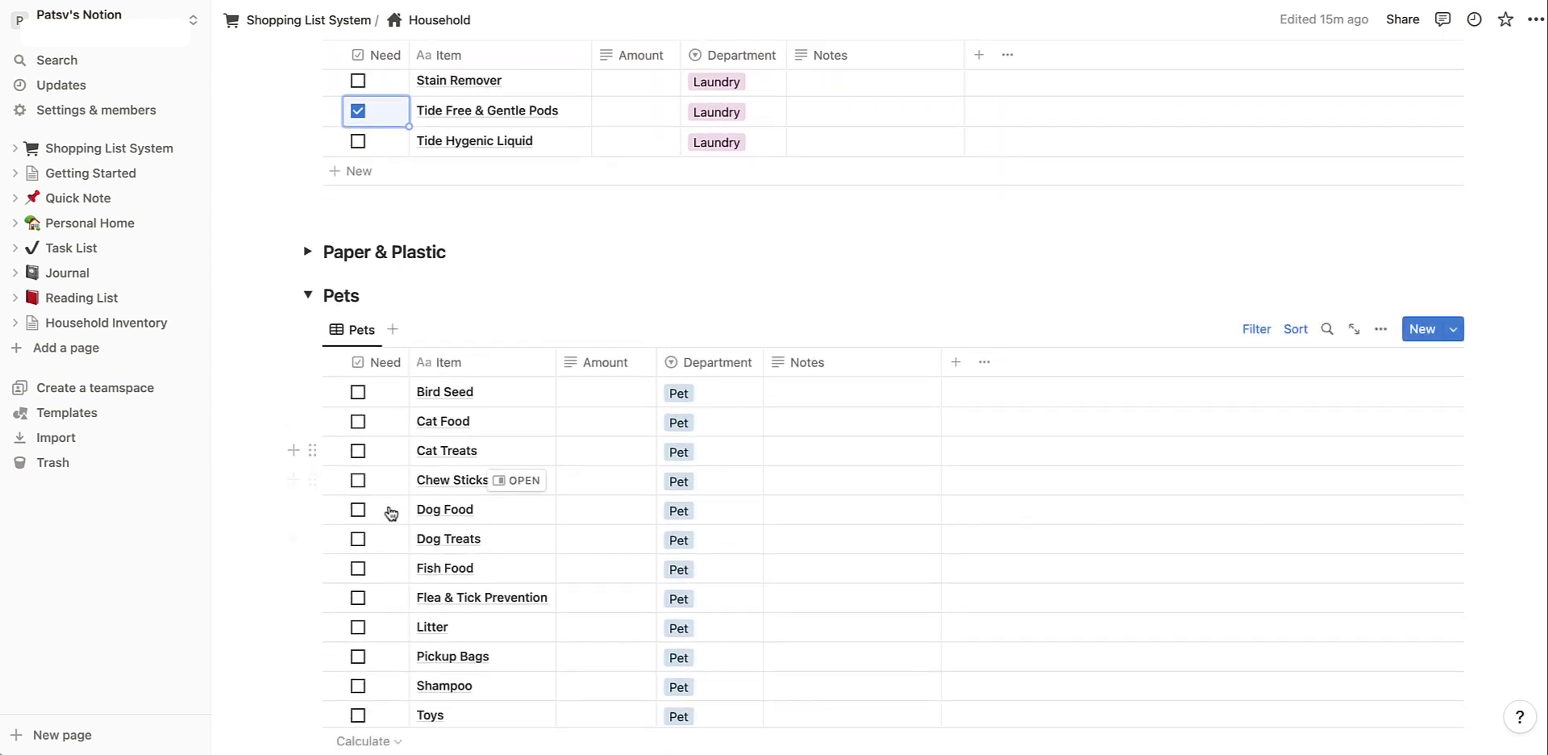
pyautogui.click(358, 509)
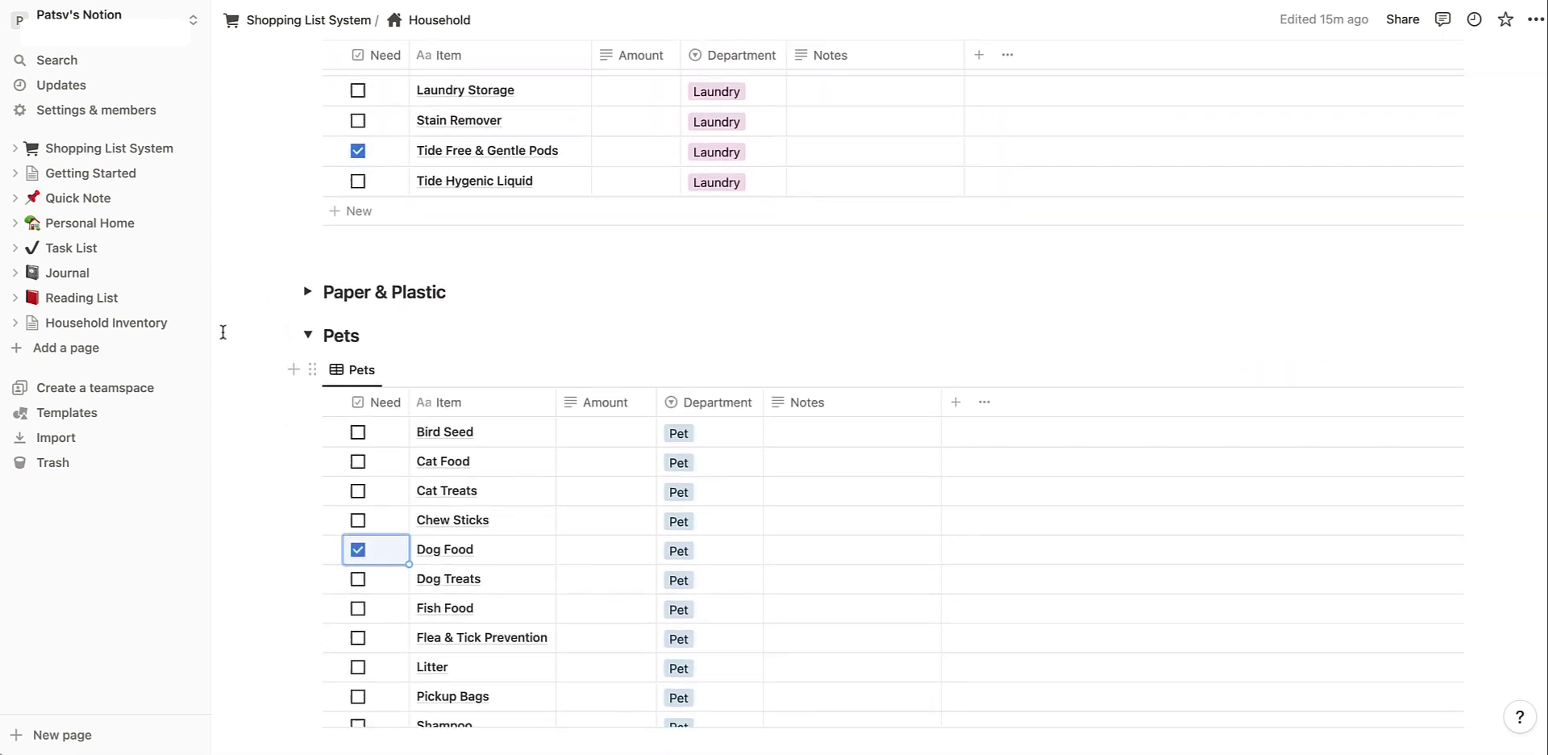
# - Go back through the main dashboard to the Personal Care page and mark Pads under Personal Products as needed
pyautogui.scroll(10, 223, 331)
pyautogui.click(419, 411)
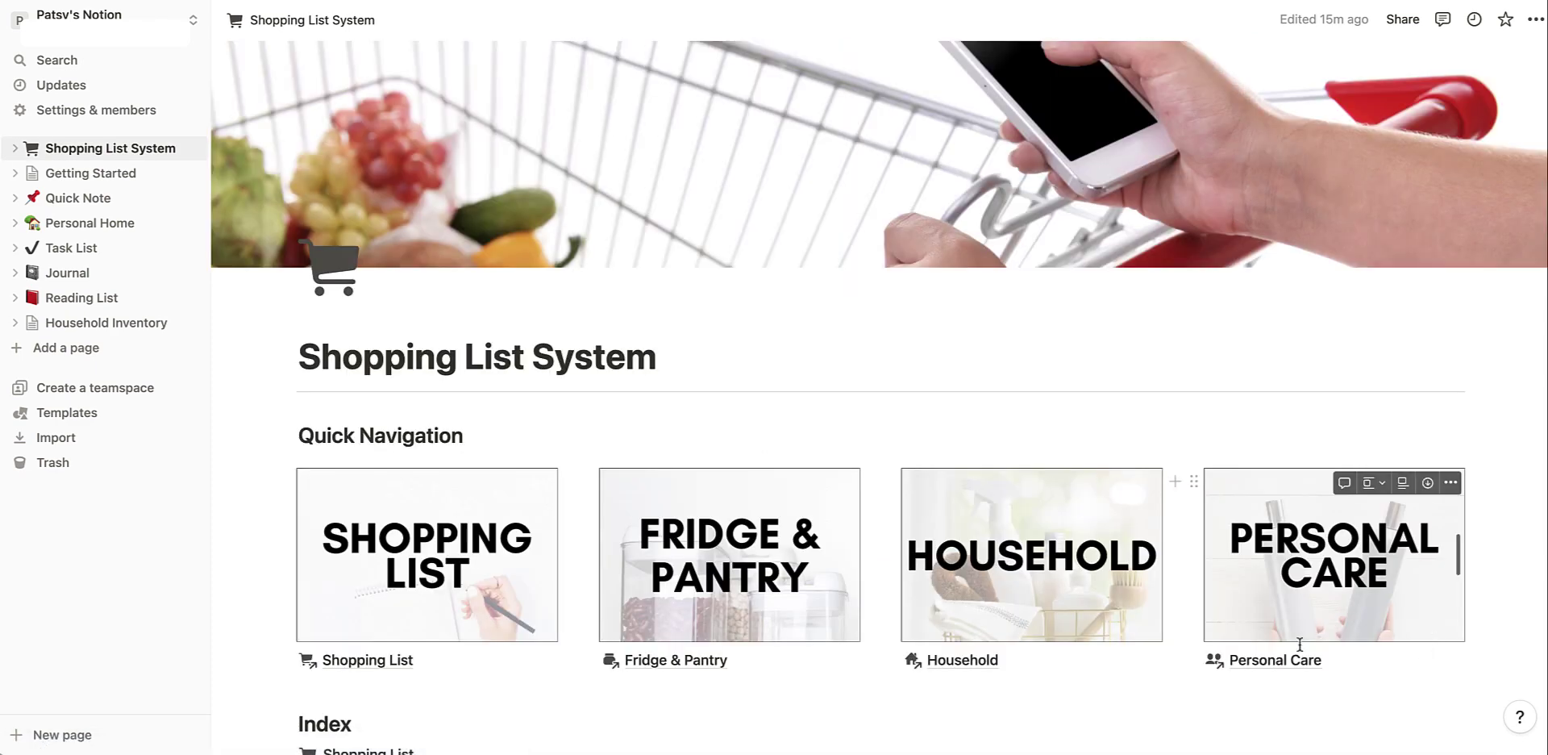
pyautogui.click(1300, 644)
pyautogui.scroll(-3, 643, 513)
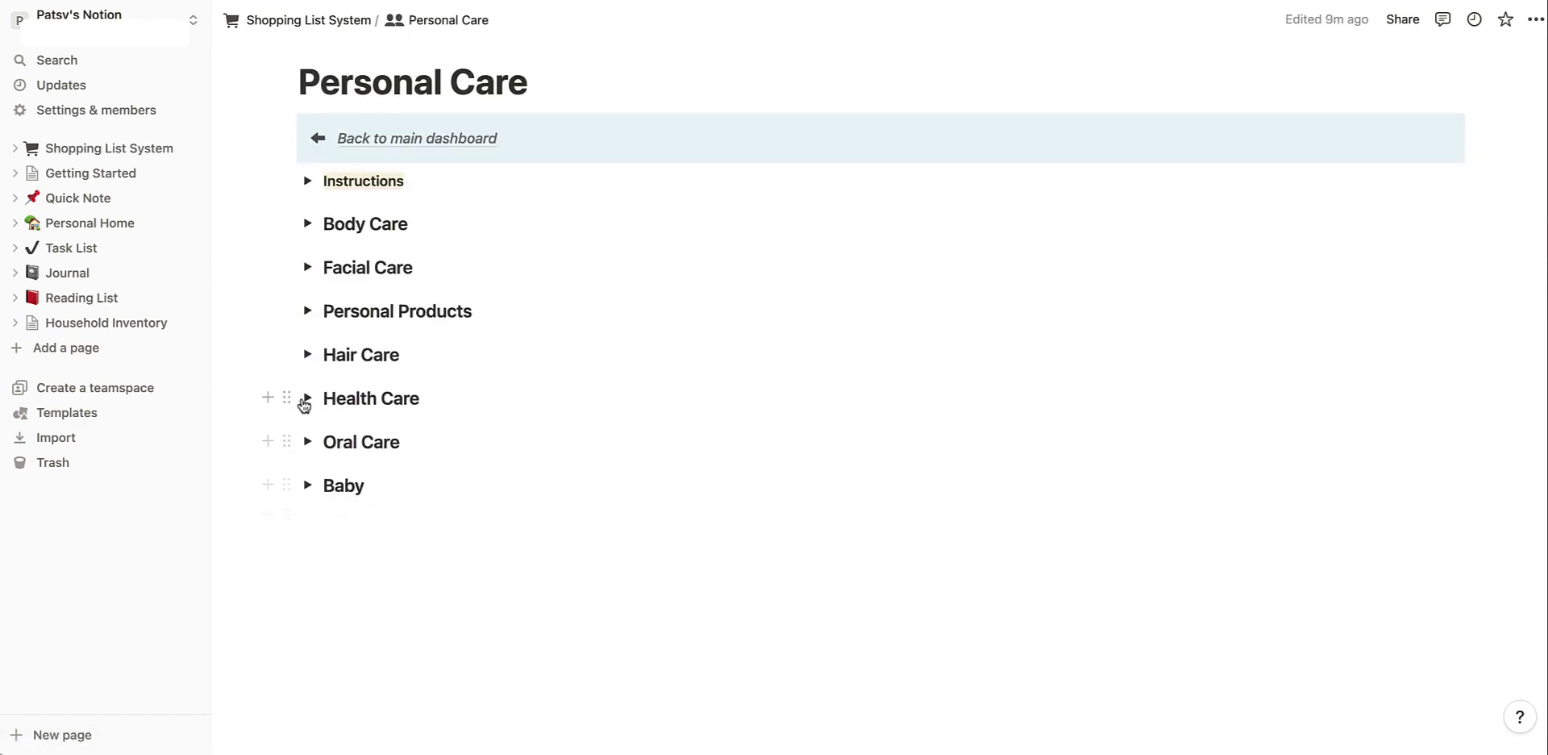
pyautogui.click(307, 311)
pyautogui.click(358, 438)
# - Leave Personal Care for the main dashboard and open the Shopping List page
pyautogui.click(352, 139)
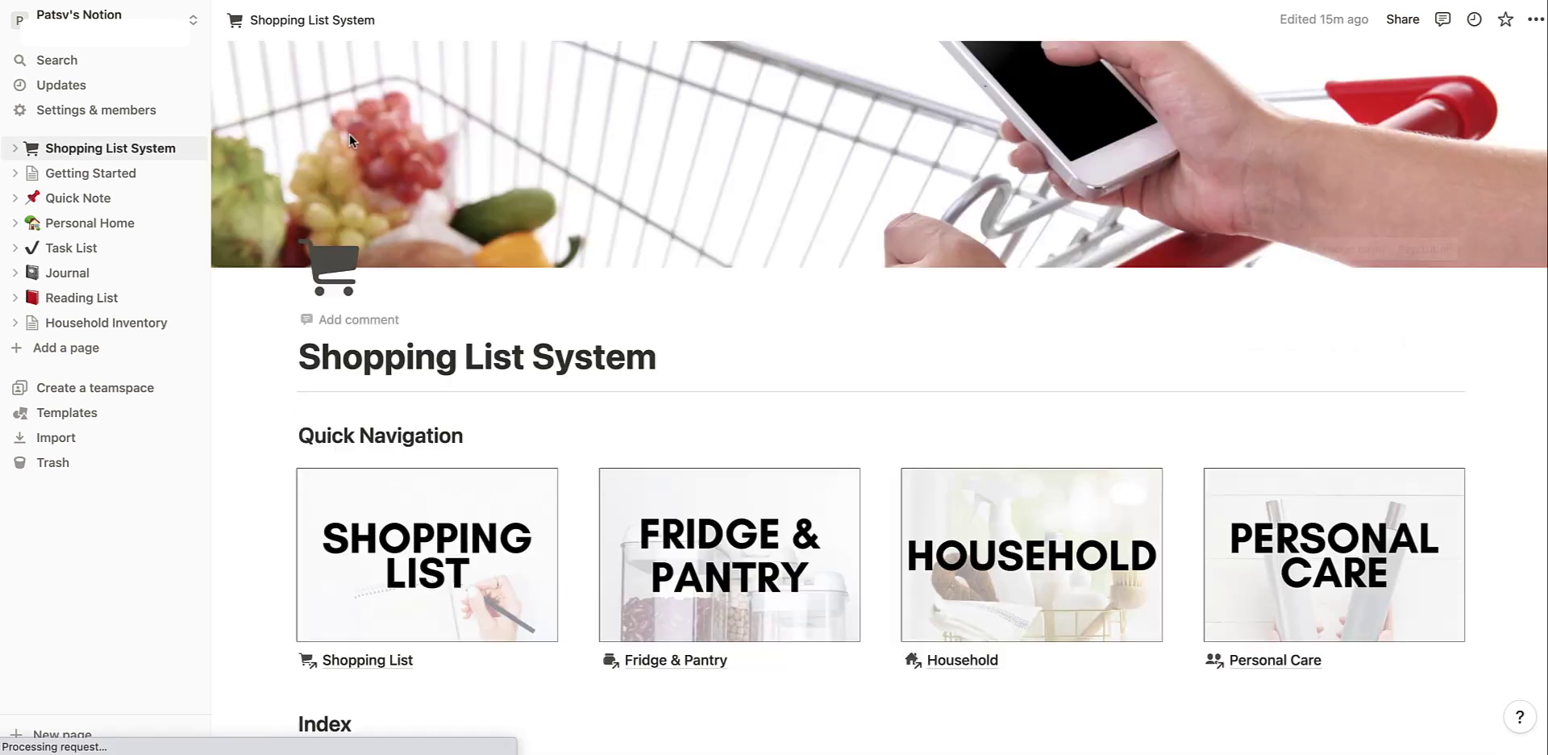
pyautogui.click(346, 660)
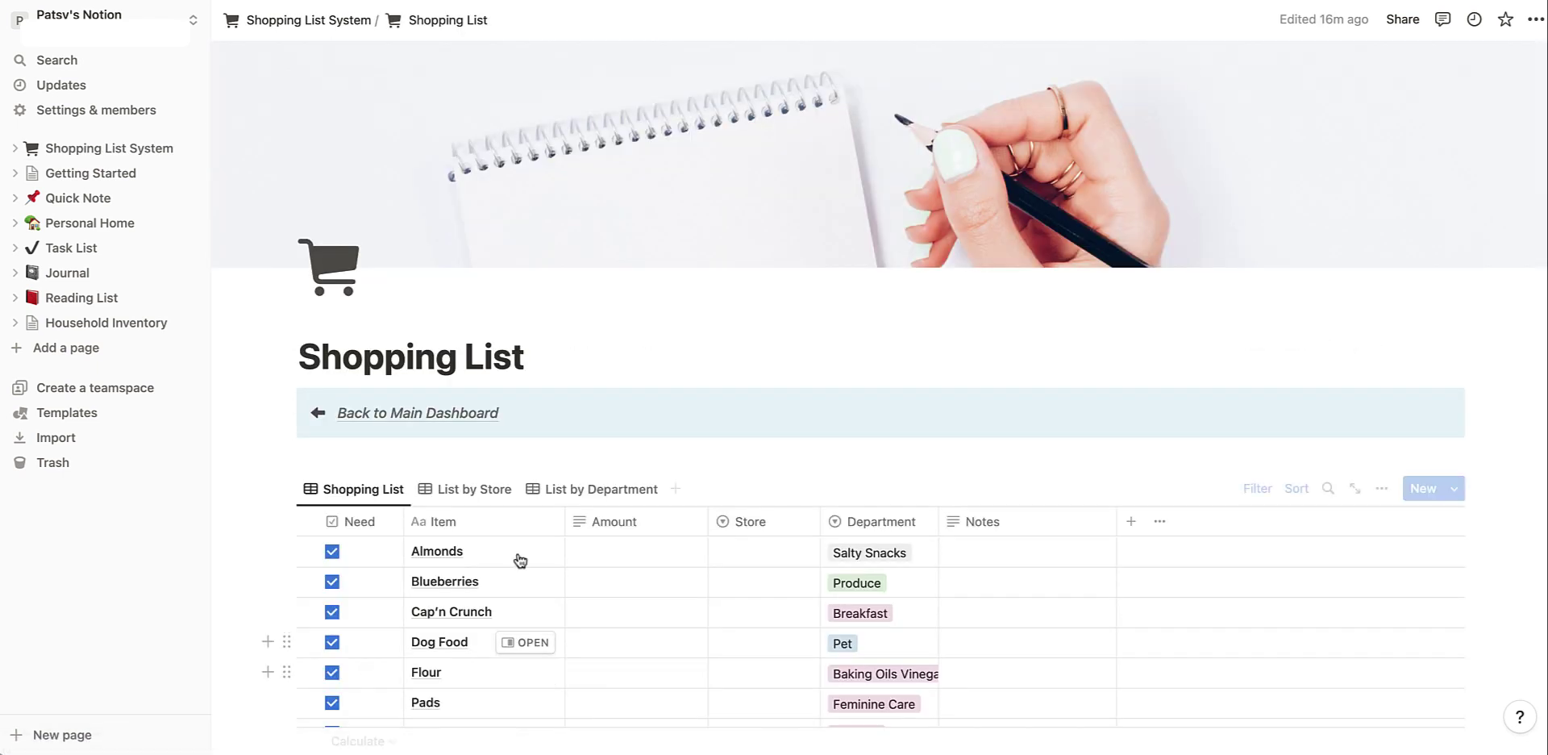
pyautogui.scroll(-3, 642, 460)
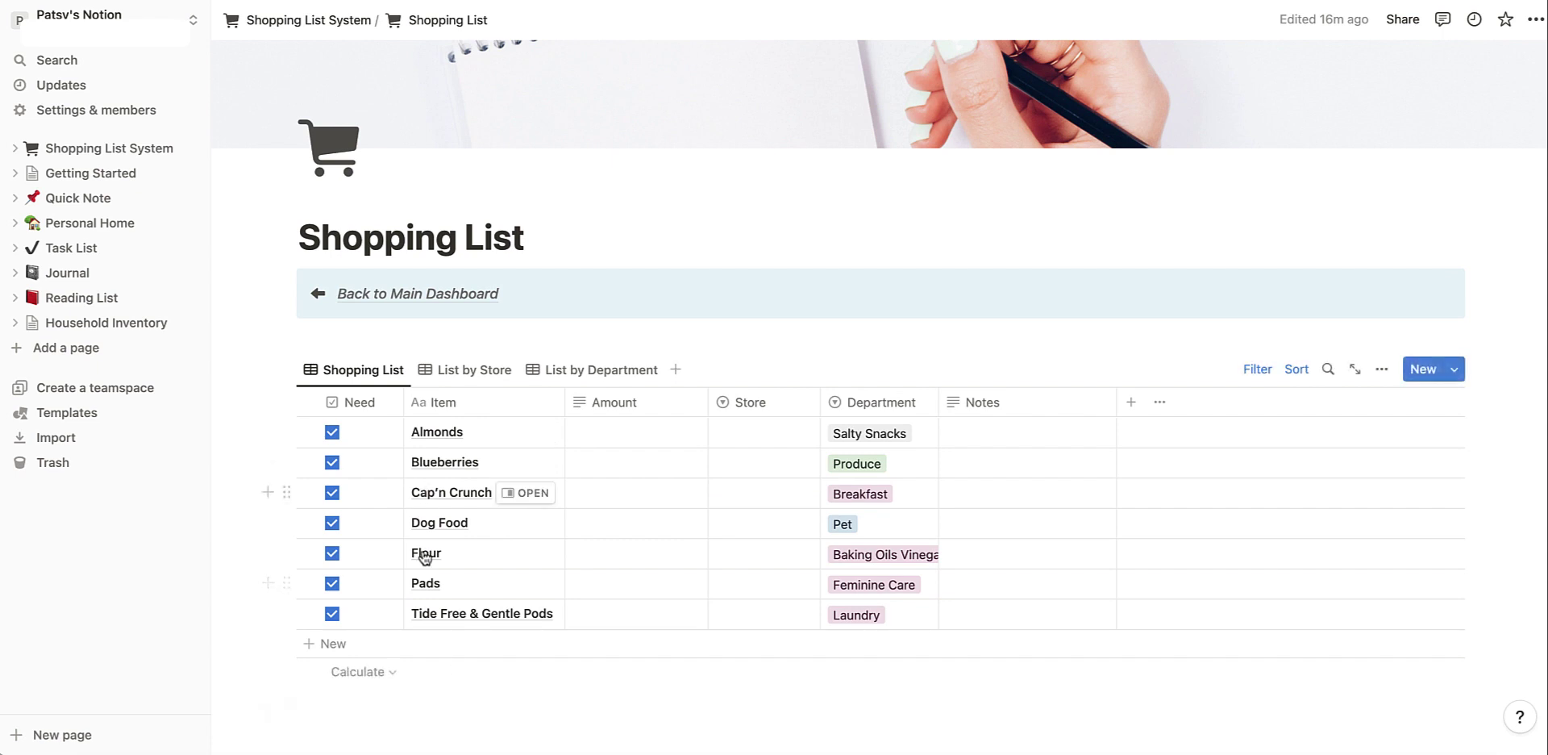
# - Enter an amount of 1 bag for Almonds and 1 pint for Blueberries
pyautogui.click(644, 440)
pyautogui.write('1 g')
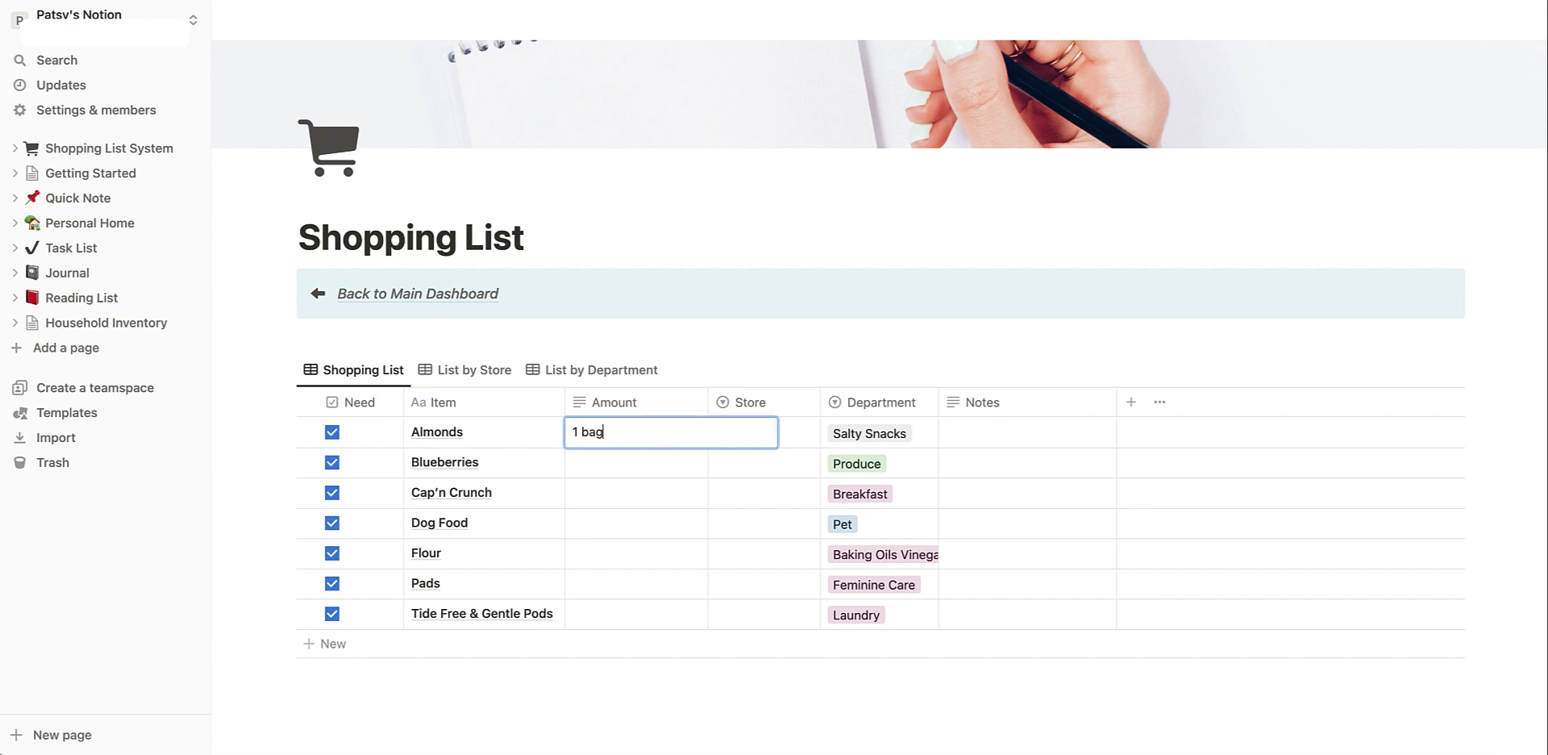
pyautogui.press('Return')
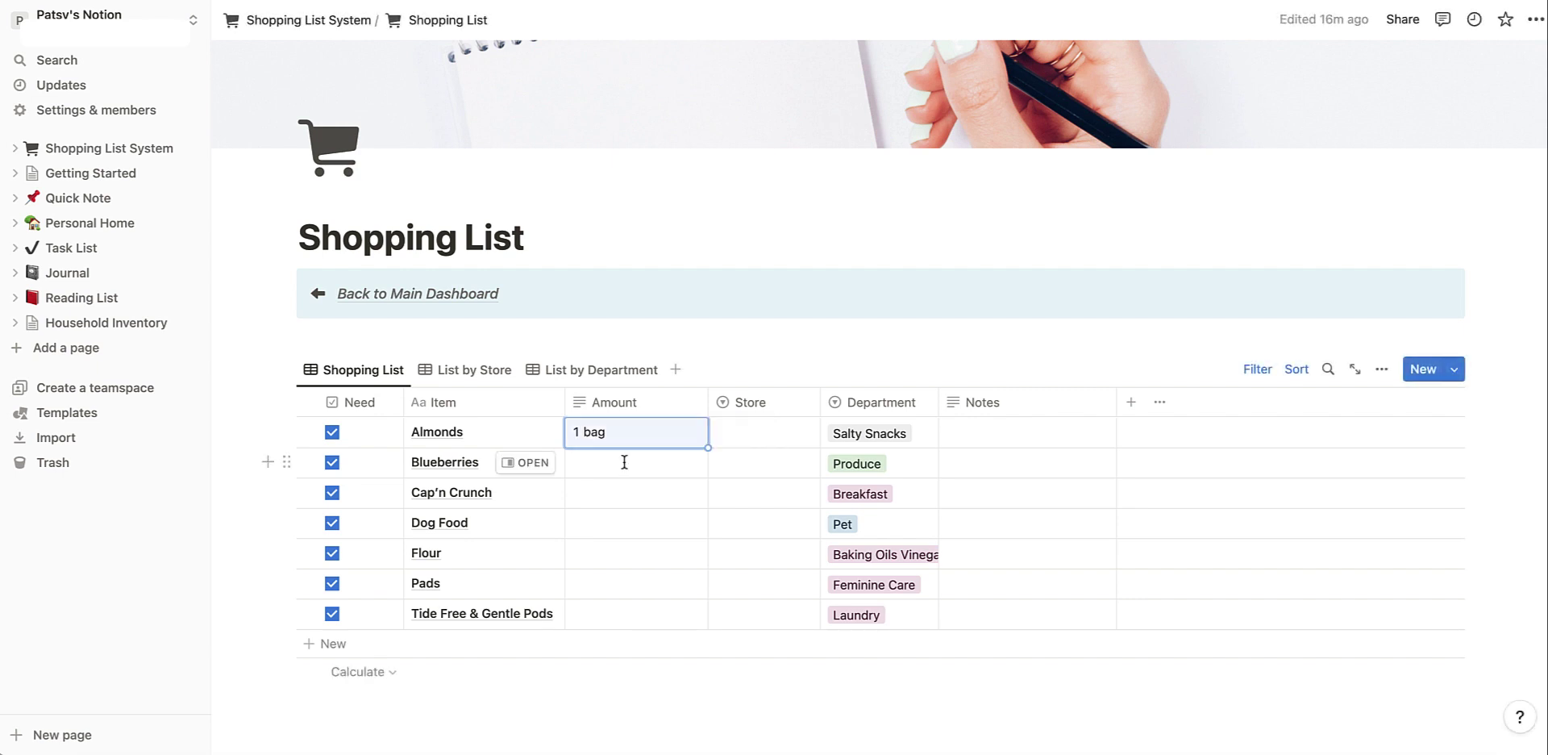
pyautogui.click(627, 469)
pyautogui.write('1 pint')
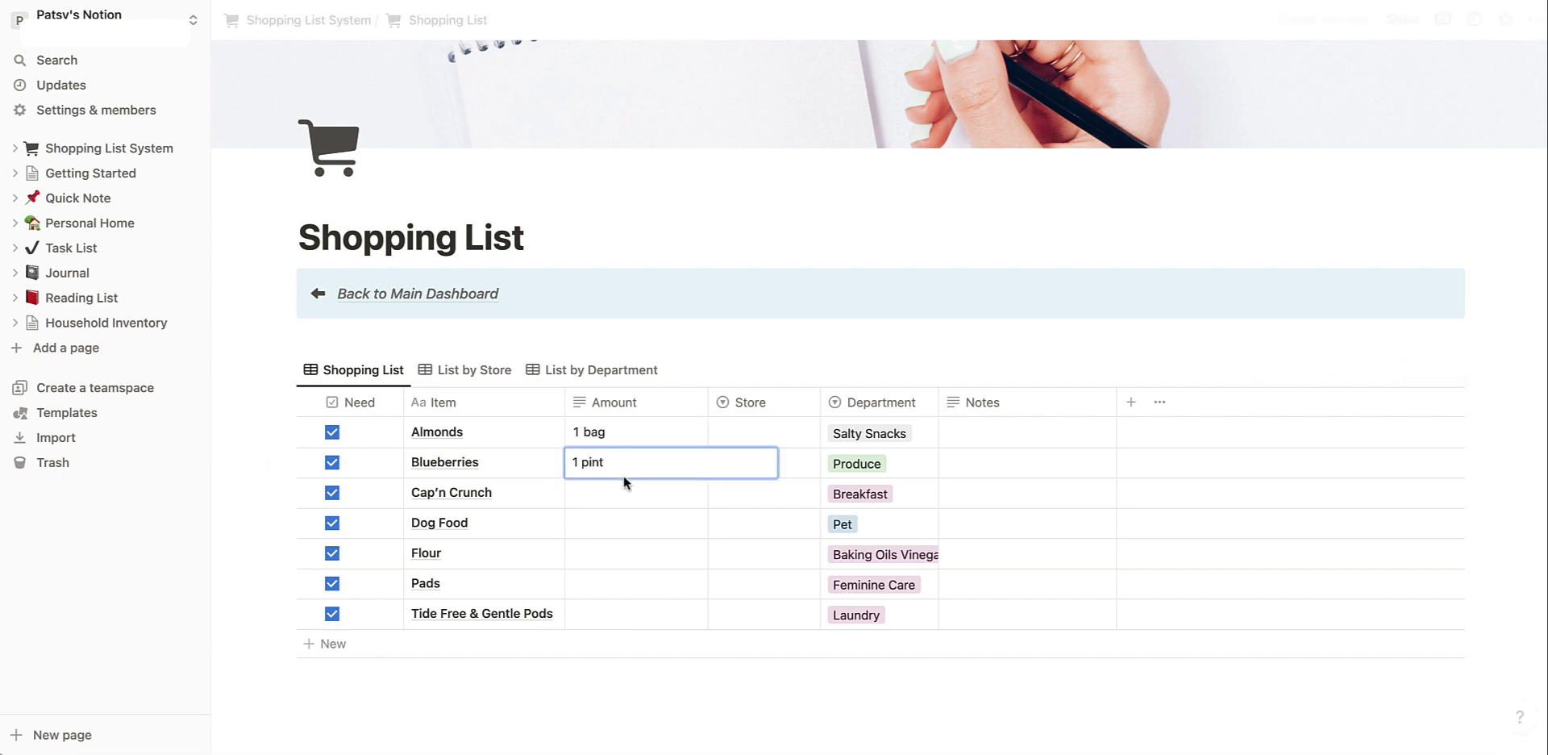
# - Set the amount to 1 for Cap'n Crunch, Flour and Pads
pyautogui.scroll(1, 613, 491)
pyautogui.click(601, 516)
pyautogui.write('1')
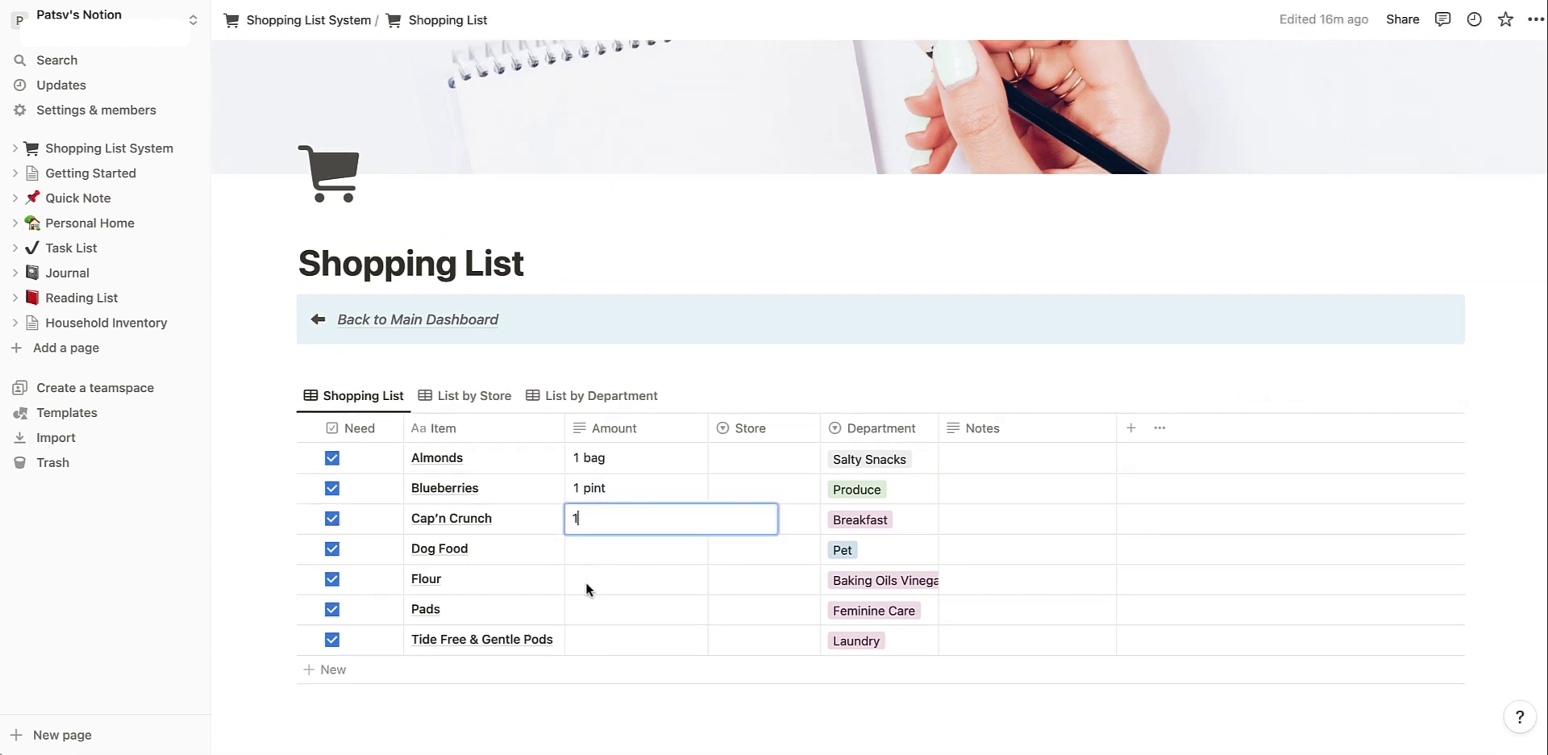
pyautogui.press('Escape')
pyautogui.click(609, 580)
pyautogui.write('1')
pyautogui.press('Escape')
pyautogui.click(605, 621)
pyautogui.write('1')
pyautogui.press('Escape')
# - Enter 1 12 oz as the amount for Tide Free & Gentle Pods
pyautogui.click(603, 645)
pyautogui.write('1 12 o')
pyautogui.press('Escape')
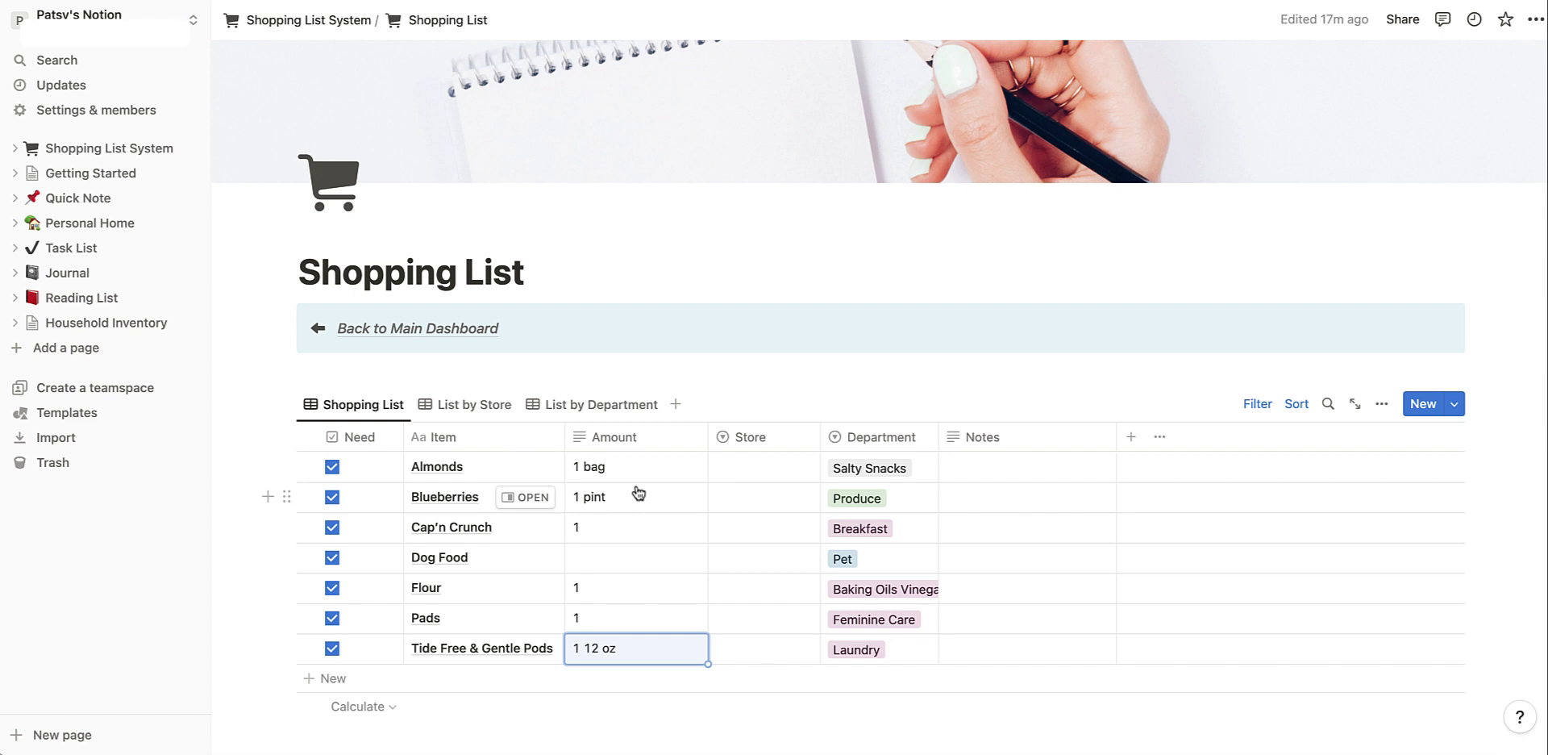
pyautogui.press('Escape')
# - Assign the store Publix to Almonds and Blueberries, and Target to Cap'n Crunch
pyautogui.click(762, 455)
pyautogui.click(768, 527)
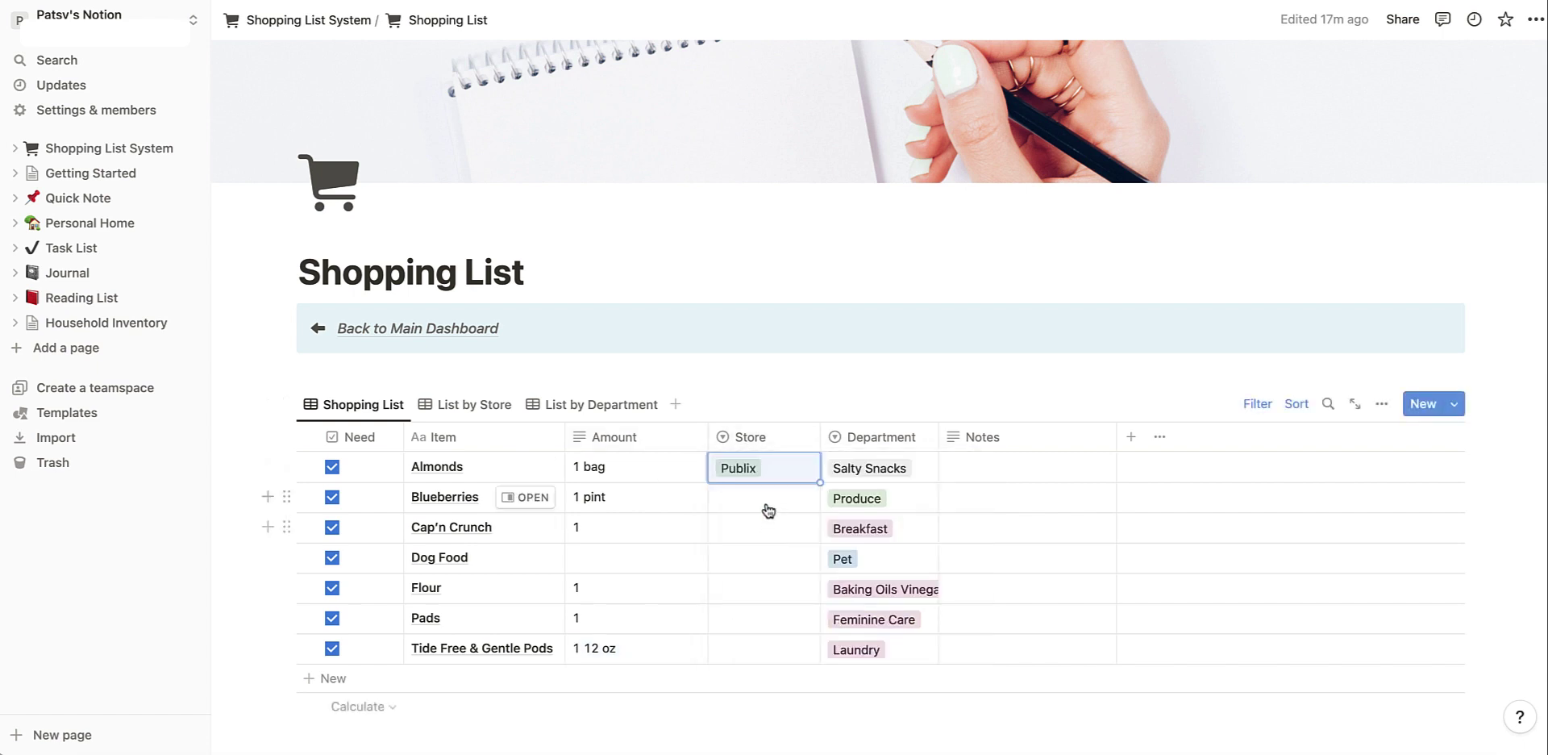
pyautogui.click(768, 510)
pyautogui.click(748, 549)
pyautogui.click(757, 531)
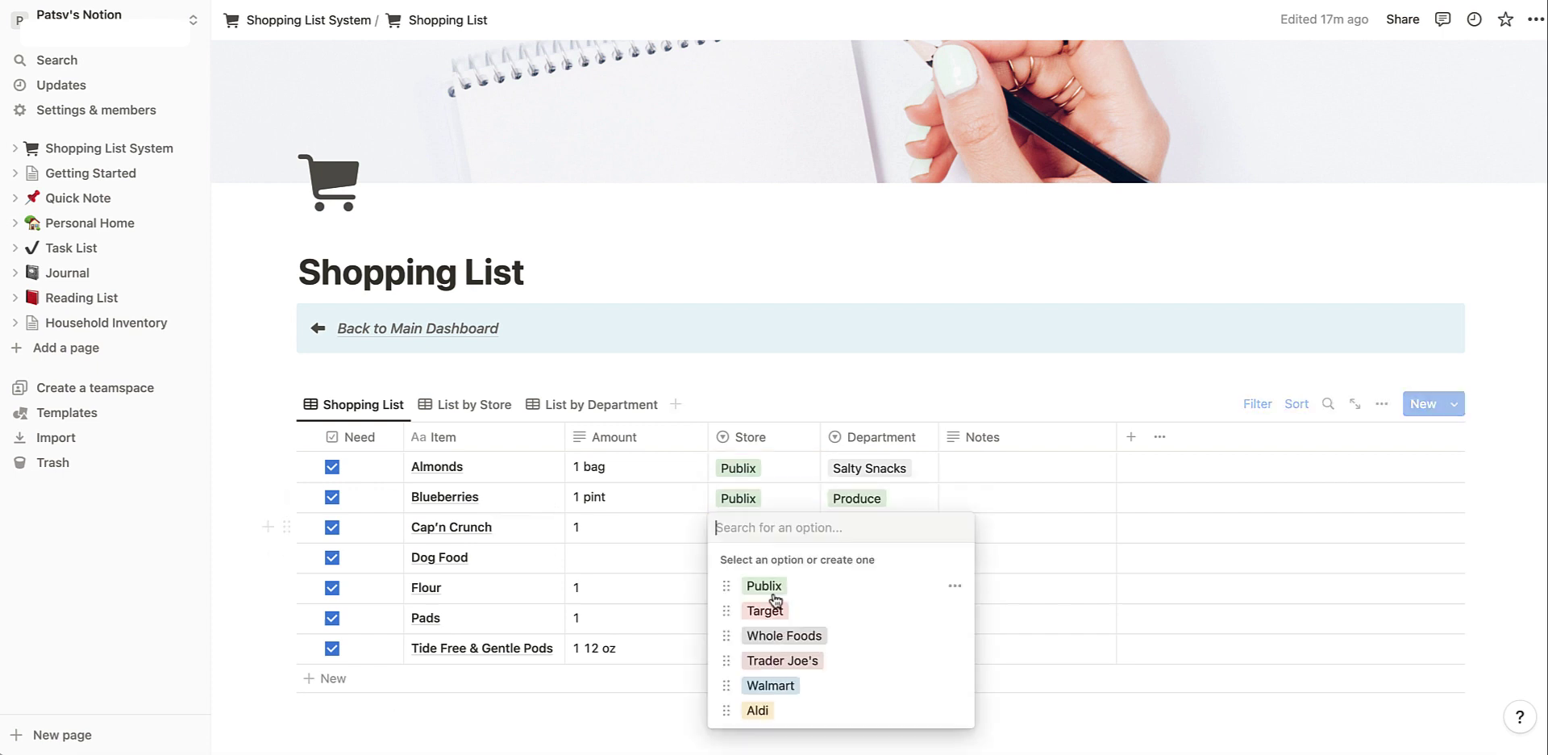
pyautogui.click(776, 611)
# - Assign the store Walmart to Dog Food and Aldi to Flour
pyautogui.click(750, 556)
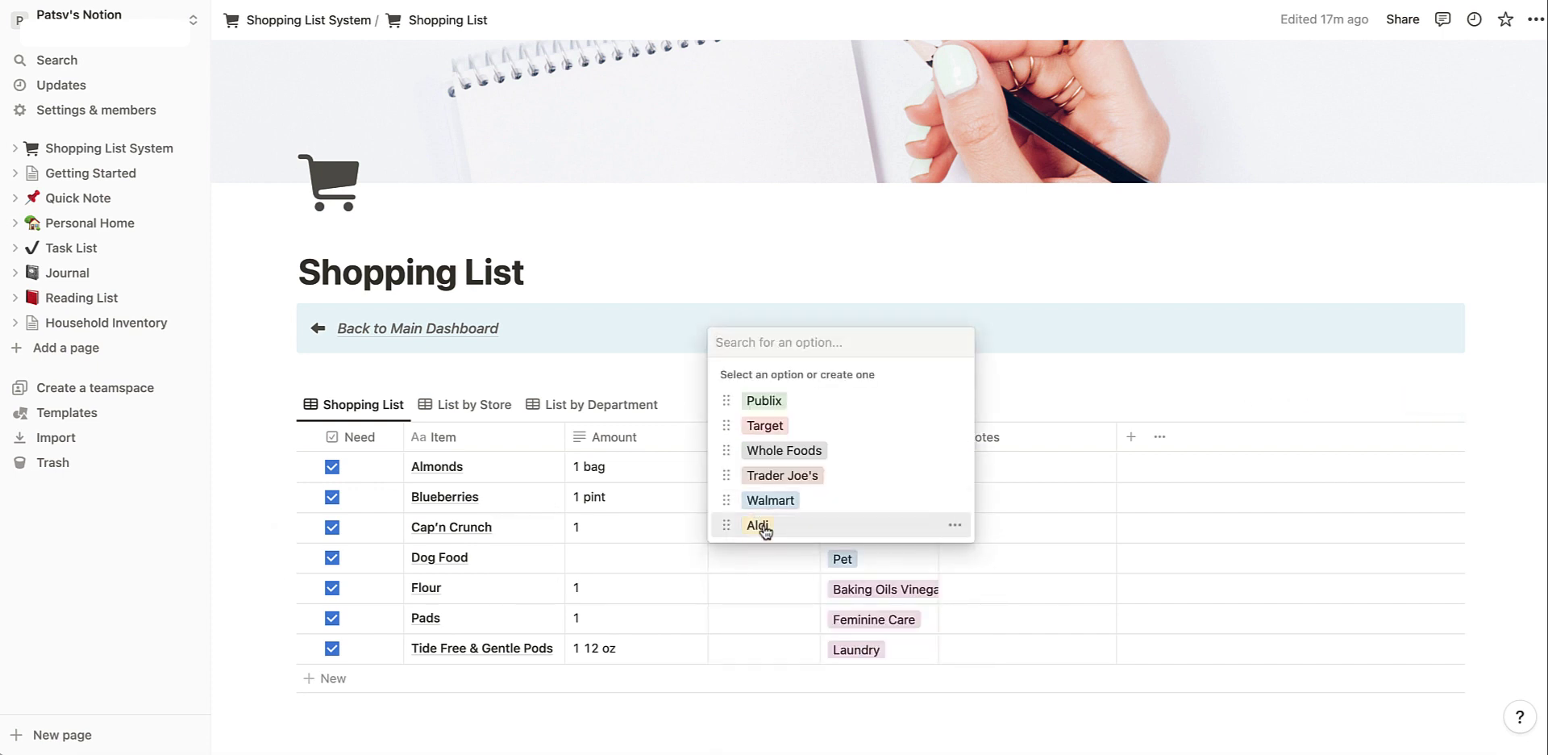
pyautogui.click(746, 558)
pyautogui.click(757, 553)
pyautogui.click(820, 508)
pyautogui.click(780, 603)
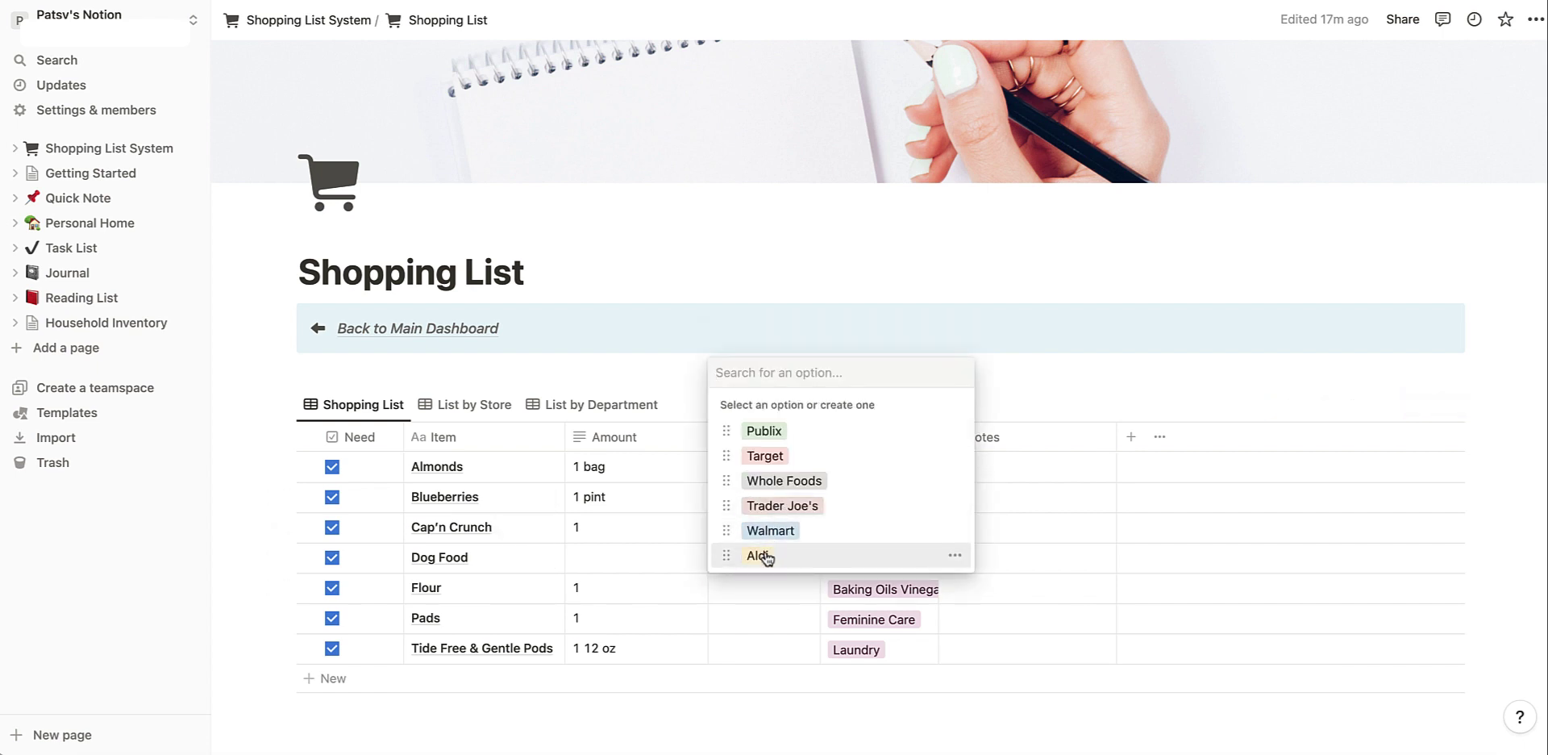
pyautogui.click(766, 554)
# - Assign the store Target to Pads and Tide Free & Gentle Pods
pyautogui.click(778, 619)
pyautogui.click(770, 484)
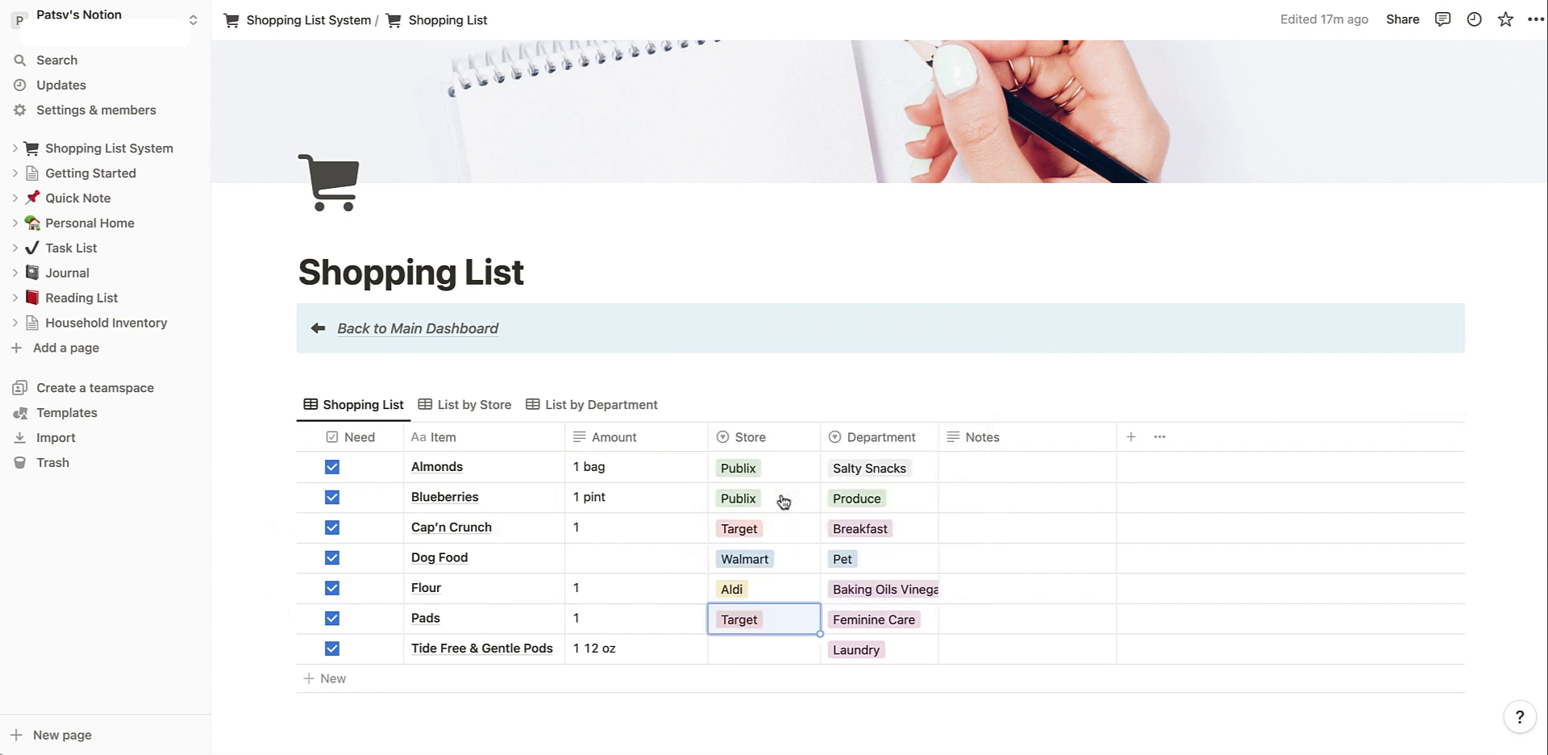
pyautogui.click(774, 647)
pyautogui.click(780, 514)
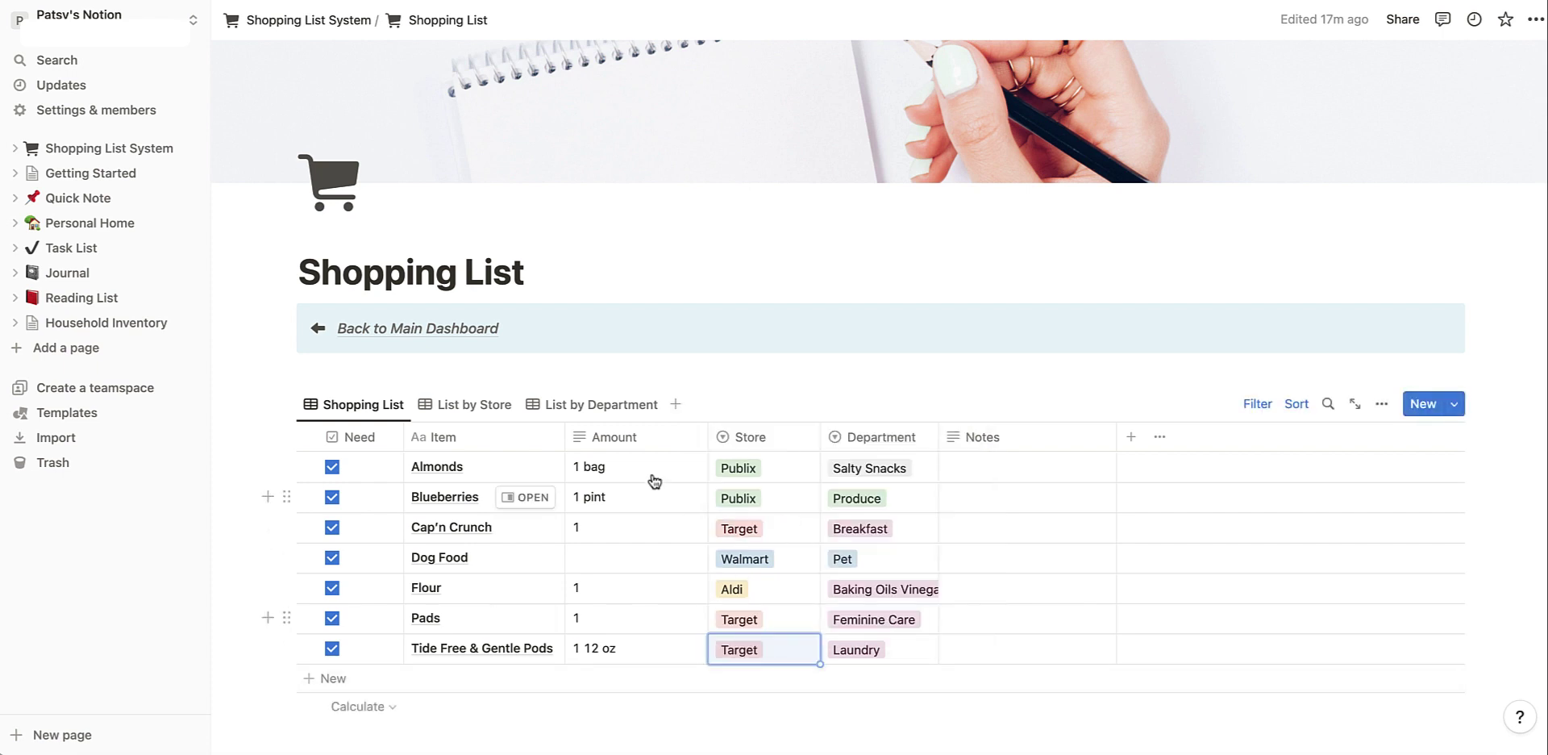
# - Examine how the needed items are grouped in the List by Store view
pyautogui.scroll(-1, 565, 524)
pyautogui.click(476, 401)
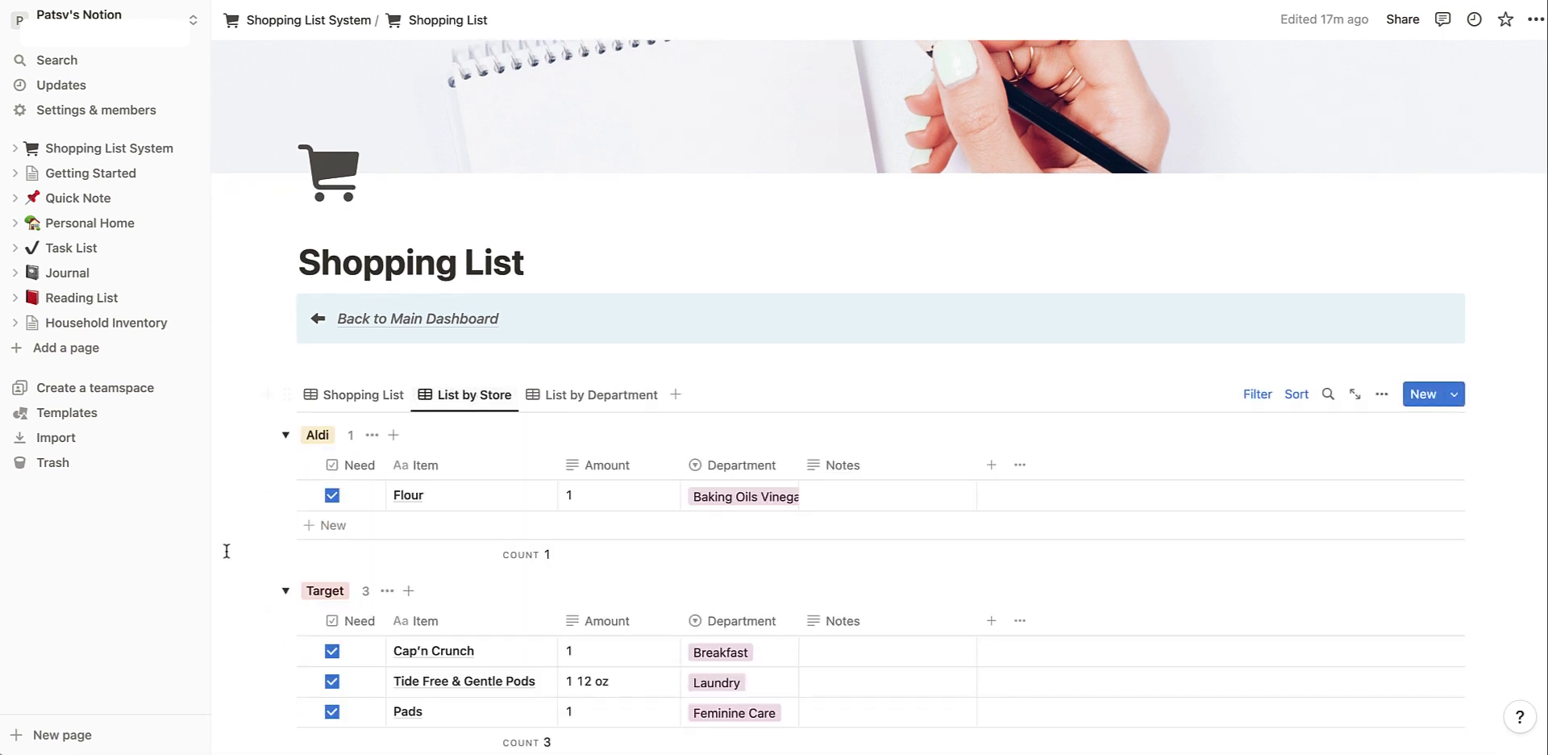
pyautogui.scroll(-5, 276, 542)
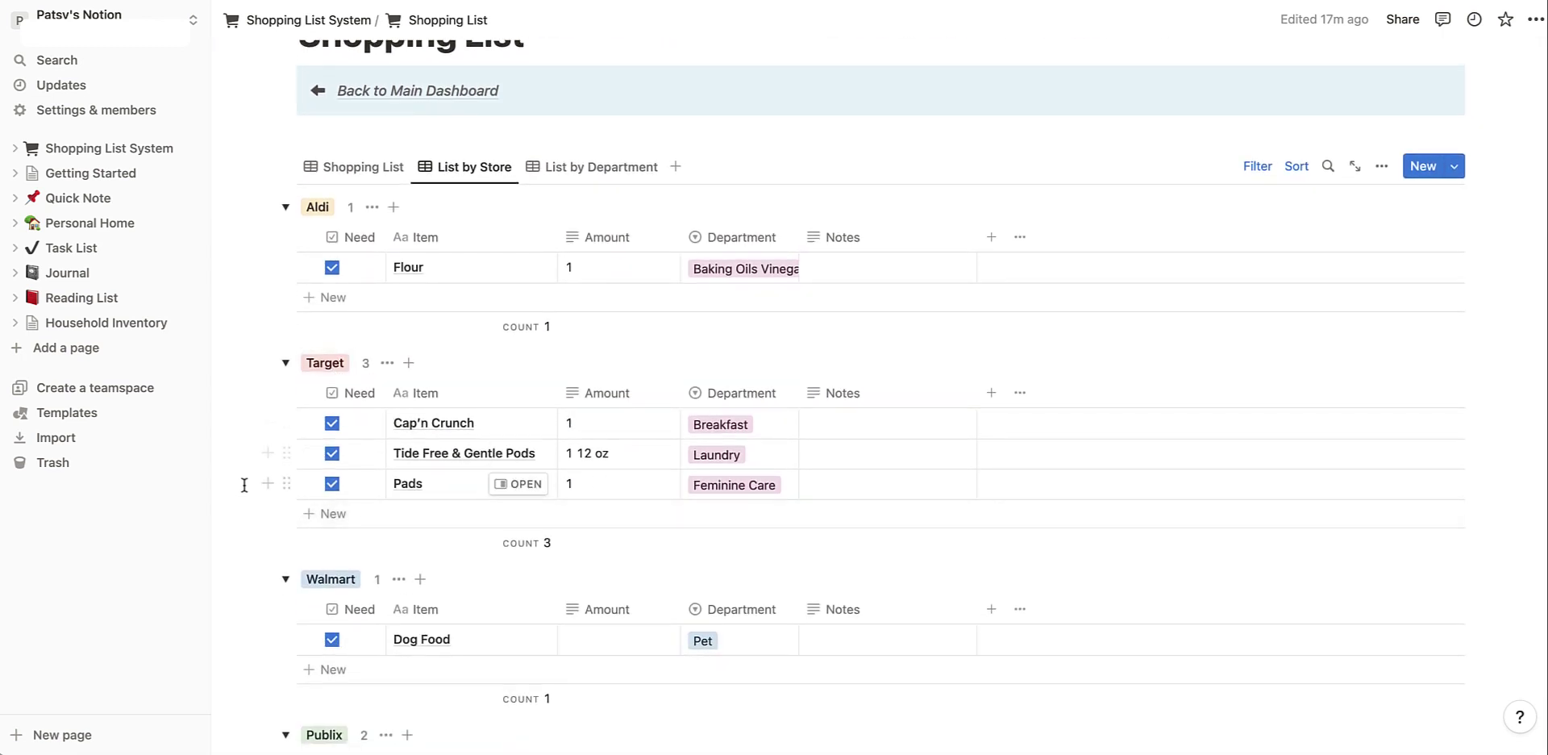
pyautogui.scroll(-2, 245, 482)
pyautogui.scroll(-1, 246, 483)
pyautogui.scroll(-3, 259, 592)
pyautogui.scroll(3, 263, 594)
pyautogui.scroll(8, 263, 594)
# - Examine the needed items in the List by Department view, including the additional hidden groups
pyautogui.click(589, 344)
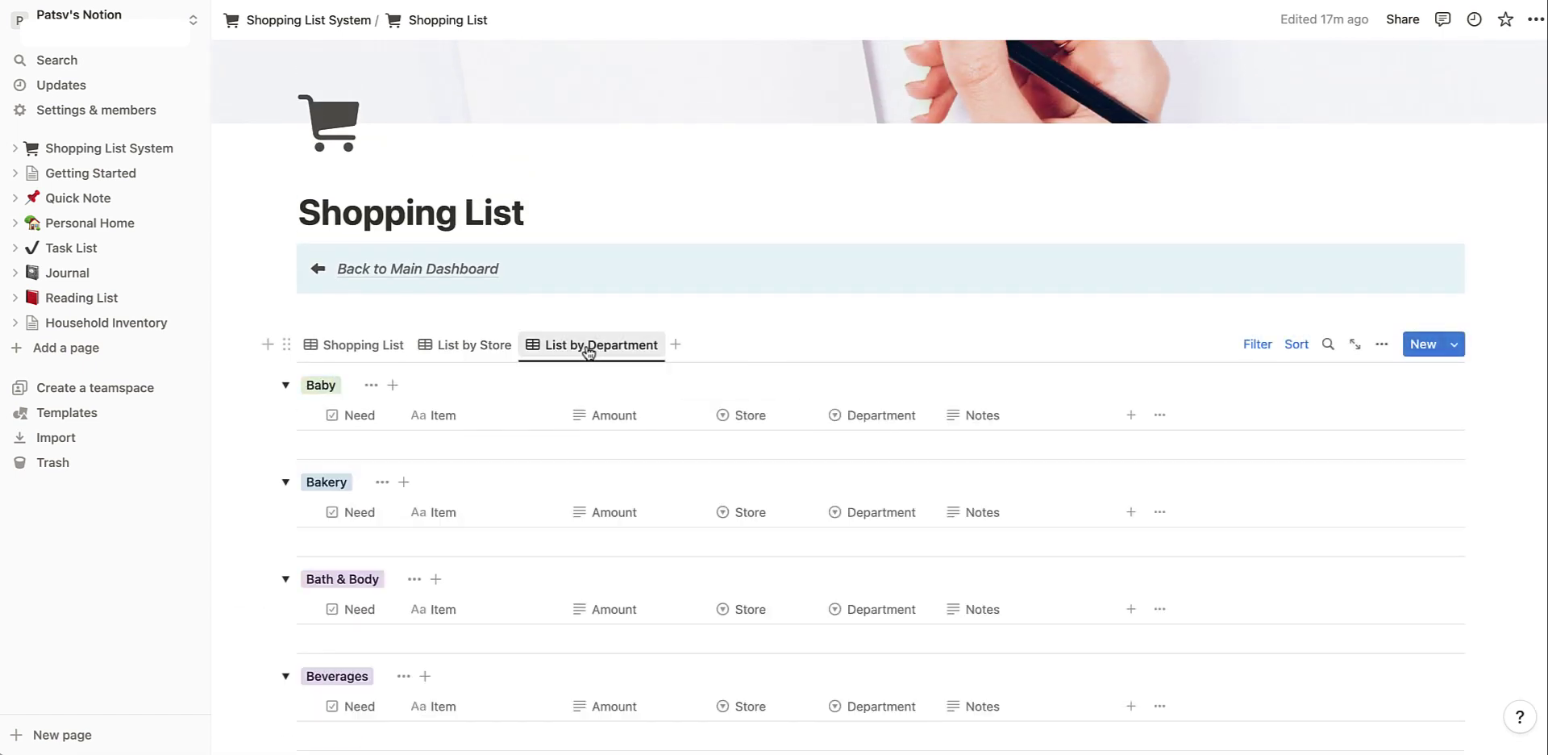
pyautogui.scroll(-5, 272, 510)
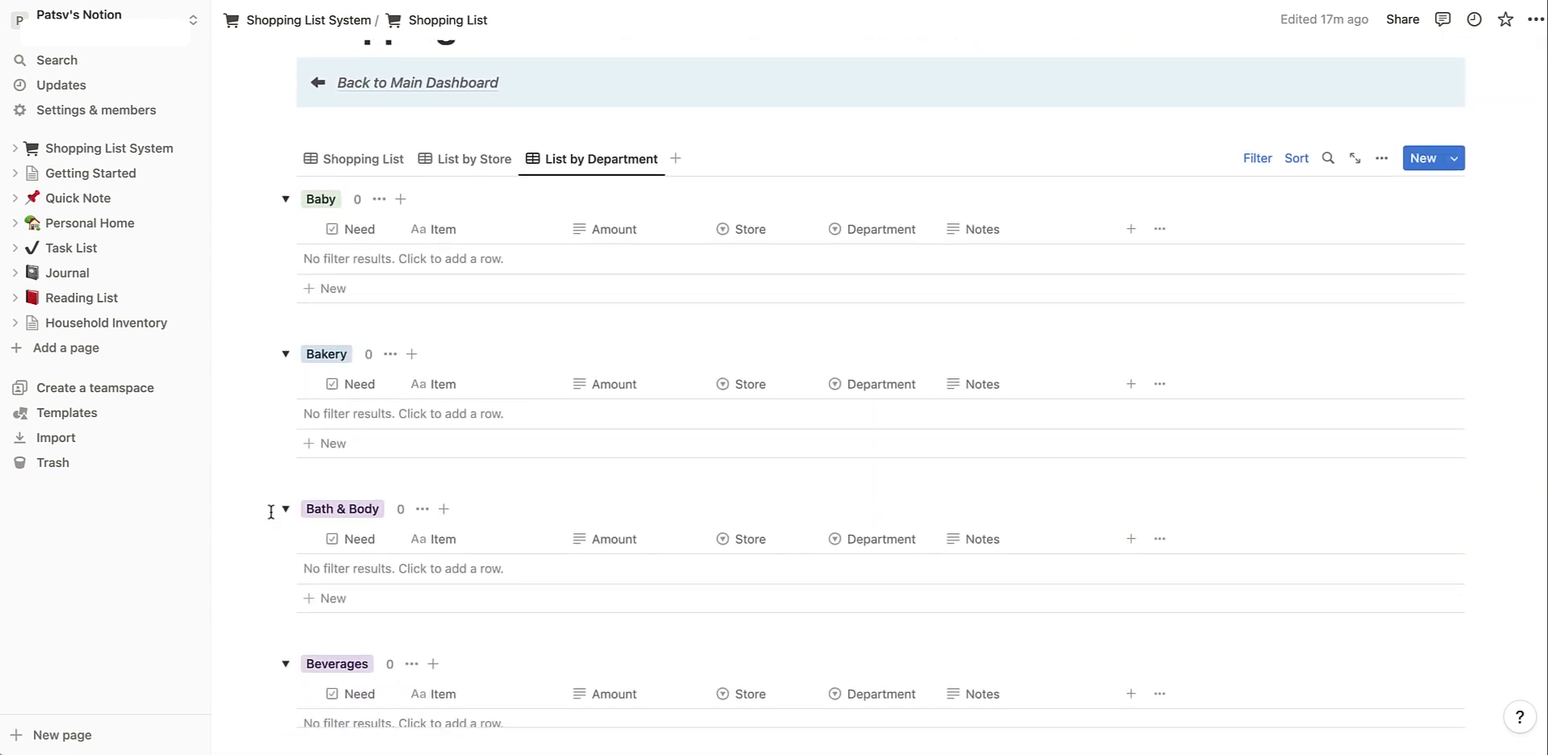
pyautogui.scroll(-7, 271, 512)
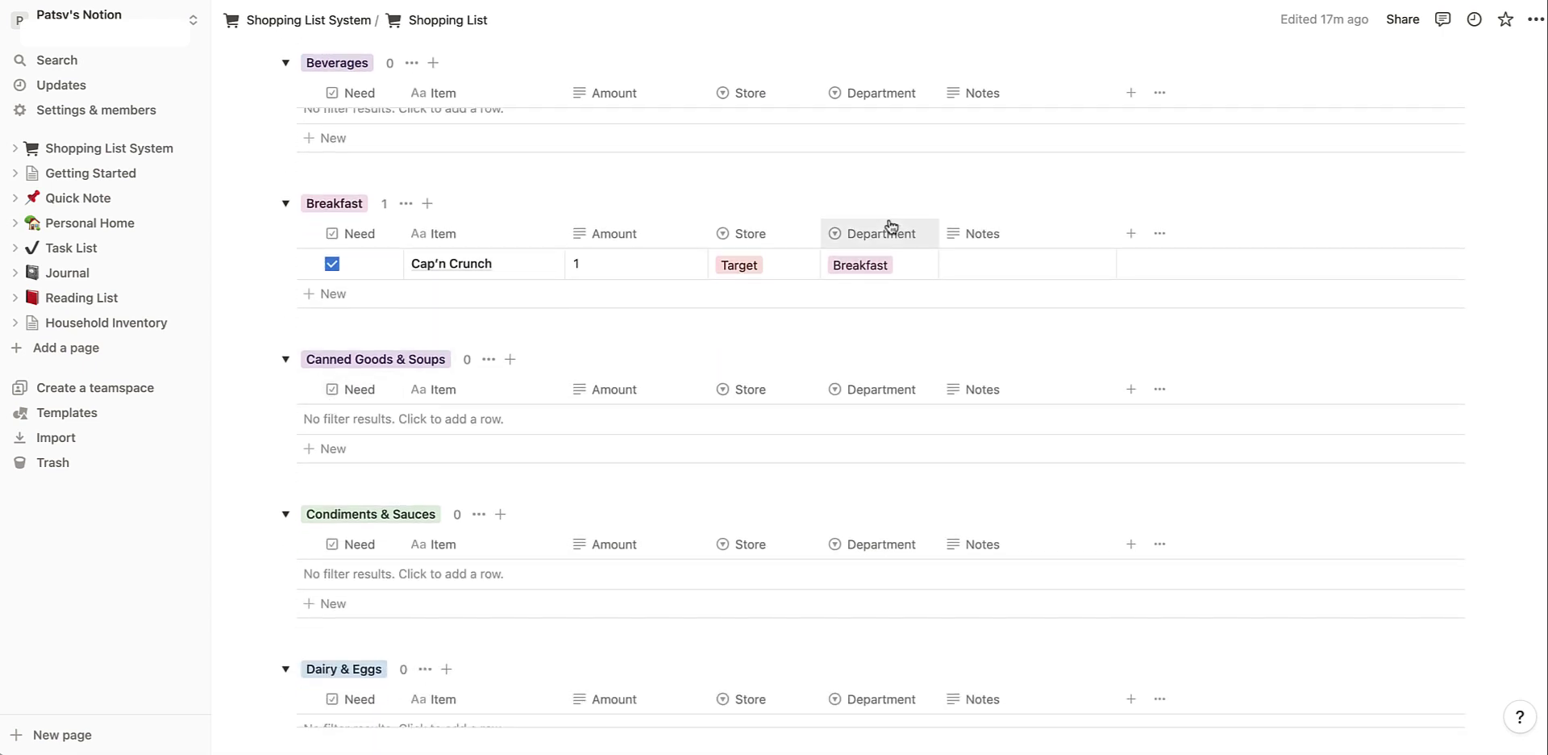
pyautogui.scroll(-8, 264, 380)
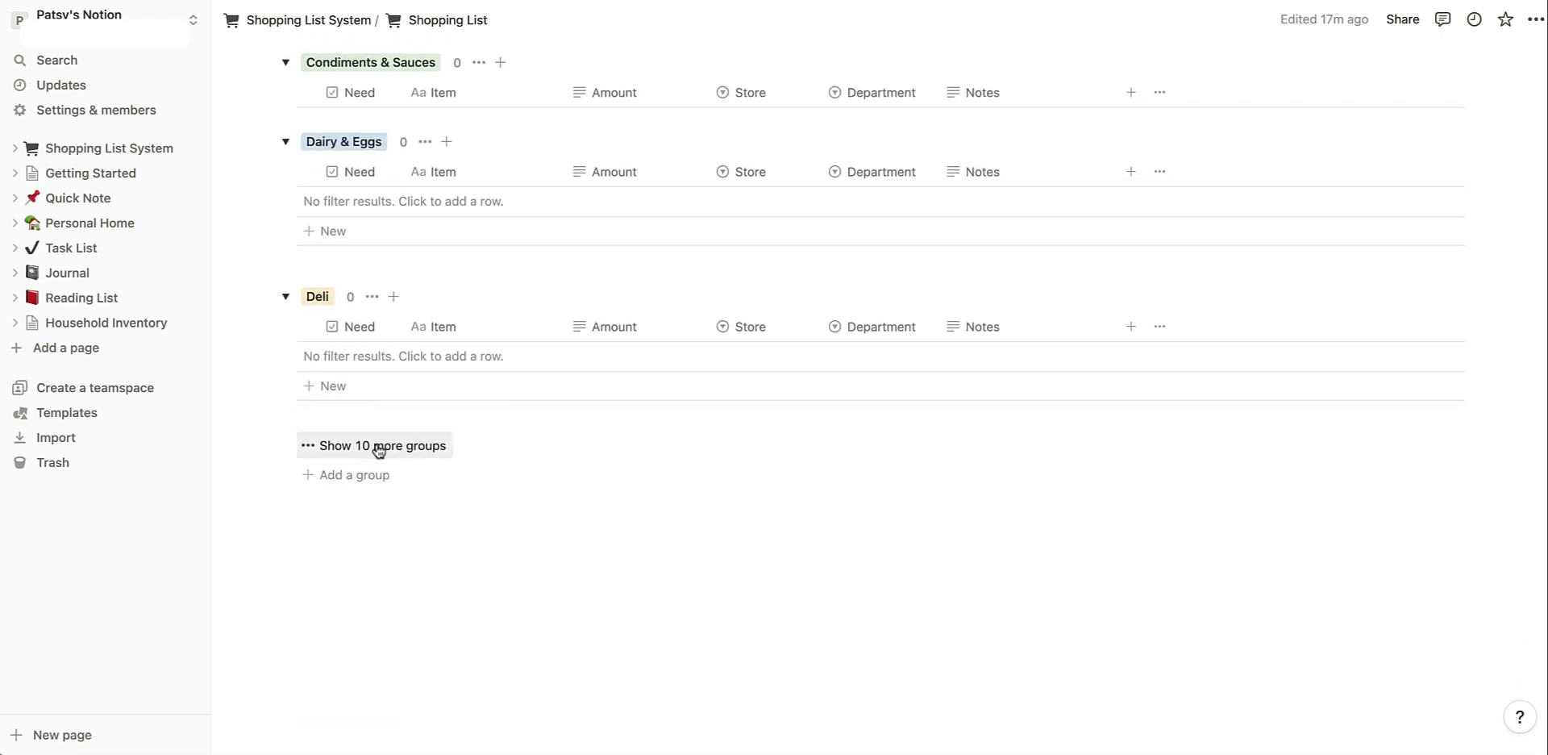
pyautogui.click(373, 446)
pyautogui.click(362, 540)
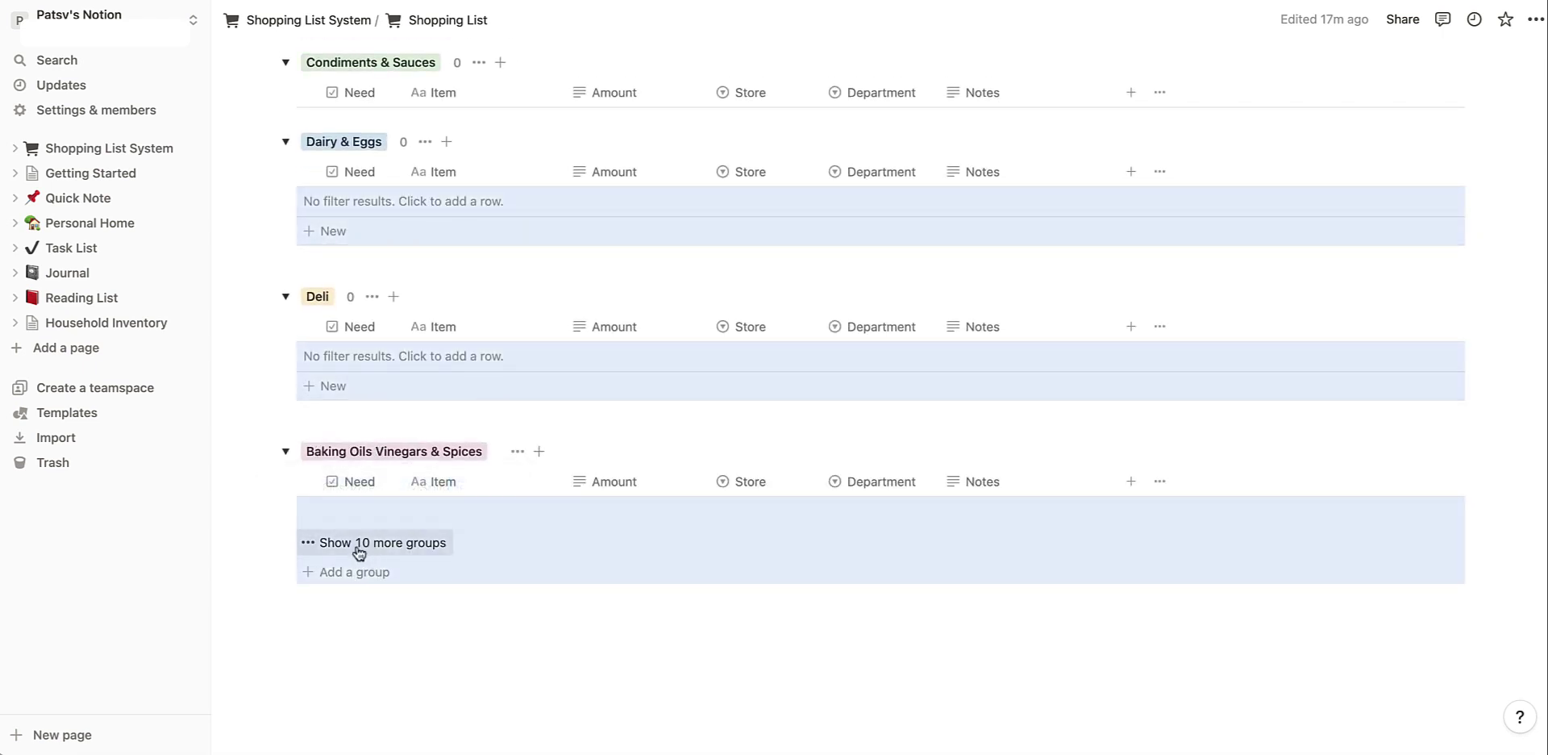
pyautogui.click(333, 548)
pyautogui.scroll(-3, 294, 547)
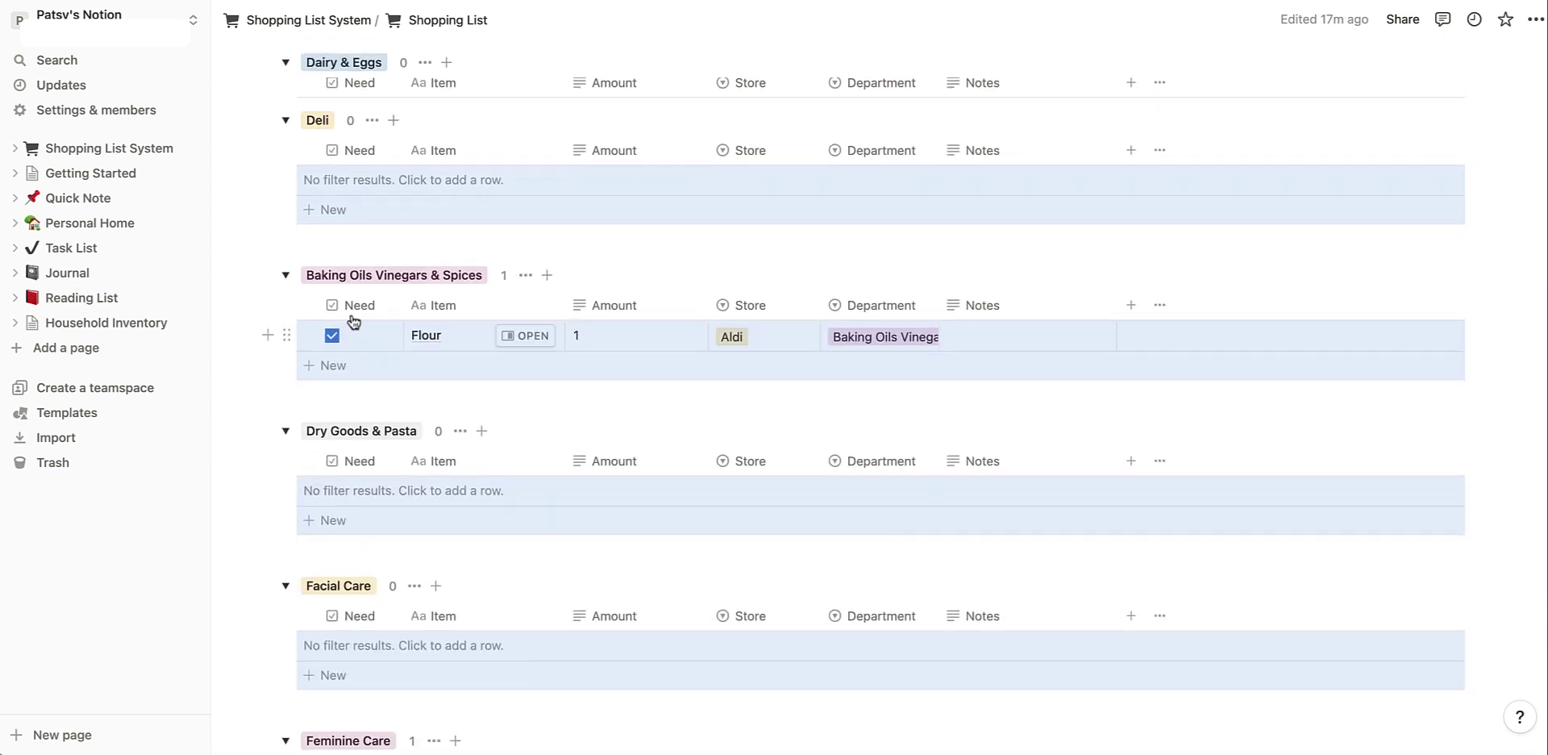
pyautogui.scroll(15, 278, 416)
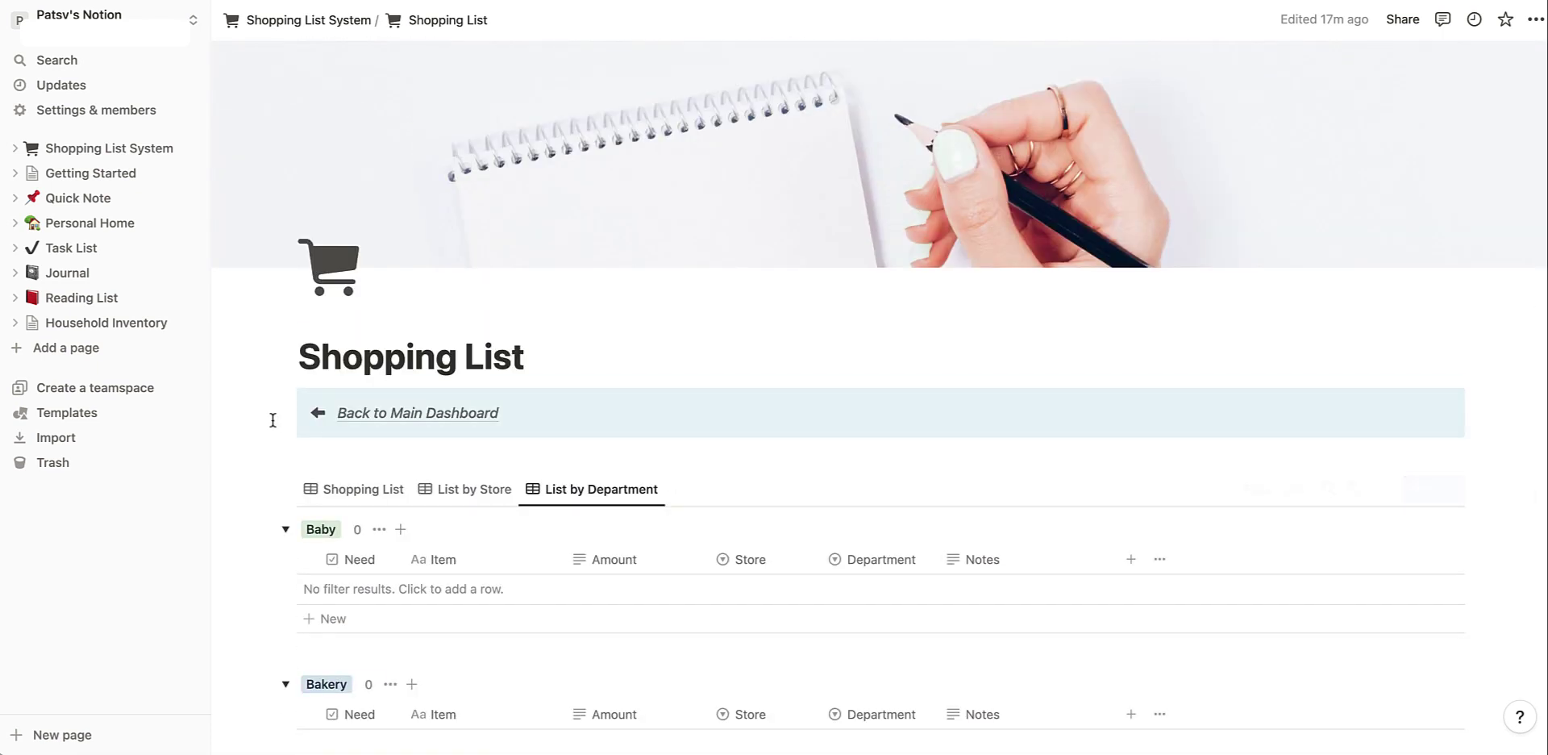
# - Return to the Shopping List view and clear the Need mark of every item, from Almonds through Tide Free & Gentle Pods
pyautogui.click(376, 492)
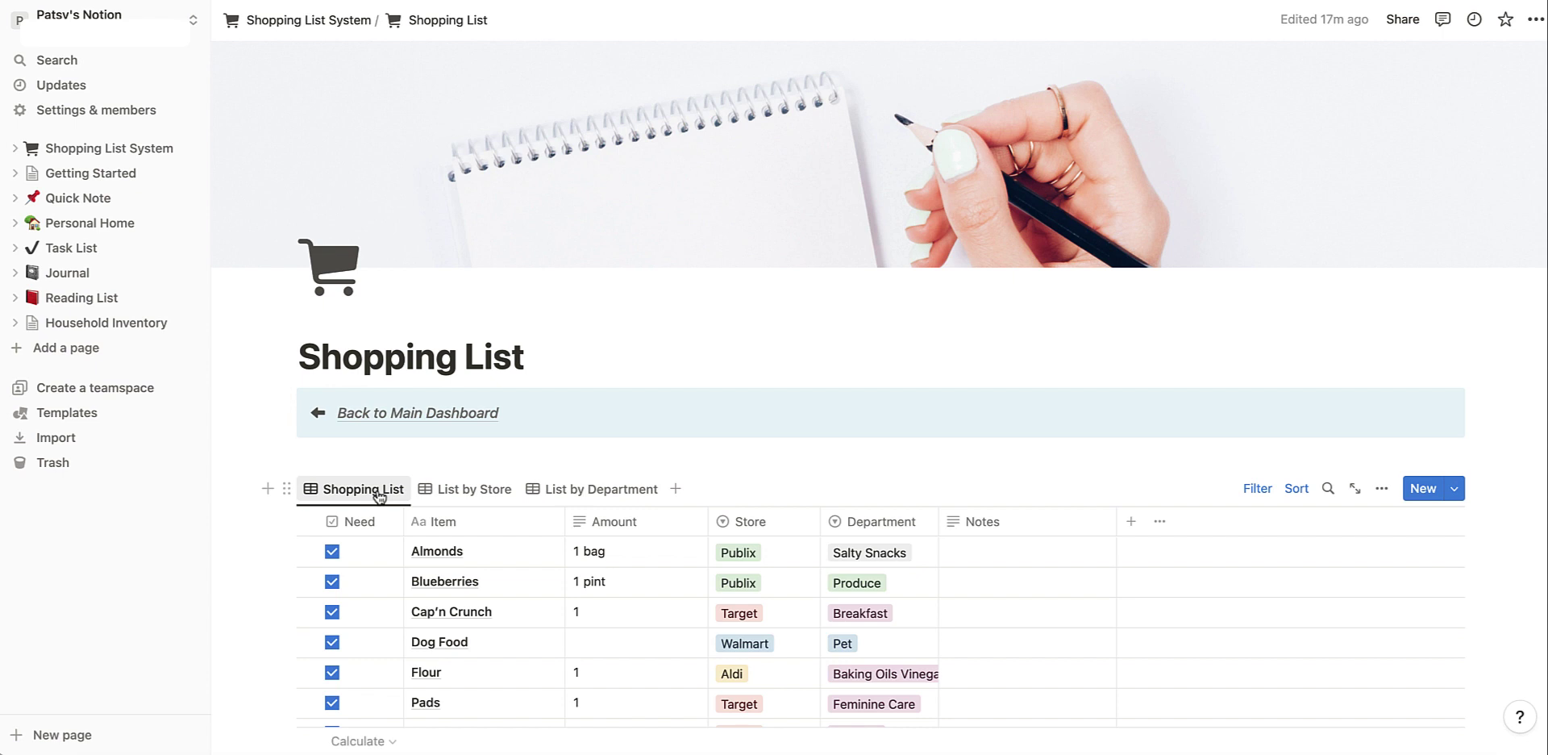
pyautogui.click(332, 552)
pyautogui.click(332, 552)
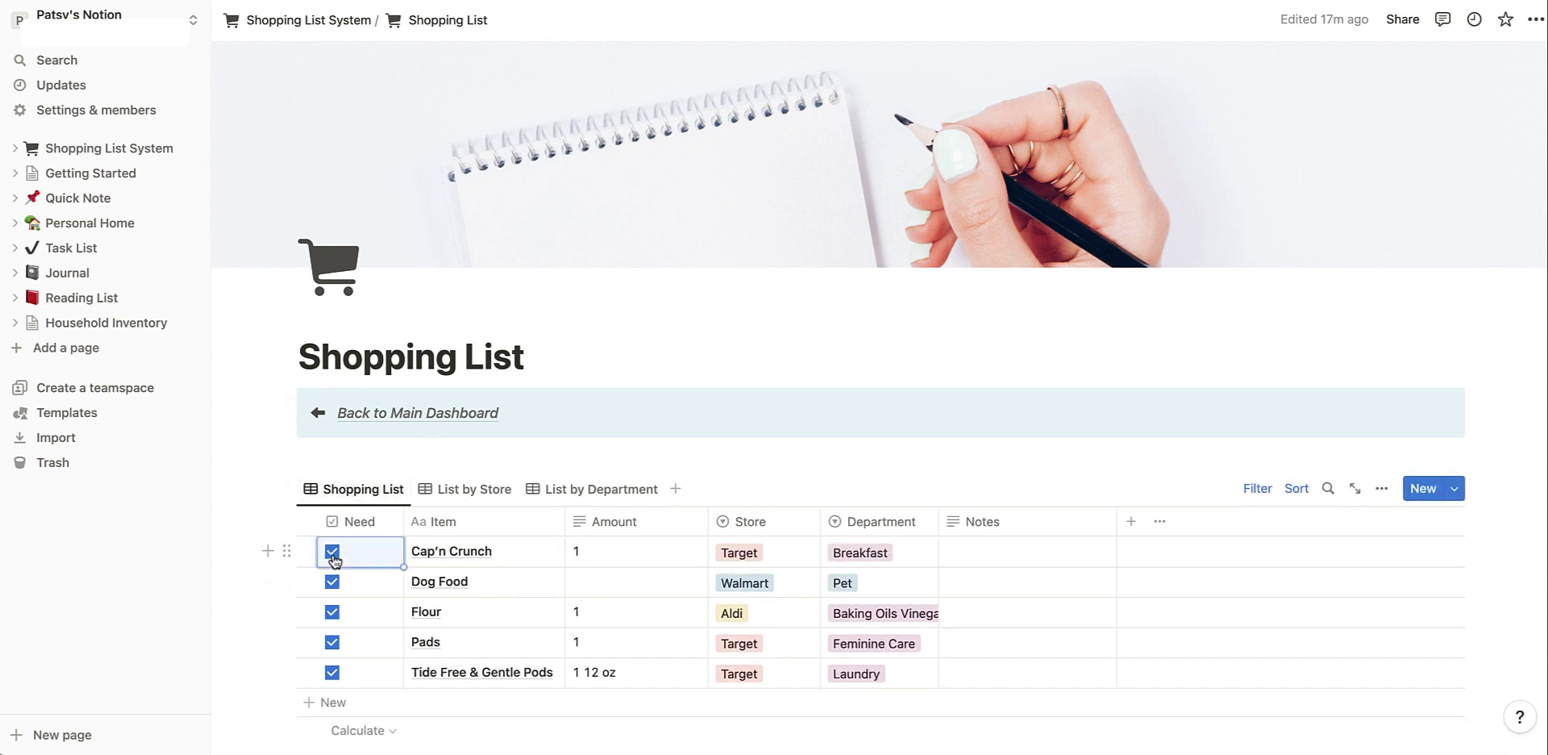
pyautogui.click(331, 552)
pyautogui.click(332, 552)
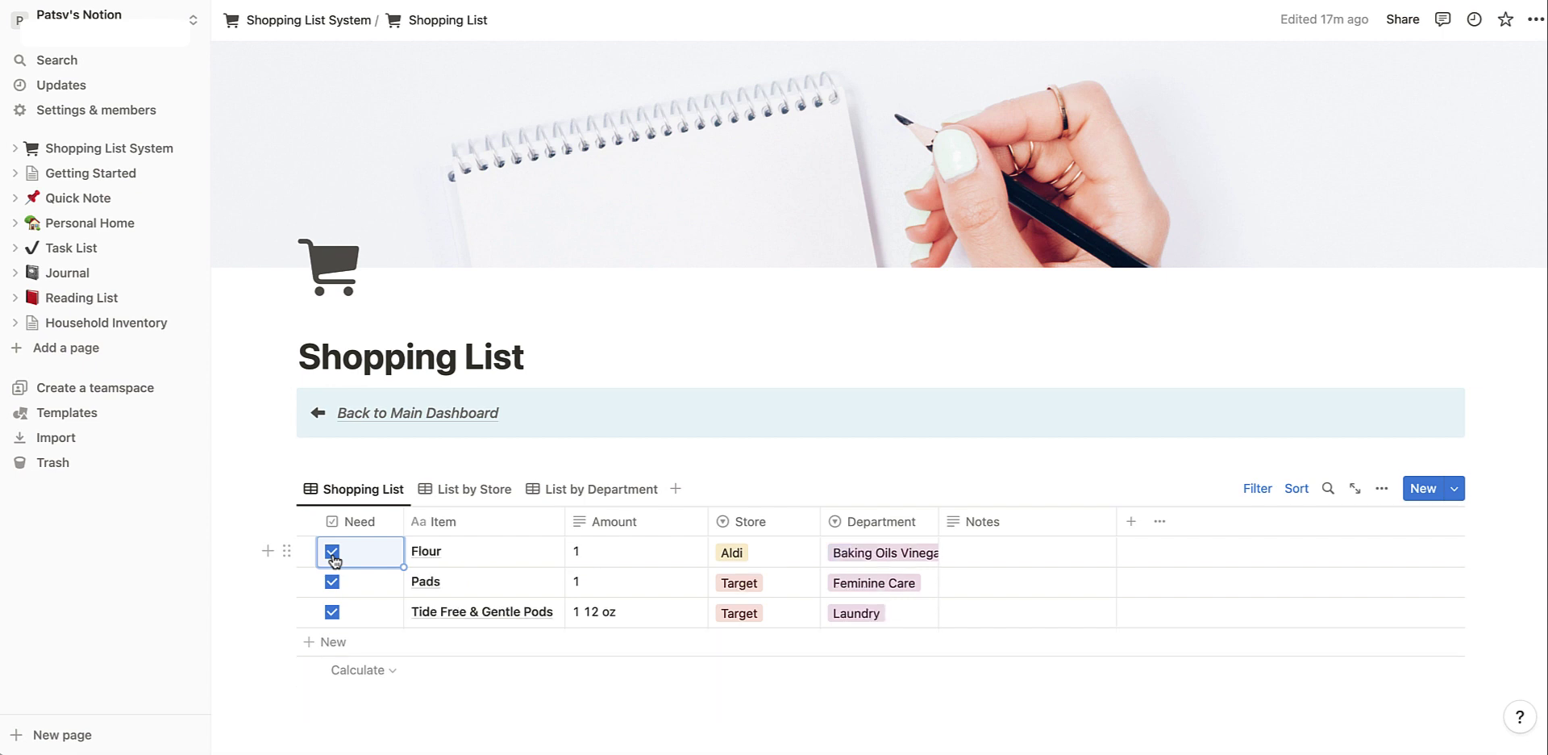
pyautogui.click(331, 552)
pyautogui.click(331, 553)
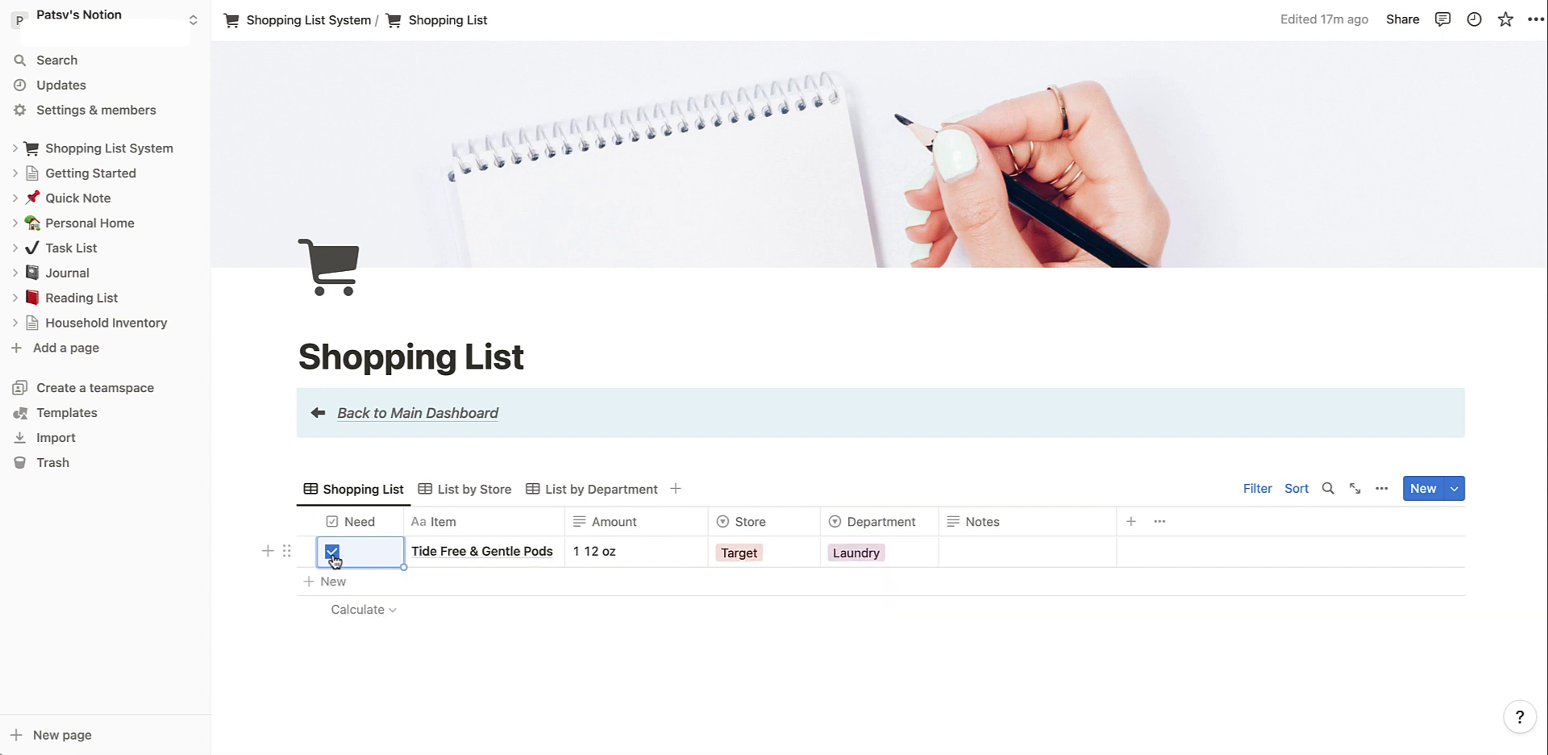
pyautogui.click(332, 553)
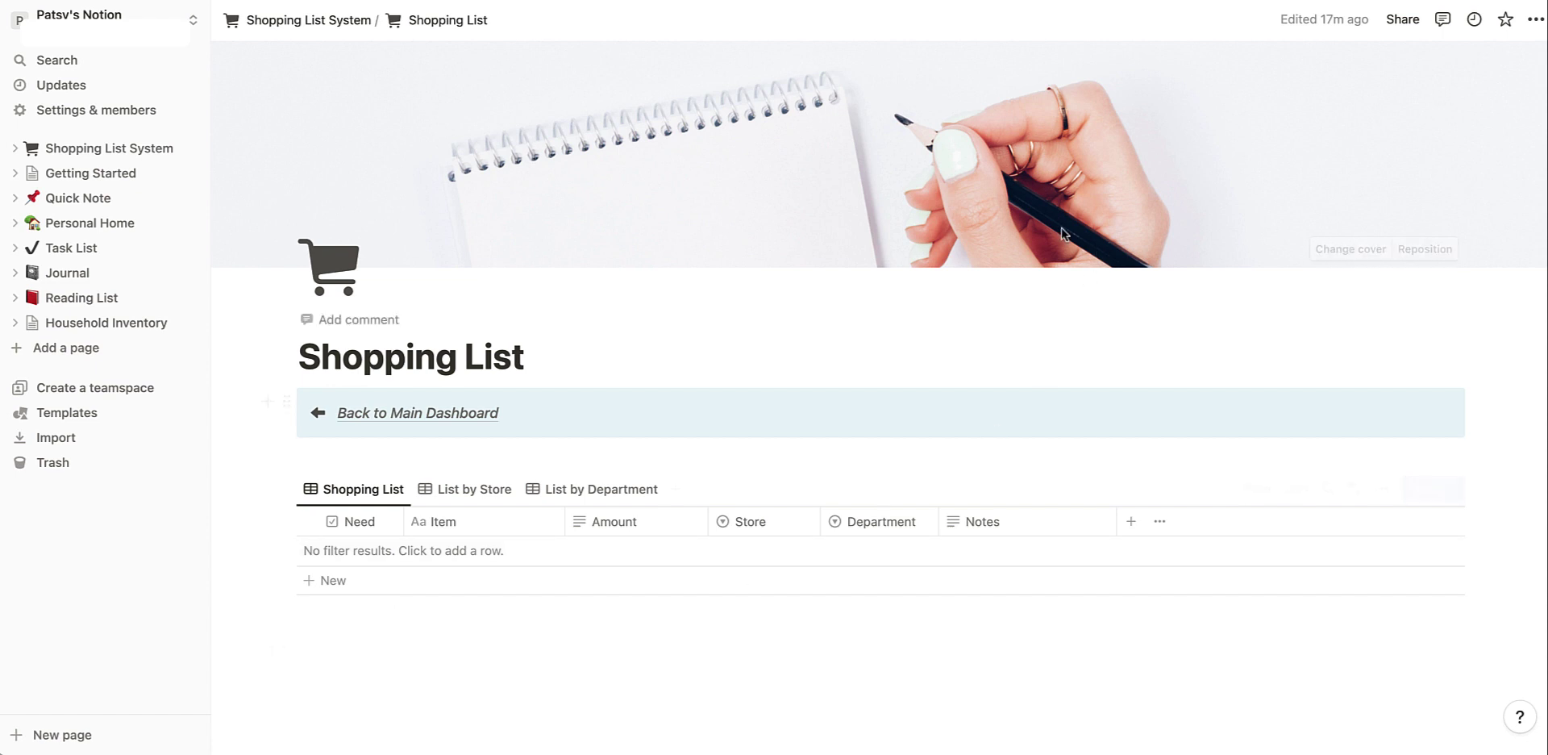
# - Look over the sharing options of the Shopping List page and close them
pyautogui.click(1403, 23)
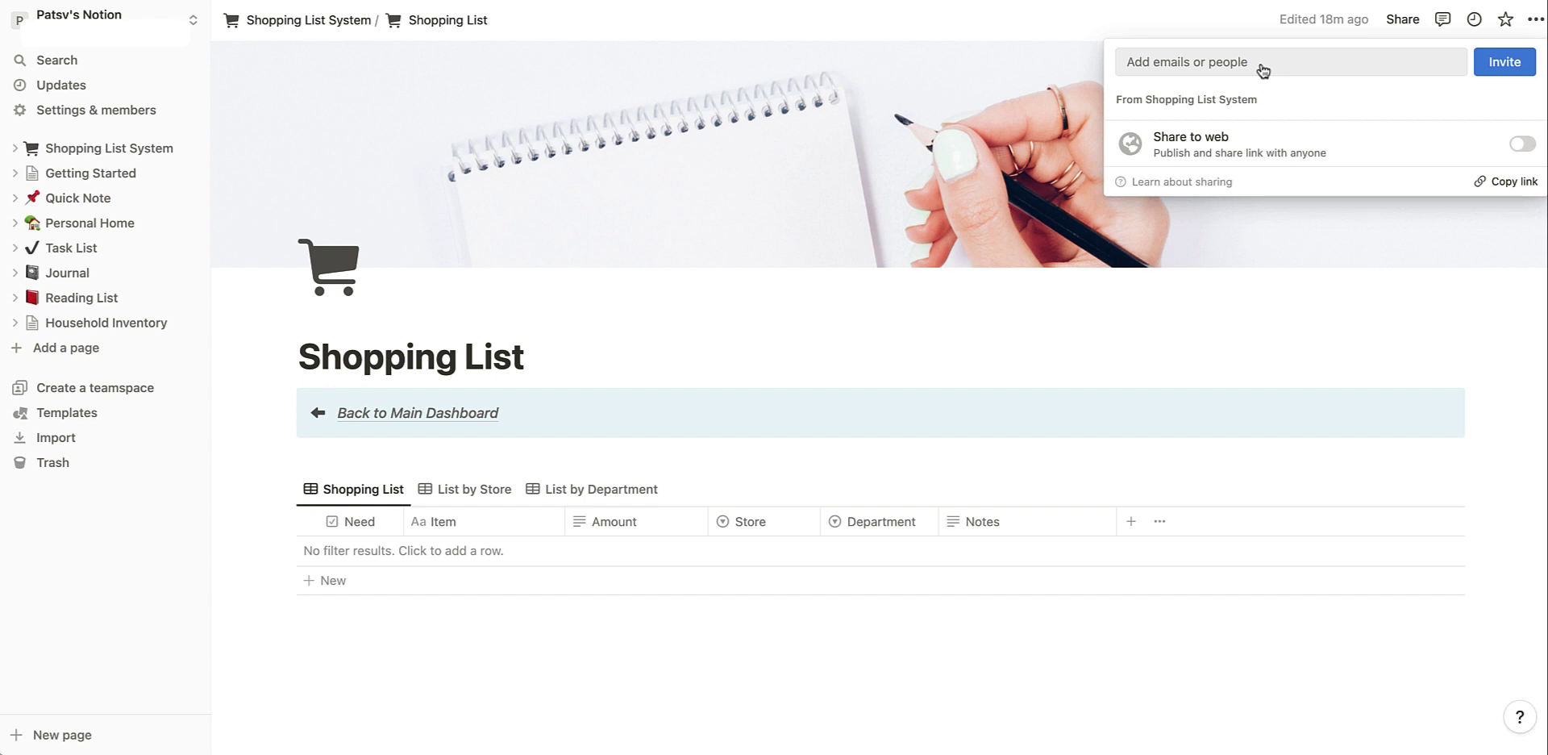
pyautogui.click(1022, 348)
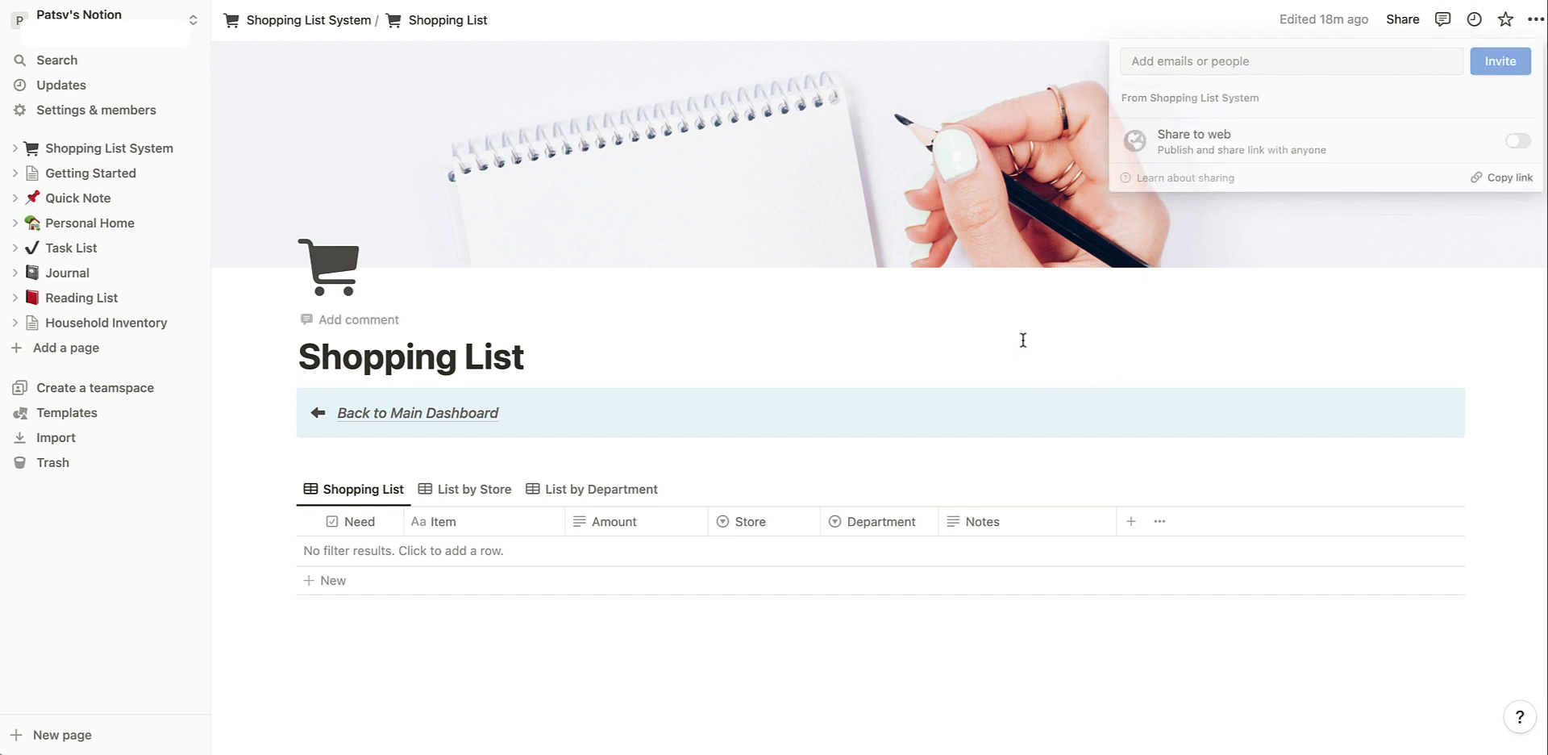